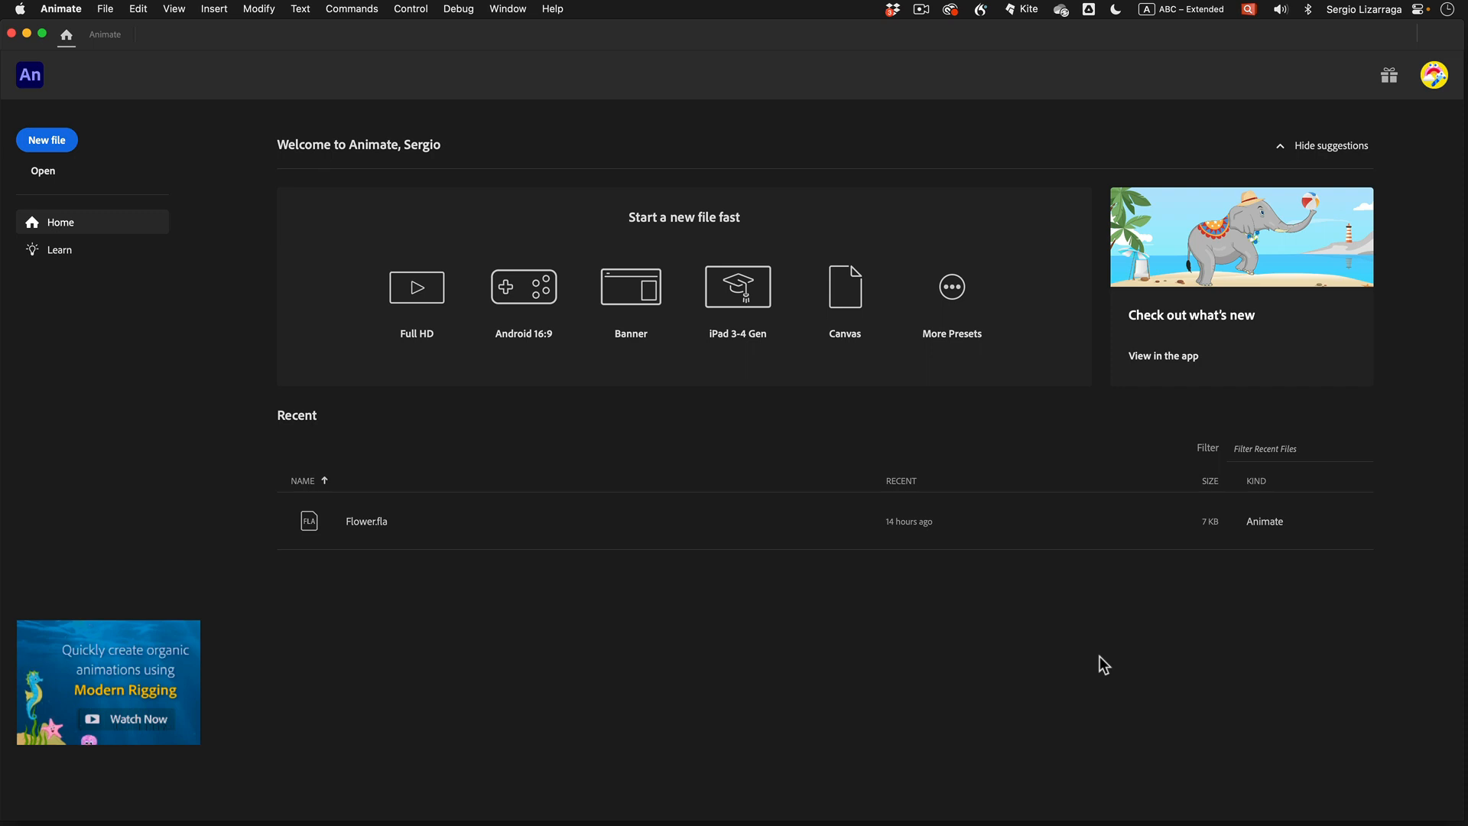
Set up a new Web document with the HTML5 Canvas platform type and a width of 300 pixels
key("super+n")
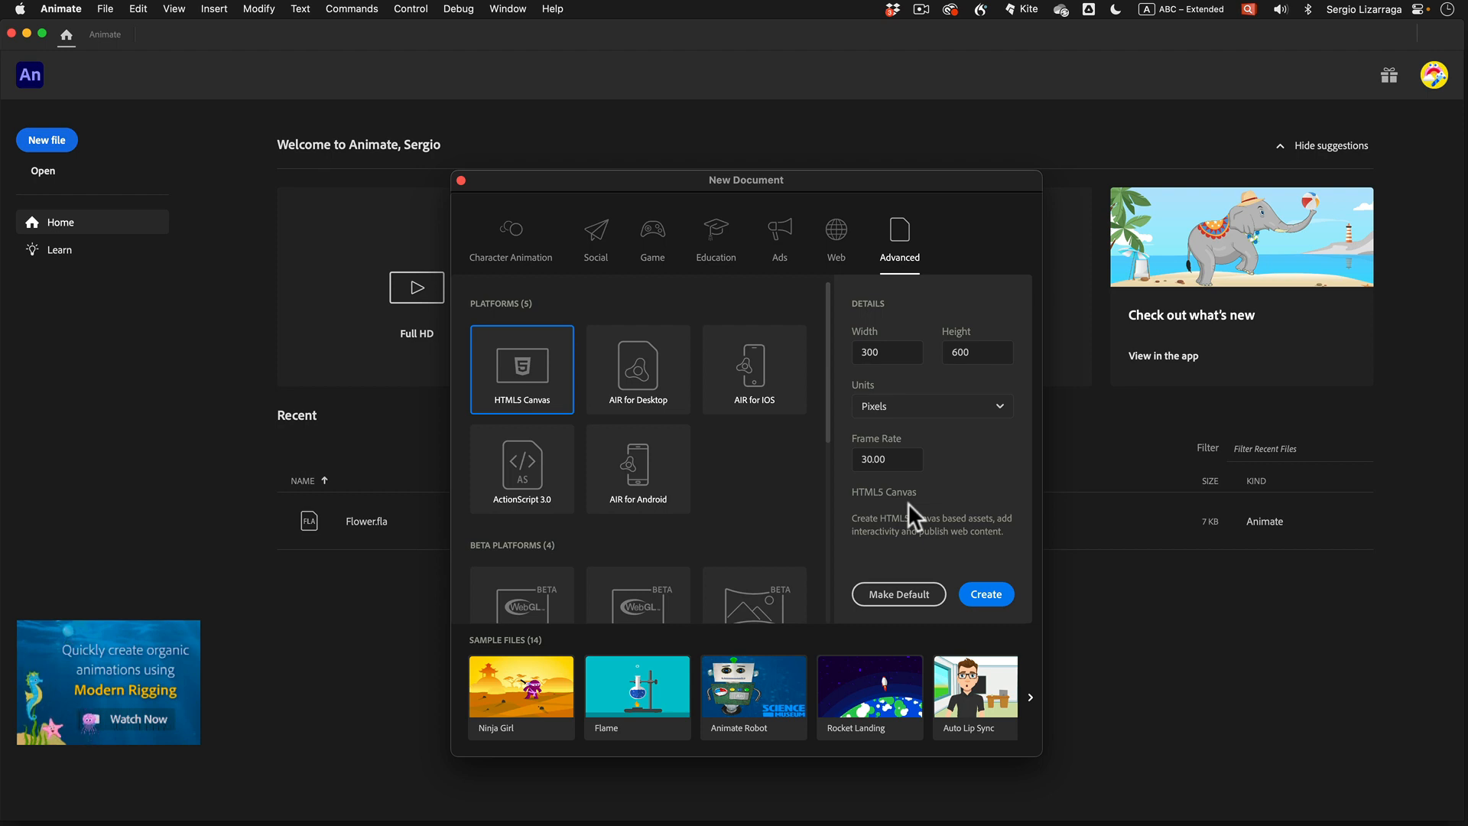
left_click(845, 252)
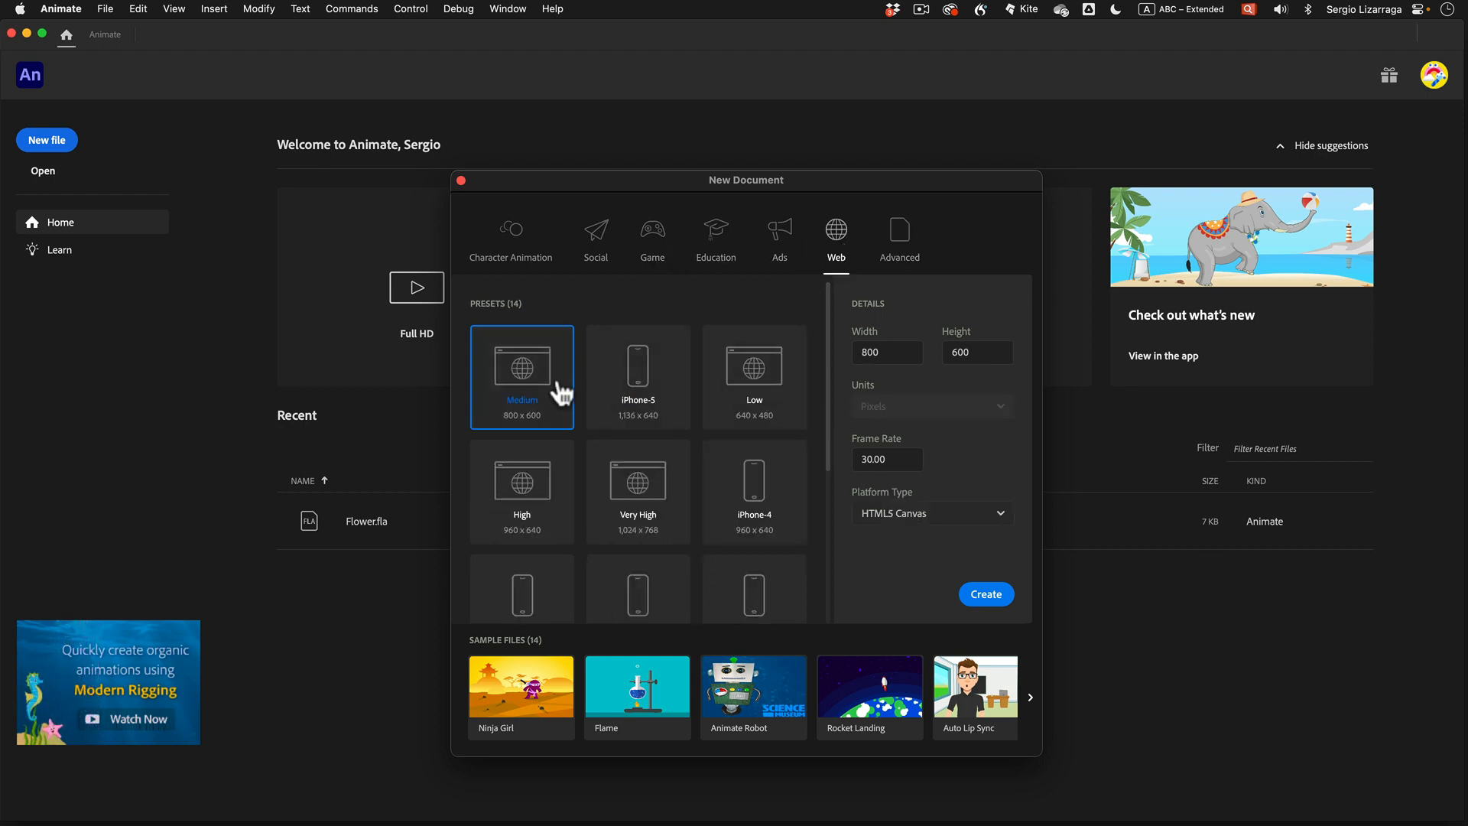
left_click(999, 520)
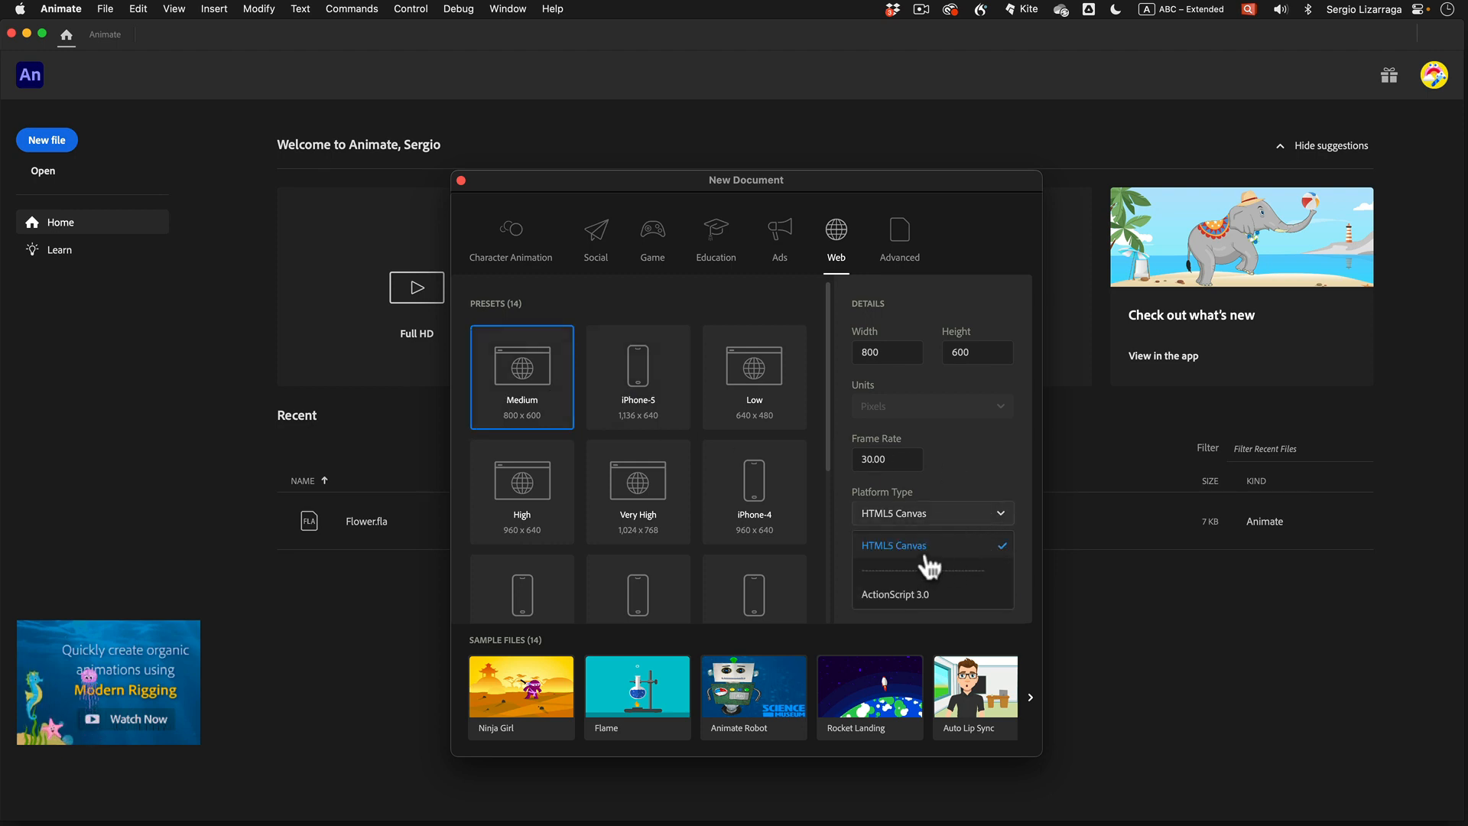
left_click(949, 546)
left_click(872, 354)
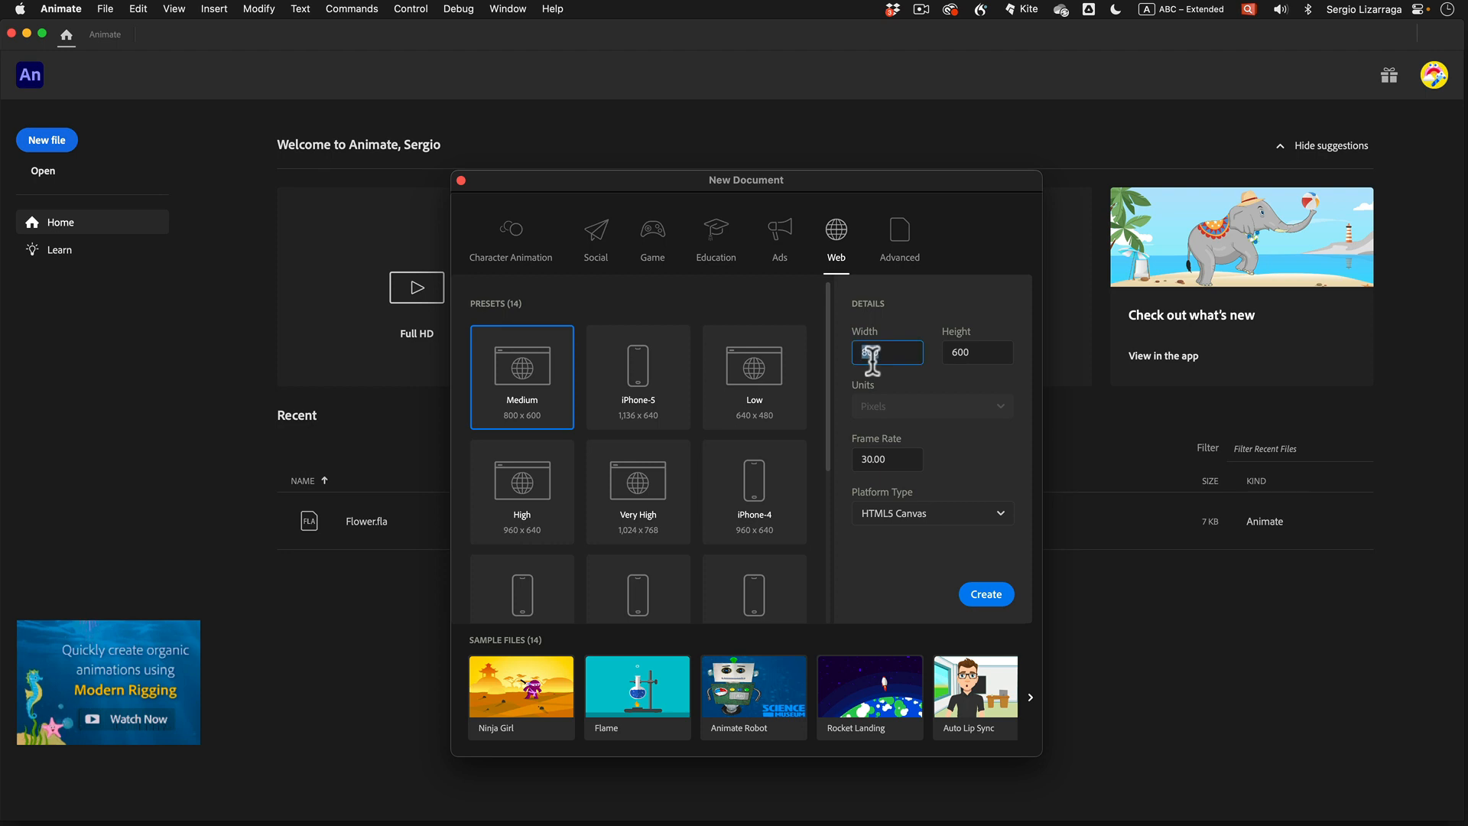
type("300")
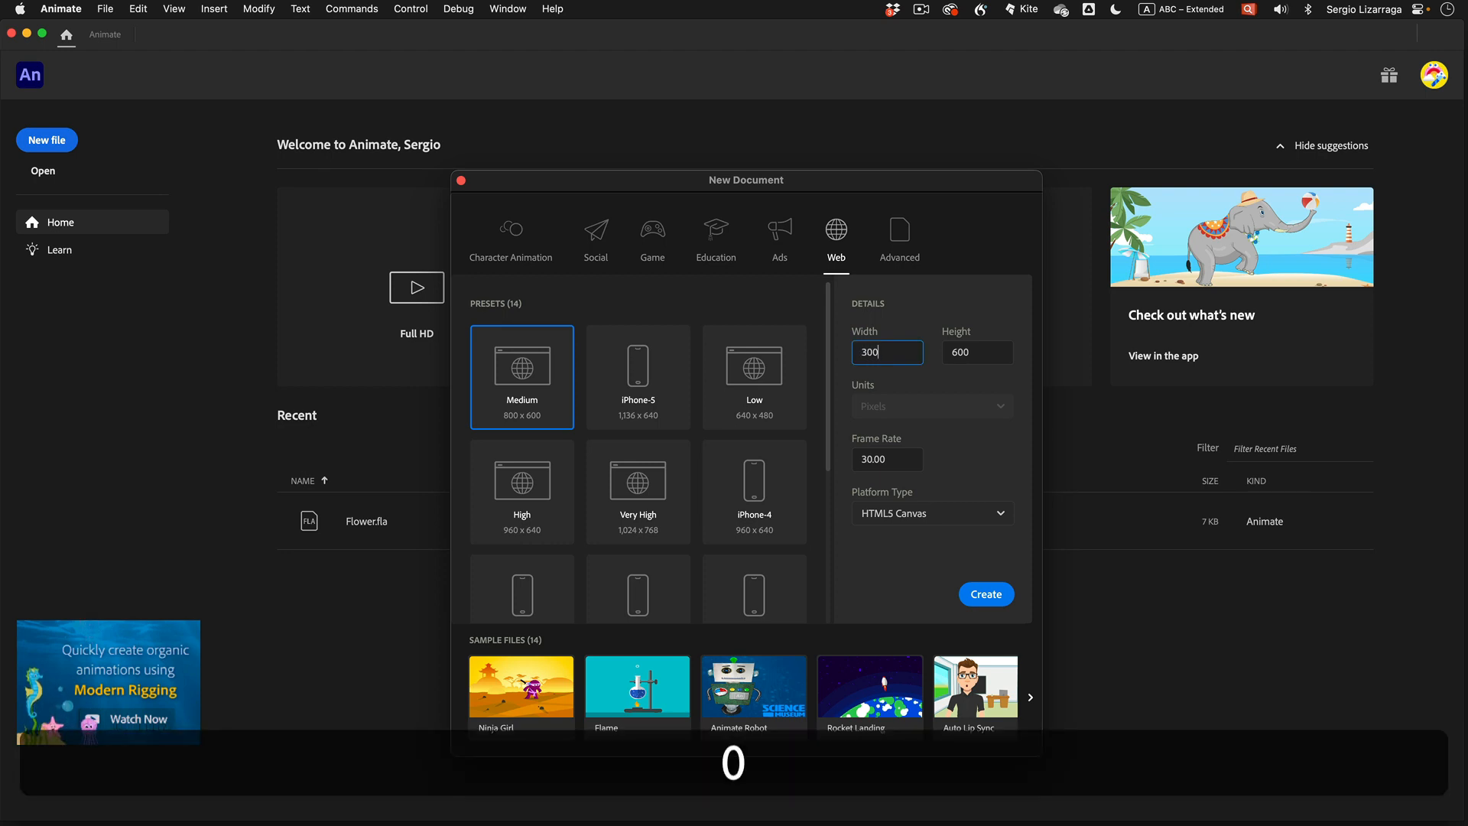
key("Tab")
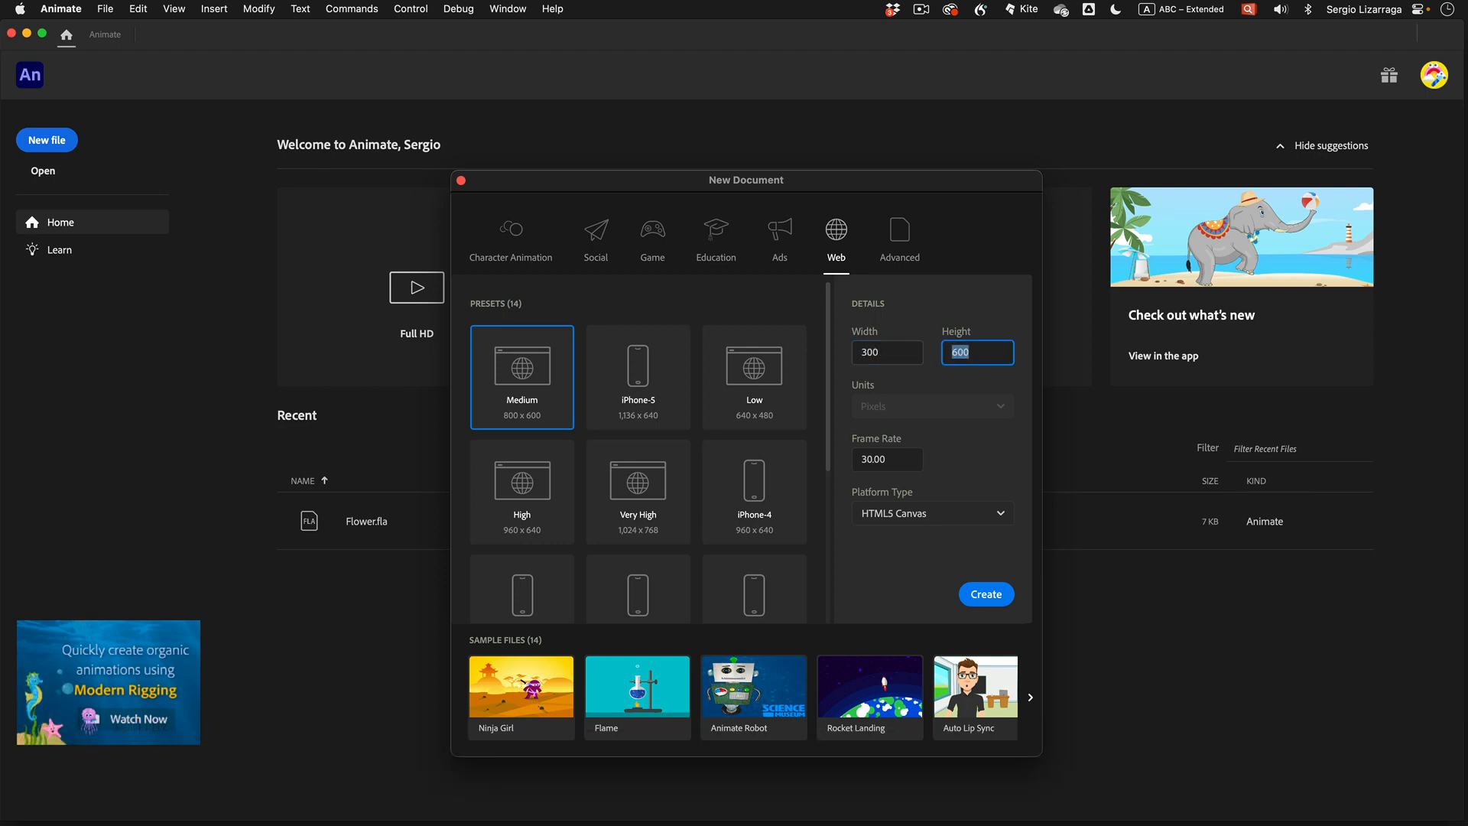
key("Tab")
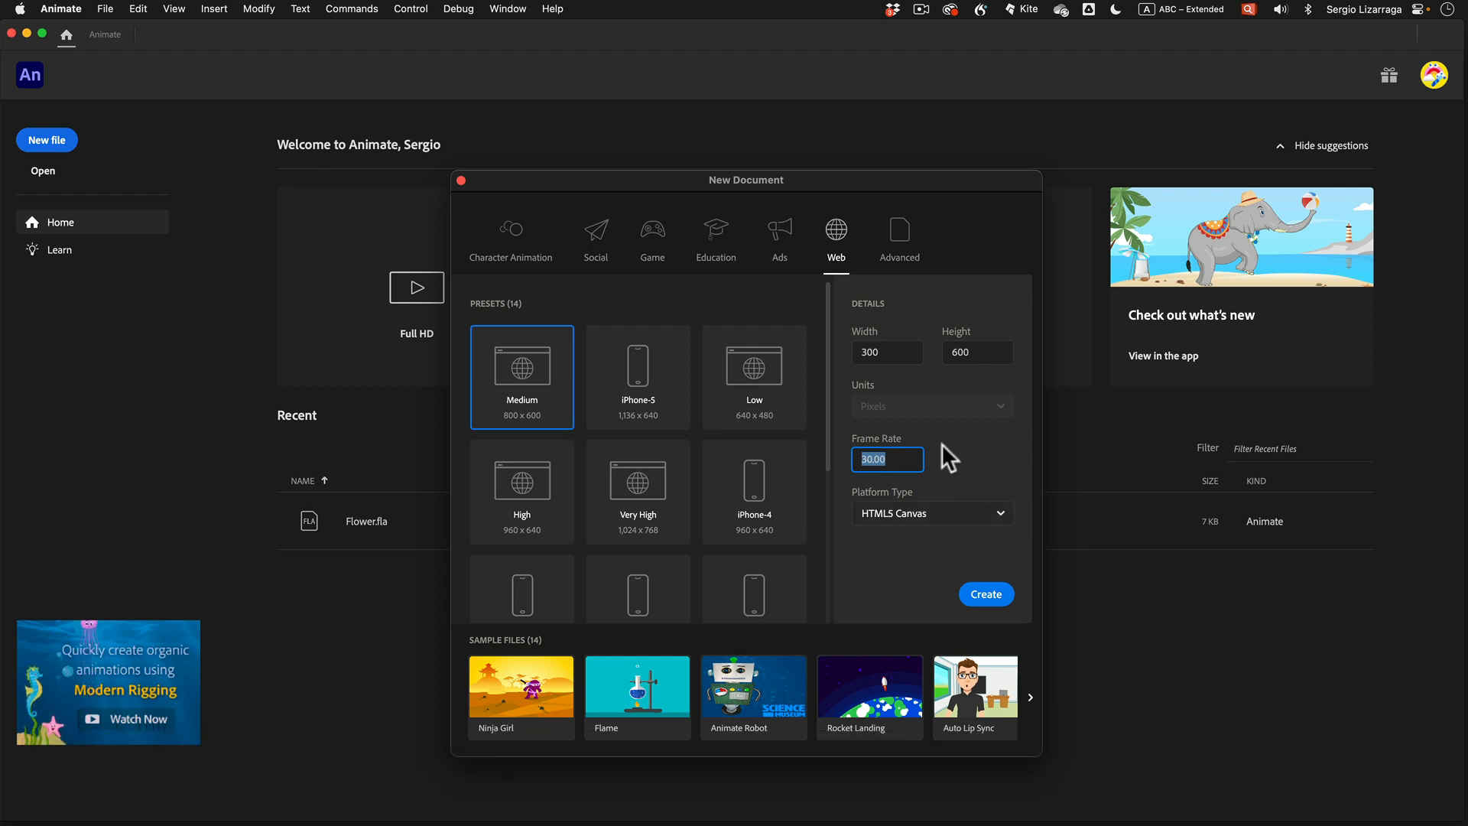
Make the Advanced HTML5 Canvas settings the default and create the 300 × 600 pixel document at 30 fps
left_click(910, 249)
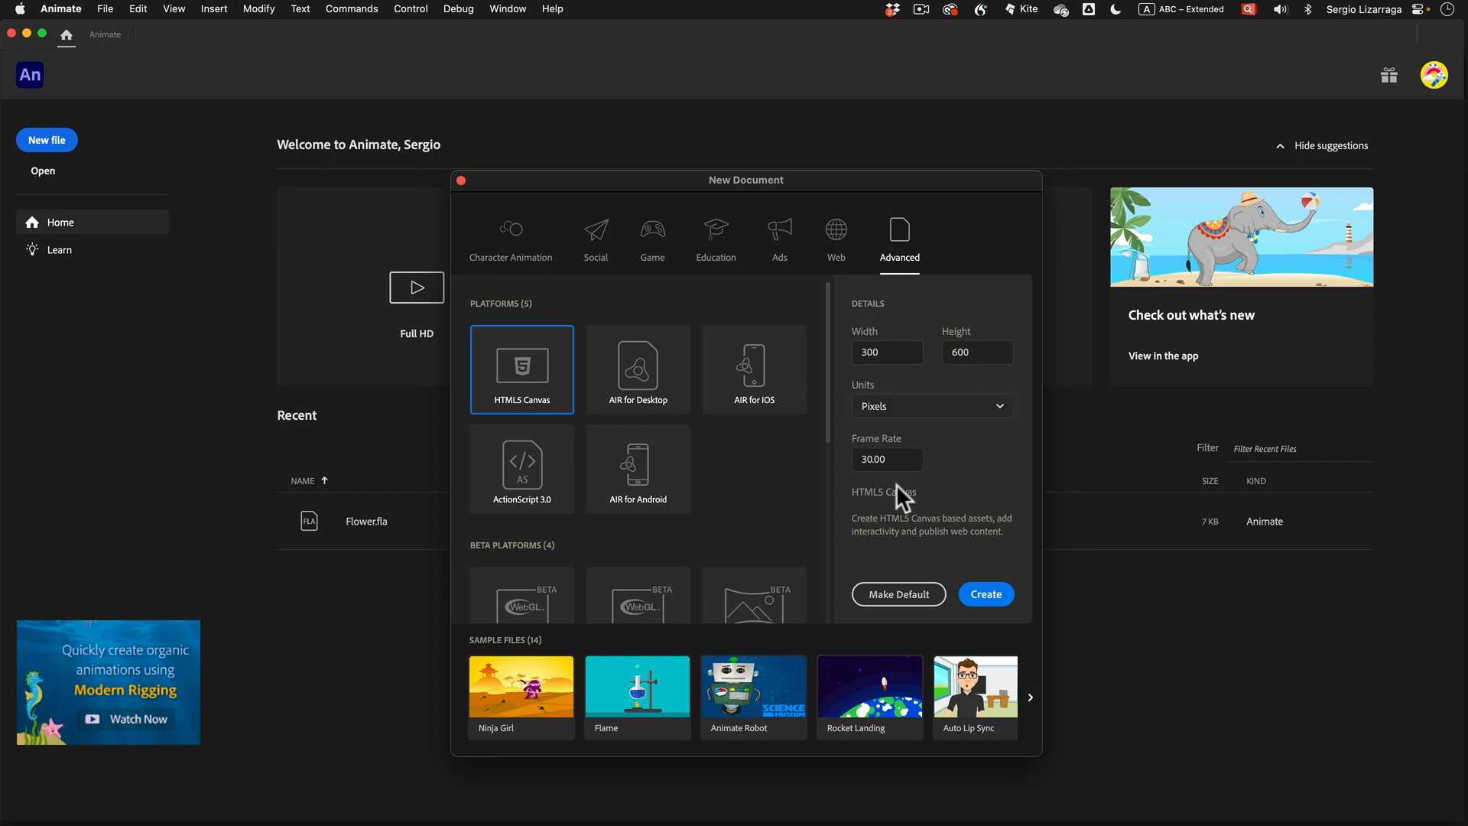
left_click(909, 605)
left_click(982, 600)
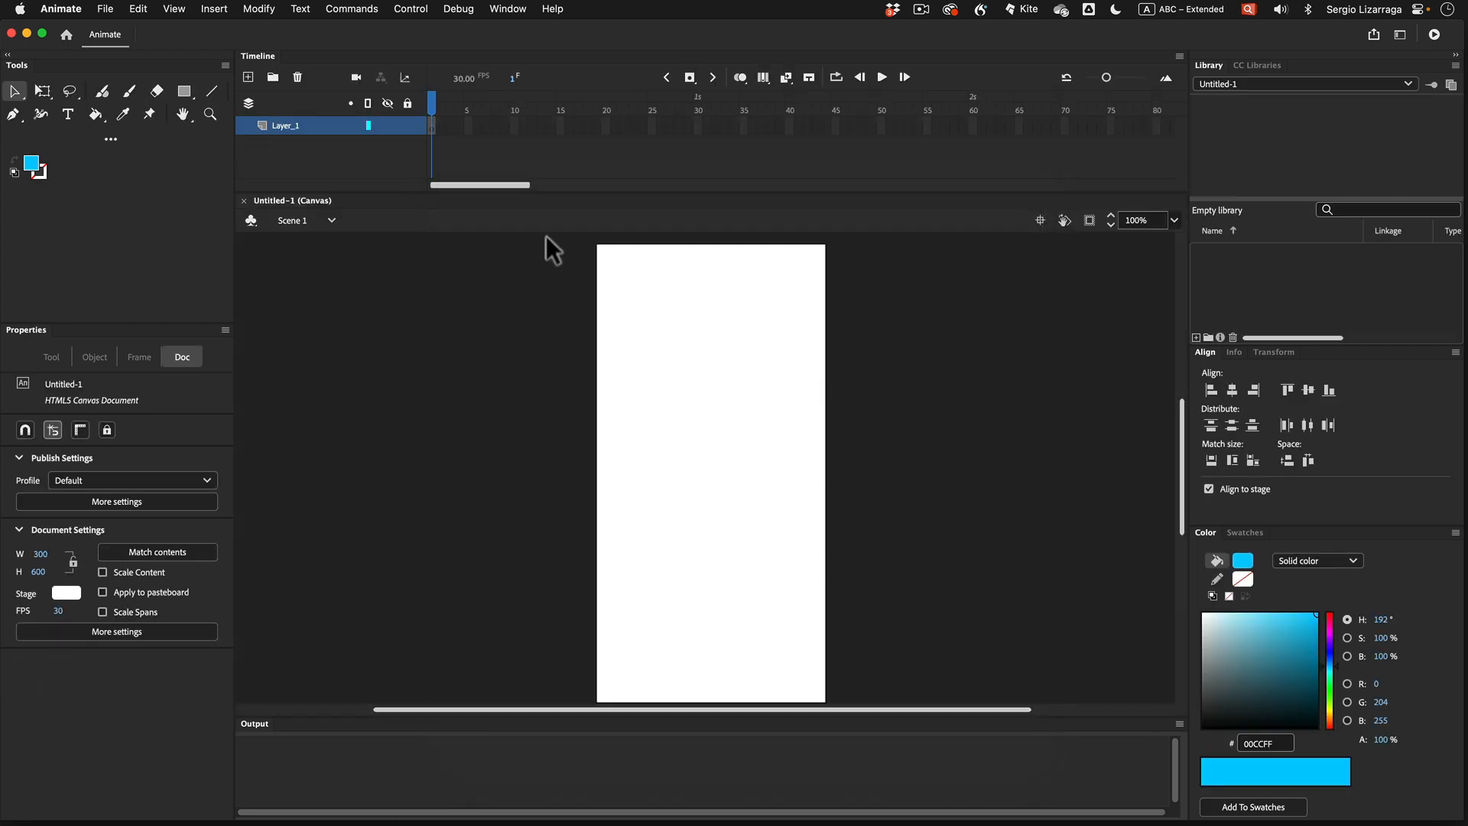
Draw a 100 × 100 pixel blue square with corner radius 0 on frame 1 and center it on the stage
left_click(185, 92)
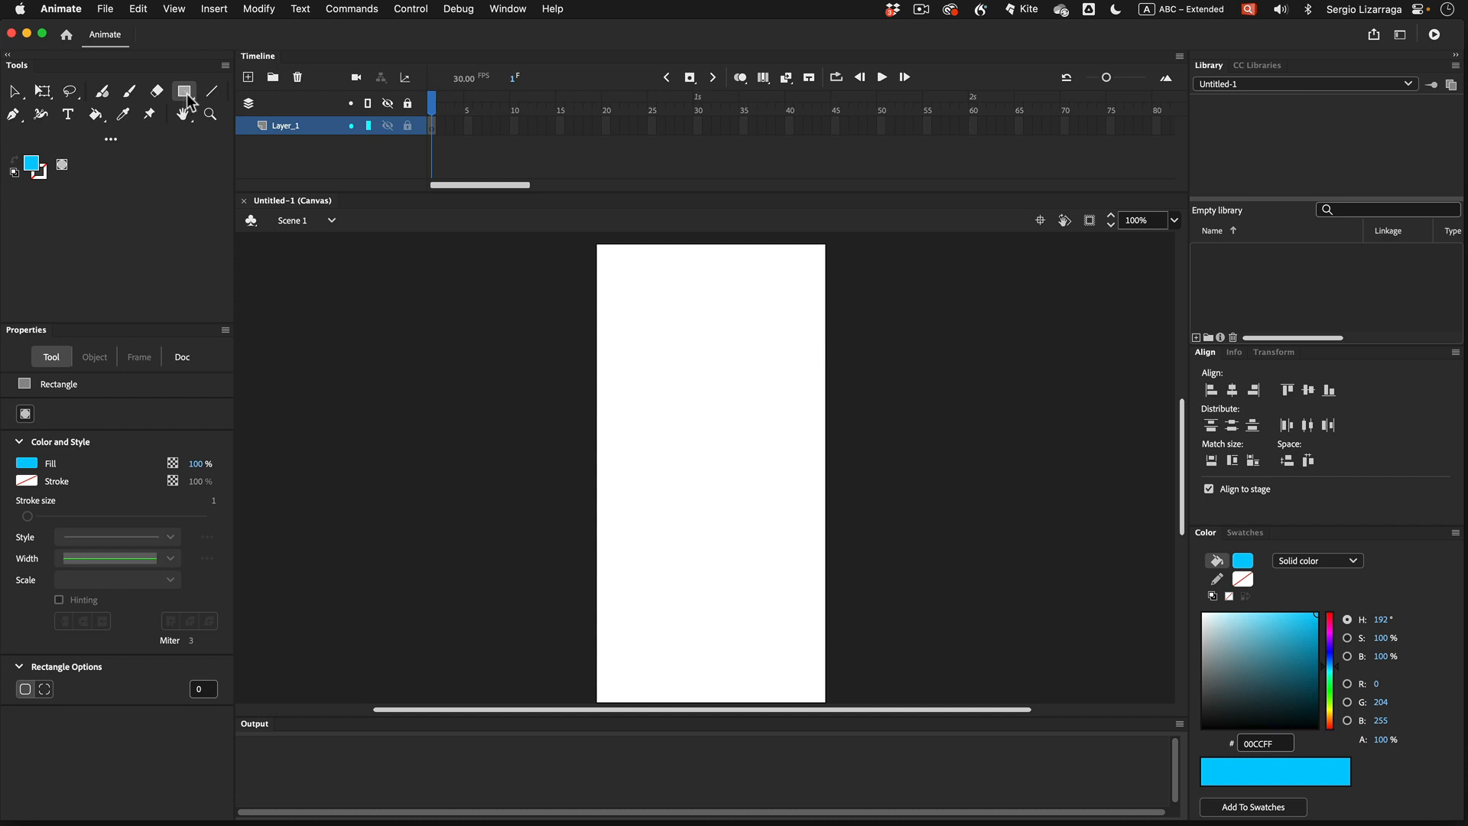
left_click(433, 126)
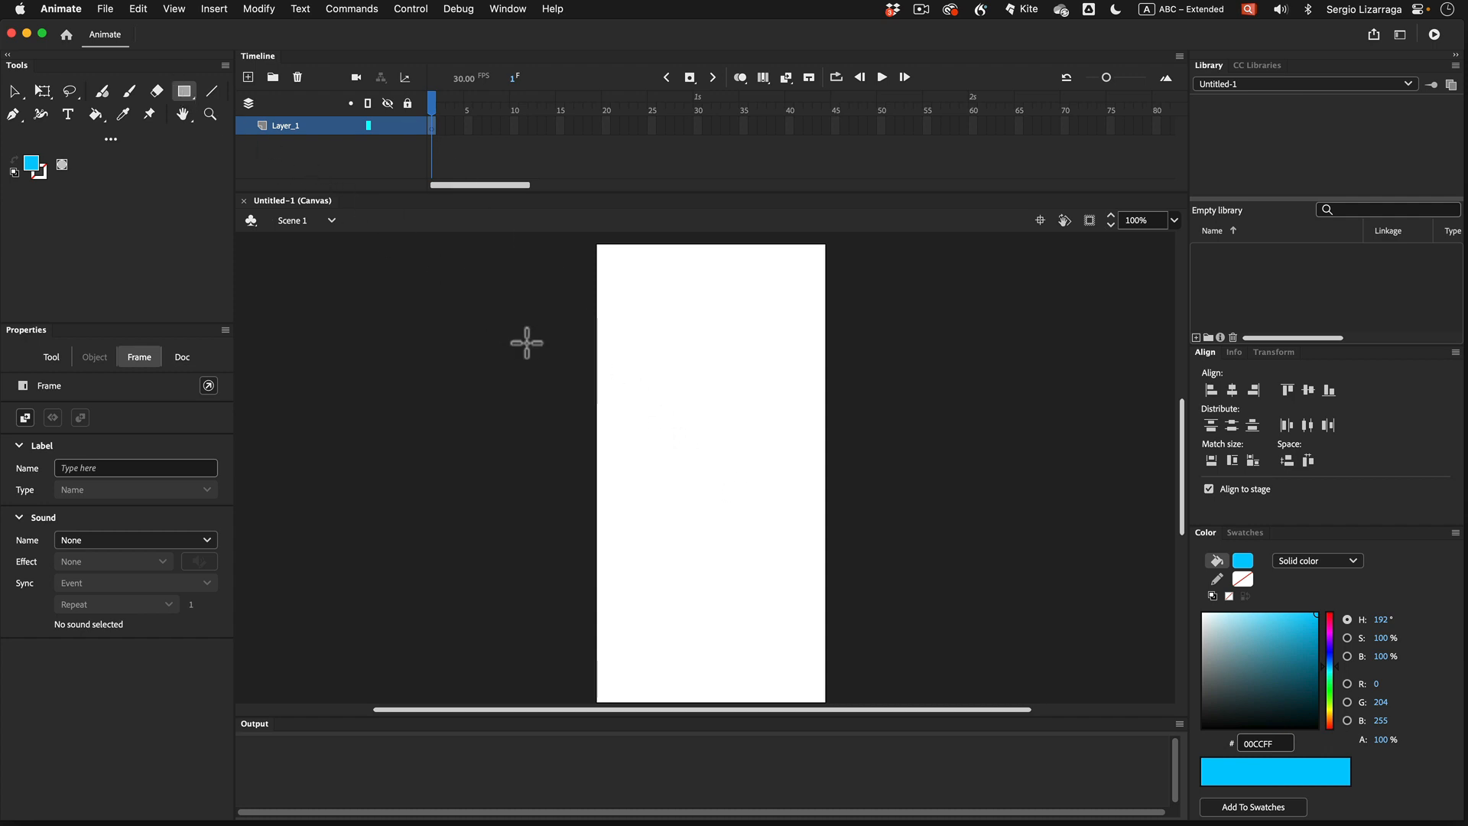
key("alt")
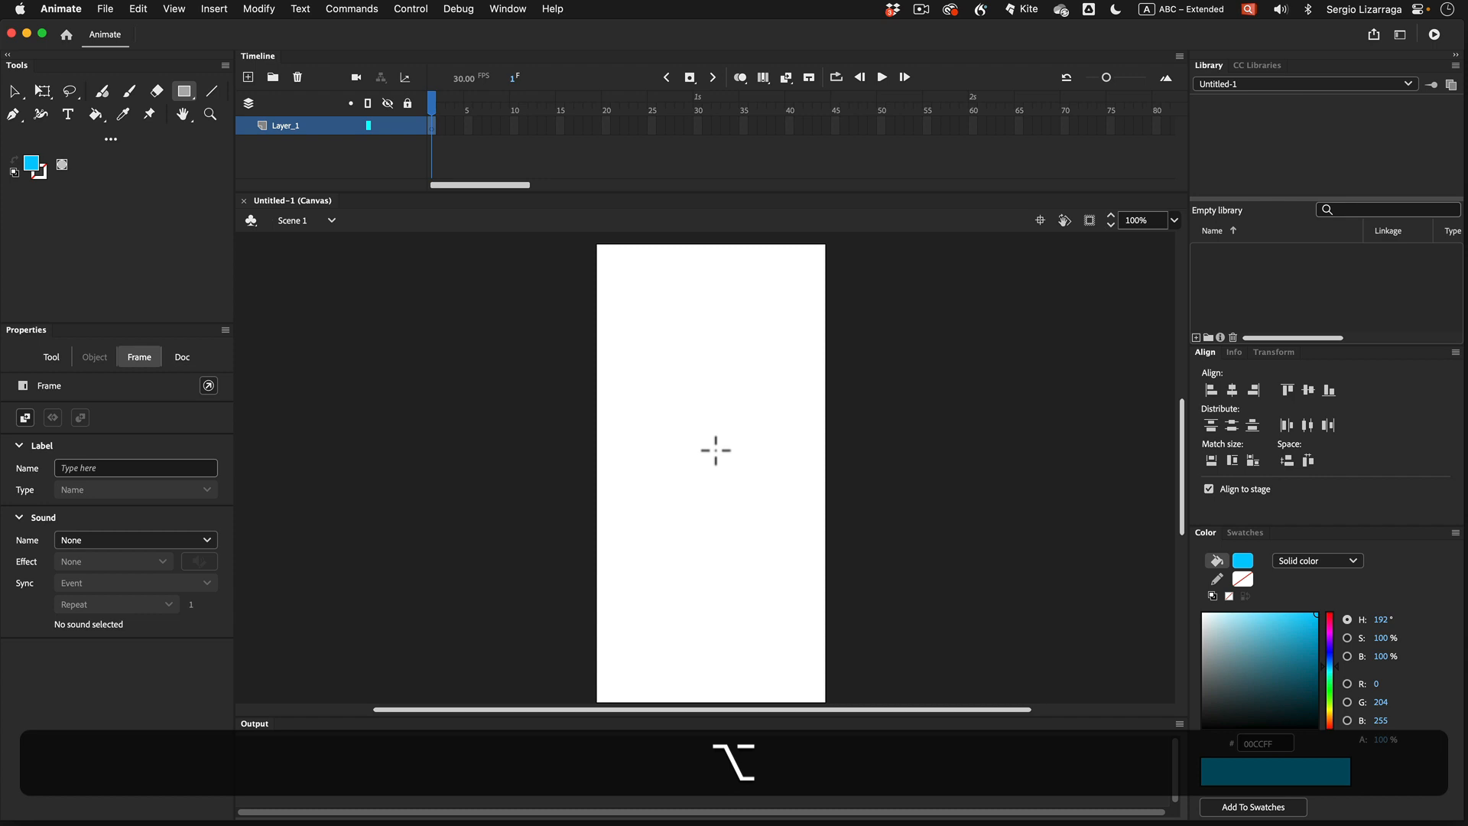
left_click(716, 451, "alt")
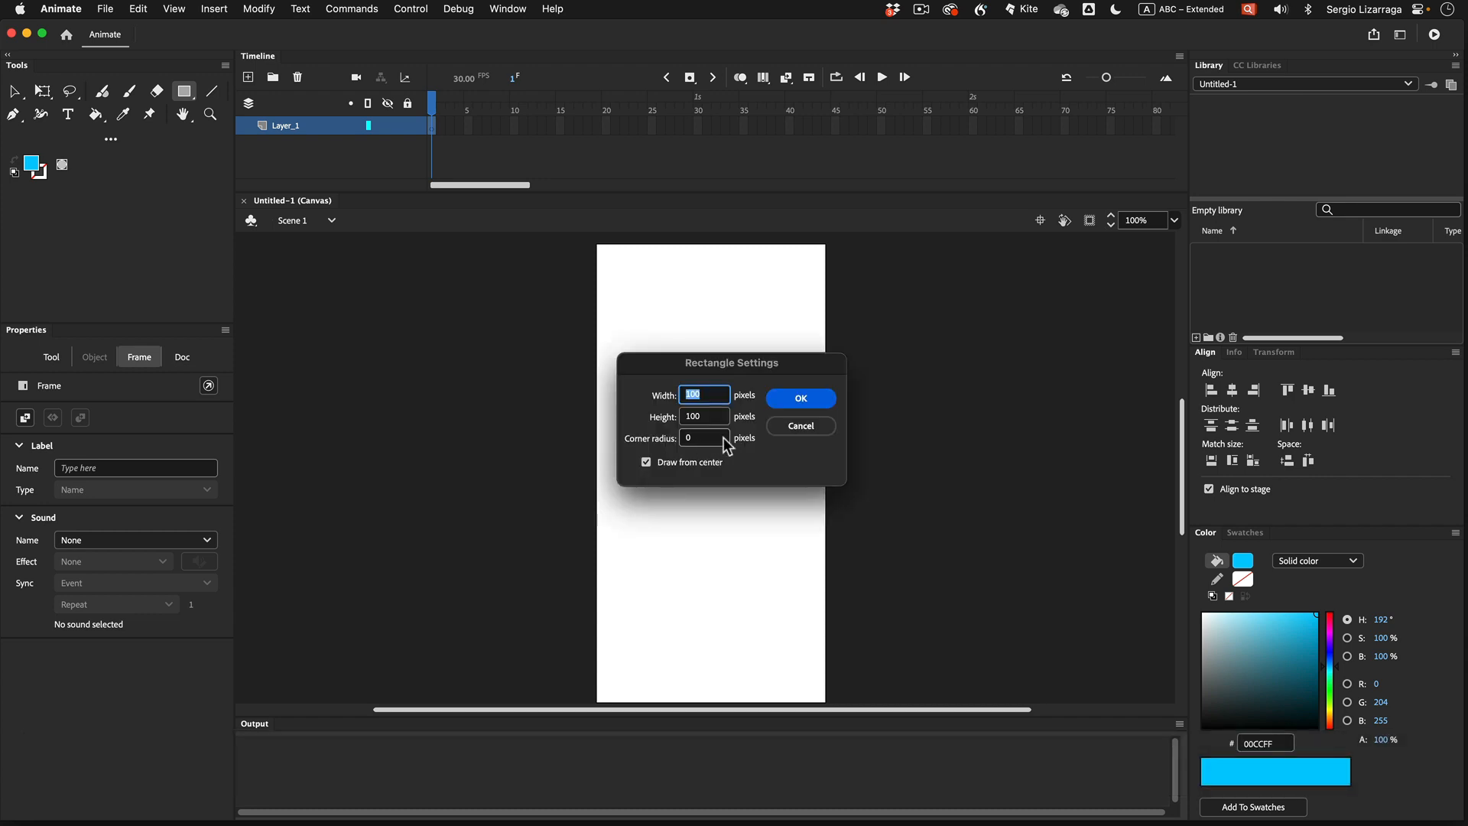
left_click(799, 399)
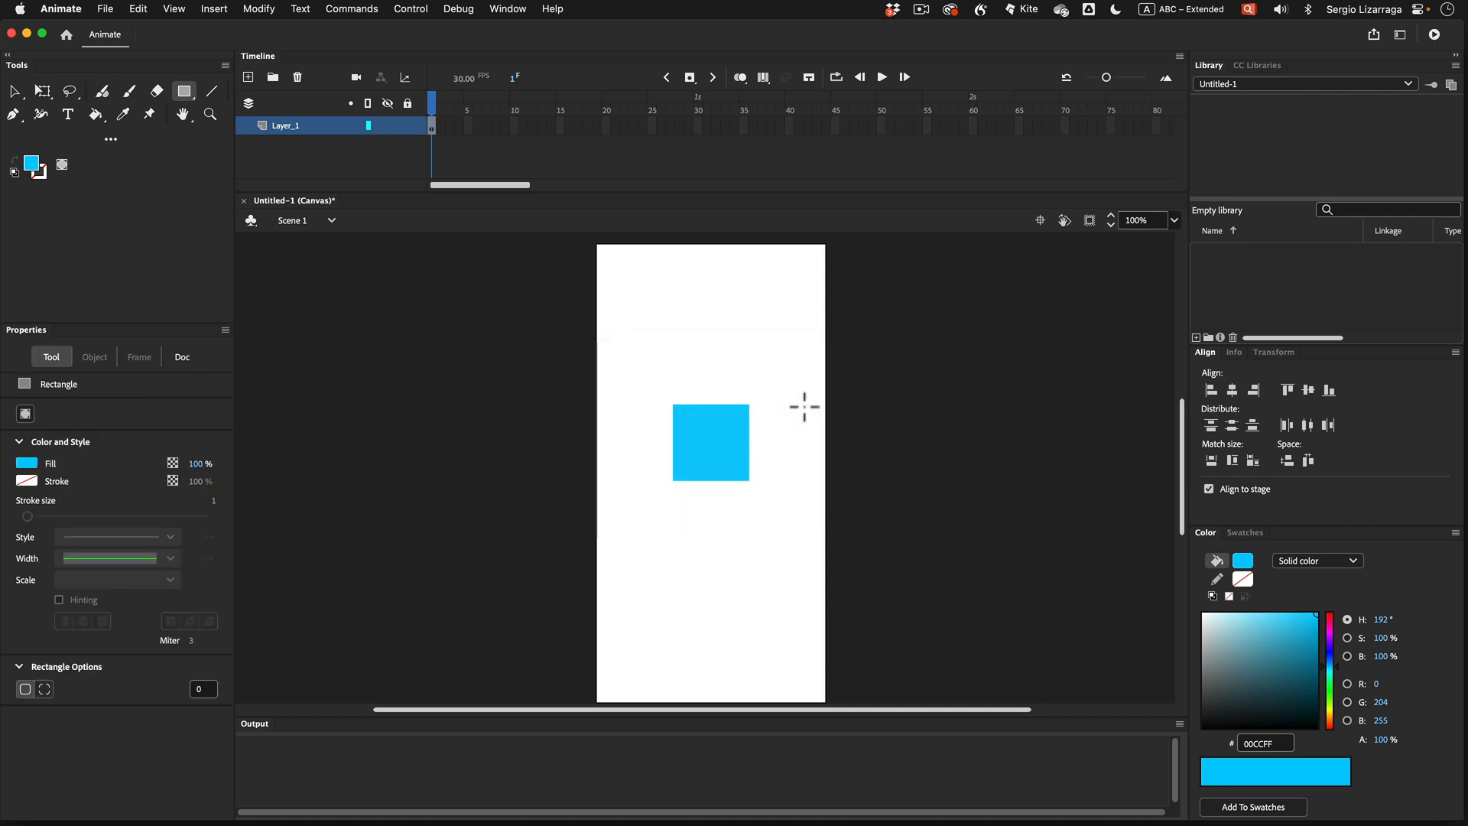
key("super+a")
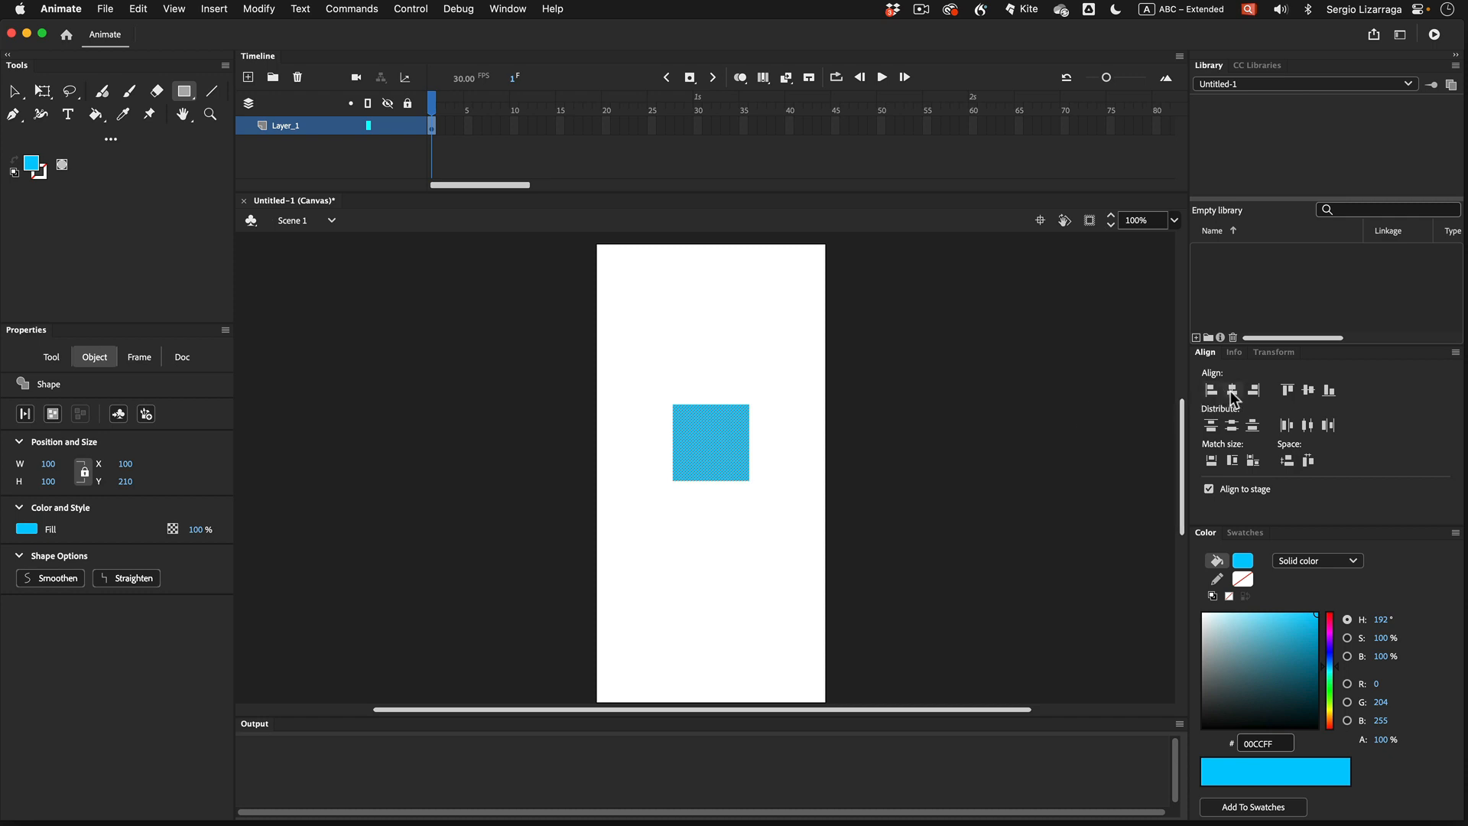
left_click(1309, 390)
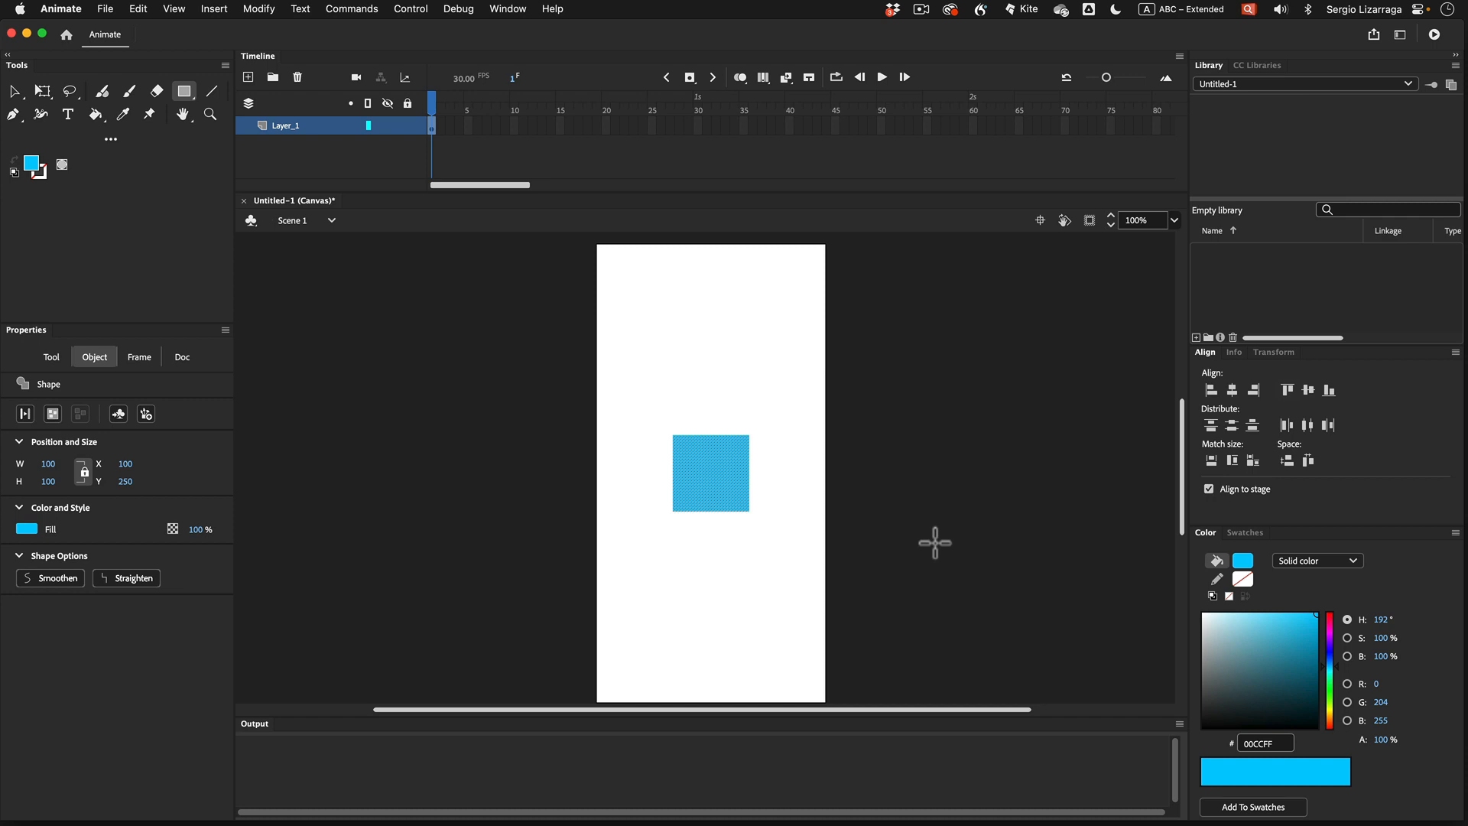
Create a classic tween from the square, accepting its conversion to a symbol
left_click(215, 9)
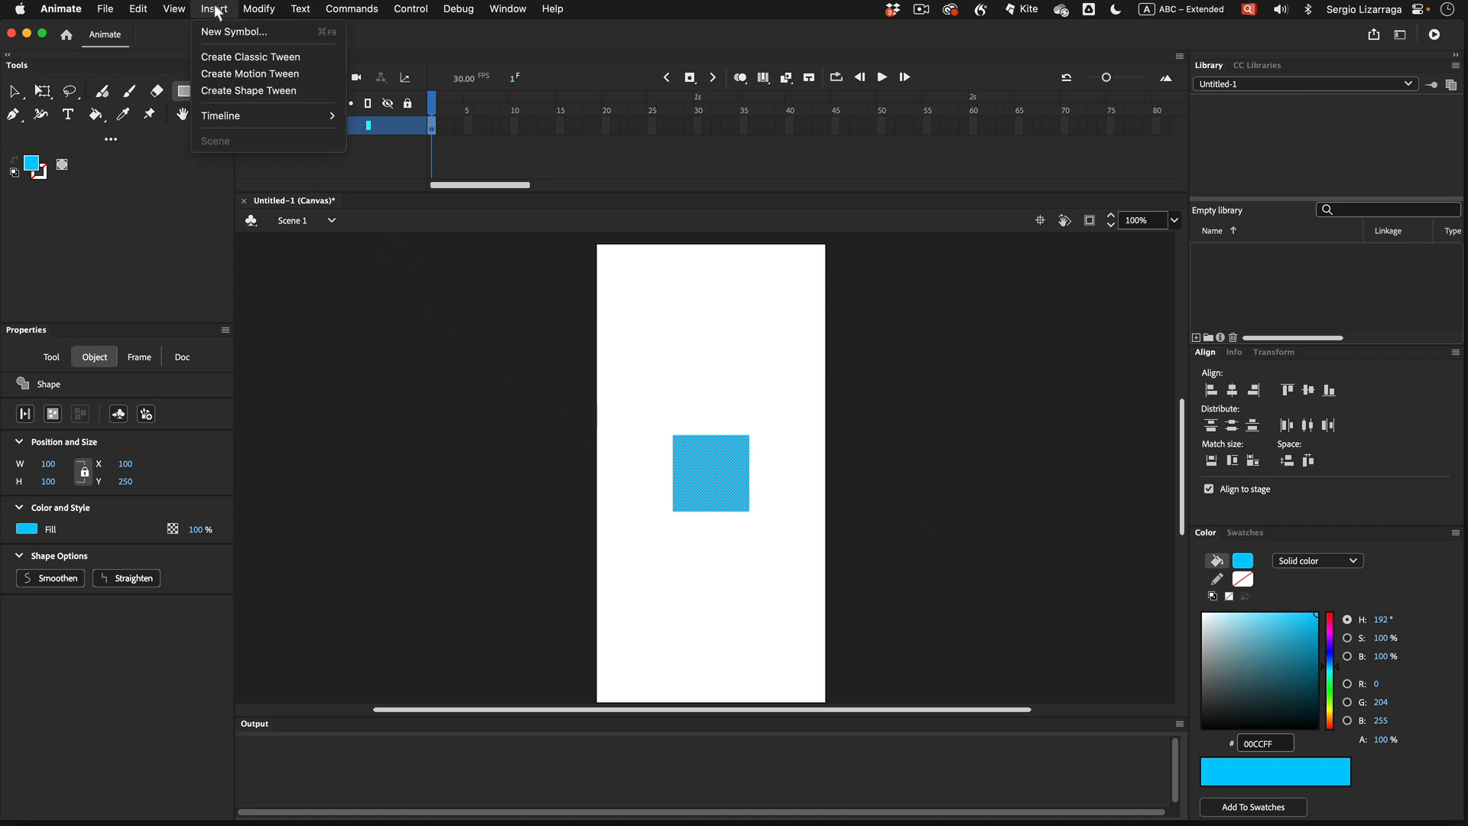
left_click(250, 74)
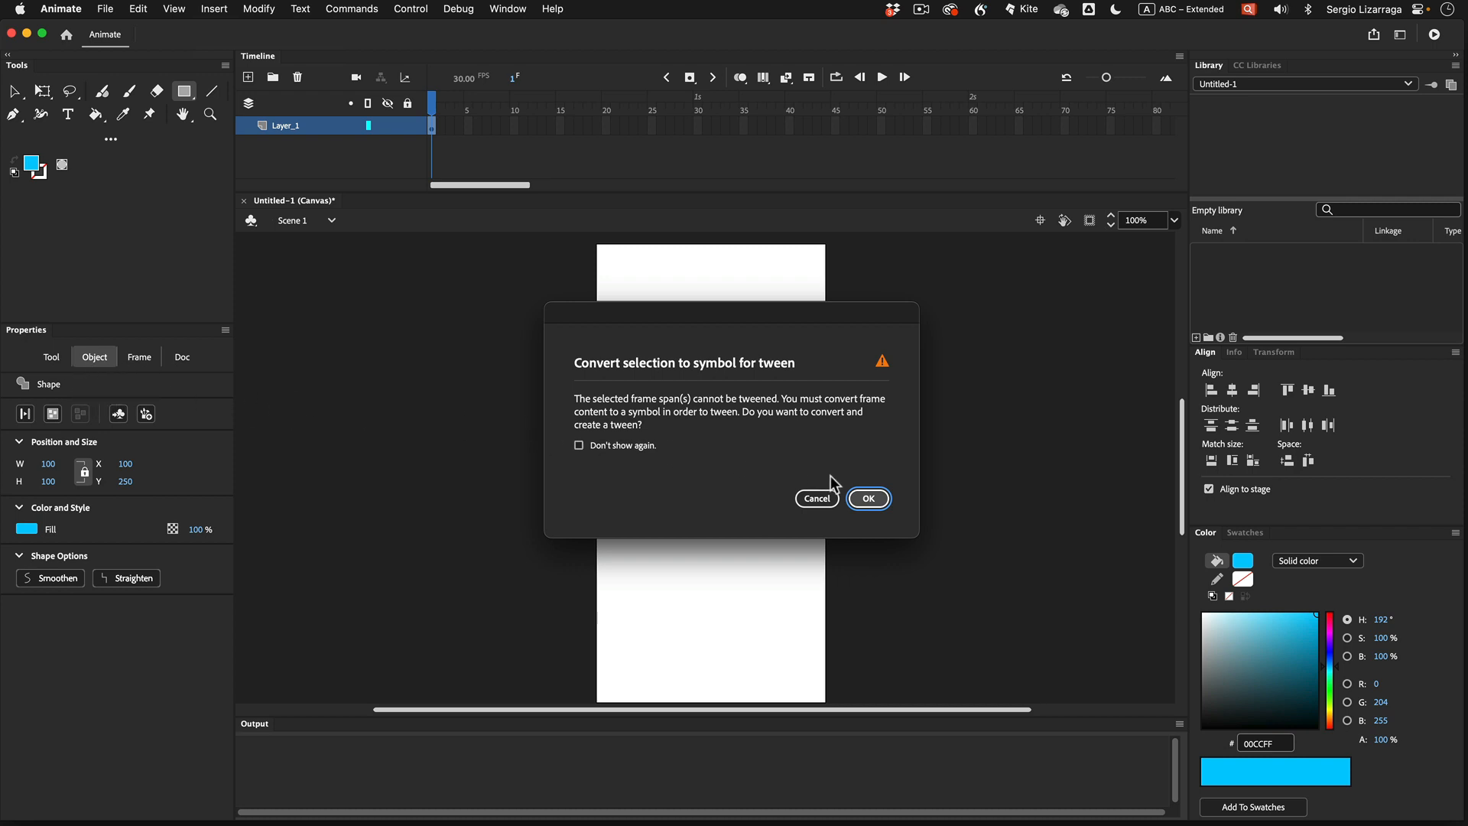
left_click(869, 502)
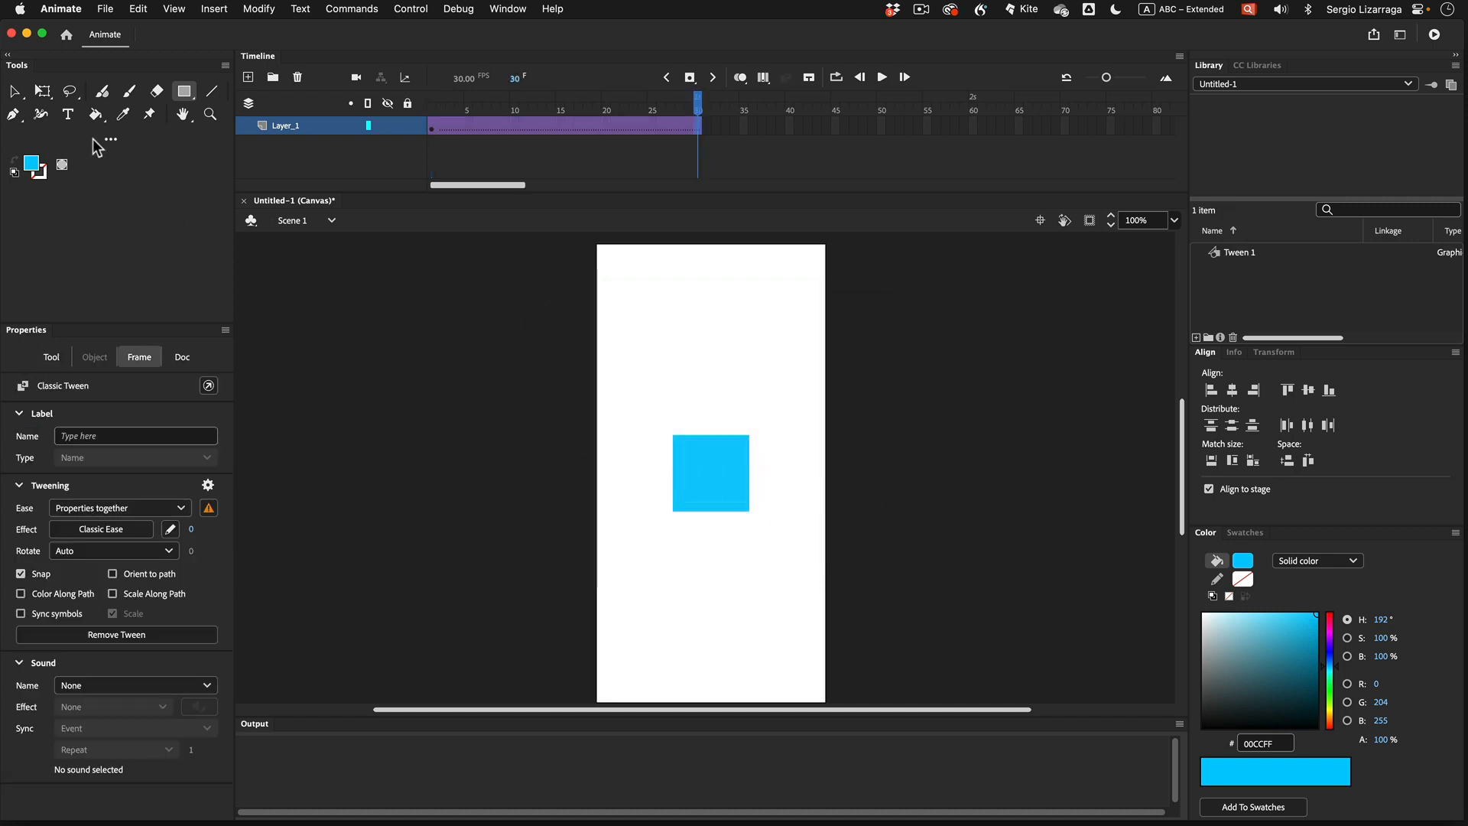
Examine the square's symbol instance on frame 1, opening the symbol for editing and returning to Scene 1
left_click(14, 91)
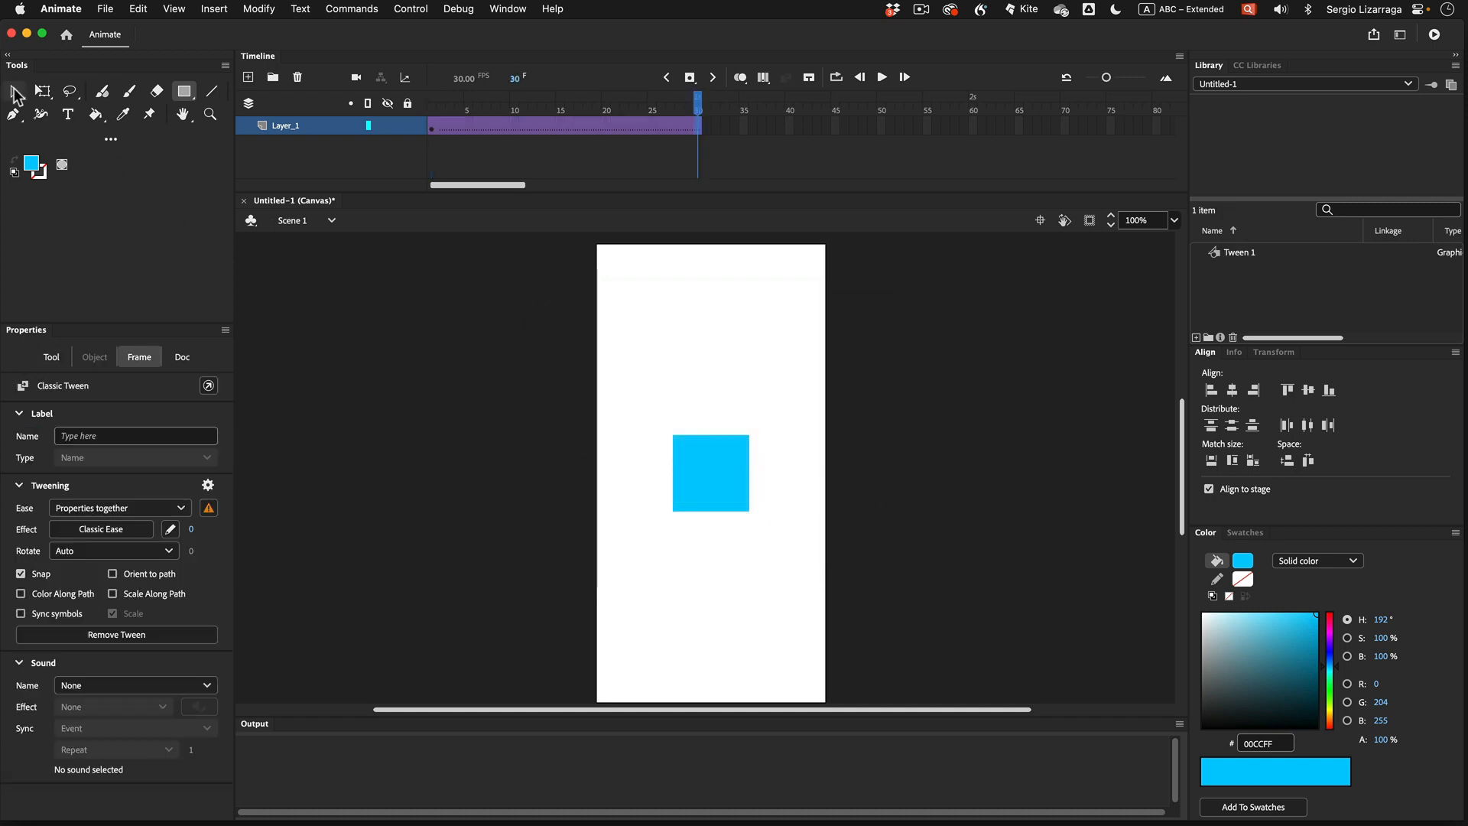
left_click(431, 127)
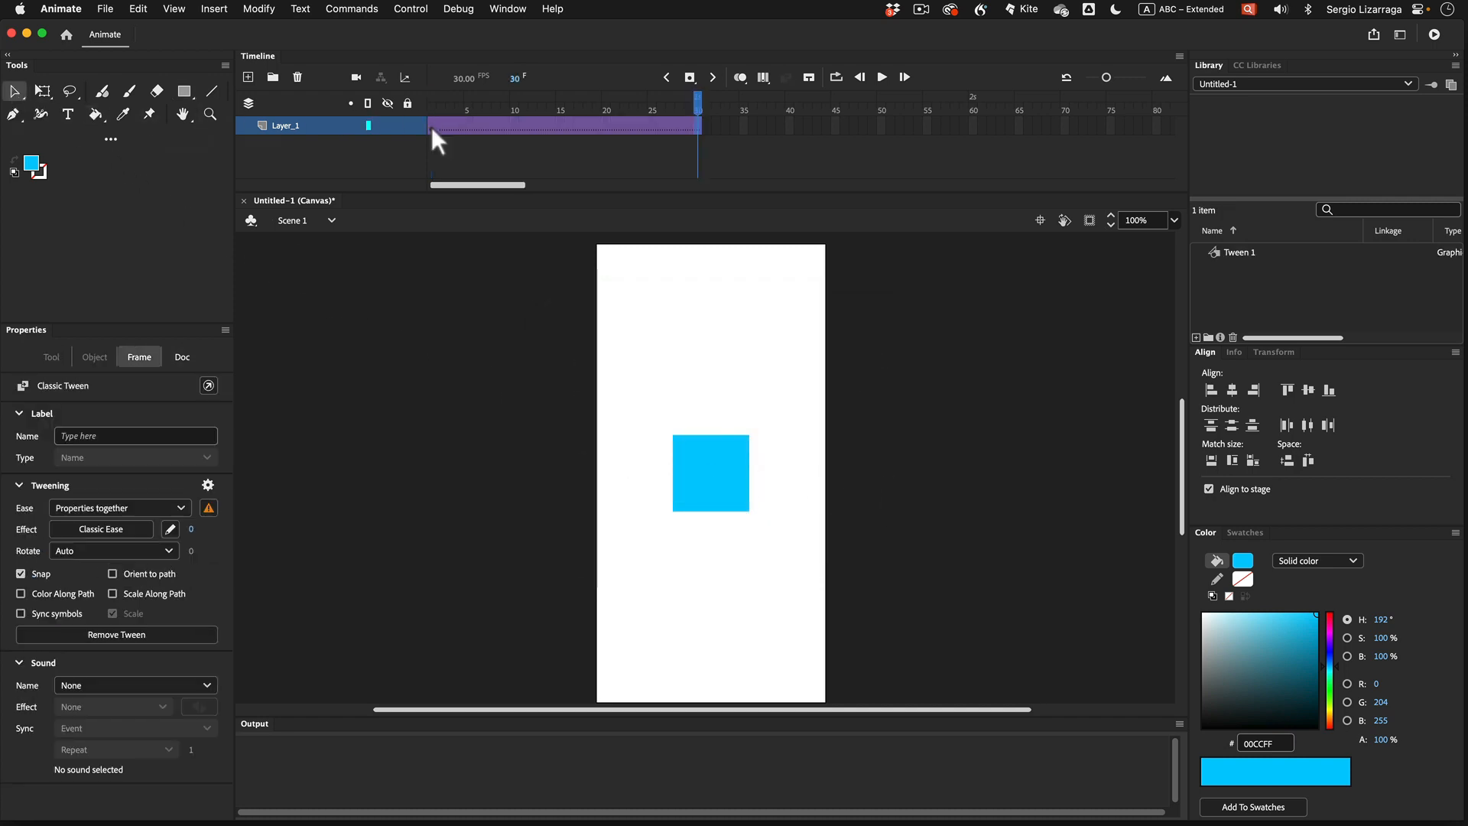
left_click(683, 450)
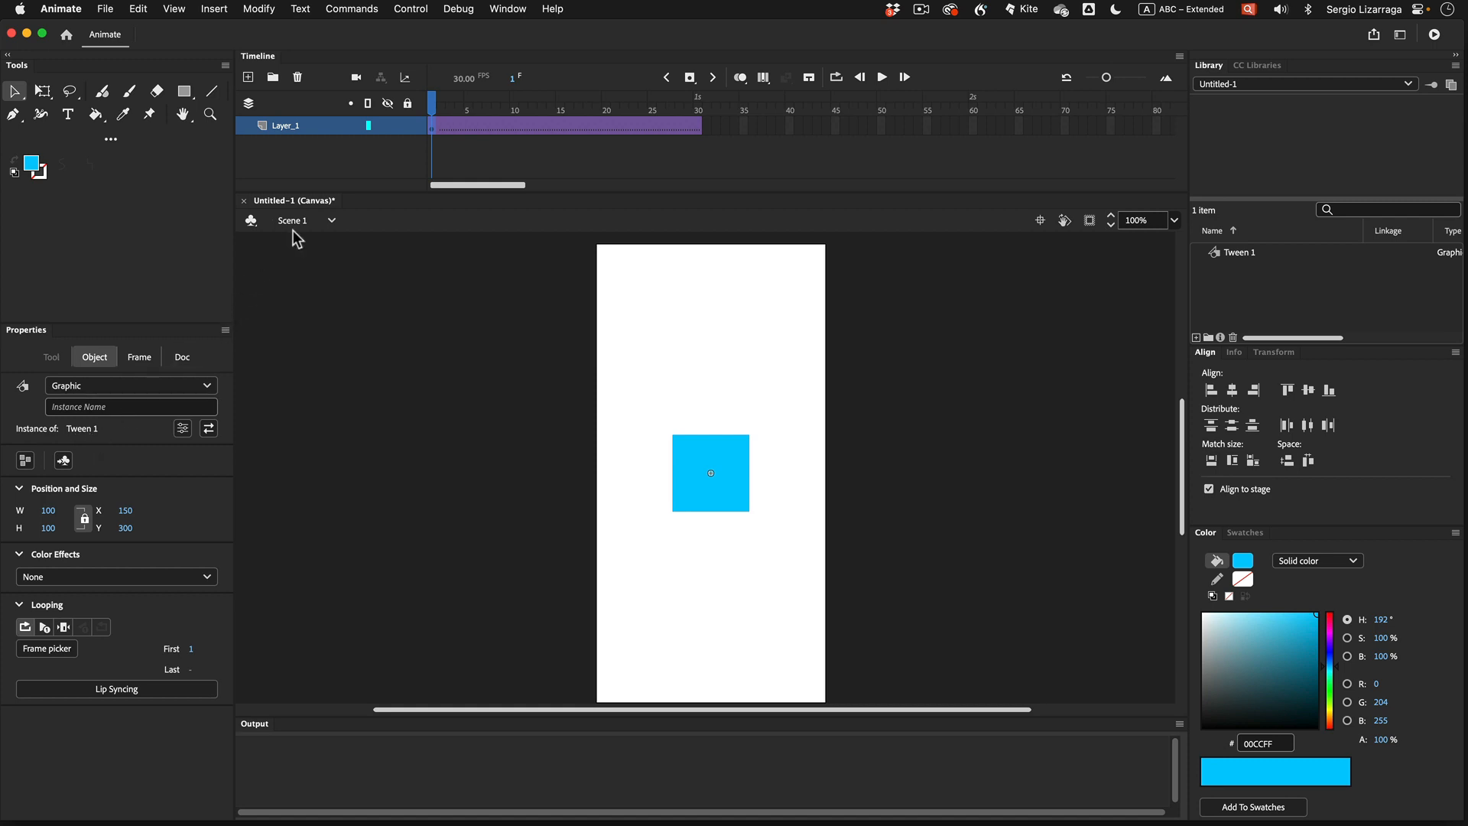
double_click(696, 443)
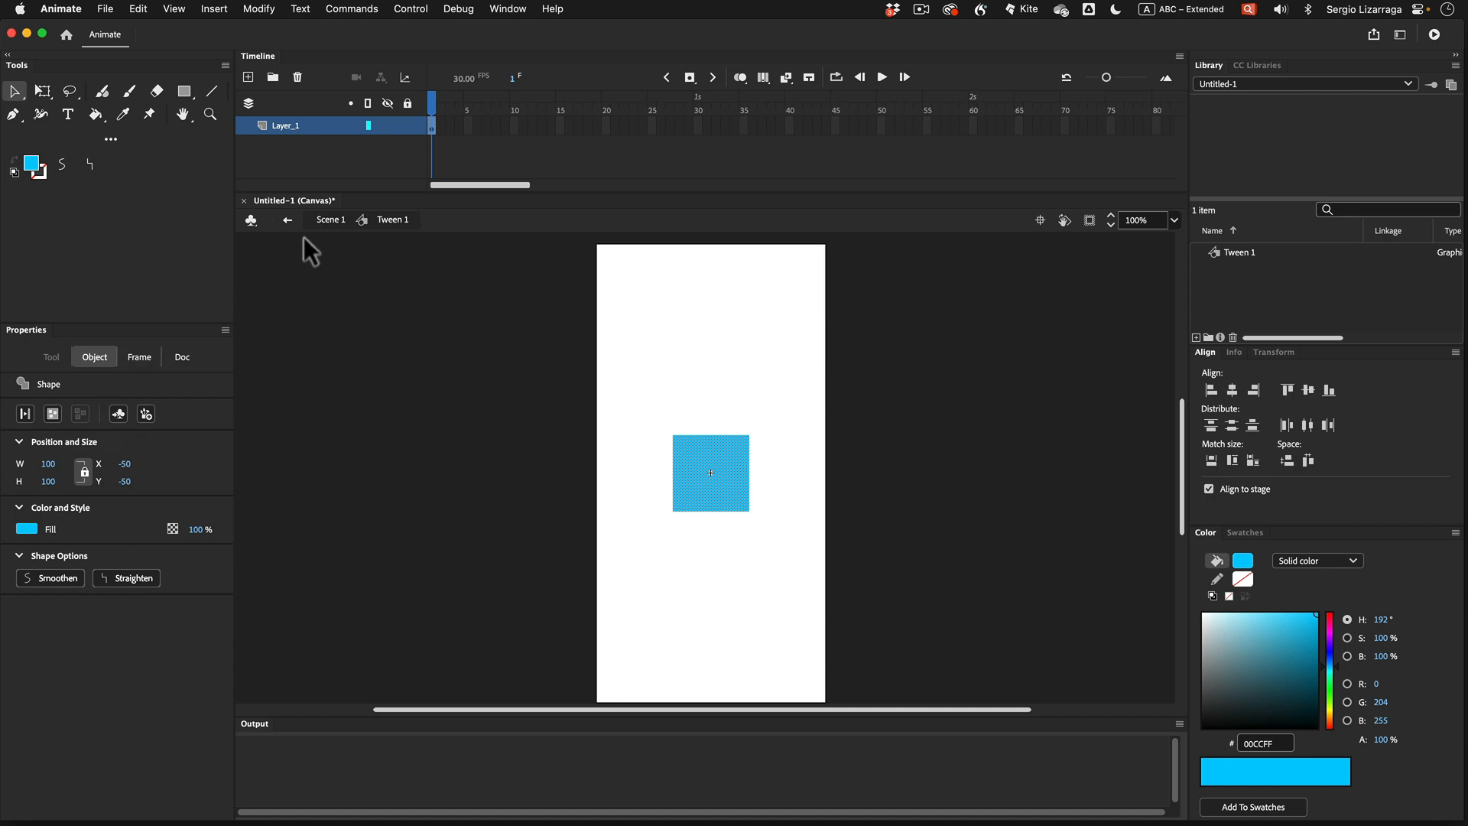
left_click(334, 223)
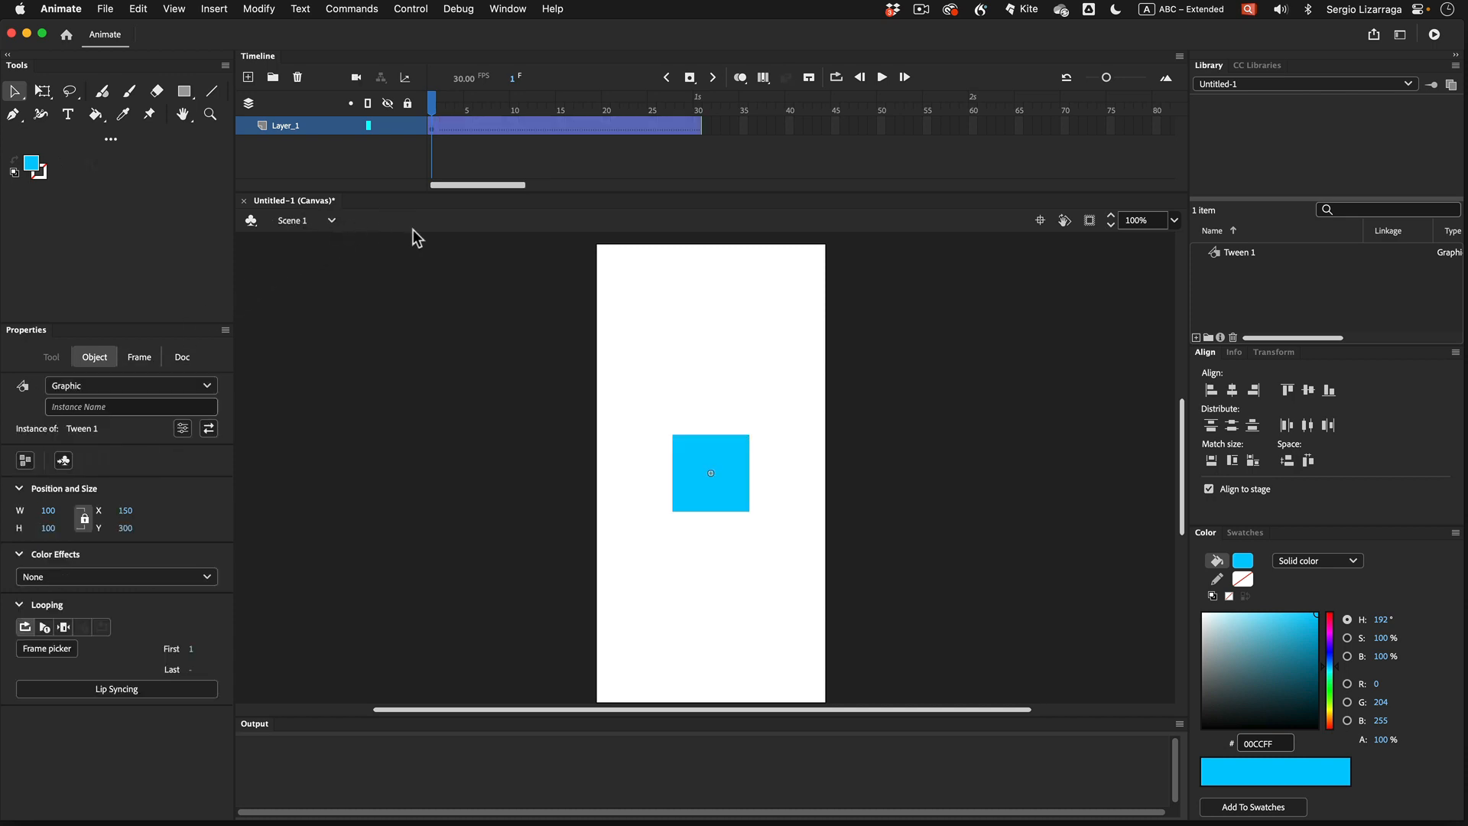
Compare the tween's last frame, 30, with the keyframe at frame 1, checking whether the square can be selected
left_click(699, 127)
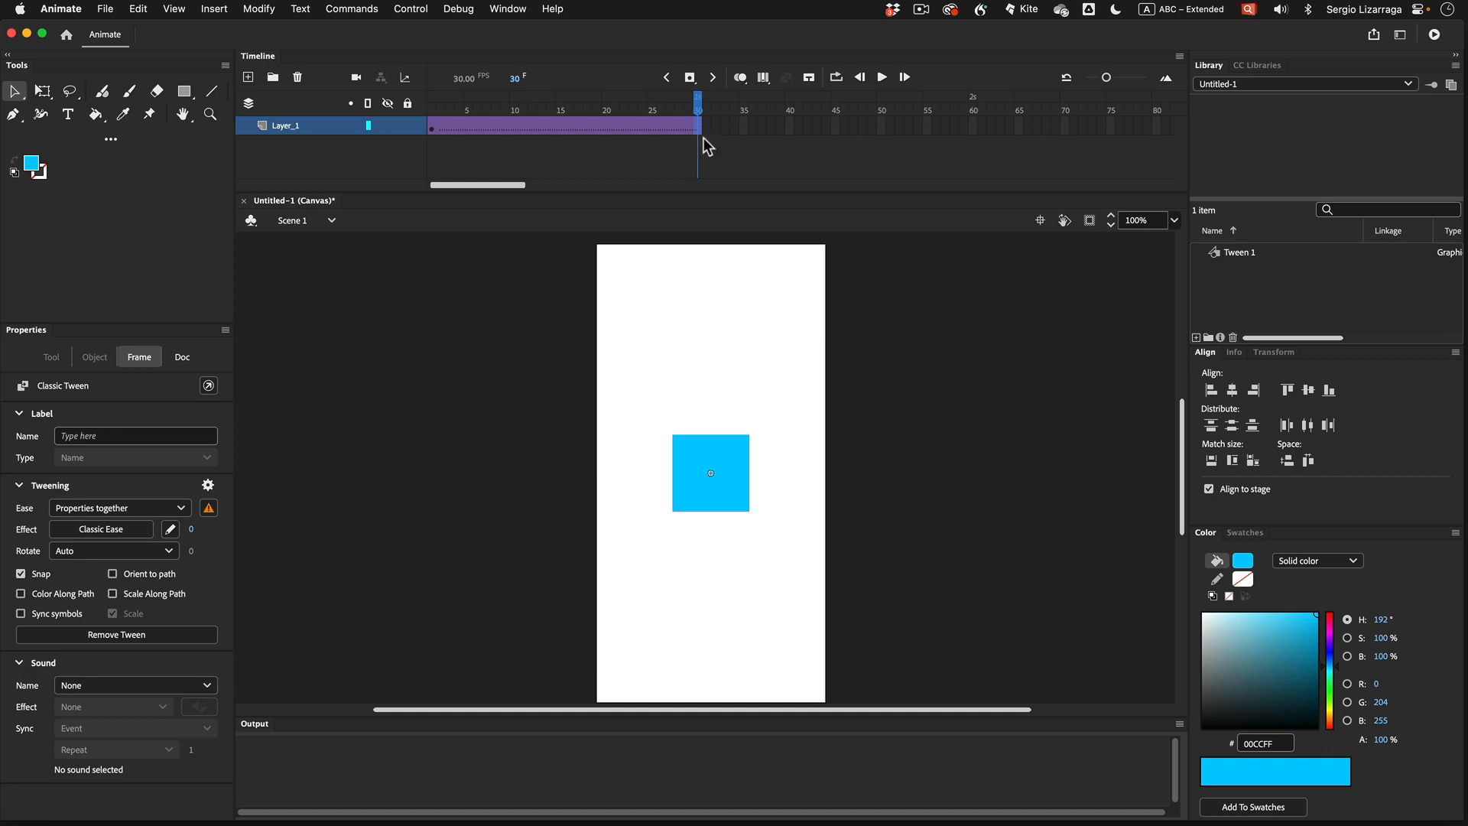
left_click(662, 344)
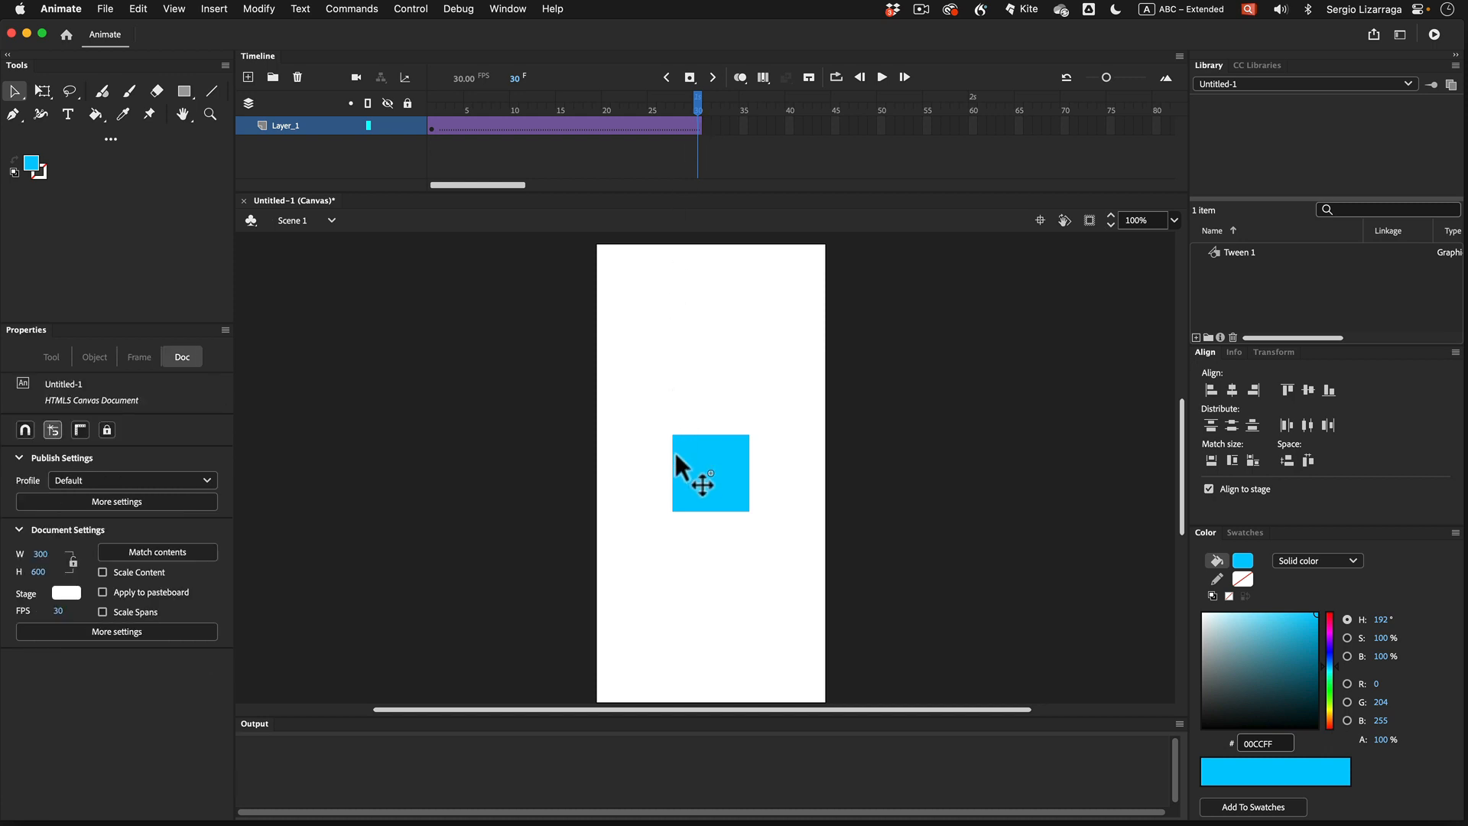
left_click(699, 126)
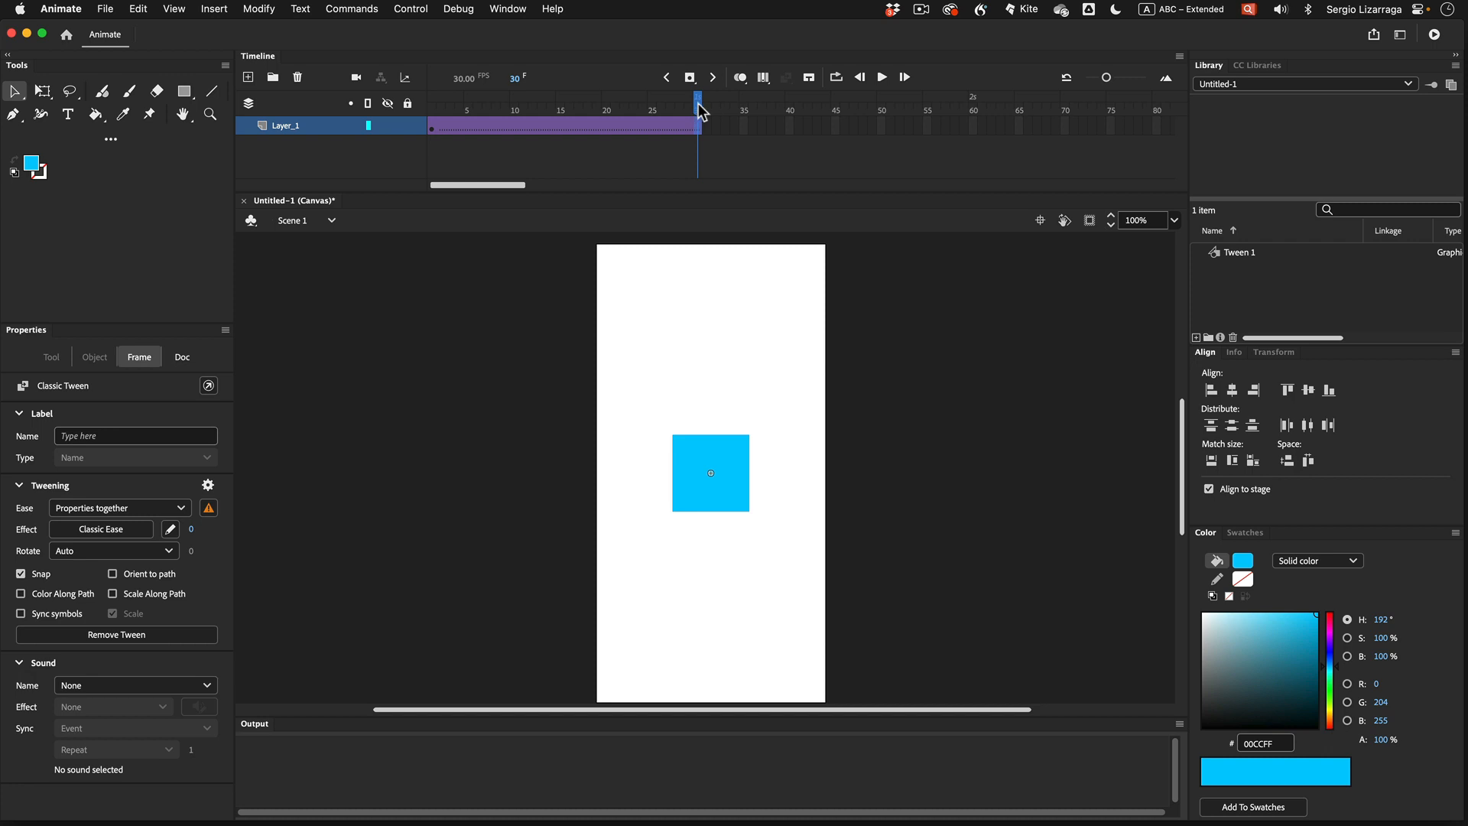
left_click_drag(699, 114, 411, 128)
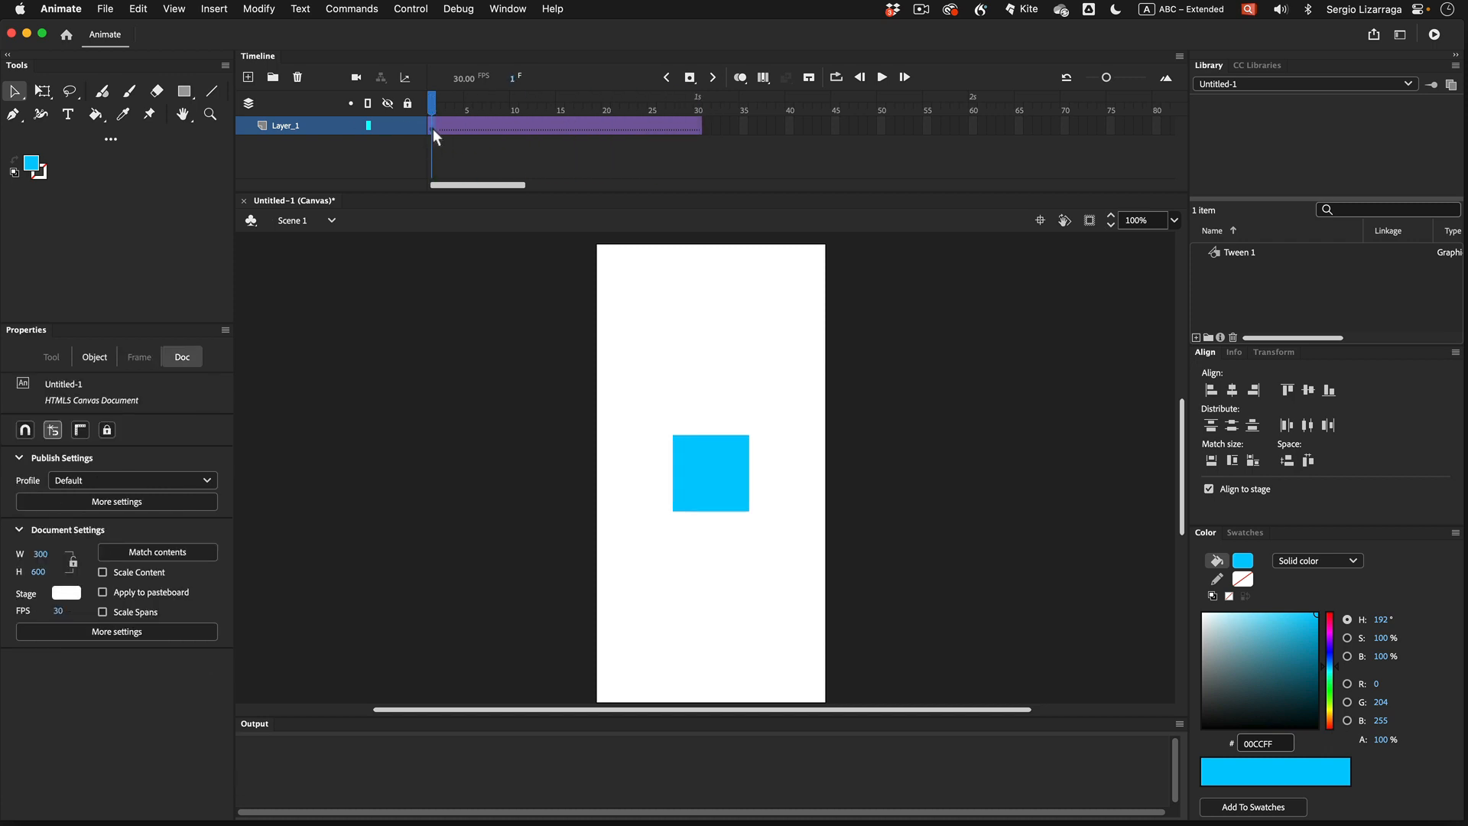
left_click(433, 128)
left_click(681, 452)
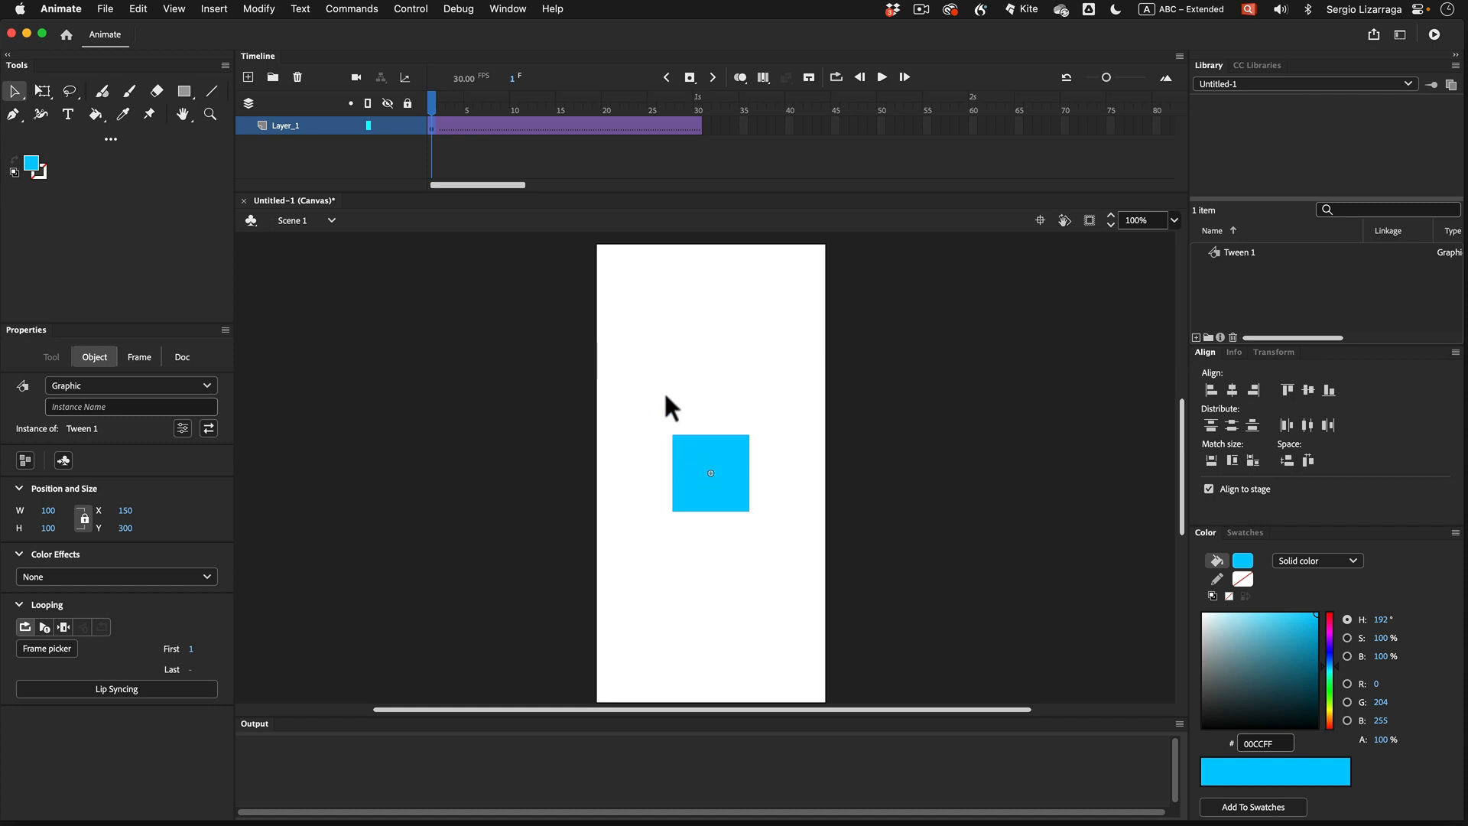
Insert a keyframe at frame 30 of Layer_1, undo it, and insert it again
left_click_drag(470, 104, 699, 107)
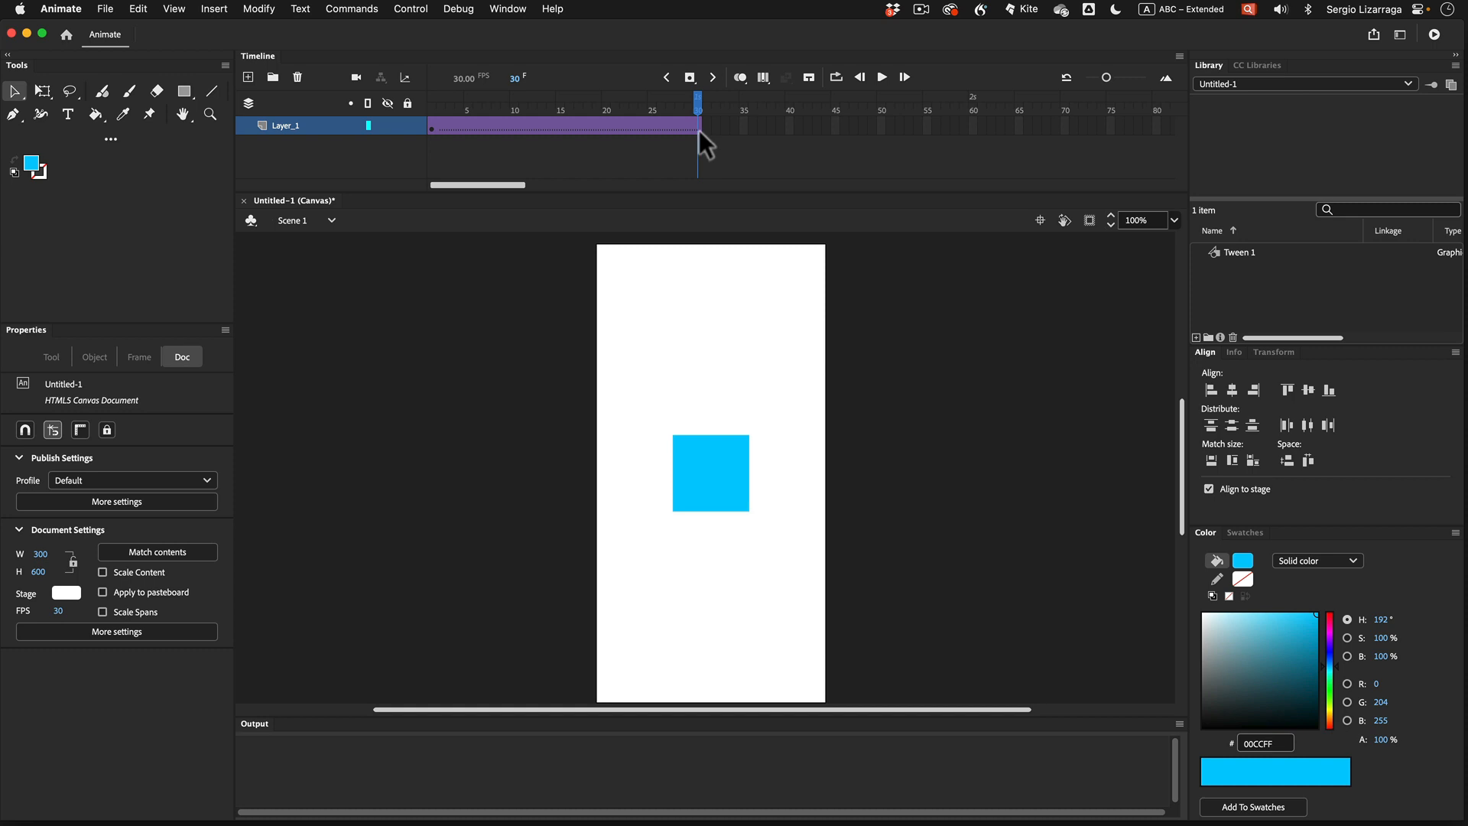
left_click(699, 126)
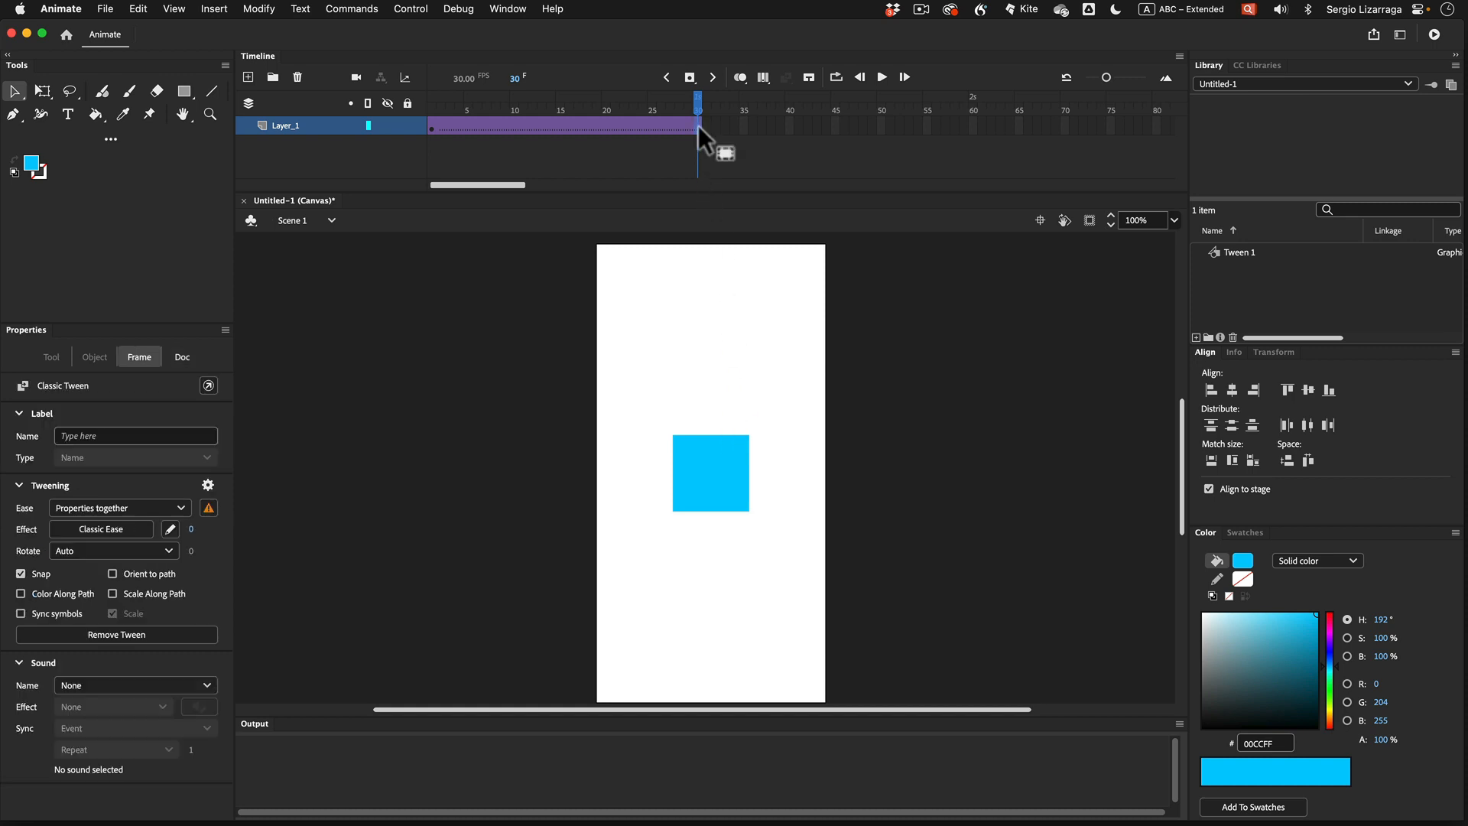
right_click(699, 126)
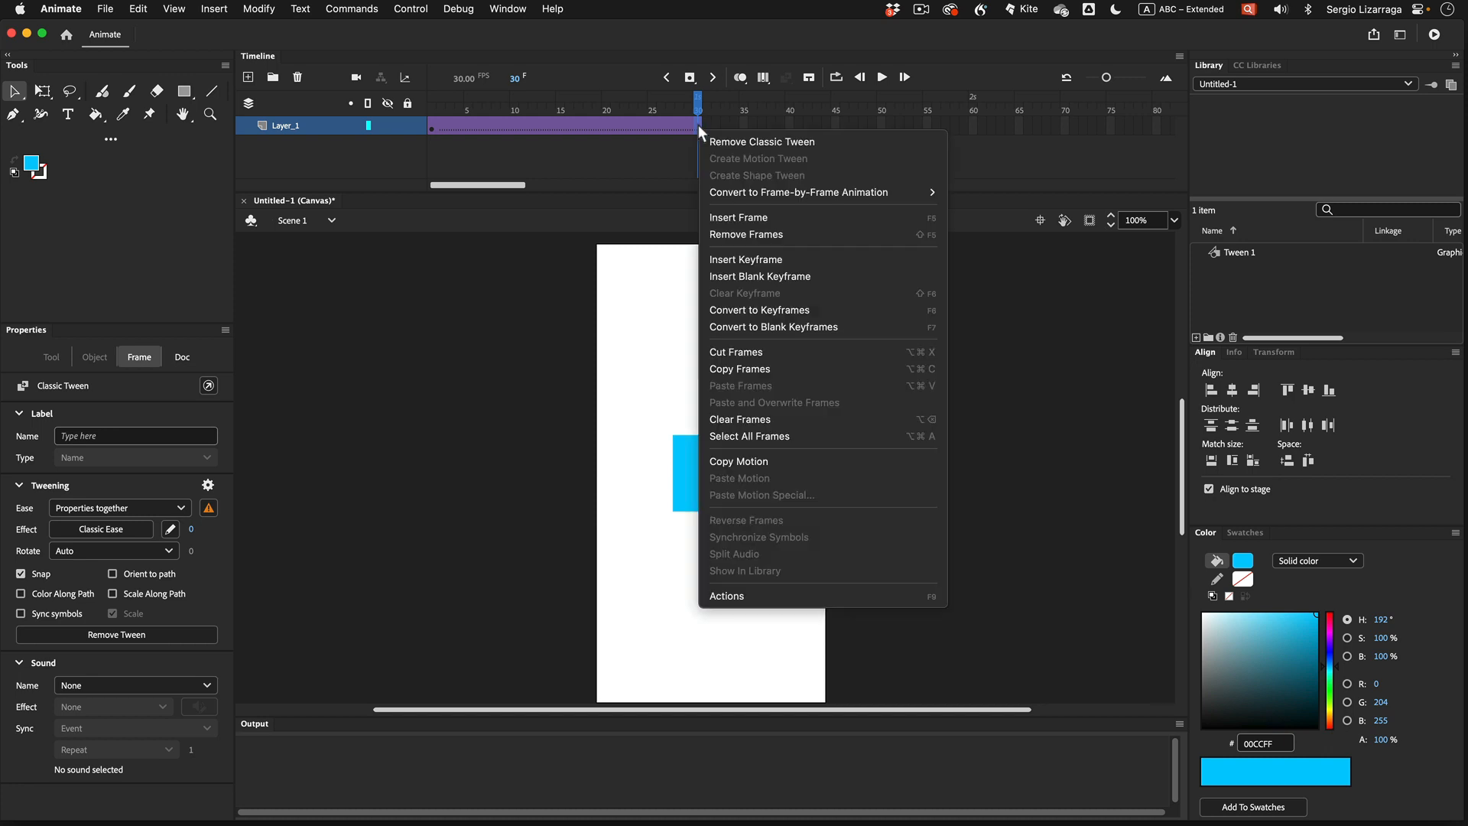
left_click(791, 262)
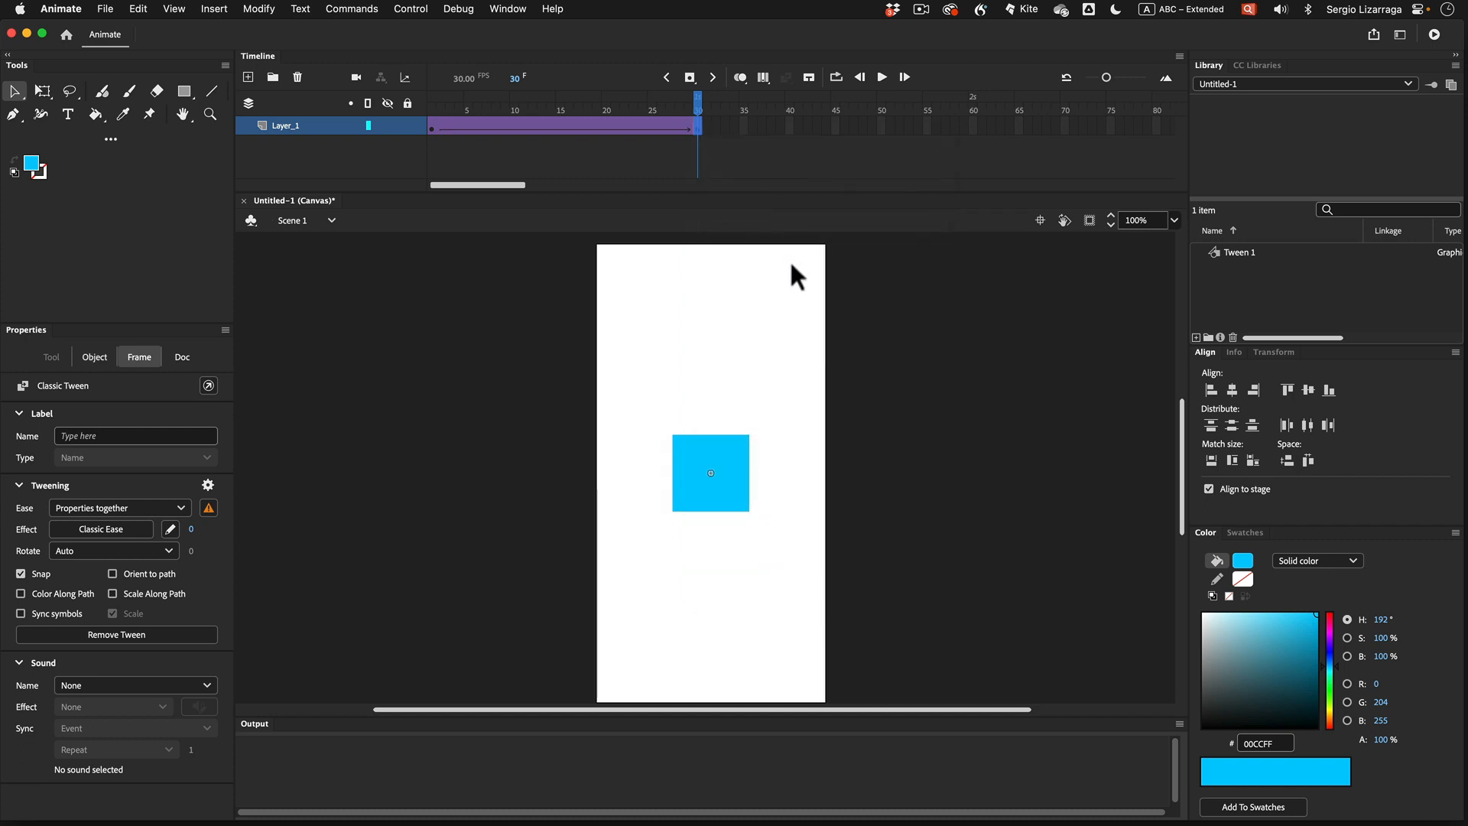
key("super+z")
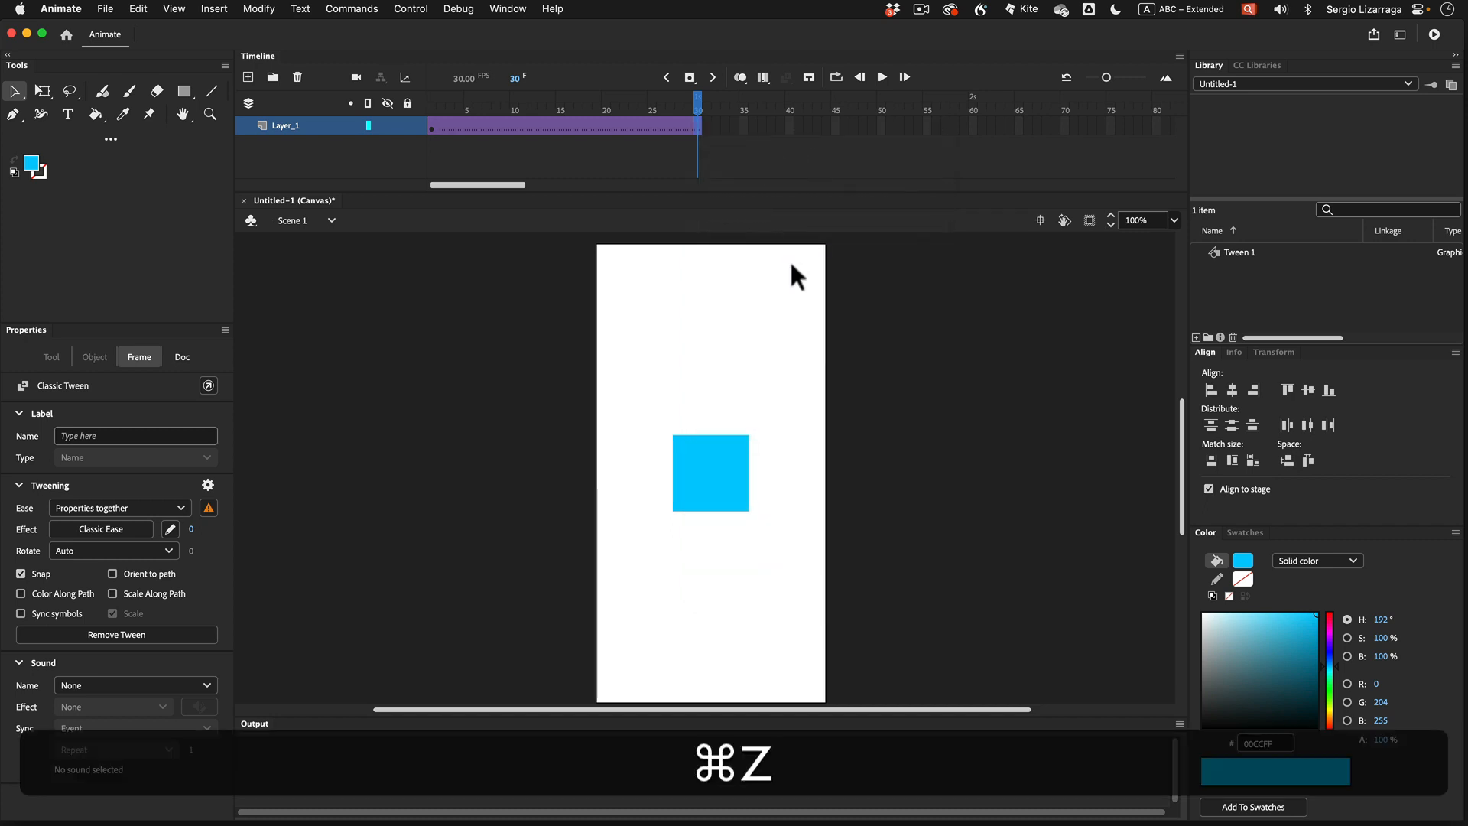
key("F6")
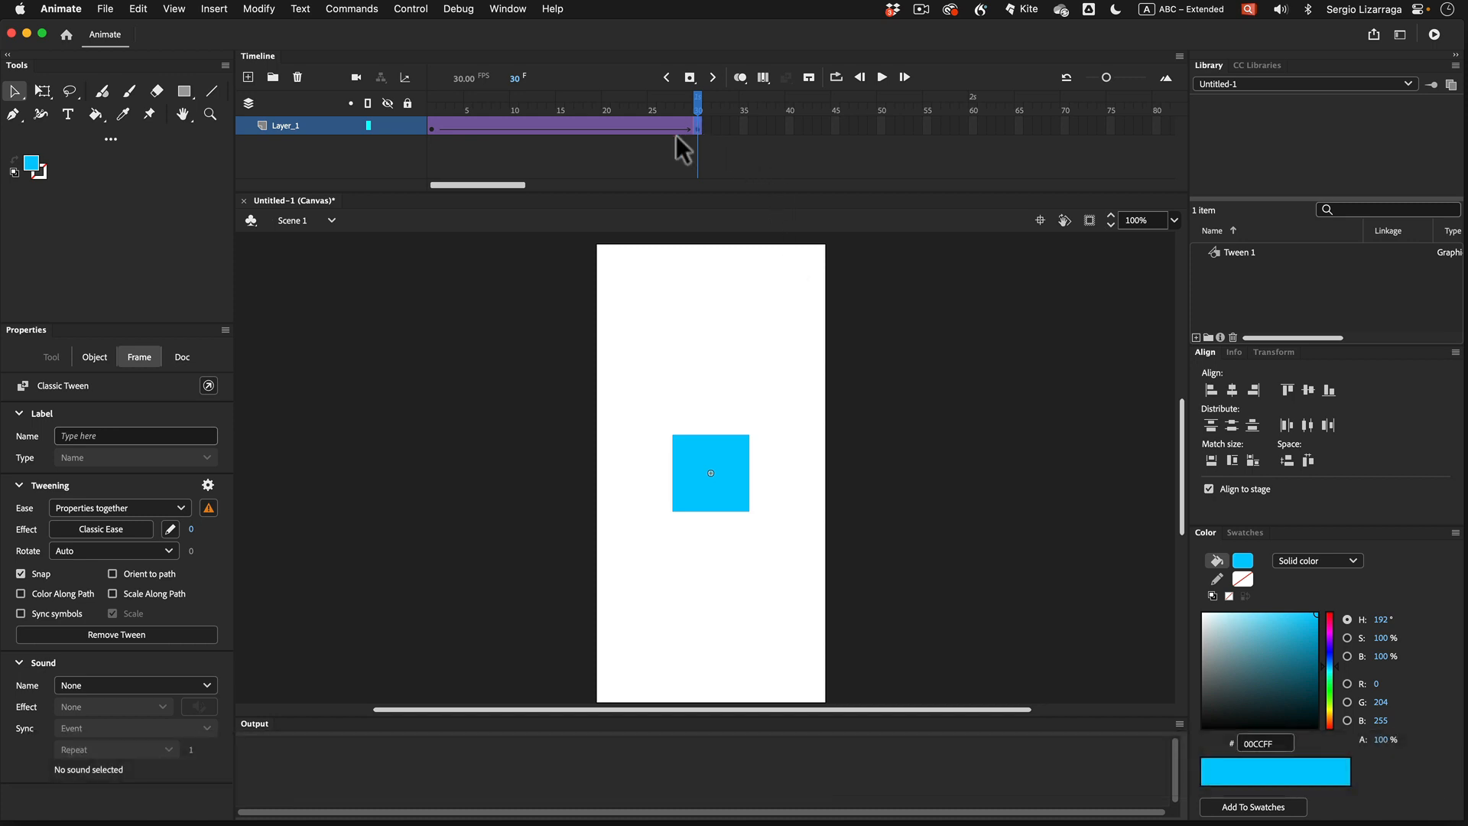
Move the square's instance on the frame 30 keyframe straight down to the stage's lower edge, at X 150, Y 550
left_click(431, 130)
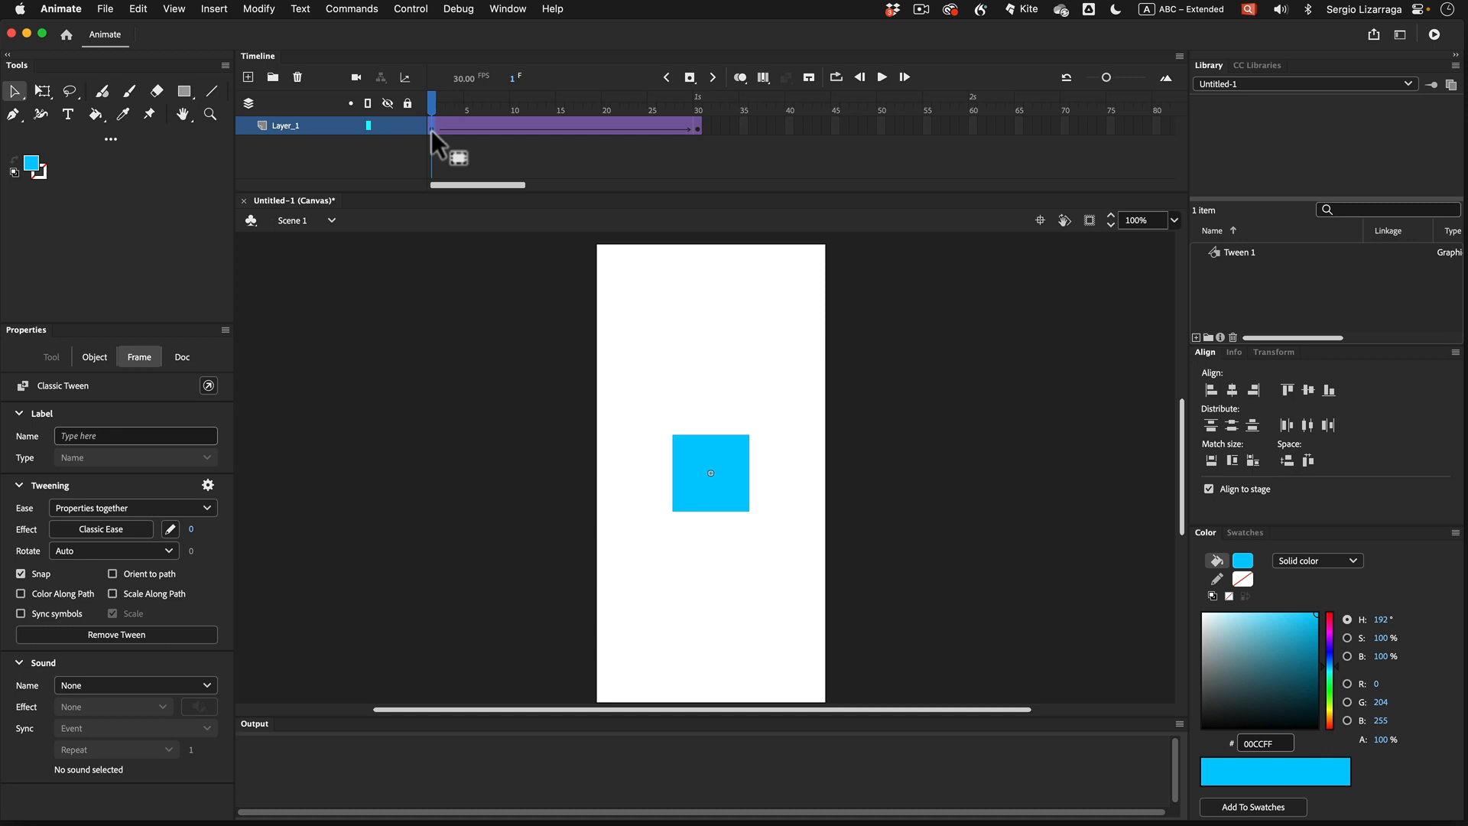
left_click(699, 126)
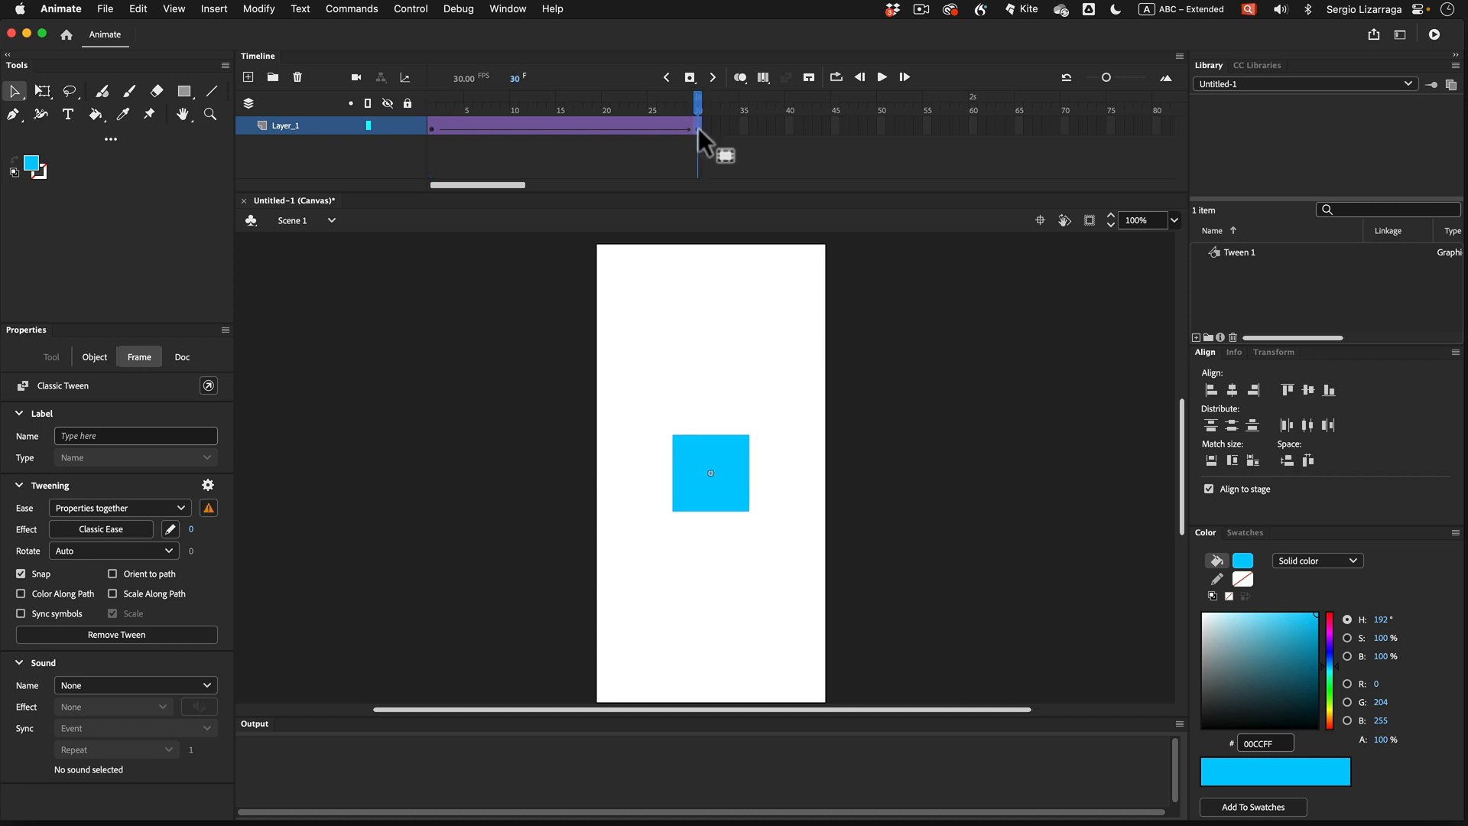
left_click(726, 483)
left_click_drag(726, 483, 714, 673)
key("shift")
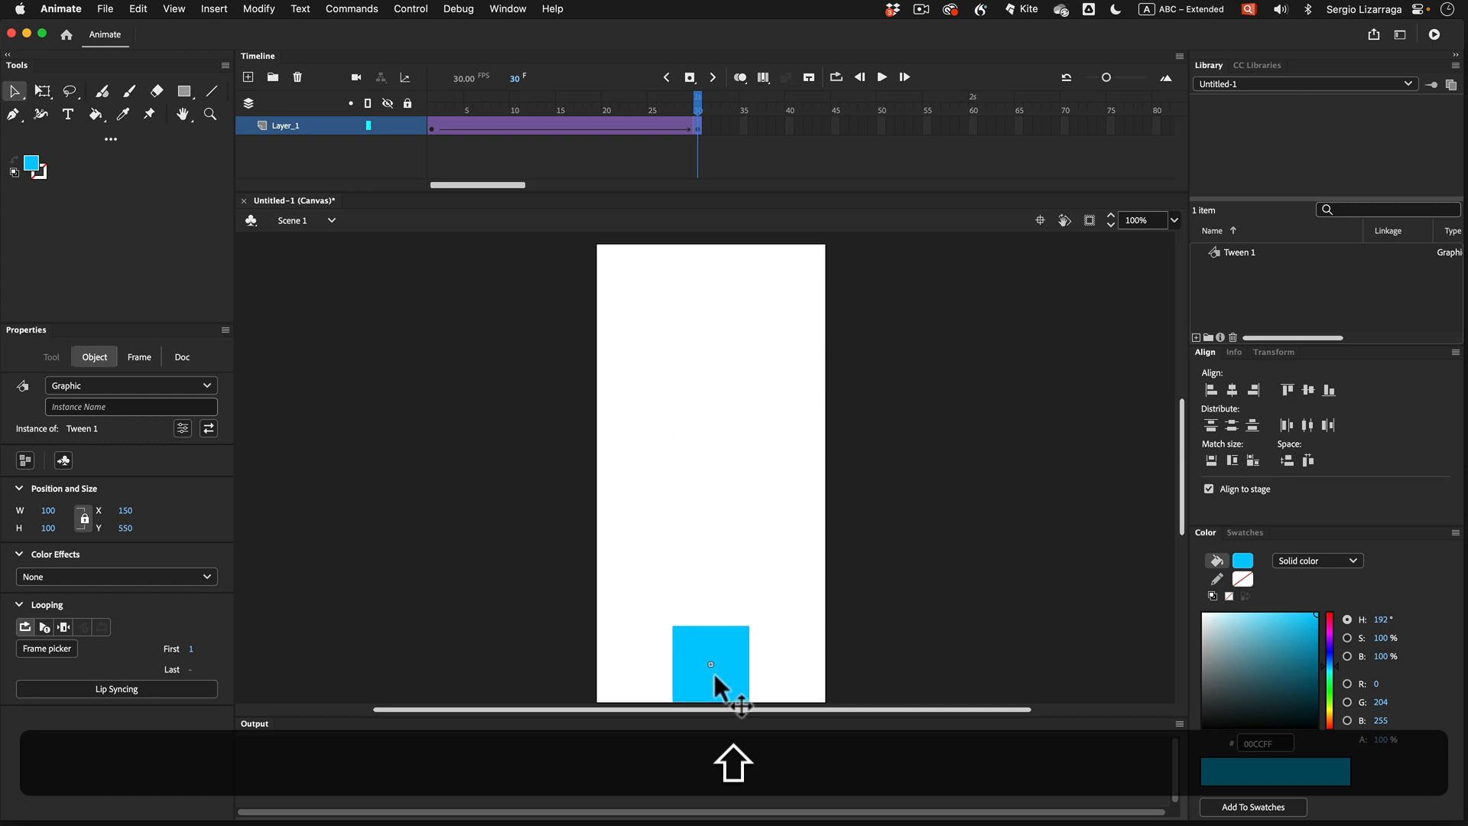
Scrub the timeline between frames 1 and 30 to preview the square's motion, ending on frame 1
left_click_drag(433, 103, 697, 111)
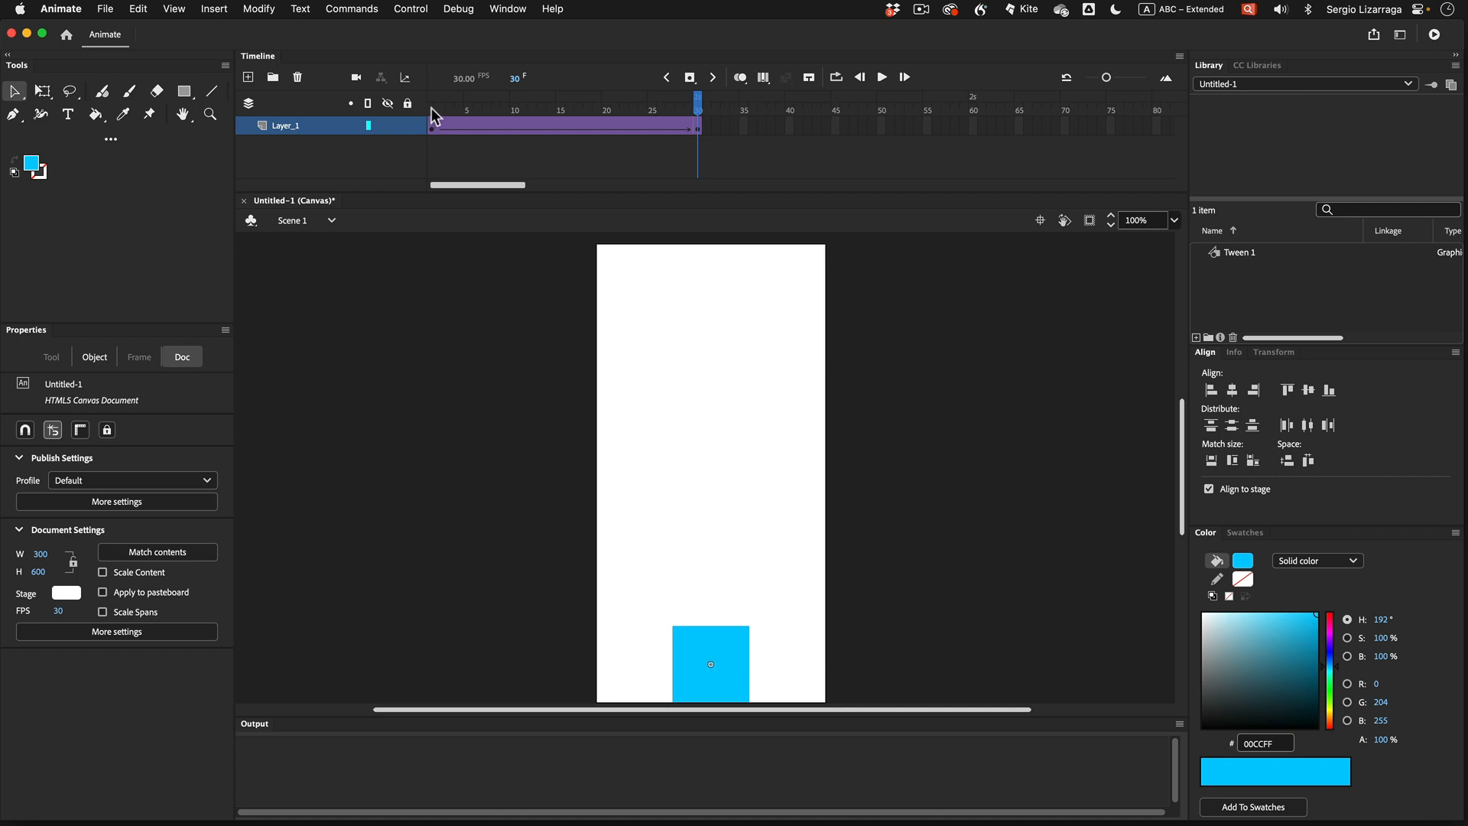
left_click_drag(434, 115, 698, 111)
left_click_drag(696, 107, 399, 104)
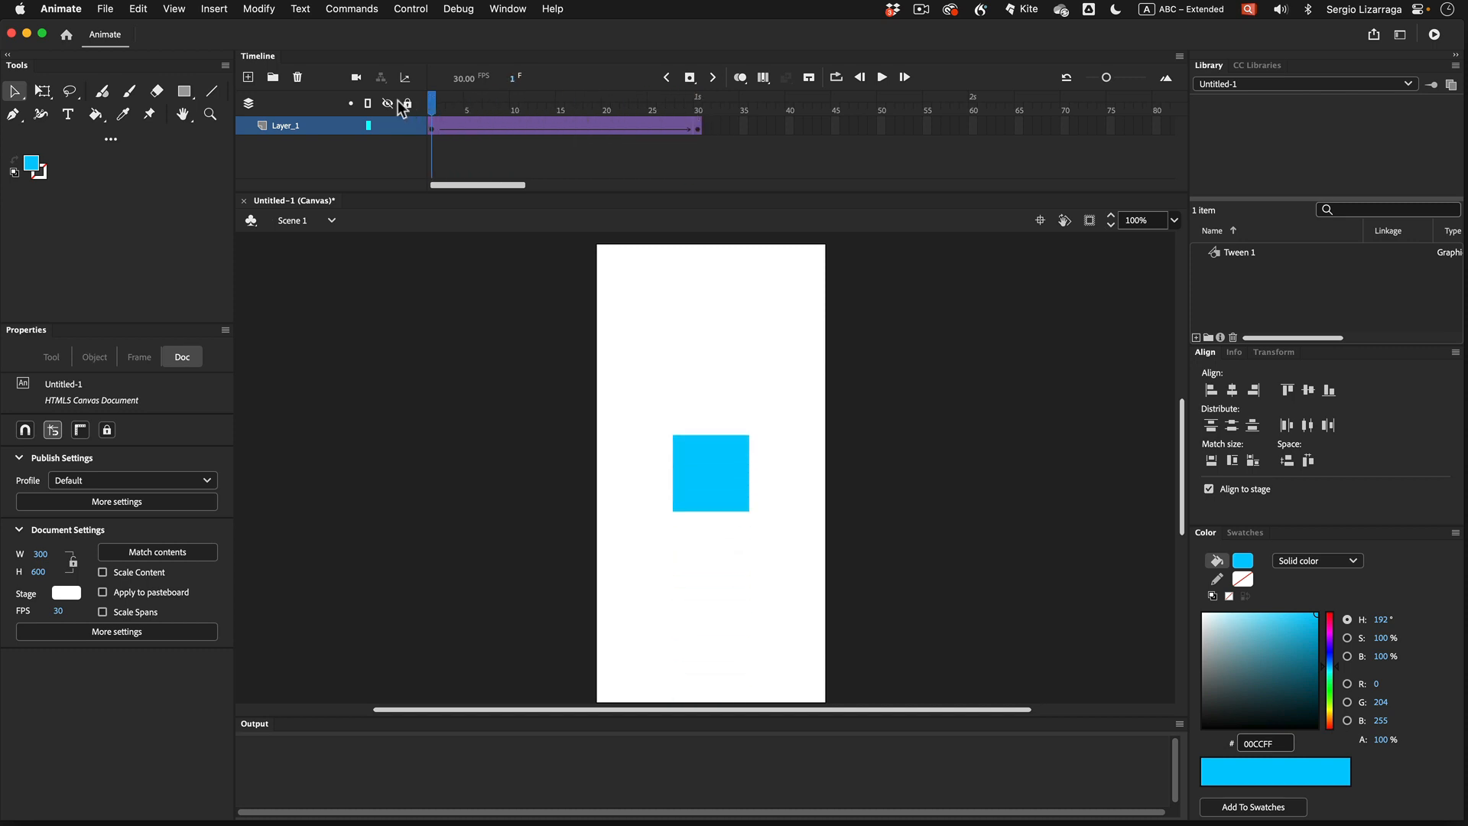
Add the Keyline code snippet from the Art 483F folder to frame 1 of the animation
left_click(431, 129)
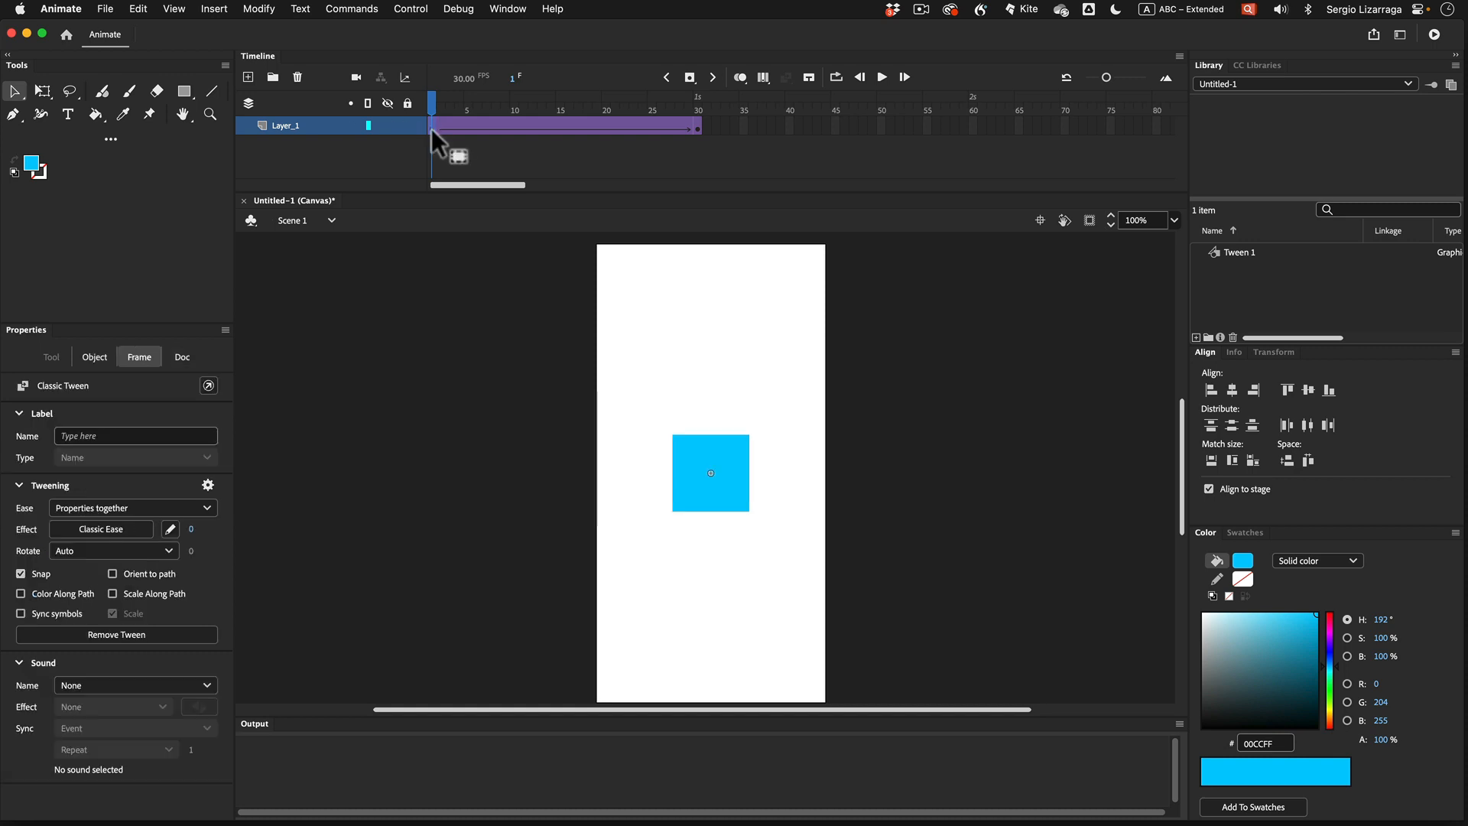
left_click(508, 8)
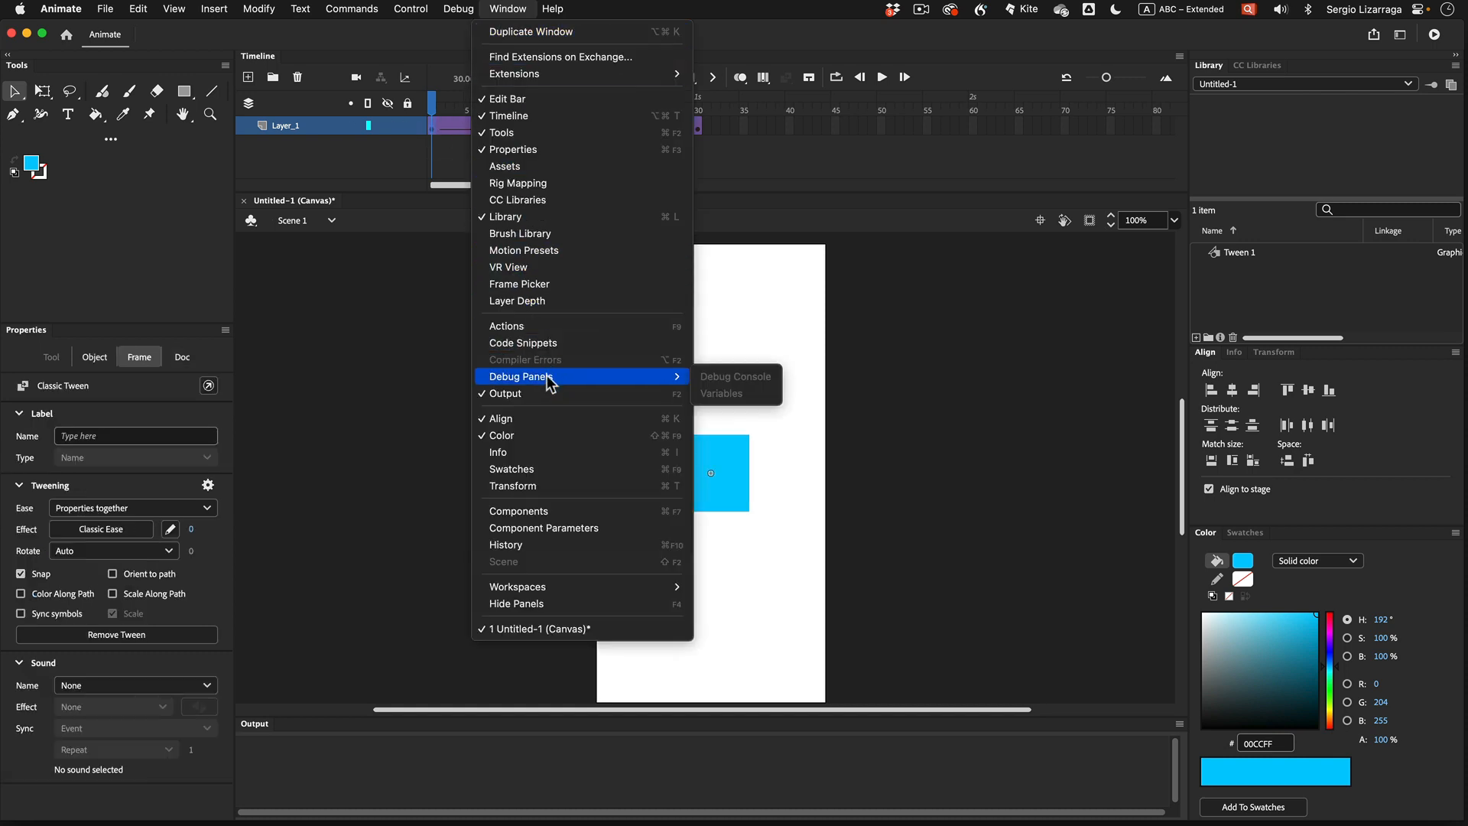
left_click(551, 346)
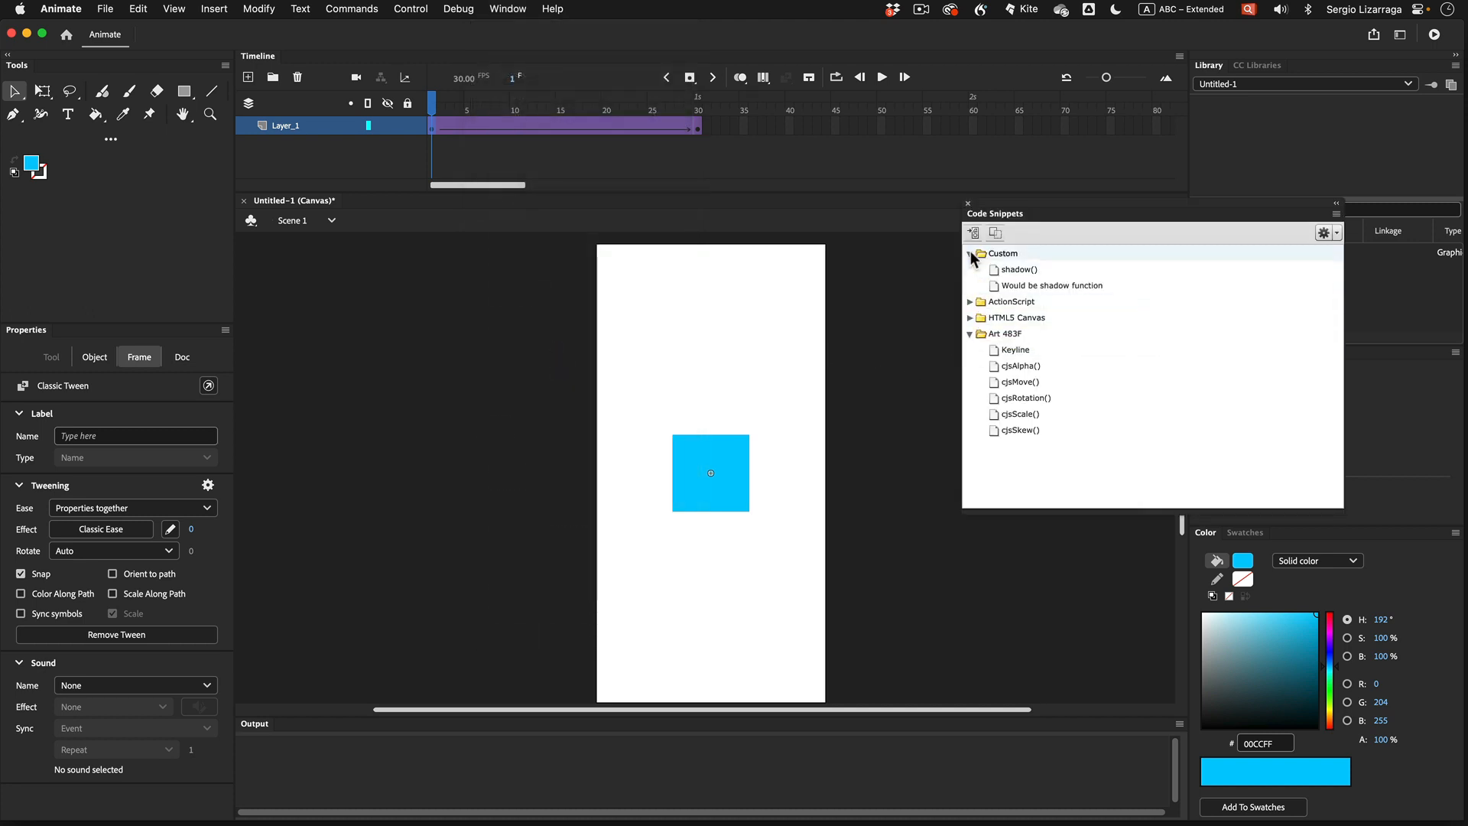
left_click(969, 253)
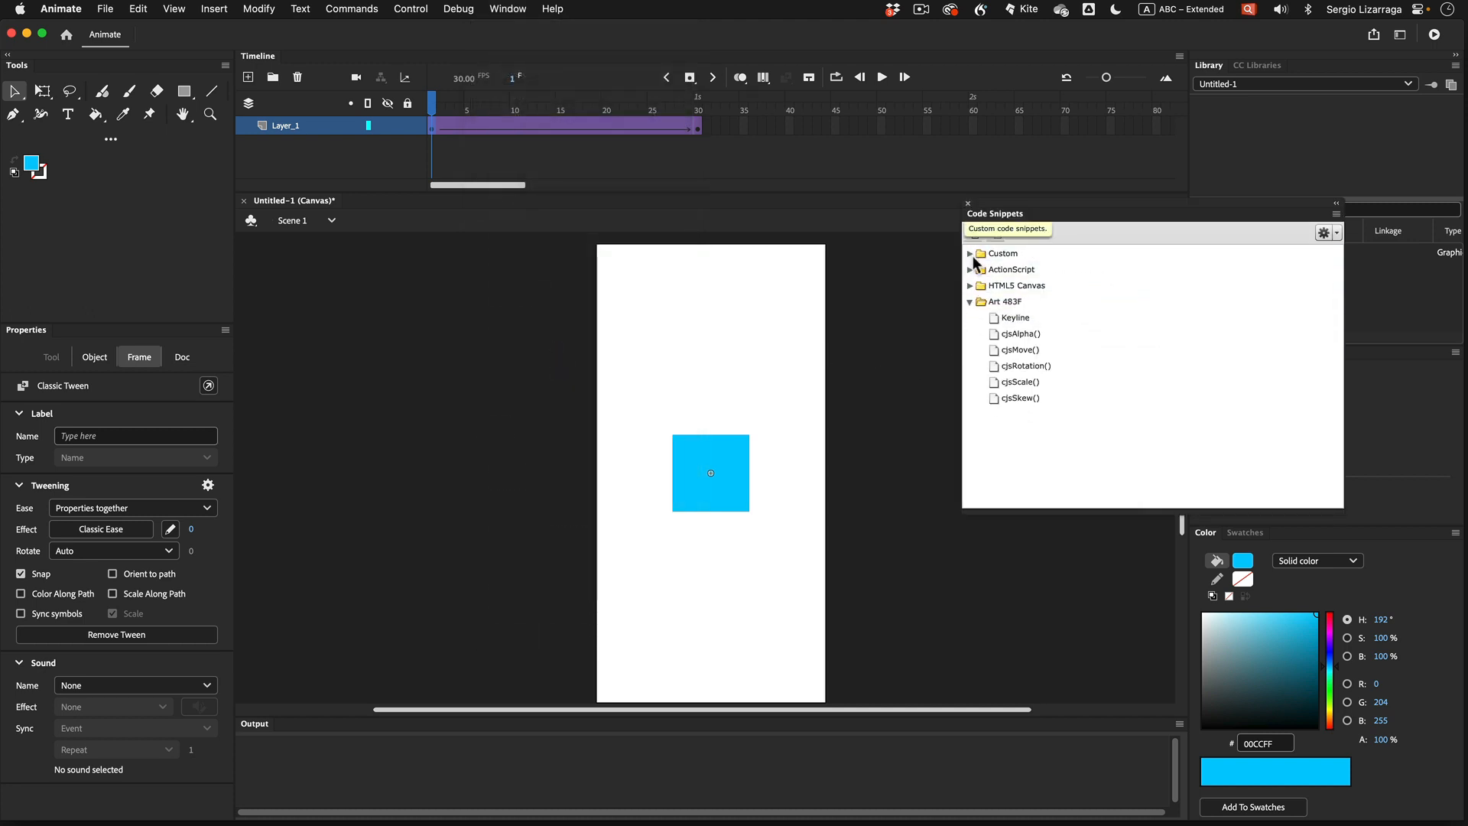
left_click(1020, 316)
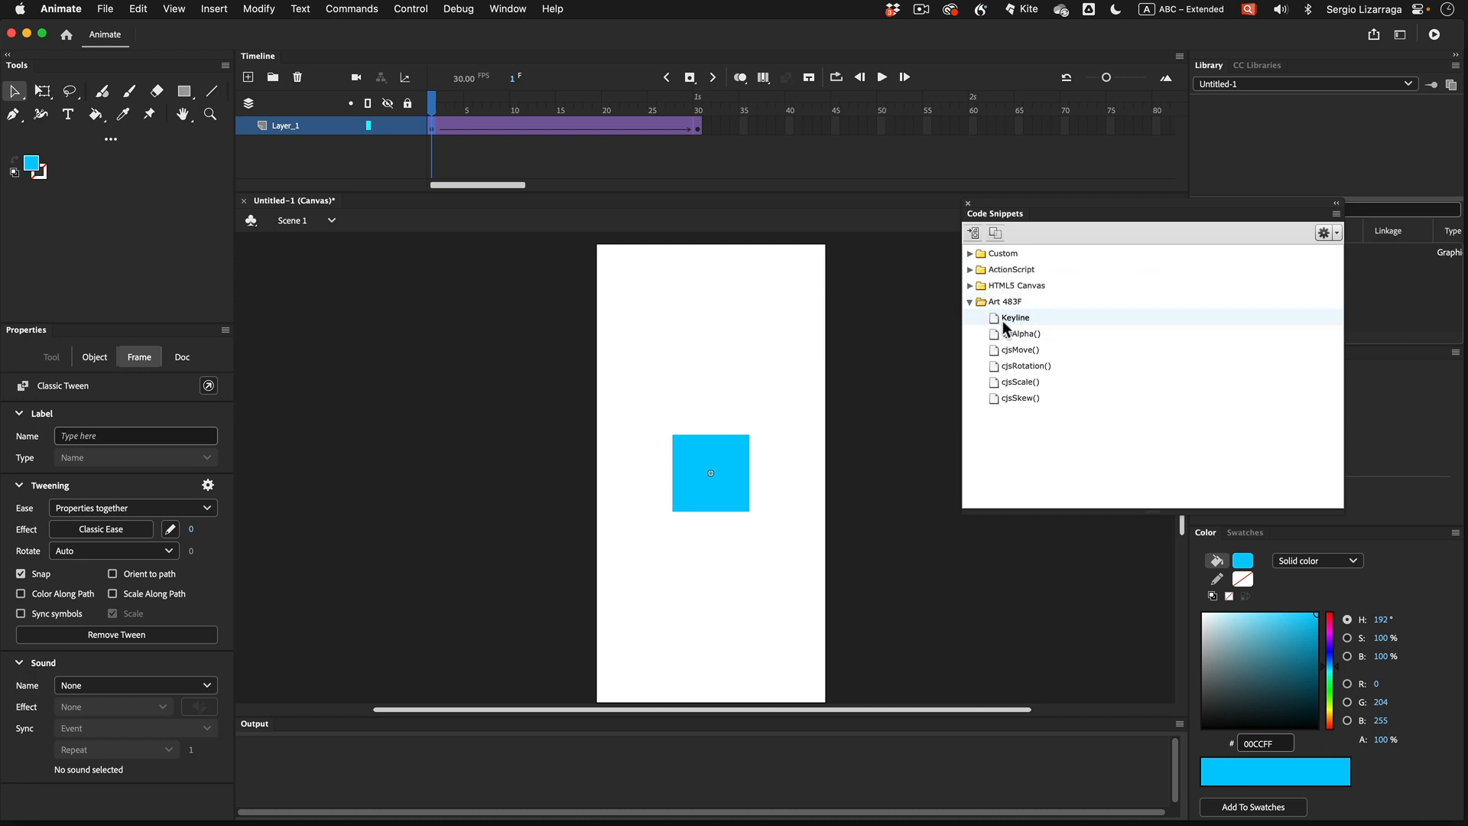
mouse_move(1002, 320)
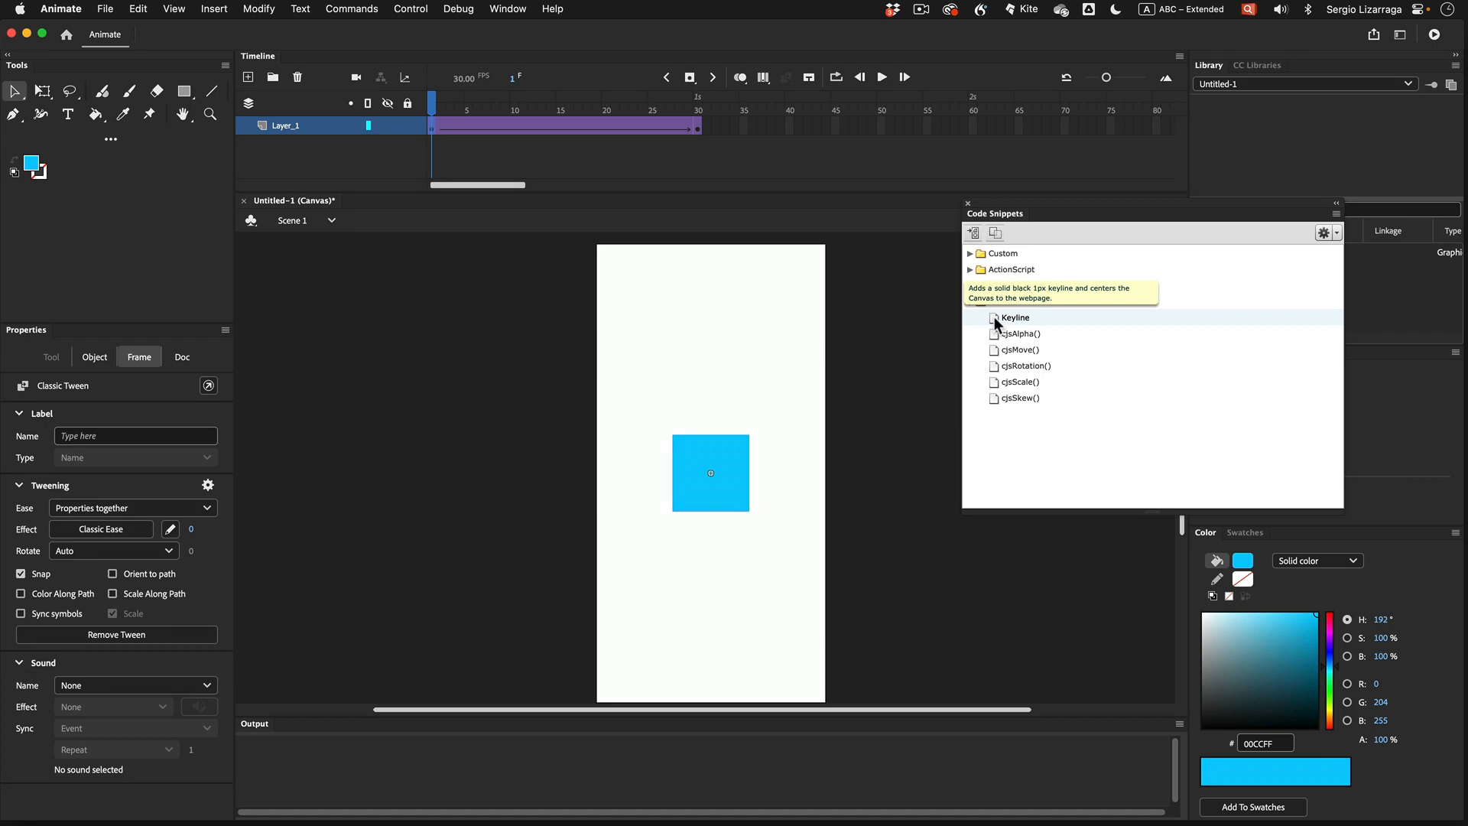
double_click(997, 320)
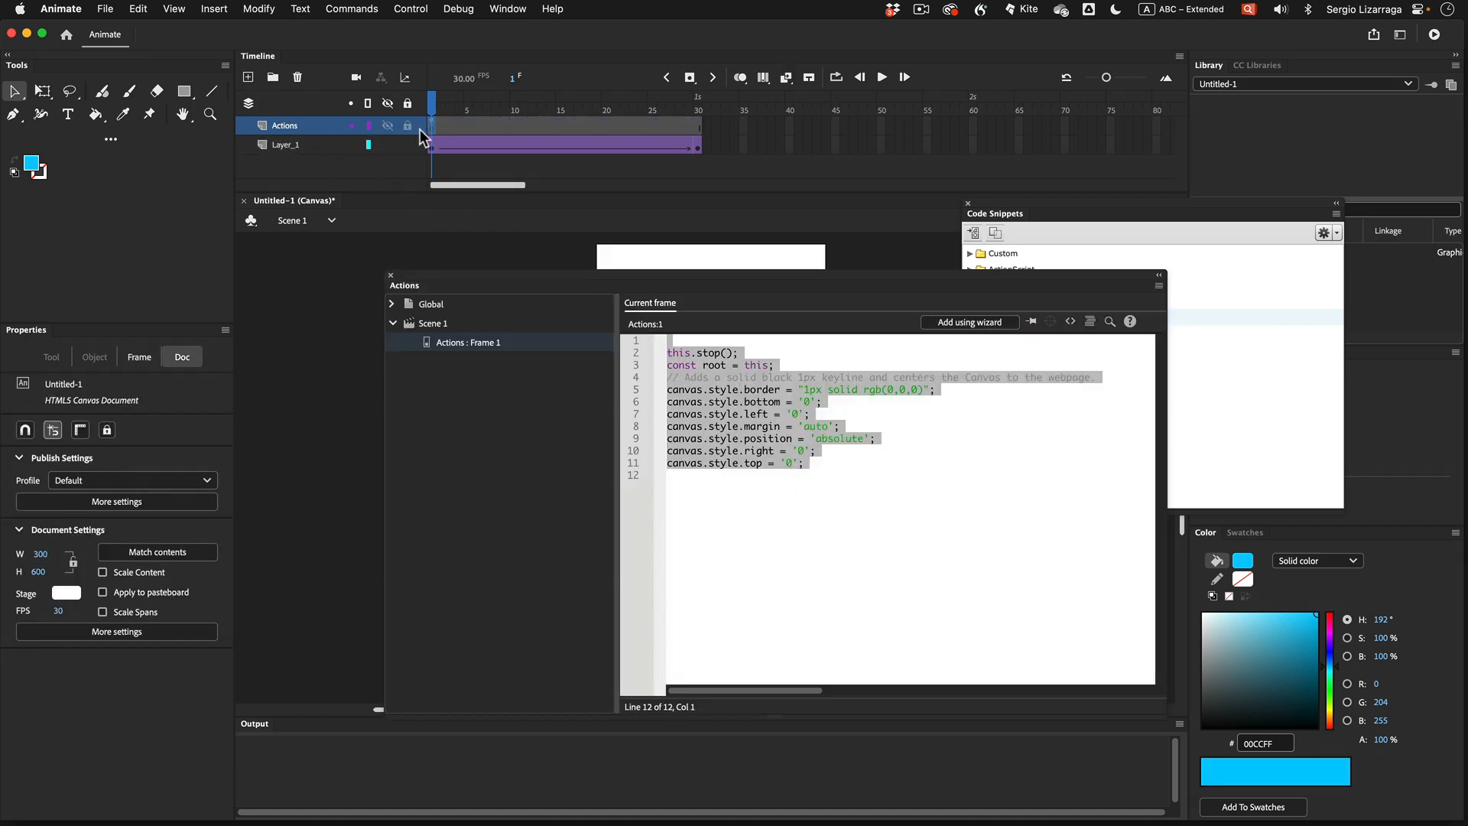
Examine the inserted frame 1 script, from the this.stop() line to the canvas.style border and positioning lines
left_click(715, 353)
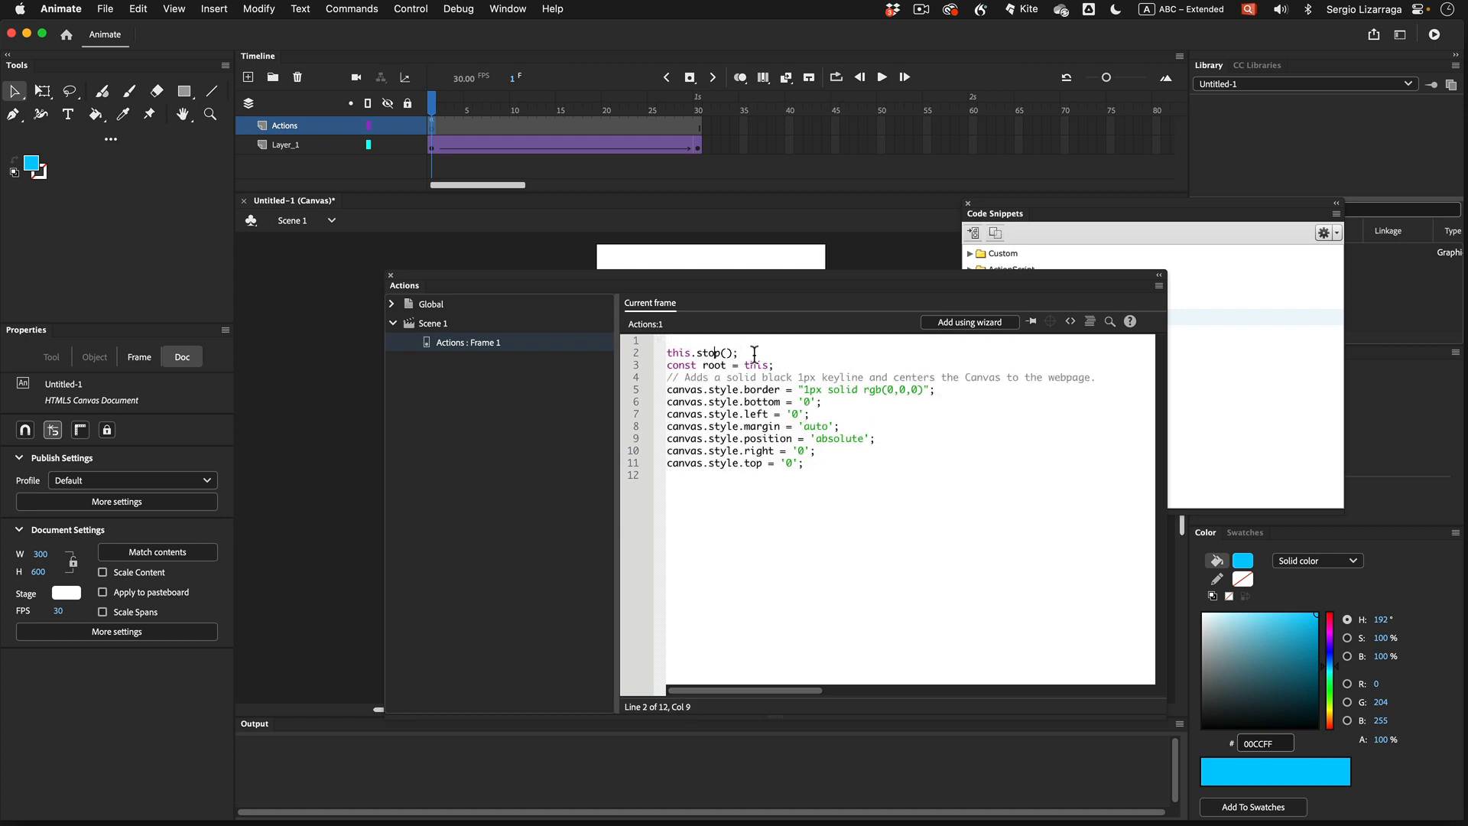
left_click(639, 352)
left_click_drag(833, 463, 661, 389)
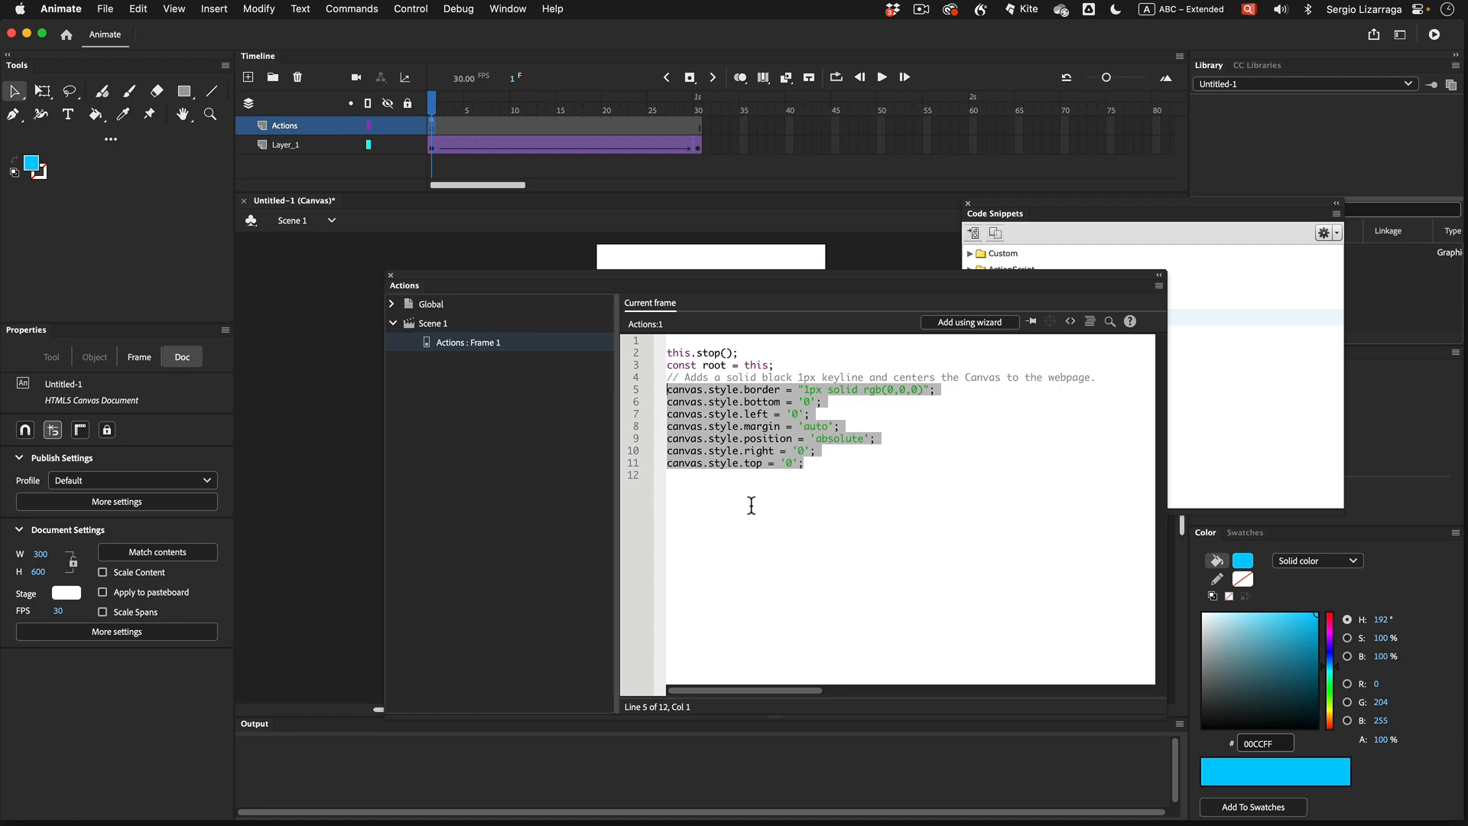
Test the movie in the browser with the keyline script active, close the preview and return to Animate
key("super+Return")
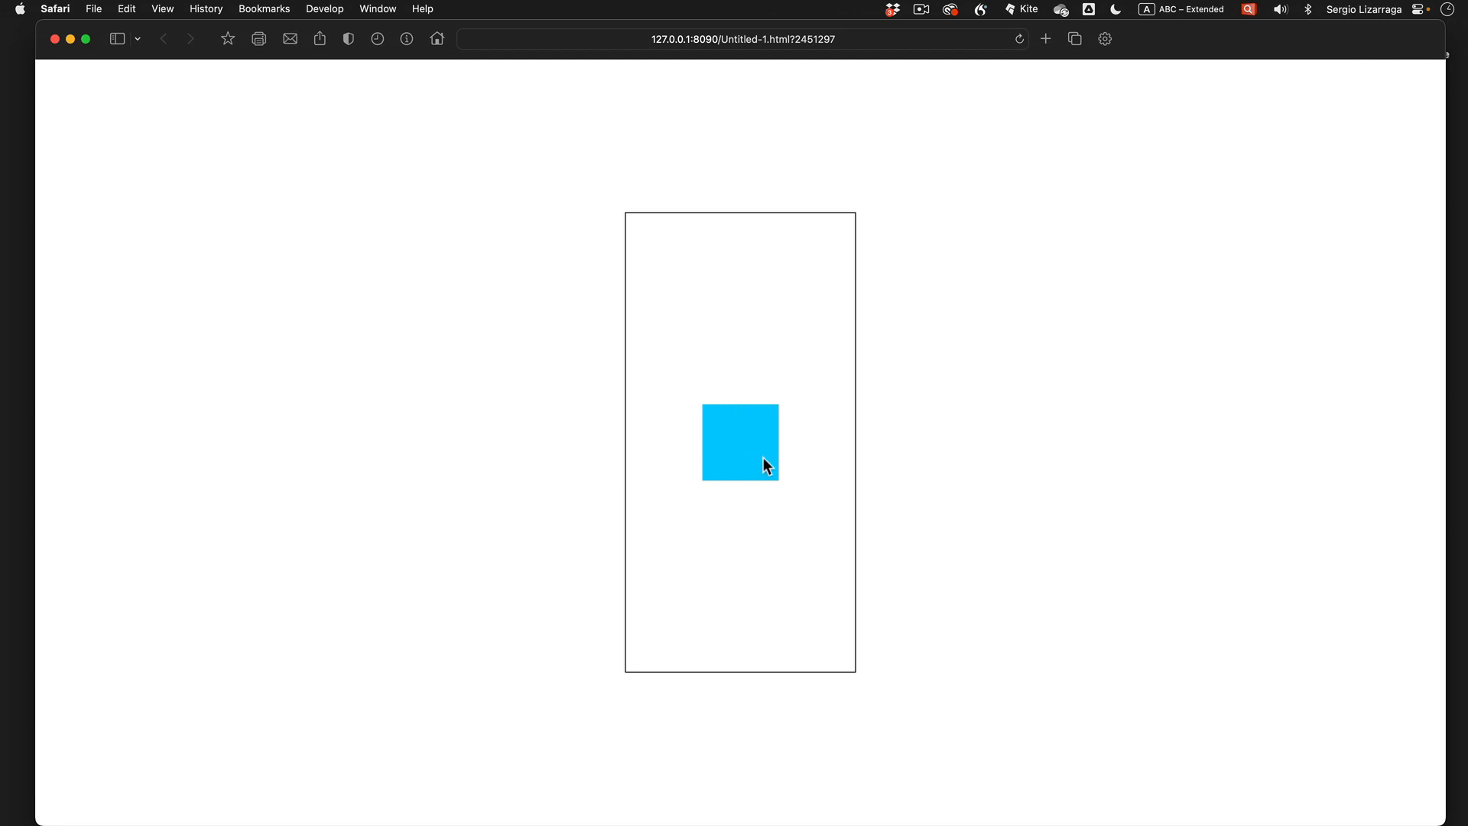
left_click(55, 38)
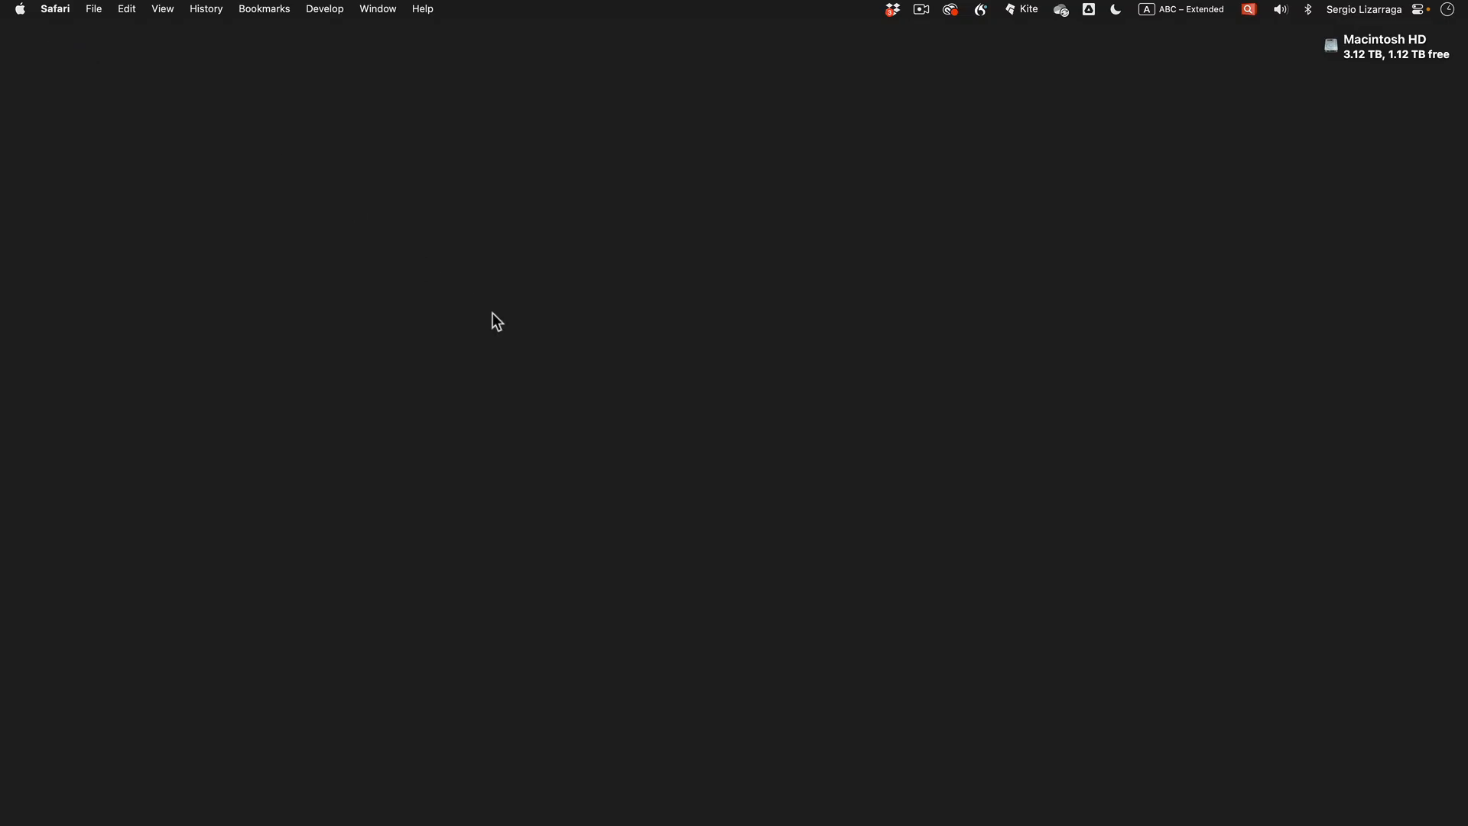
key("ctrl+Right")
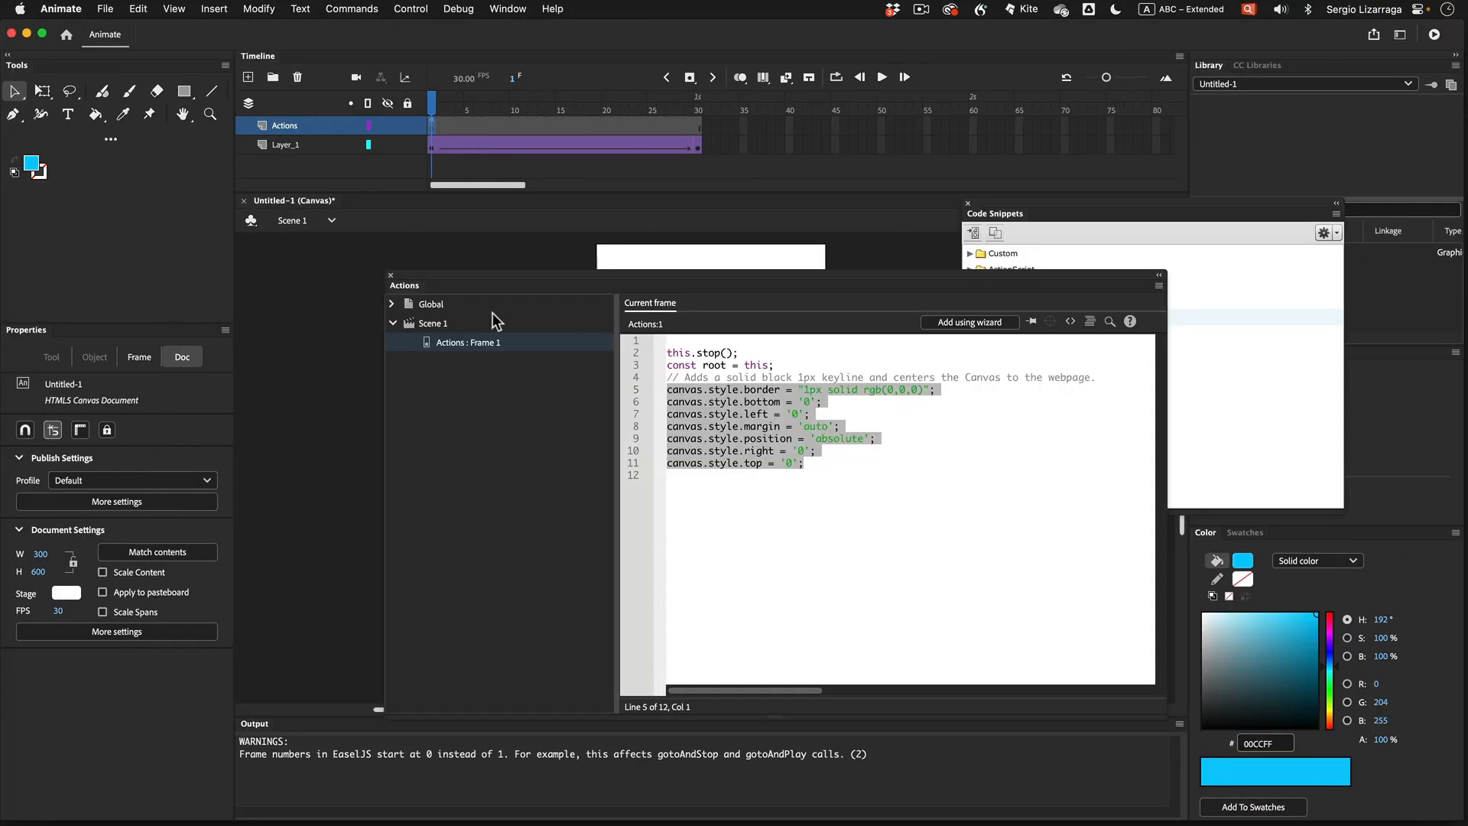
Try commenting out the this.stop() line with //, and remove the slashes again
left_click(844, 463)
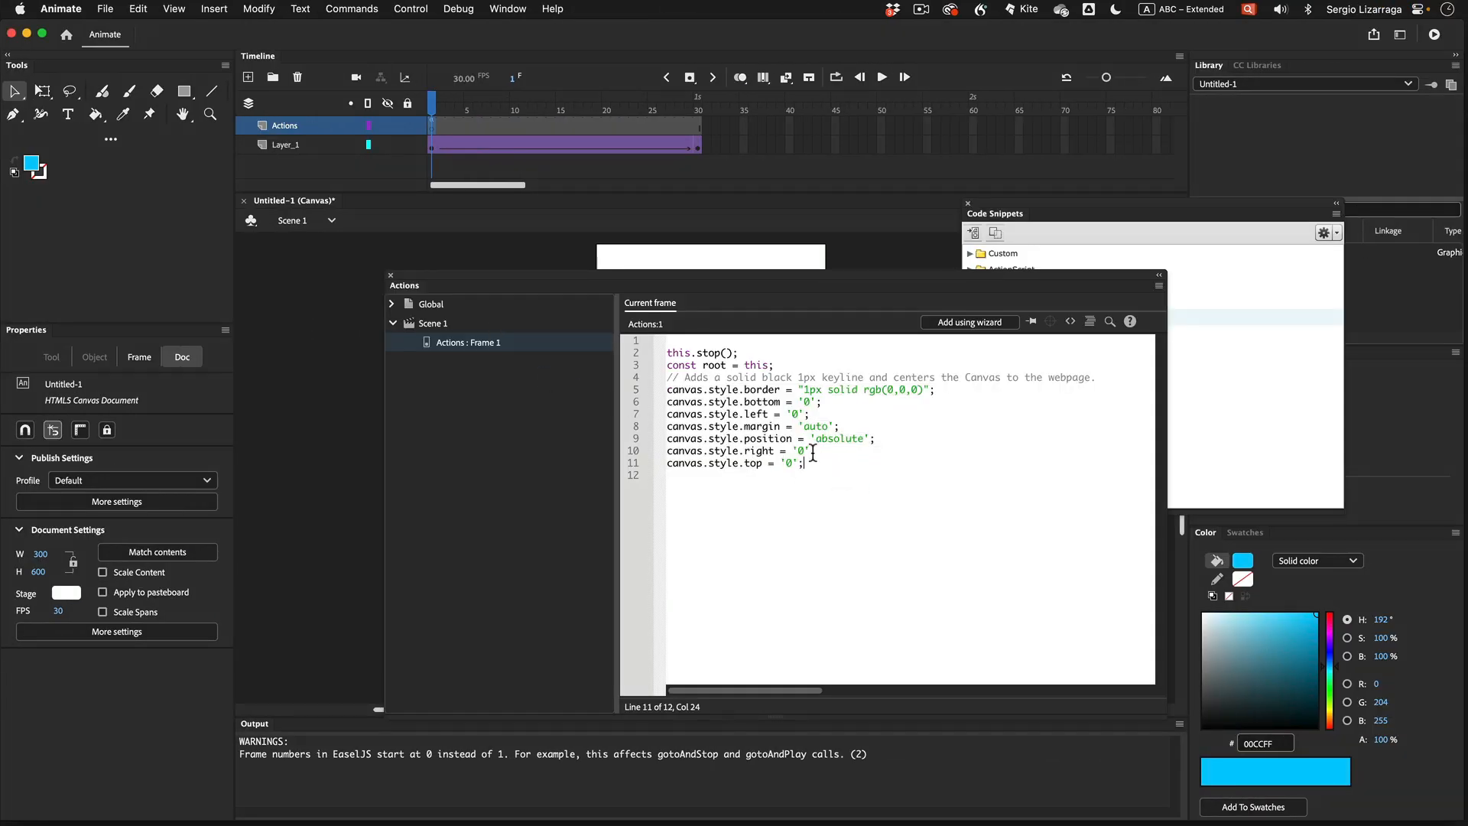
left_click(667, 354)
type("//")
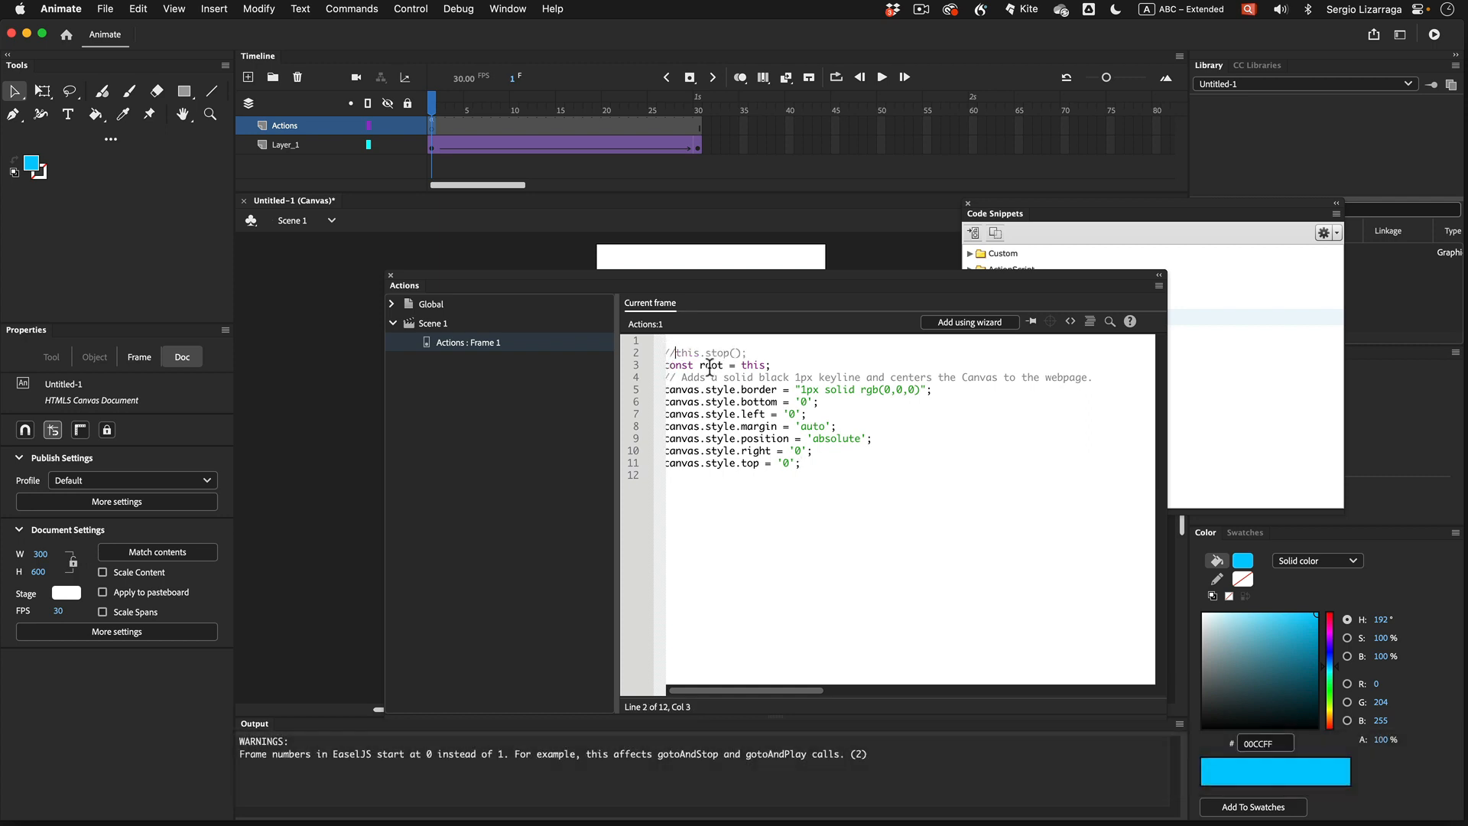
key("BackSpace")
key("BackSpace")
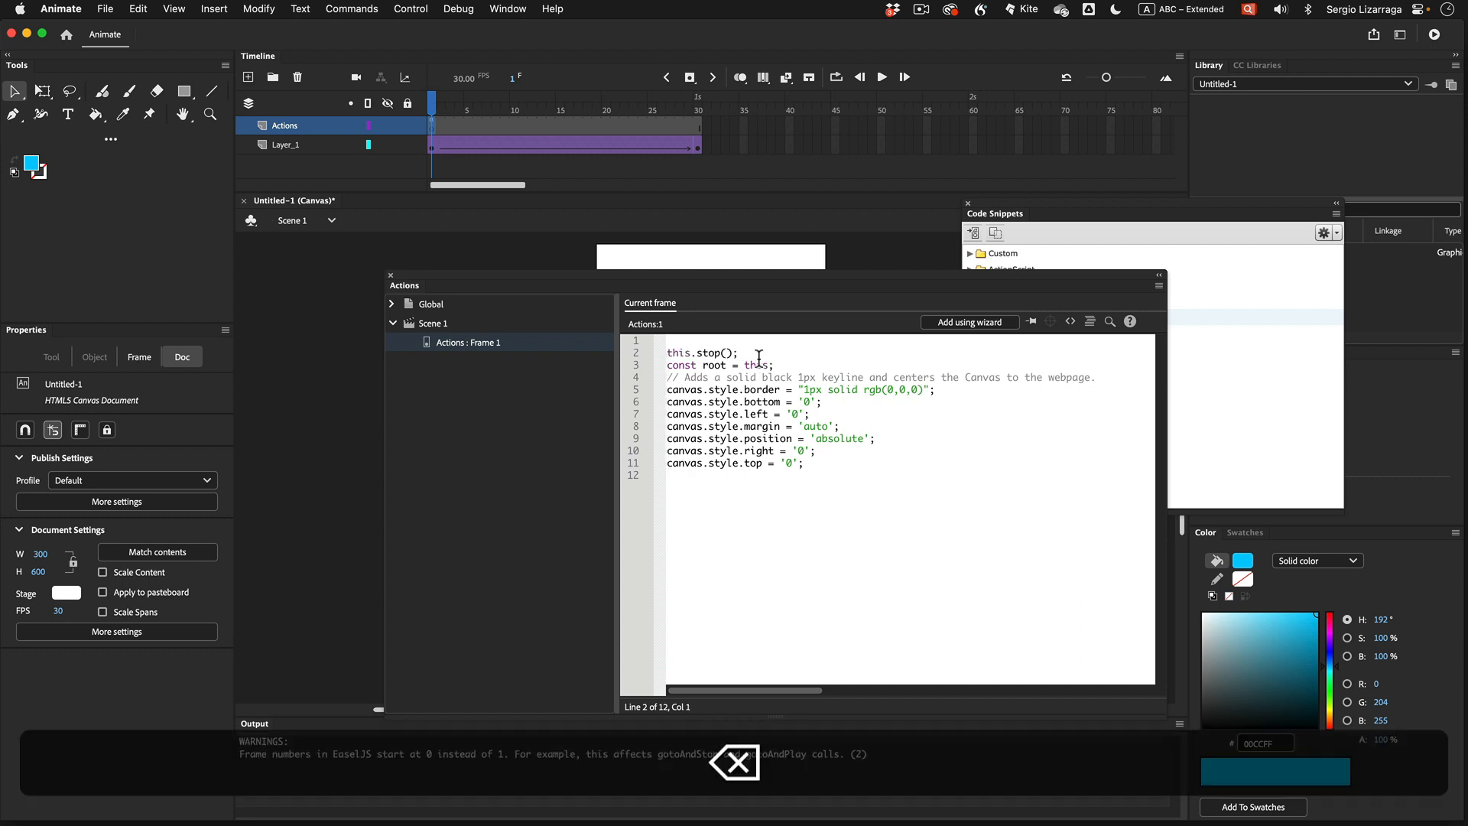
Comment out this.stop(); on line 2 of the frame 1 script with a /* */ block comment
left_click_drag(740, 352, 623, 349)
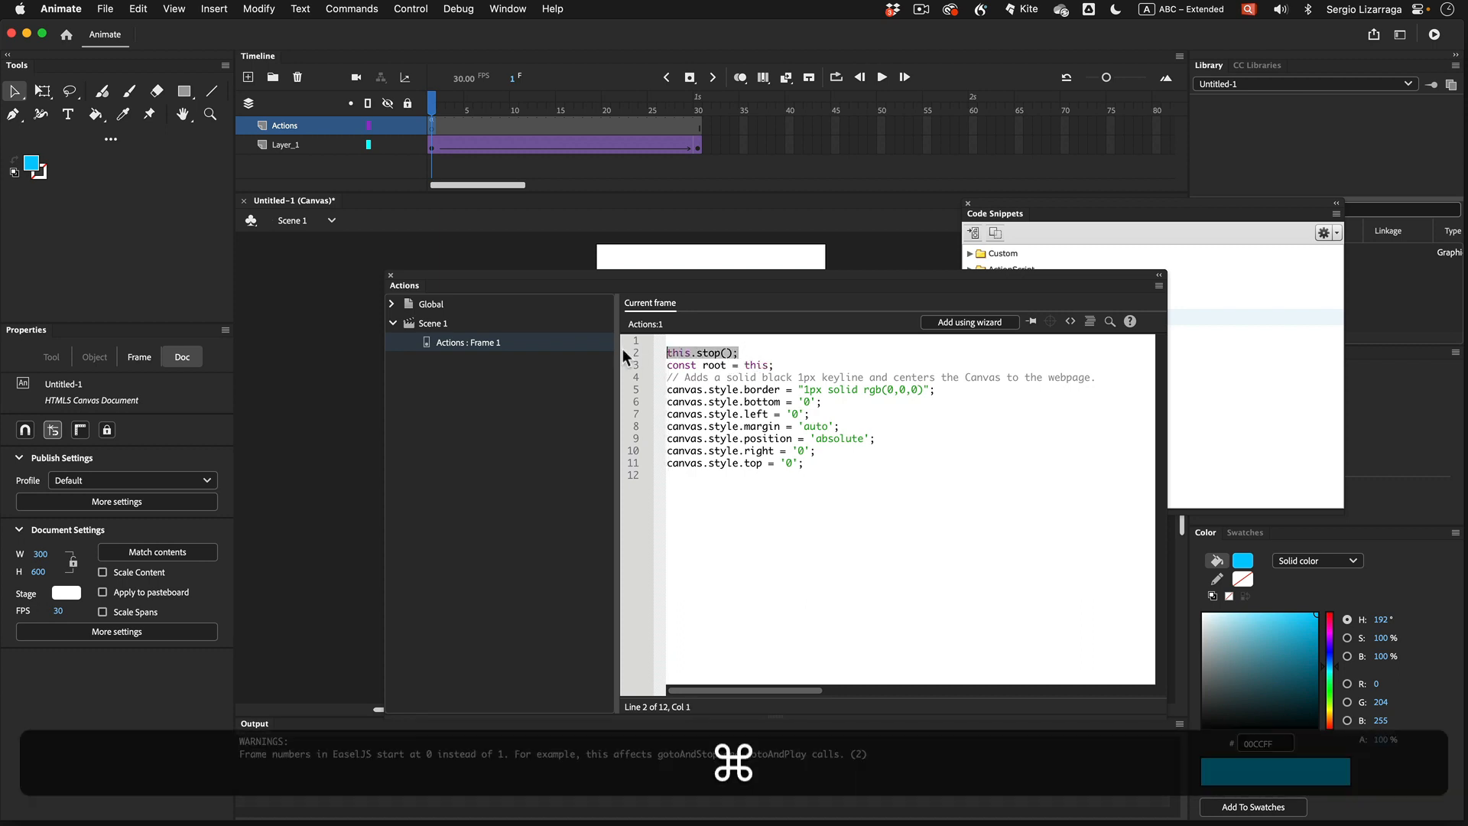
key("super+m")
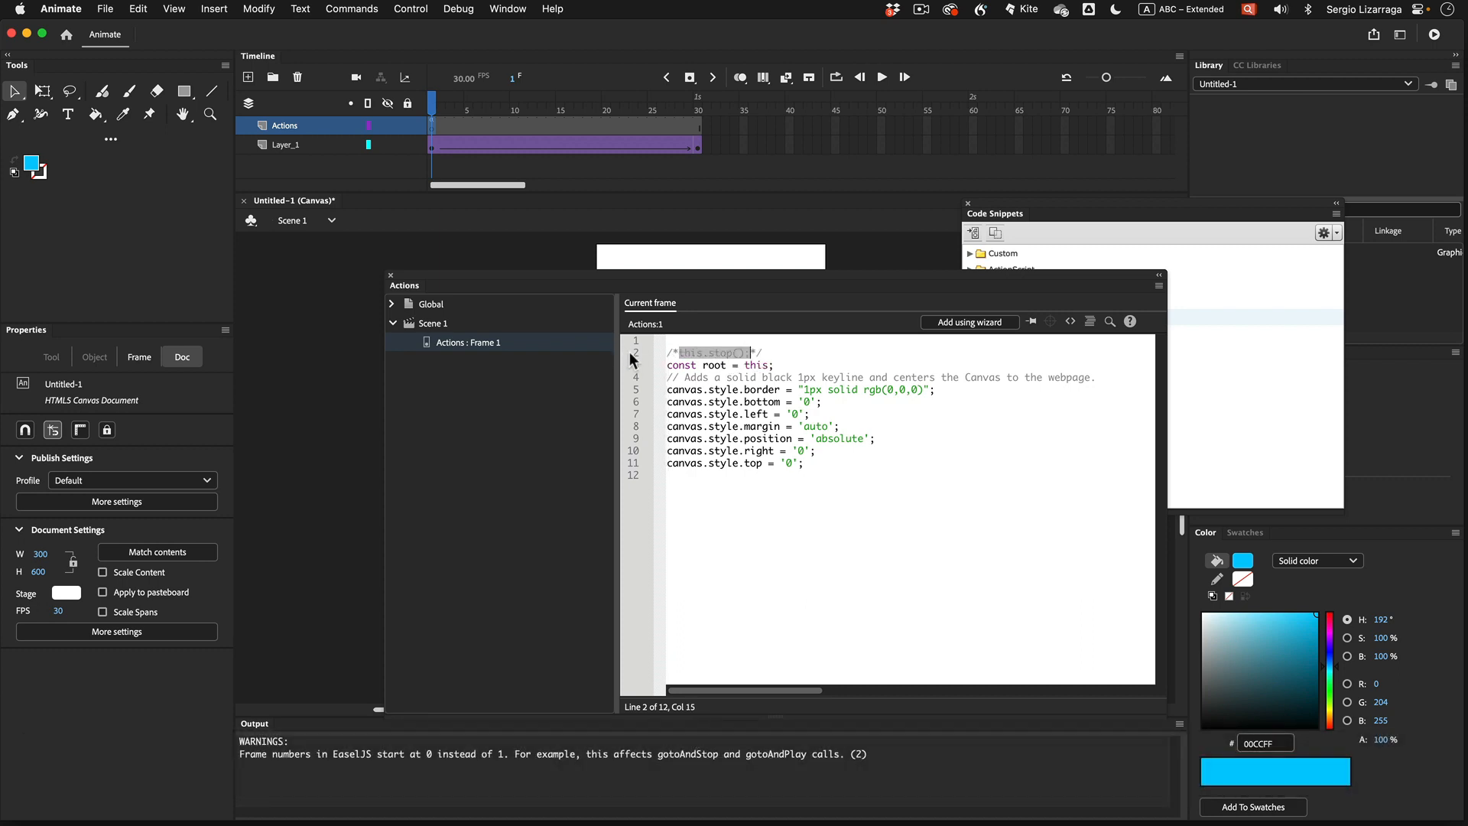
left_click(779, 357)
Move the closing */ from line 2 to line 12 so the block comment covers the whole script
left_click(751, 354)
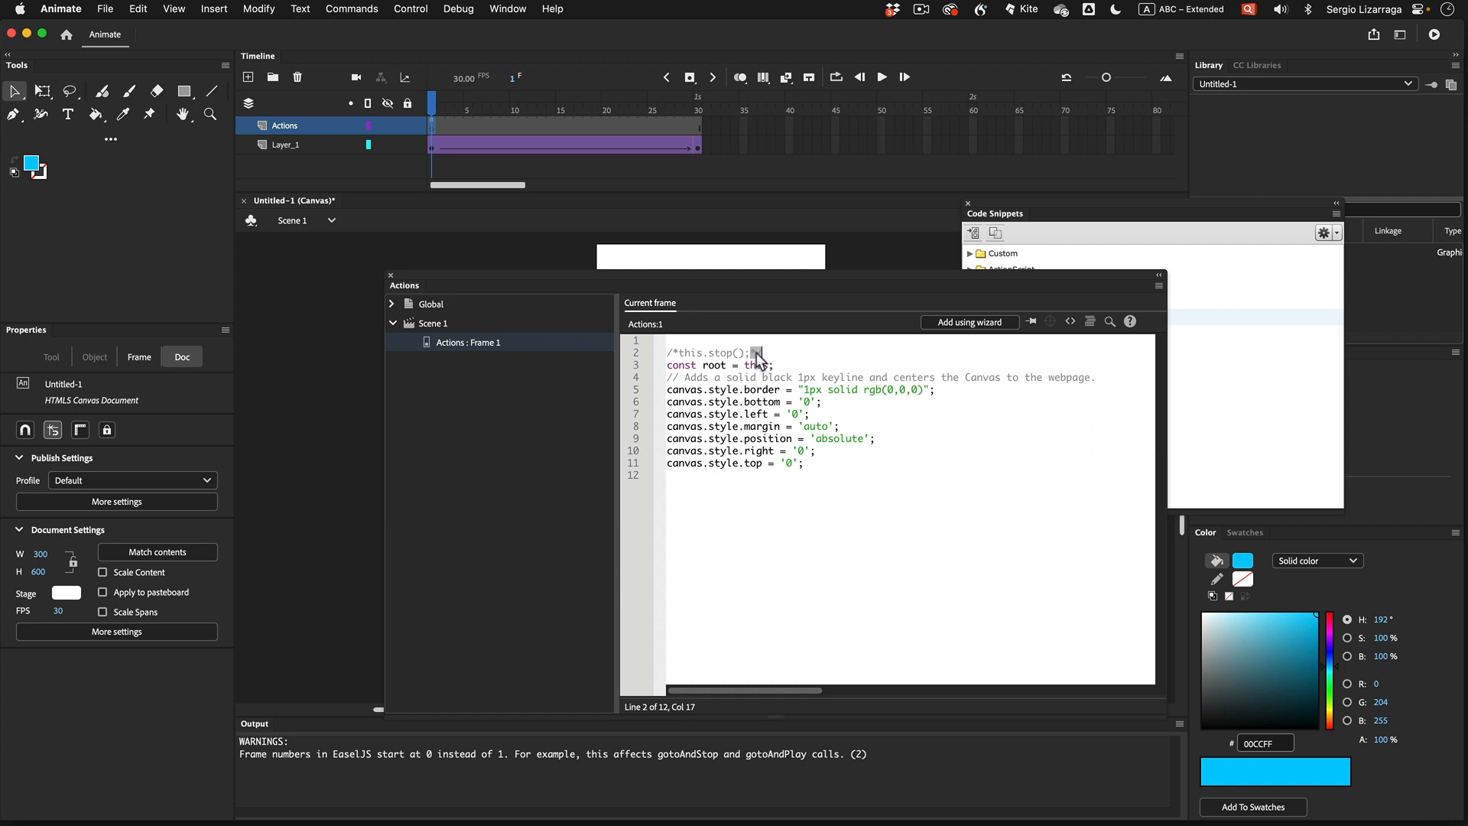
mouse_move(755, 357)
left_mouse_down()
mouse_move(820, 472)
mouse_move(663, 481)
left_mouse_up()
key("BackSpace")
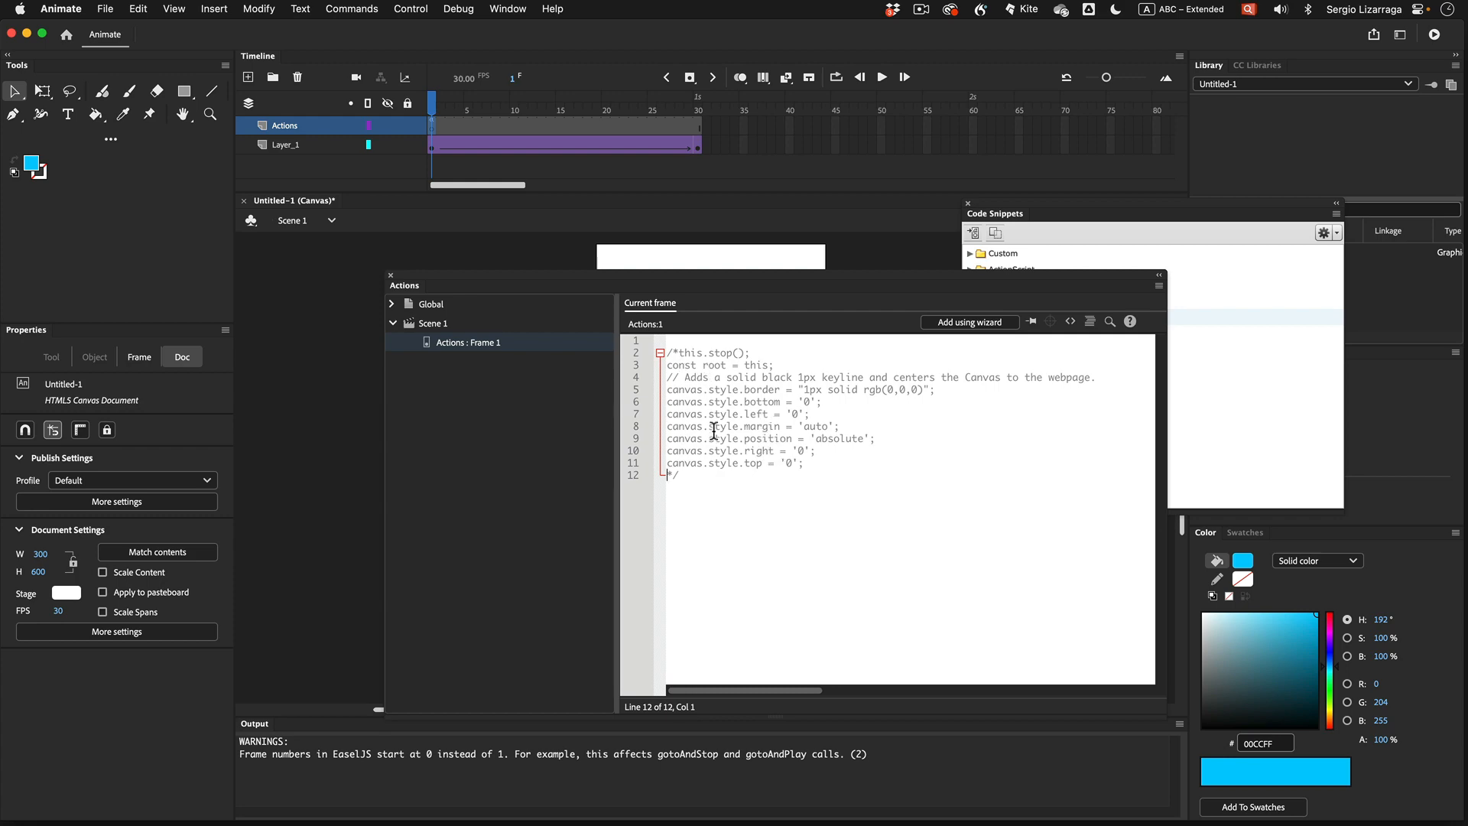
Test the movie in the browser with the whole frame 1 script commented out, and close the preview
key("super+Return")
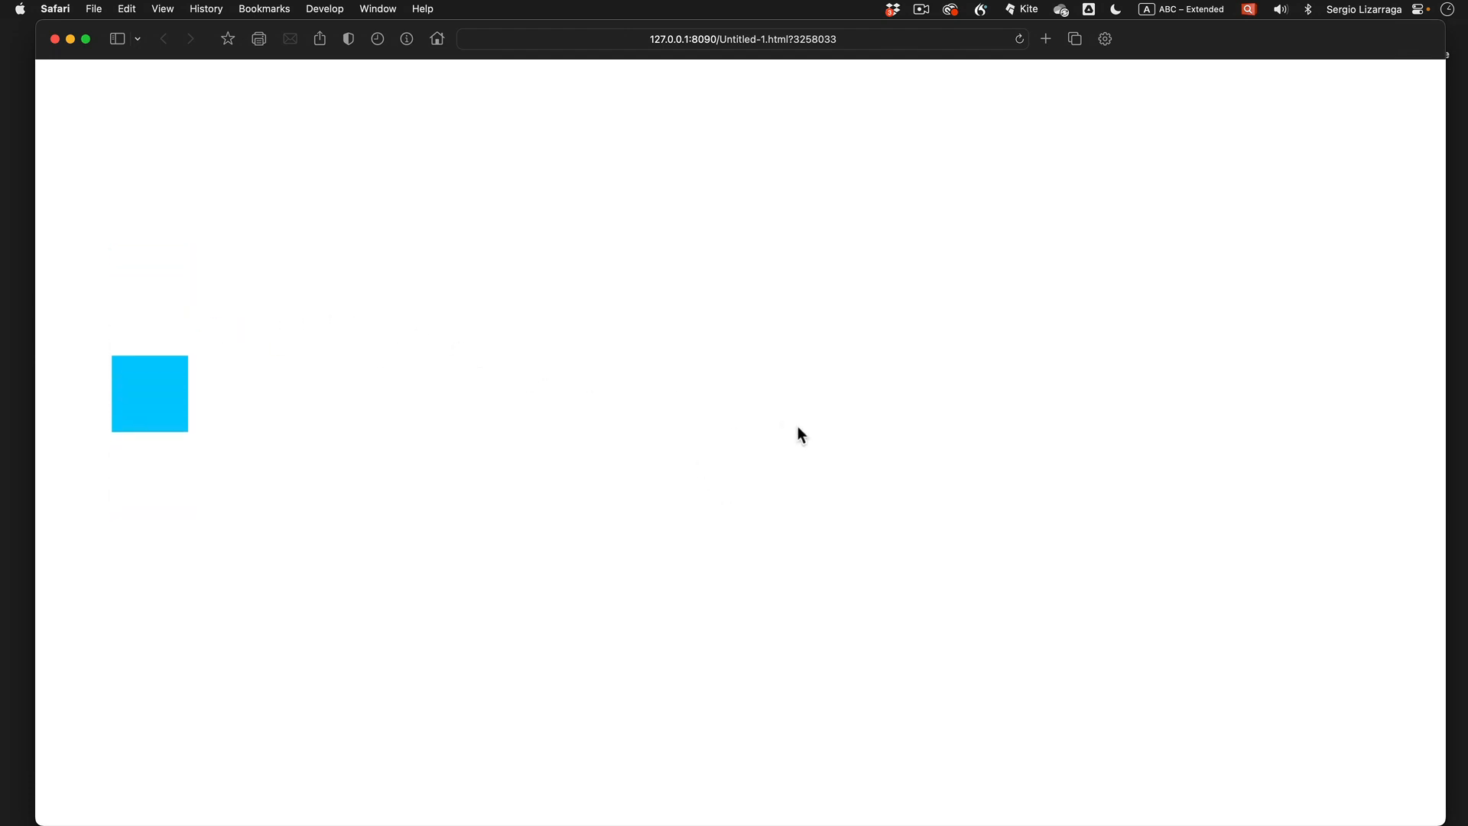
left_click(54, 39)
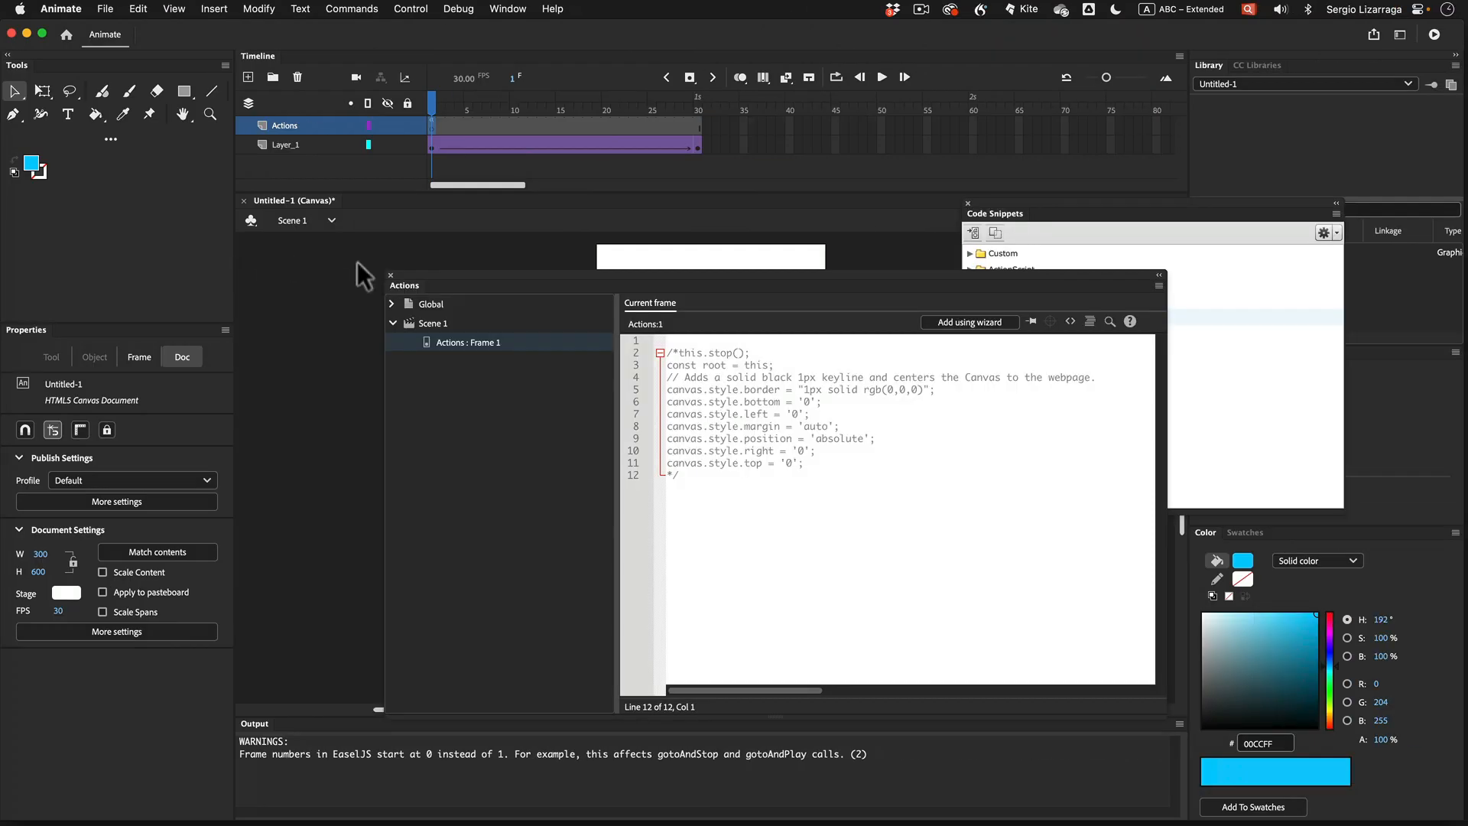
scroll(750, 514, "right", 1)
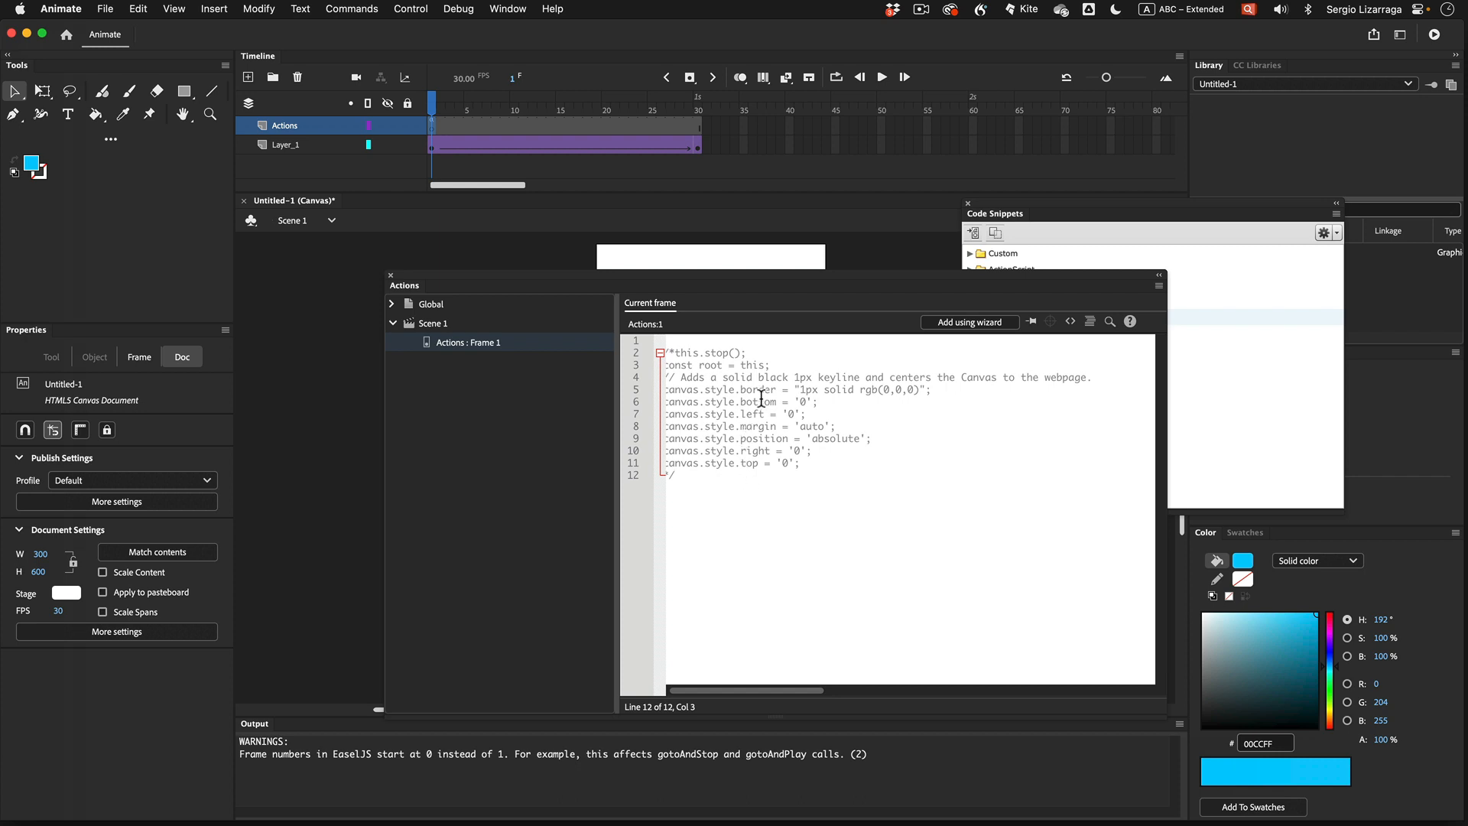
Limit the block comment to this.stop(); by placing the closing */ on line 2 and deleting line 12
left_click(681, 474)
scroll(683, 475, "left", 1)
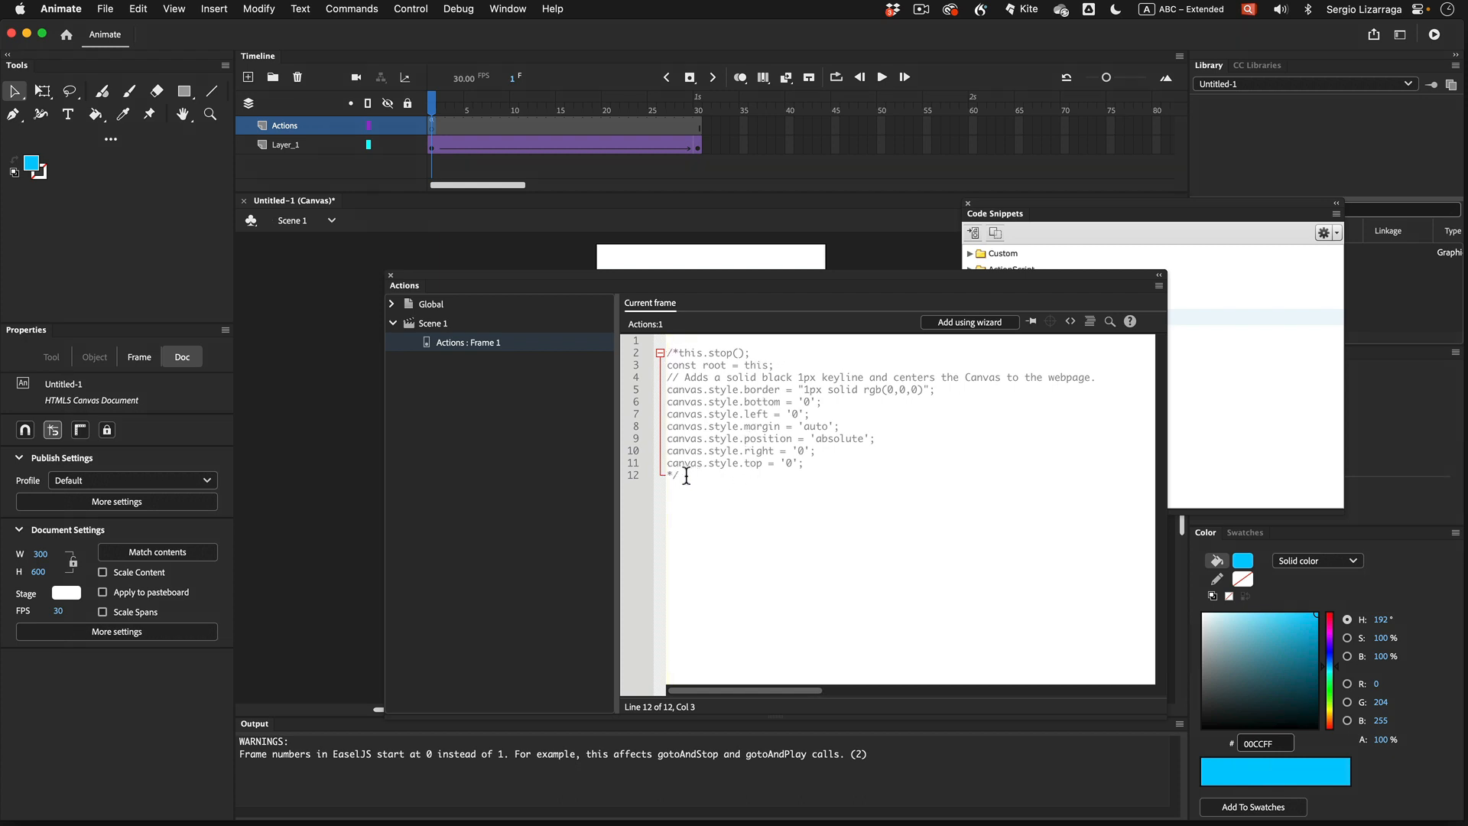
left_click(753, 356)
scroll(754, 358, "right", 1)
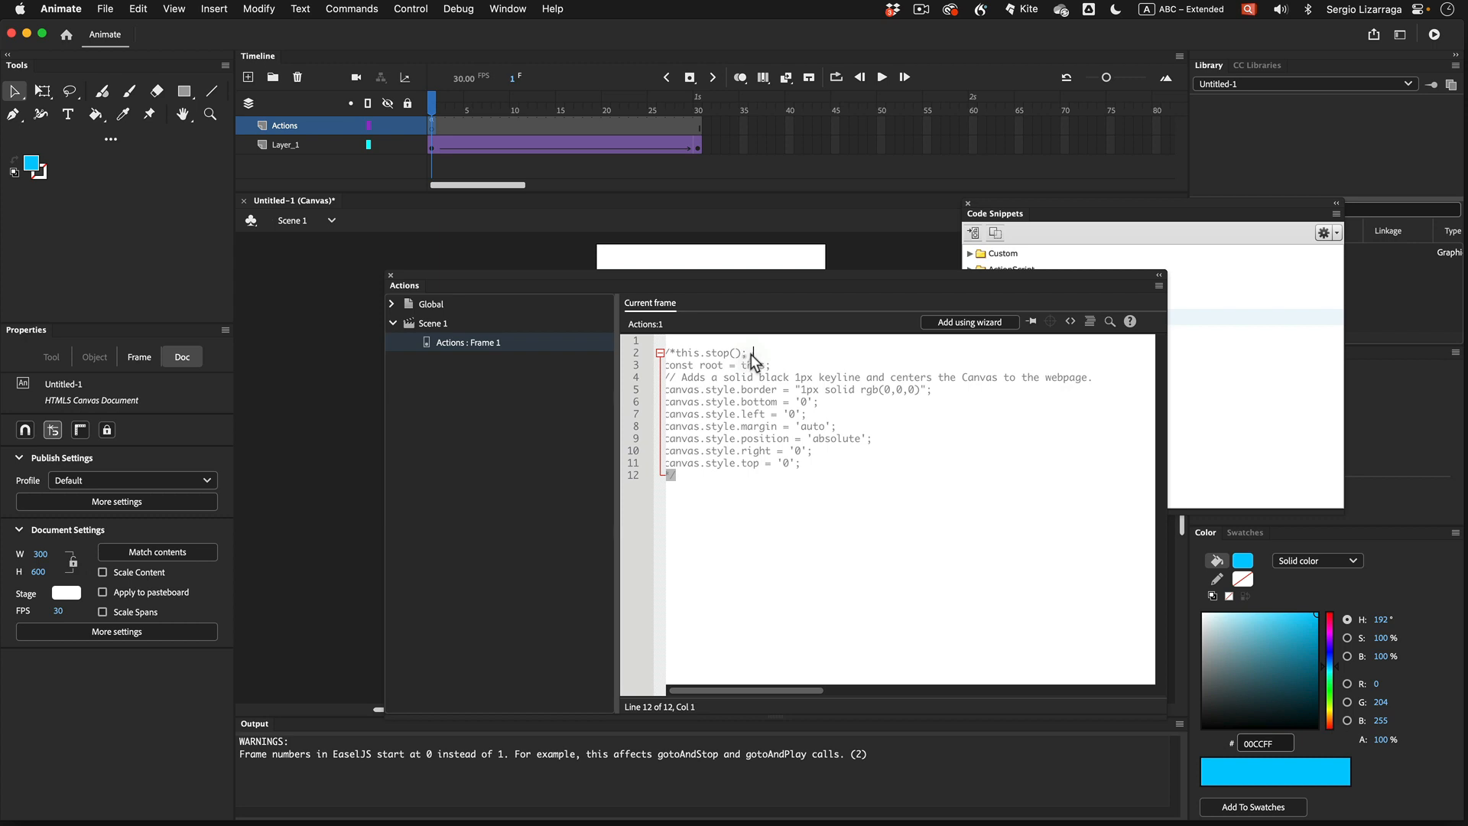
type("*/")
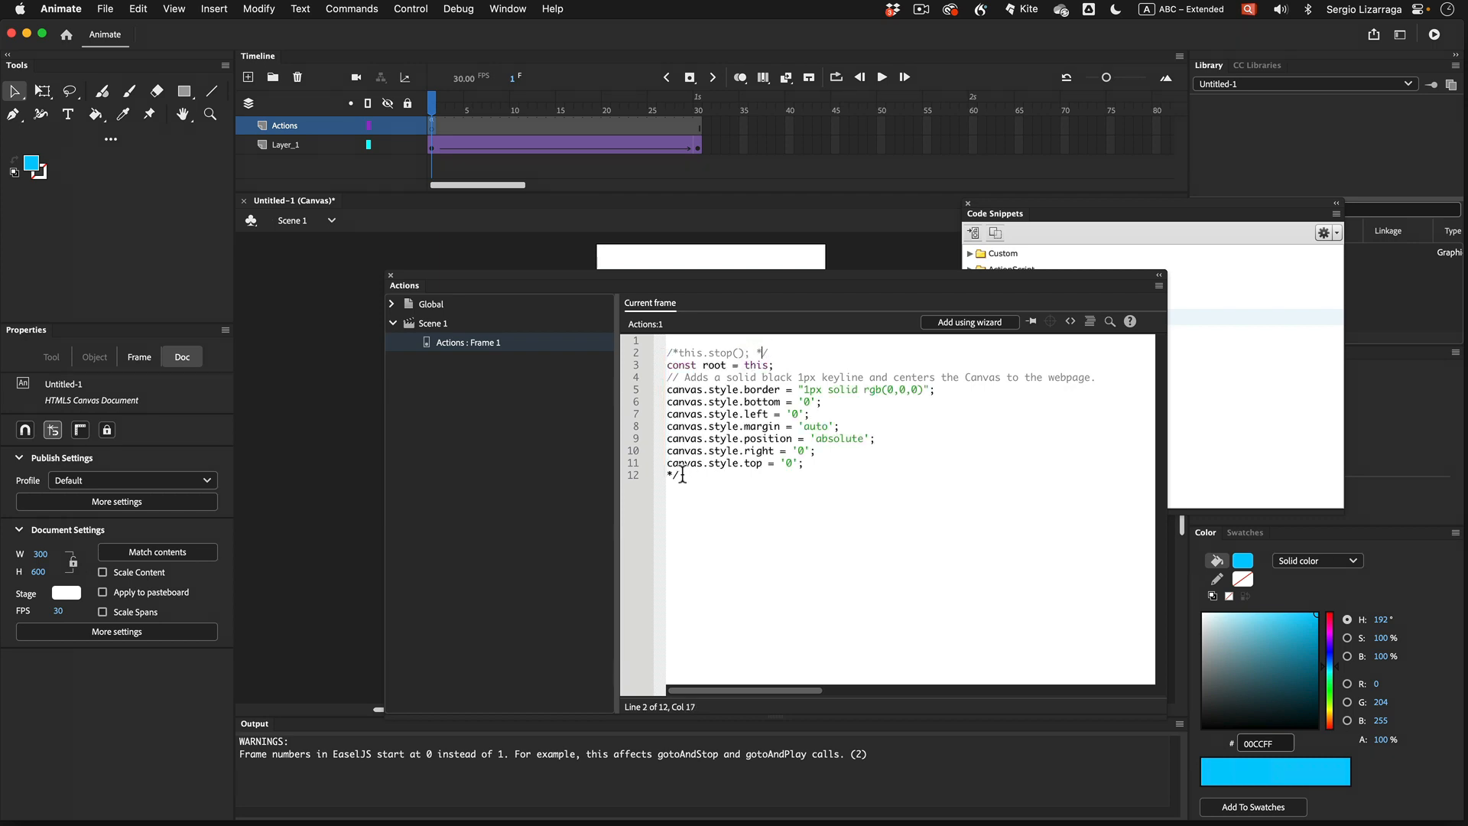
left_click(634, 476)
key("BackSpace")
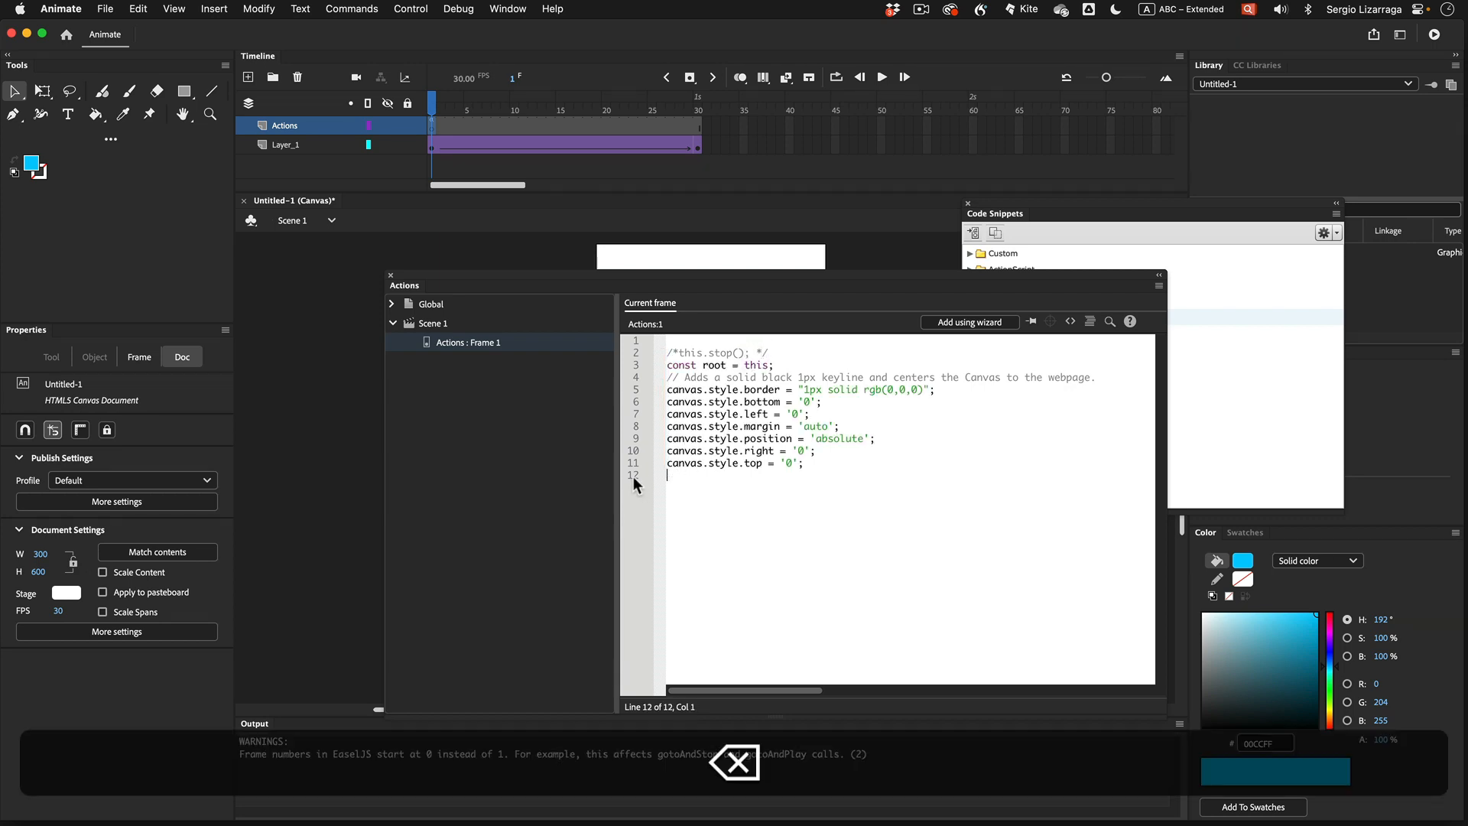
key("BackSpace")
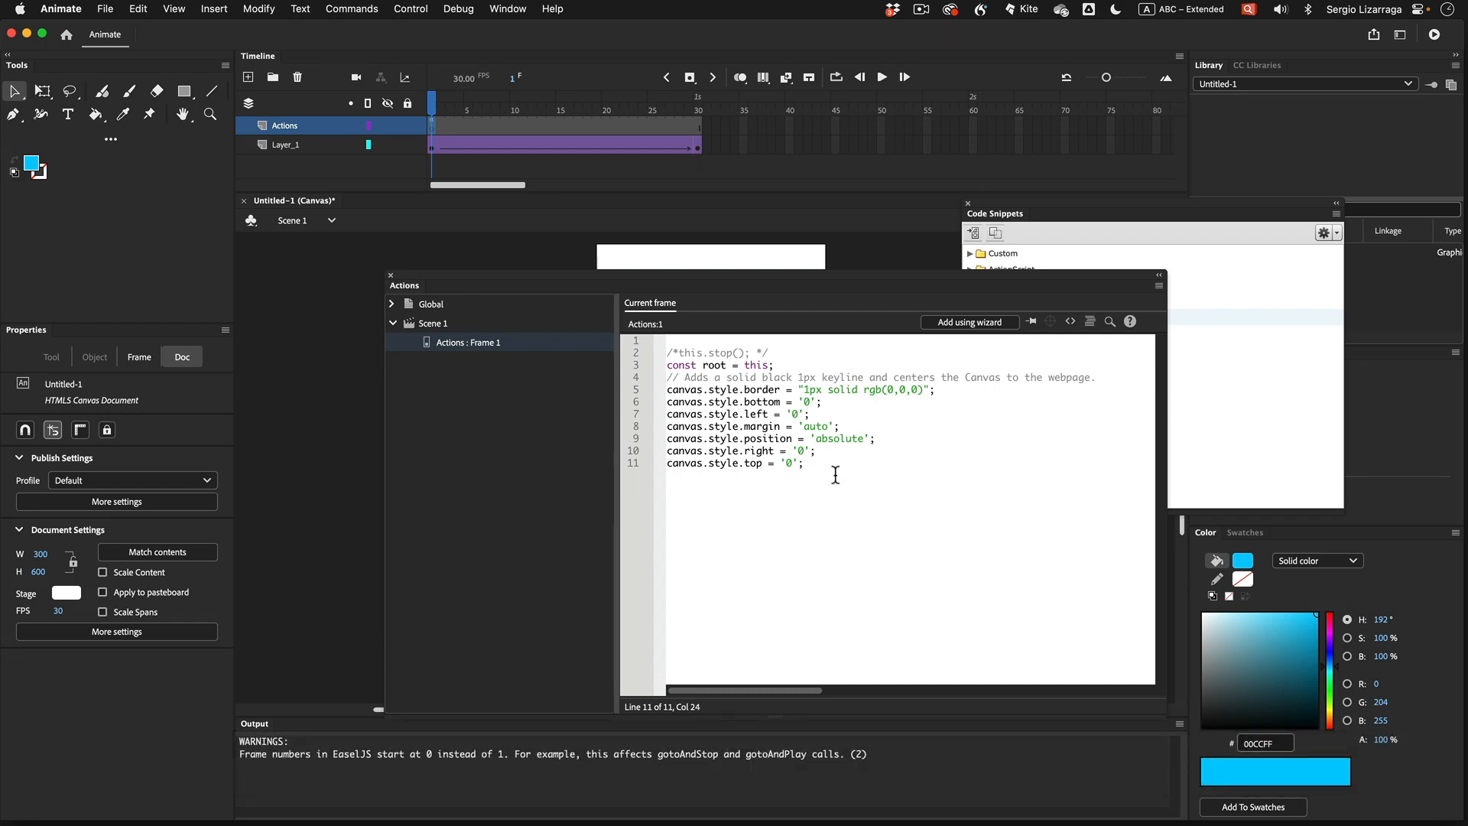
Test the movie in the browser with only this.stop() commented out, close the preview and return to Animate
key("super+Return")
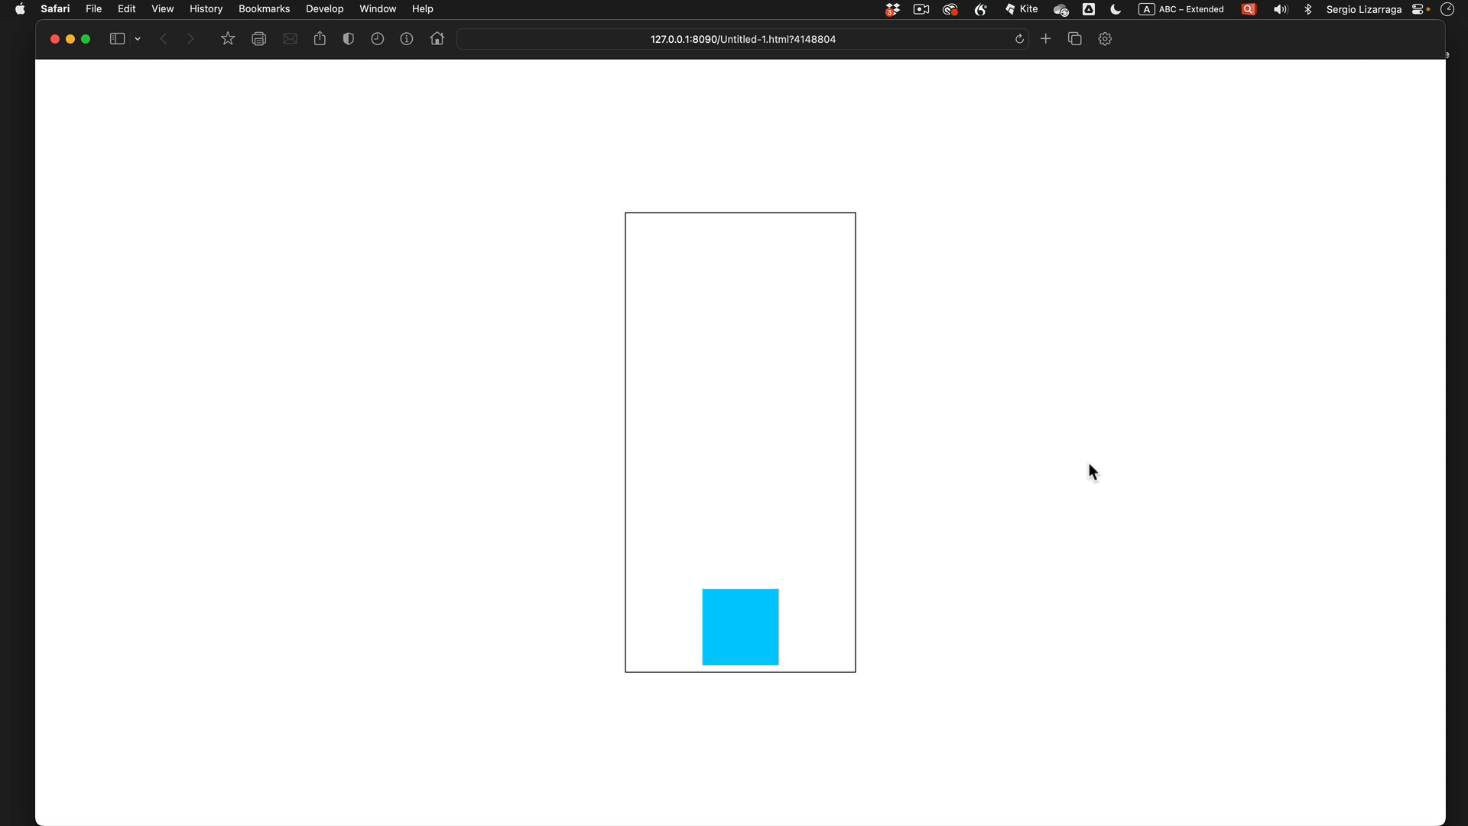
left_click(54, 39)
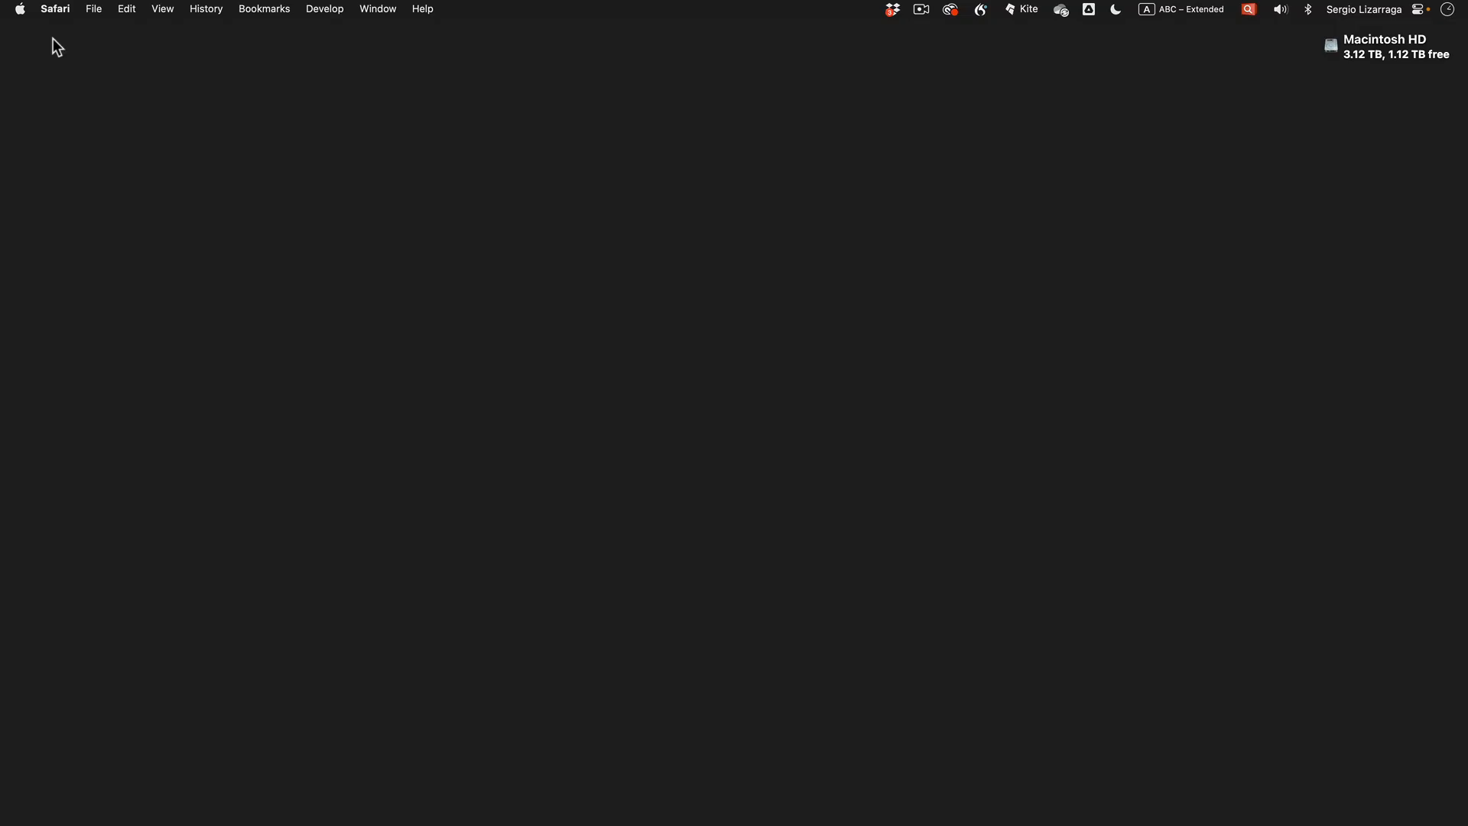
left_click(477, 324)
key("ctrl+Right")
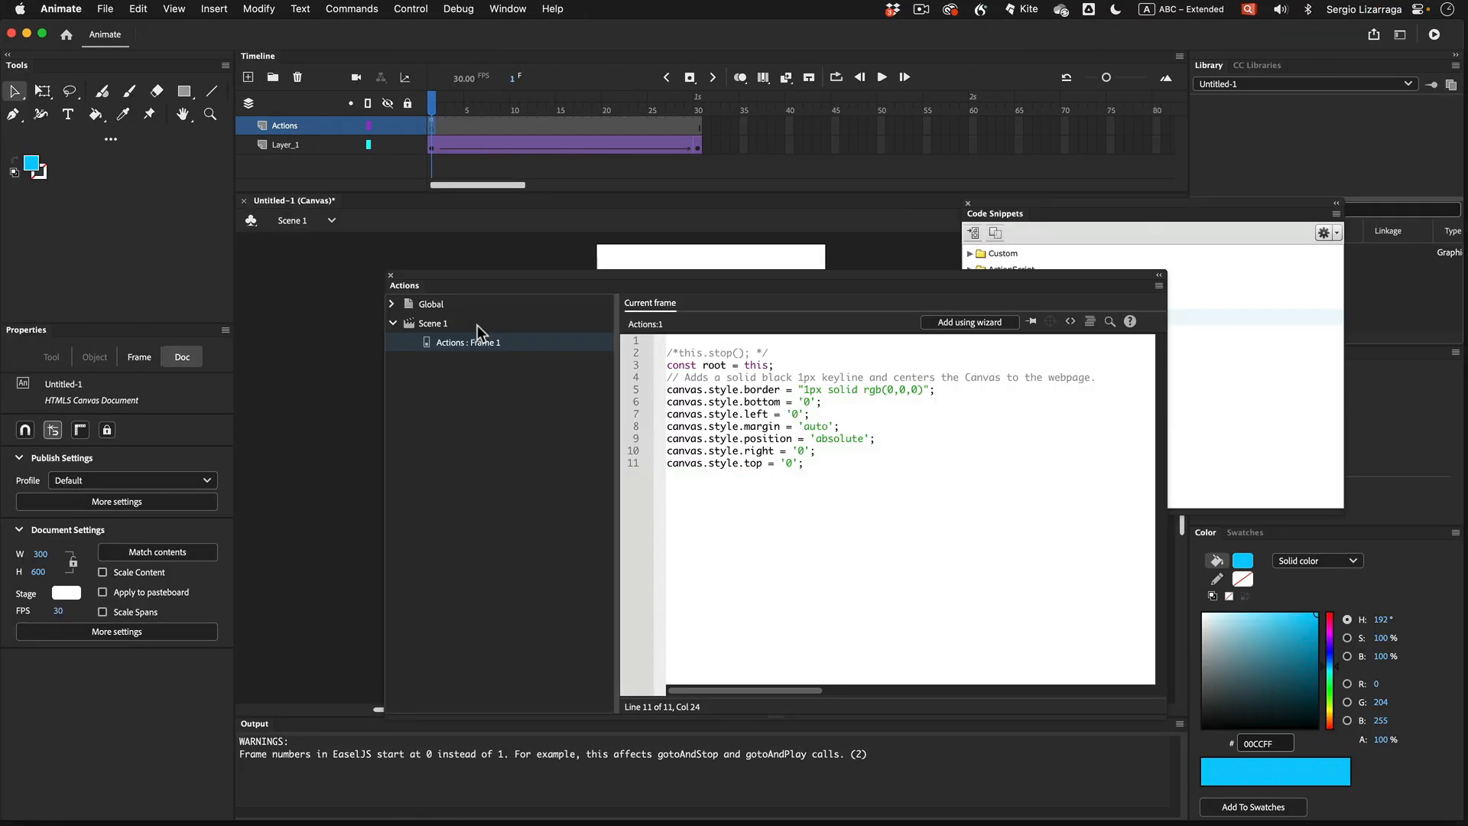
Close the script editor and move the blue square on Layer_1's frame 1 straight up to X 150, Y 50
left_click(391, 276)
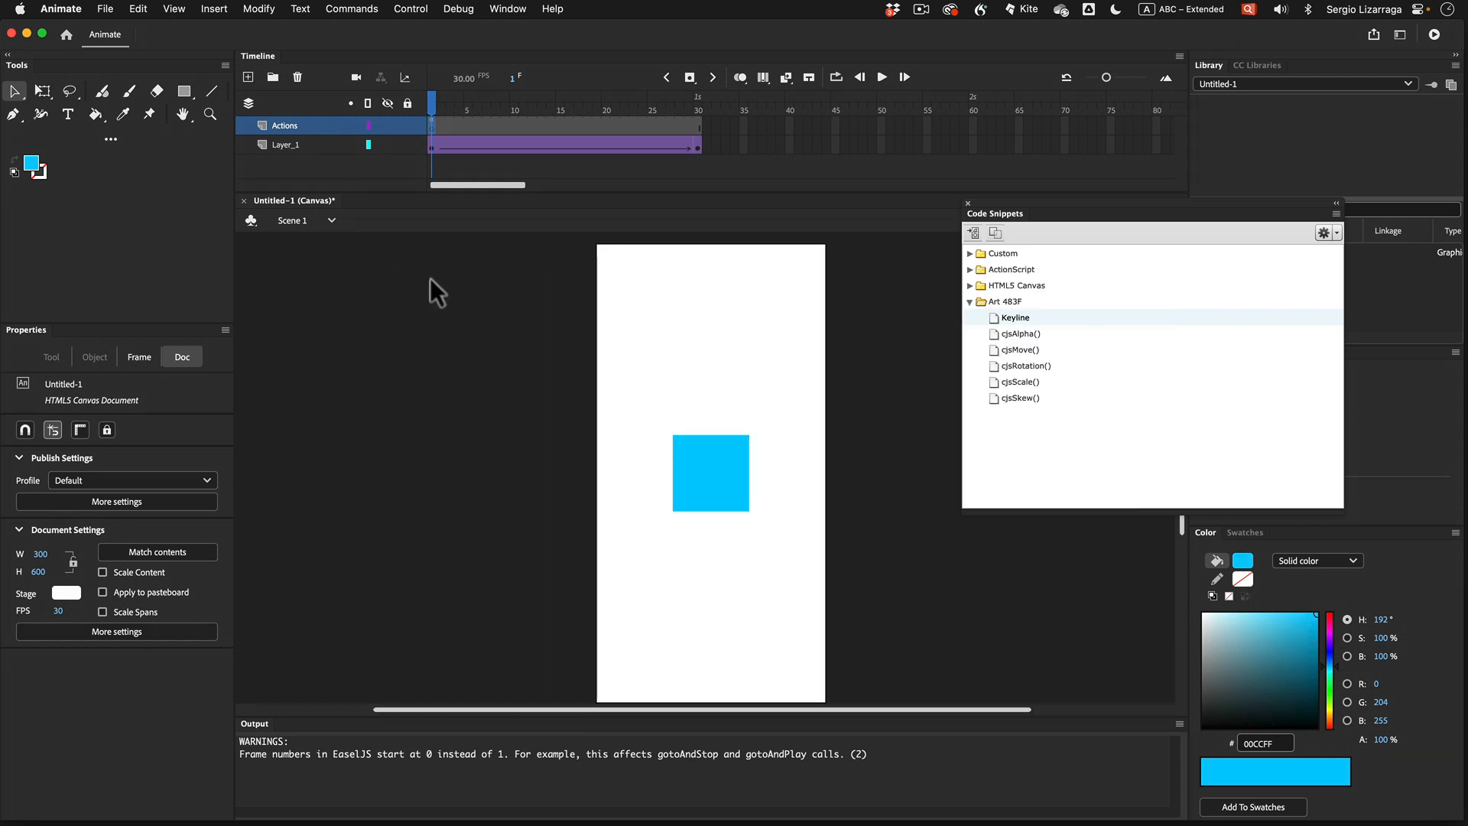
left_click(432, 144)
left_click(731, 489)
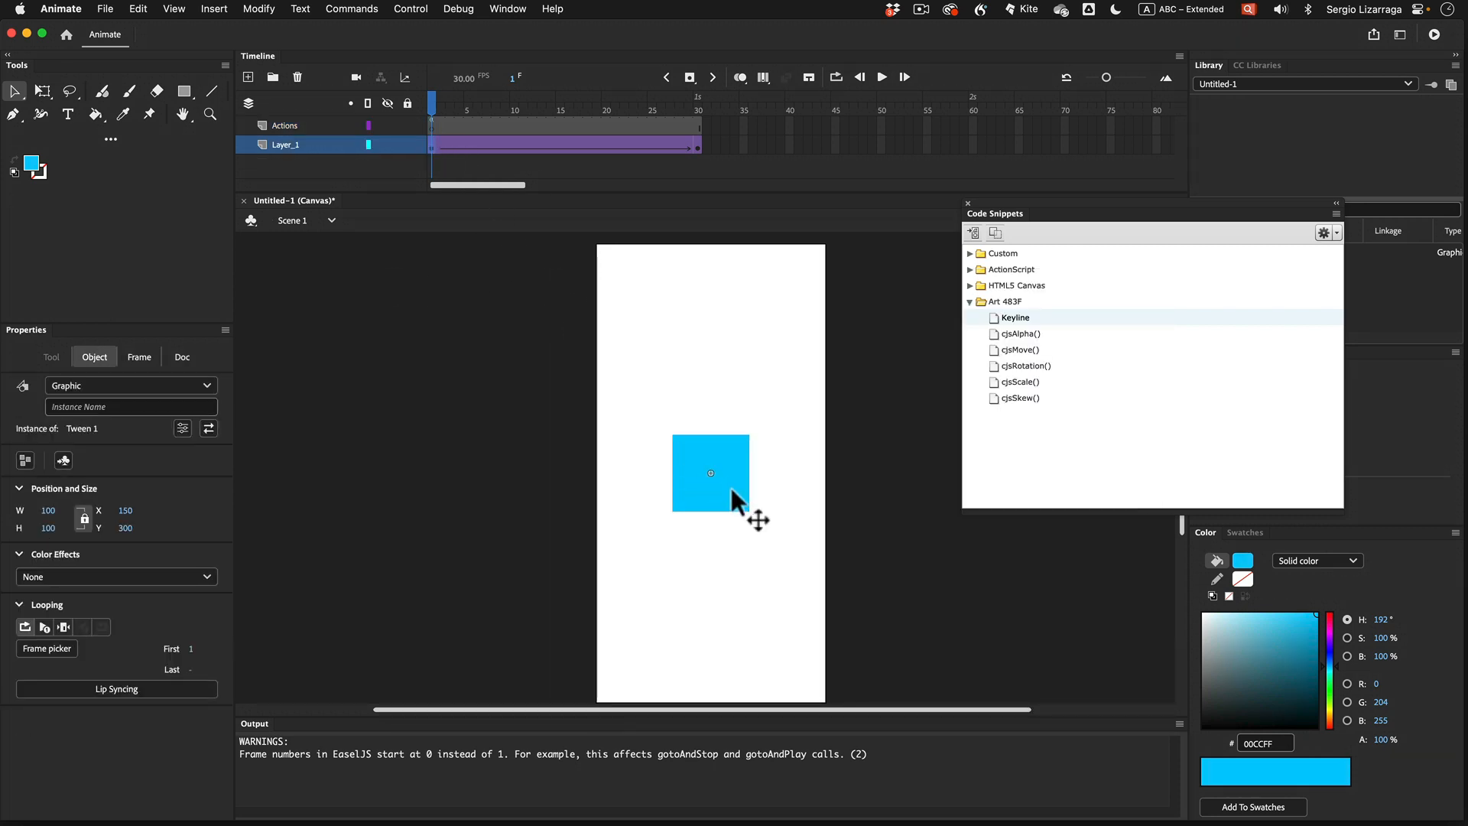
left_click_drag(729, 485, 740, 297)
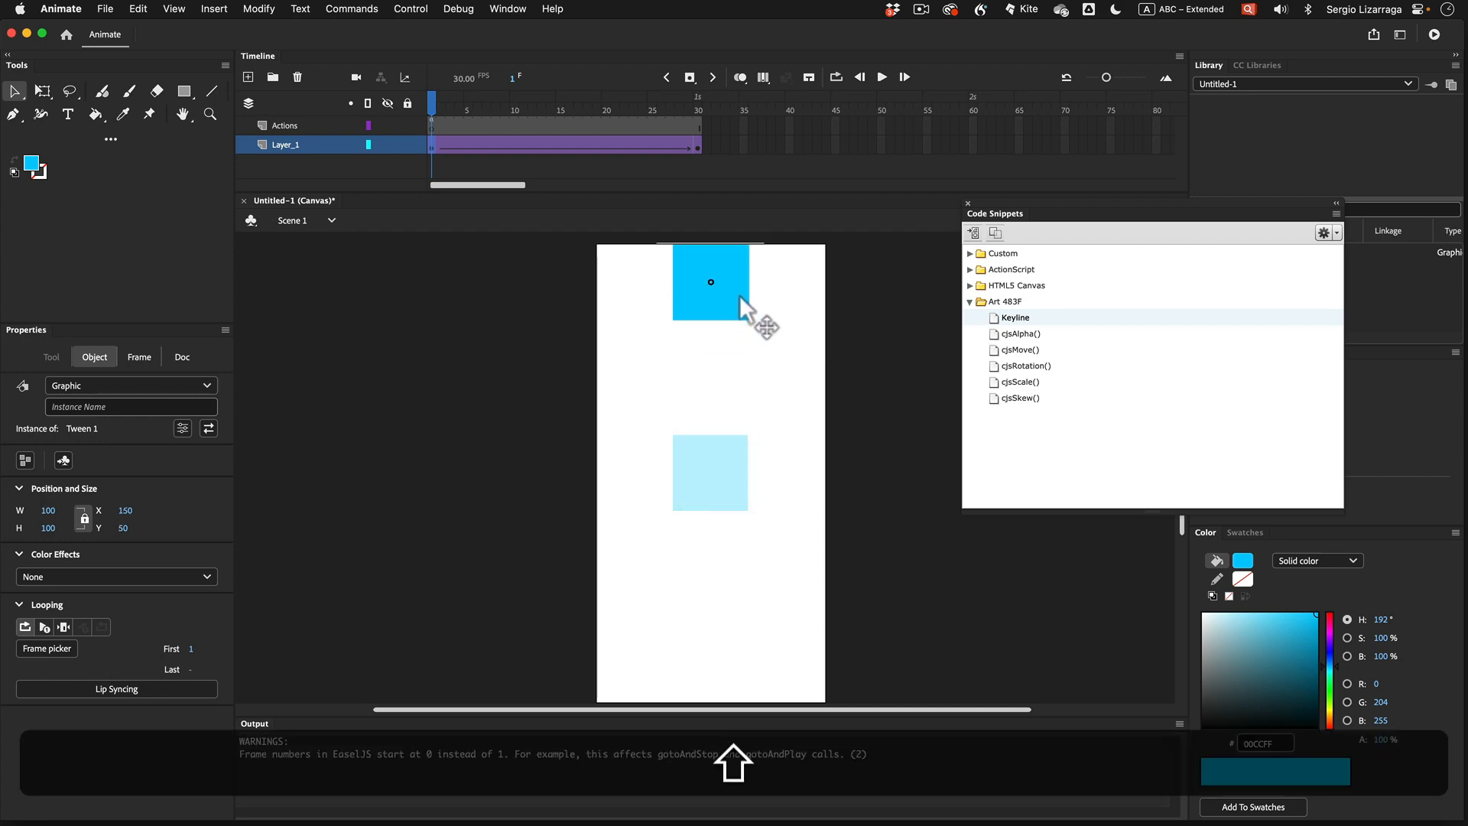
Test the movie in the browser with the square starting at the stage's upper edge, close the preview and return to Animate
key("super+Return")
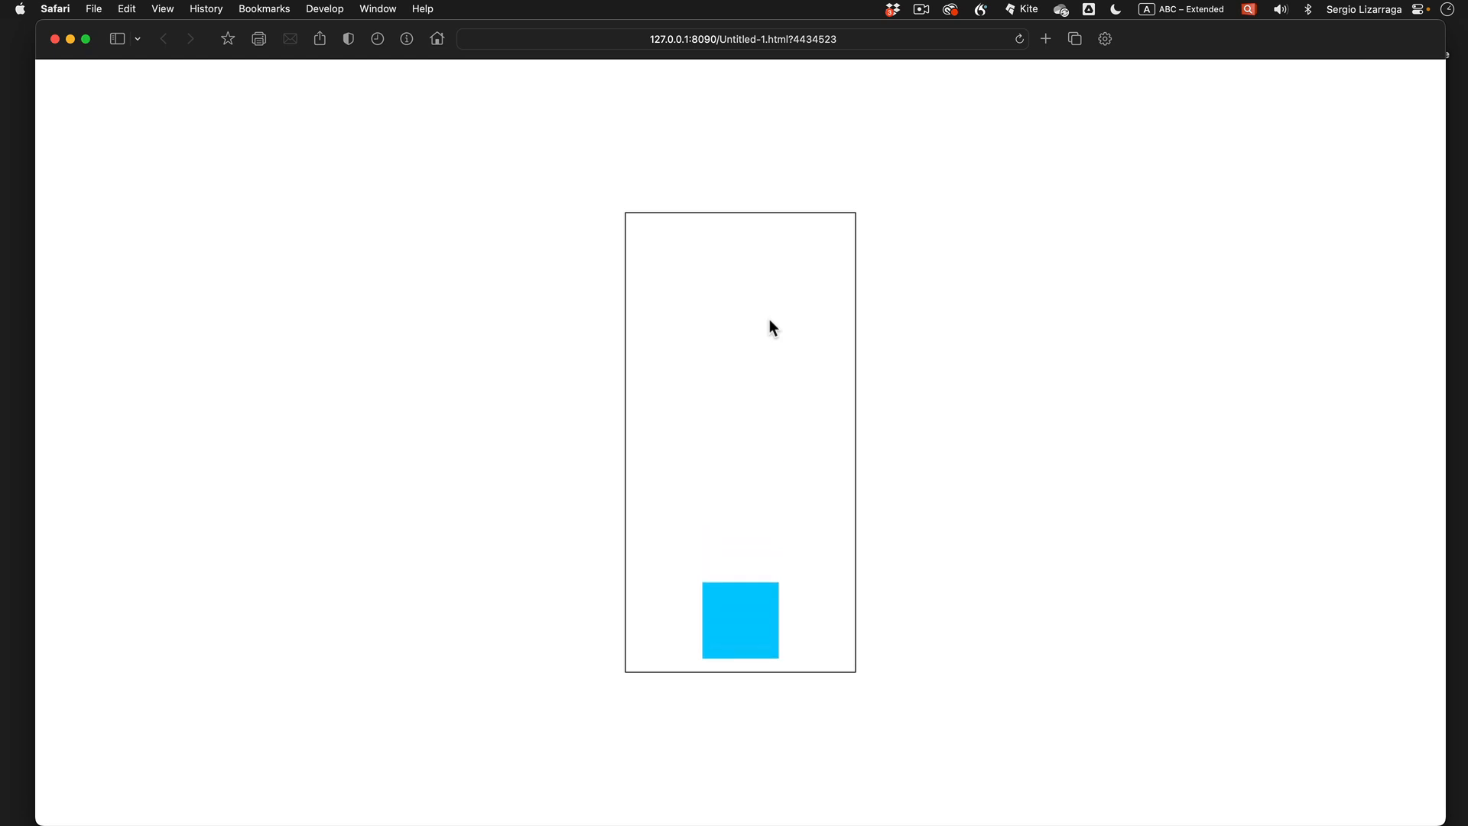
left_click(56, 39)
key("ctrl+Right")
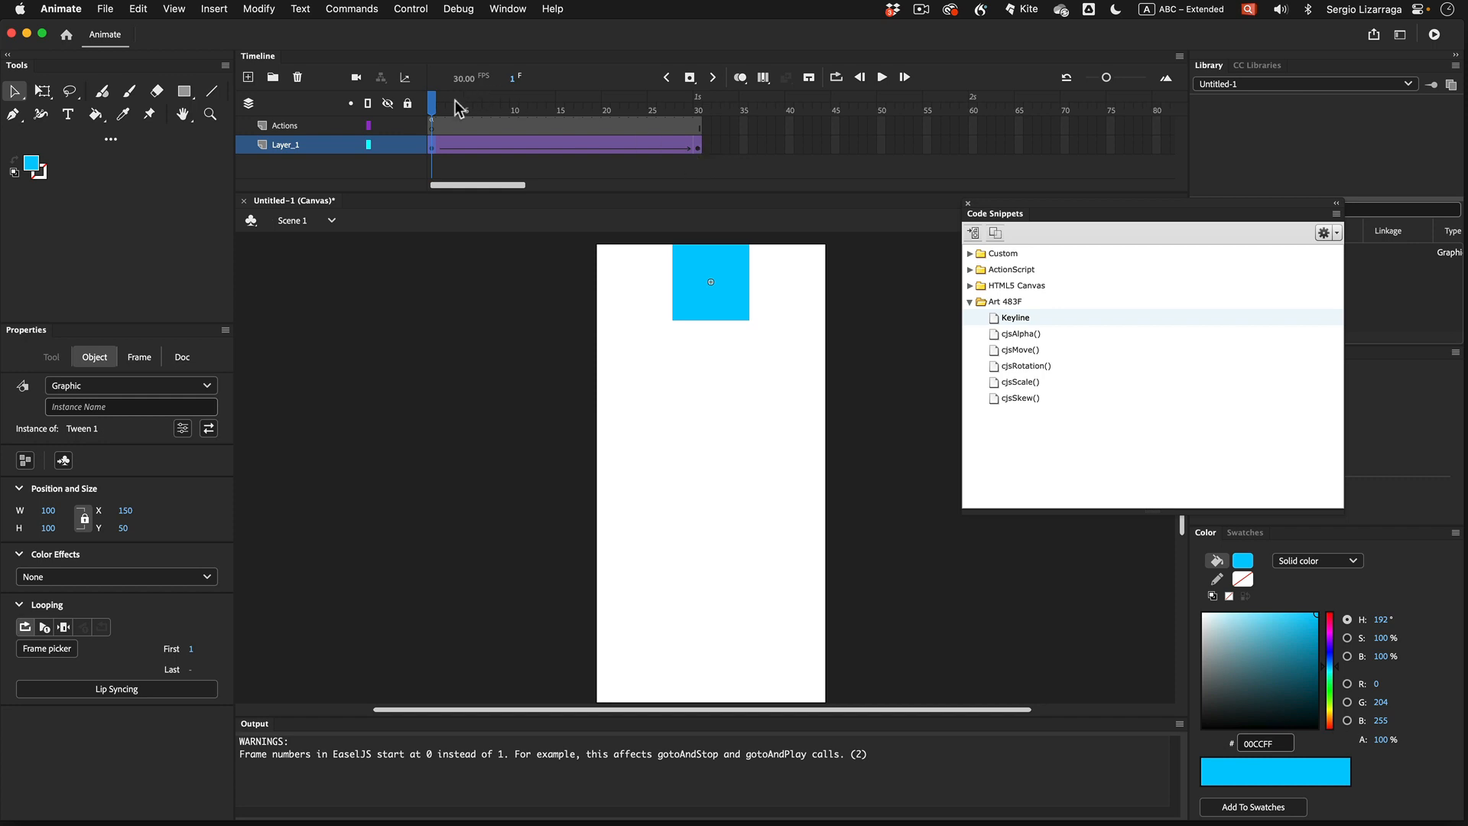
Copy Layer_1's frame 1 keyframe to frame 60 so the square tweens back to its starting position
mouse_move(437, 106)
left_mouse_down()
mouse_move(701, 112)
mouse_move(430, 114)
left_mouse_up()
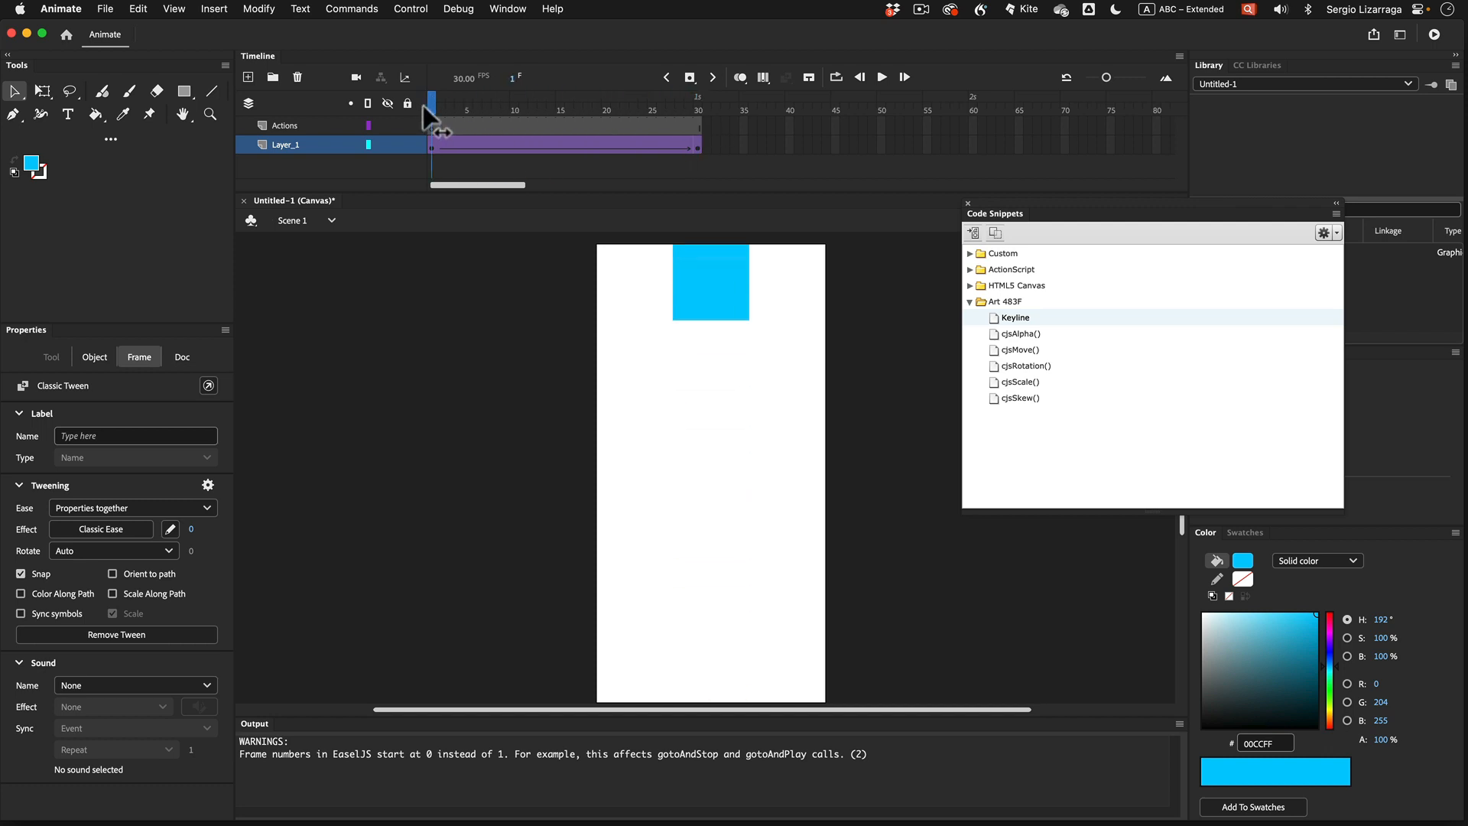
left_click(432, 163)
left_click(433, 149)
key("alt")
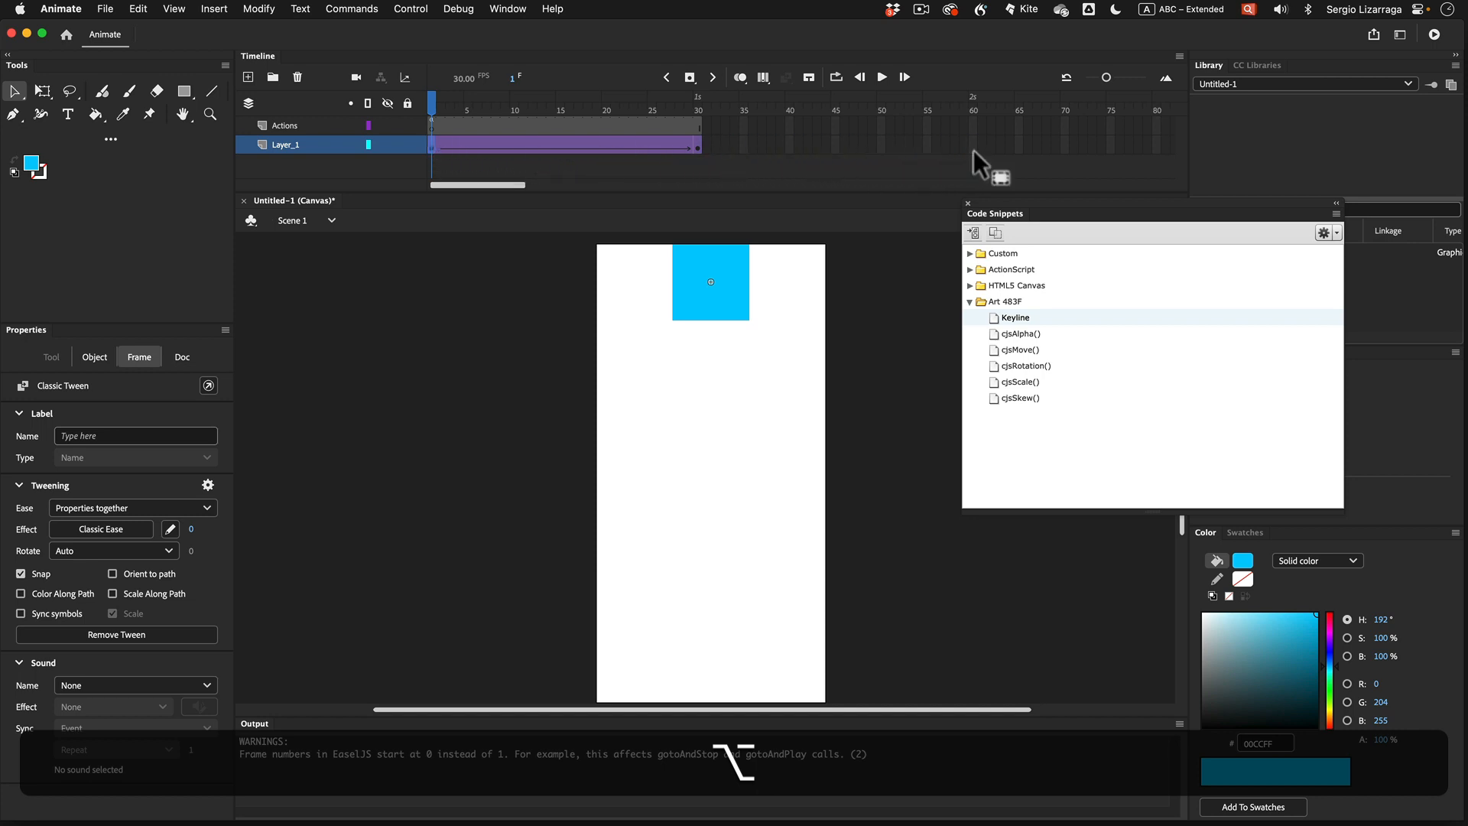
key("F6")
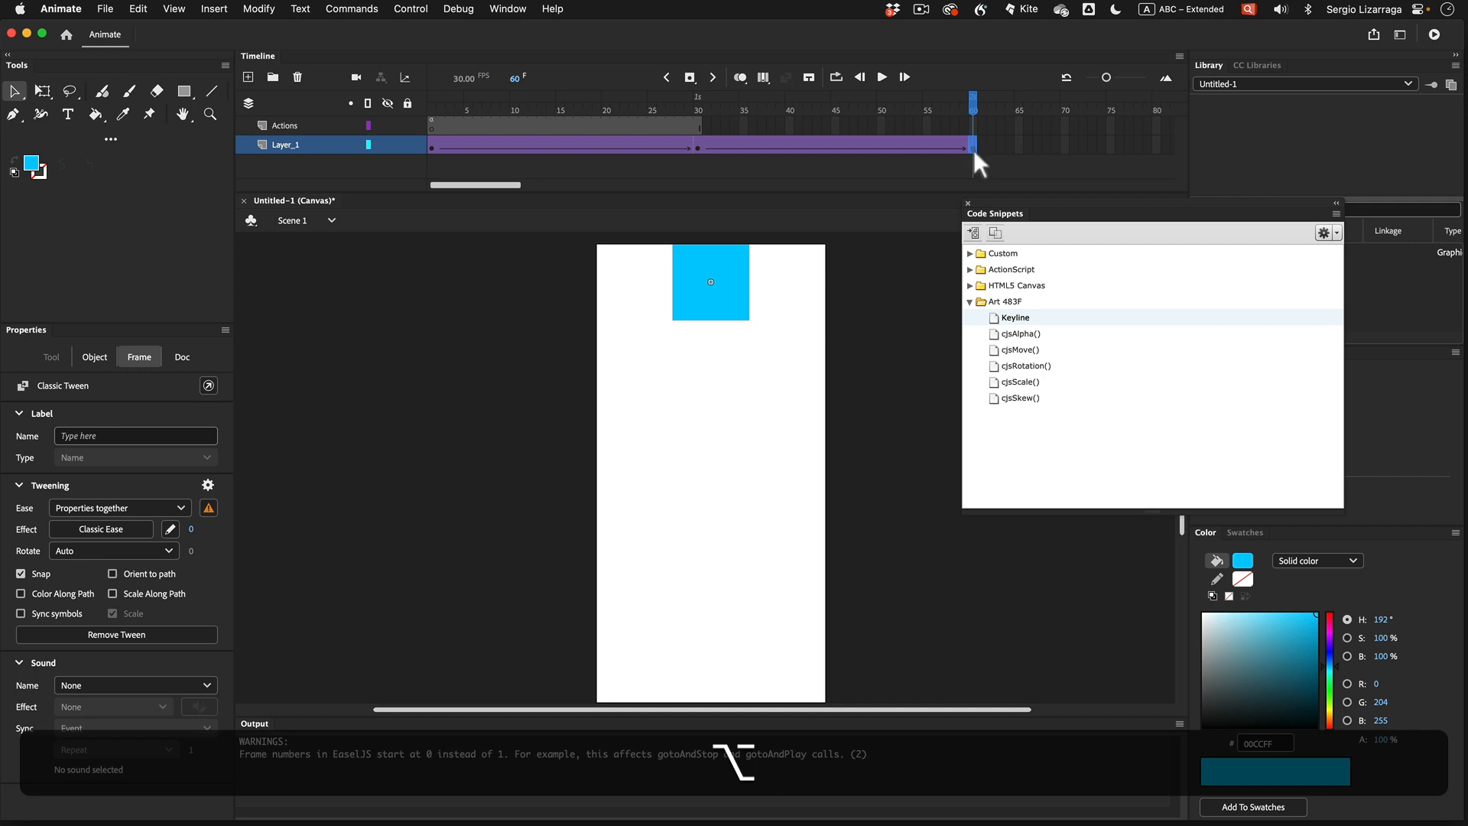
Test the 60-frame down-and-up animation in the browser from frame 1, close the preview and return to Animate
left_click(429, 149)
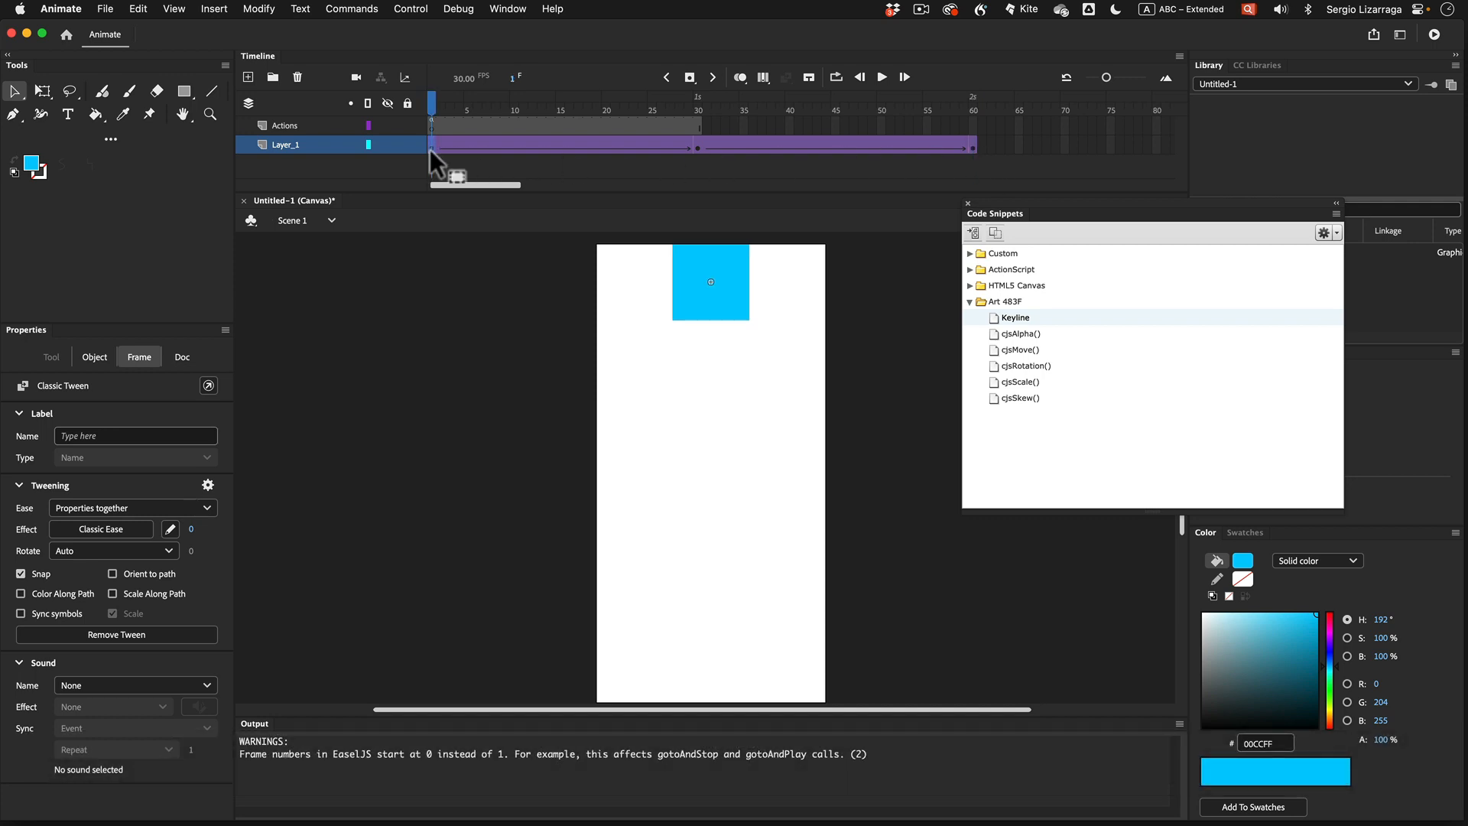
key("super")
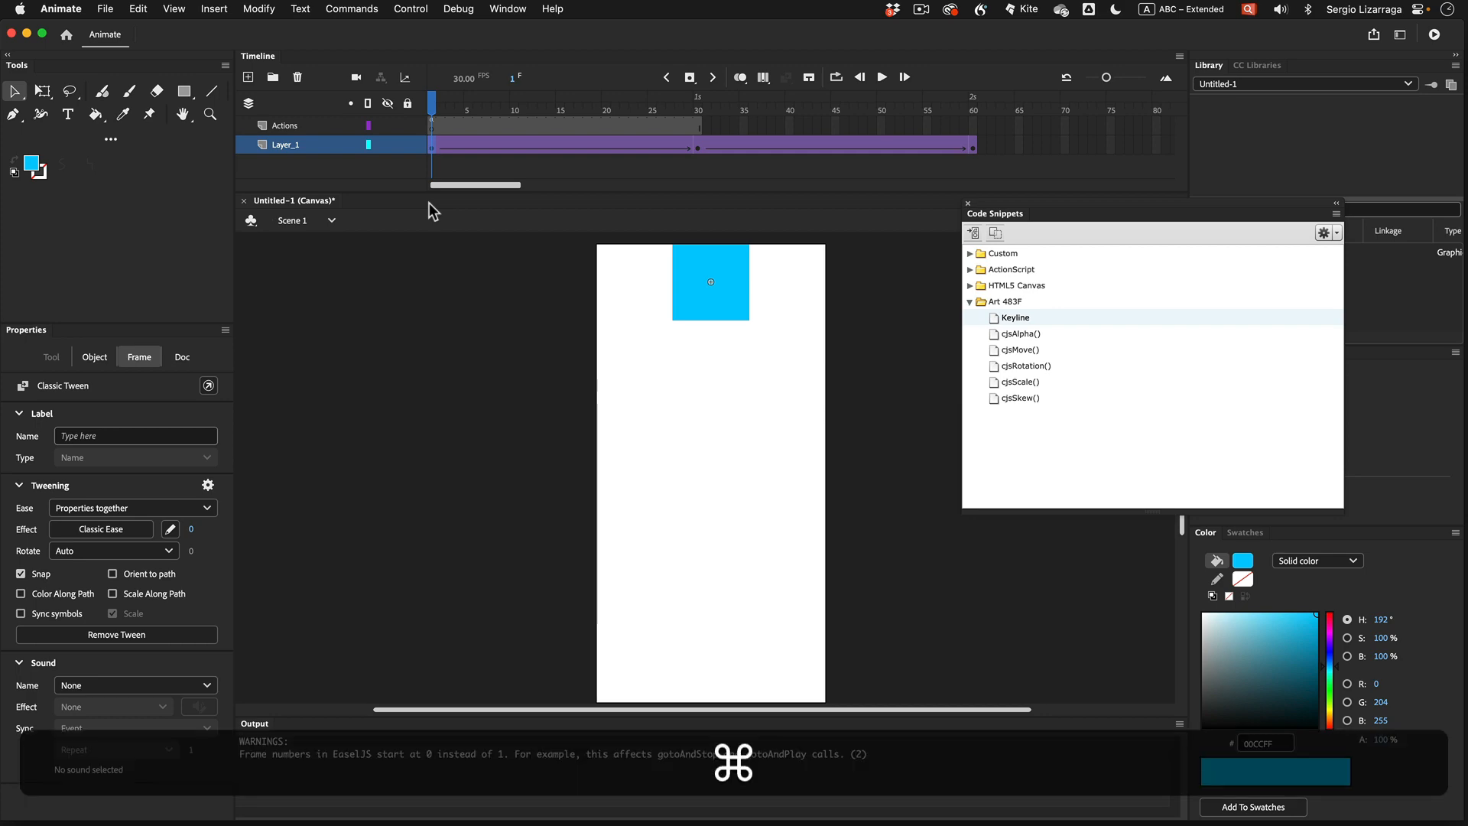
key("super+Return")
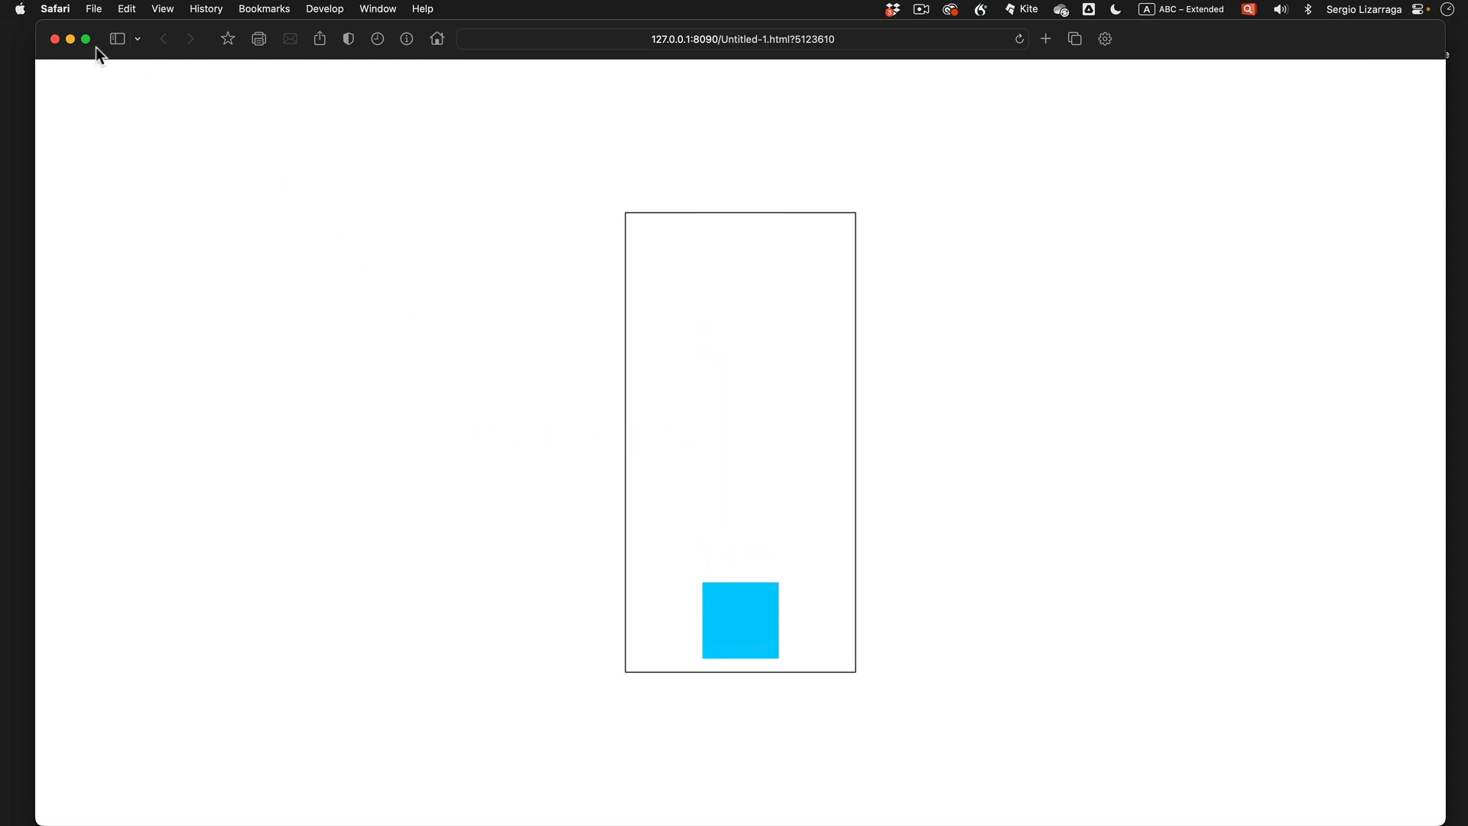
left_click(54, 38)
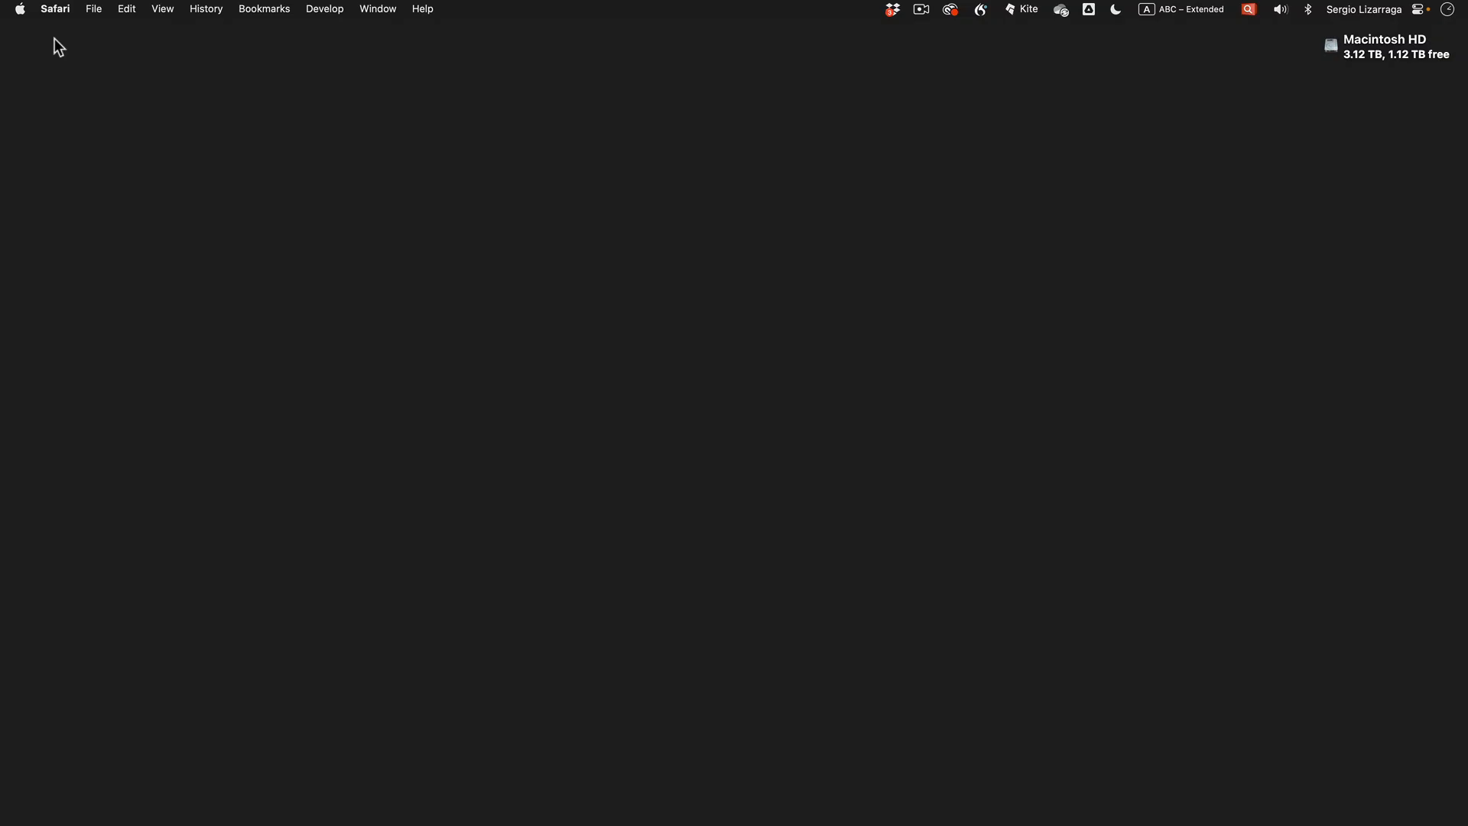
key("super+Tab")
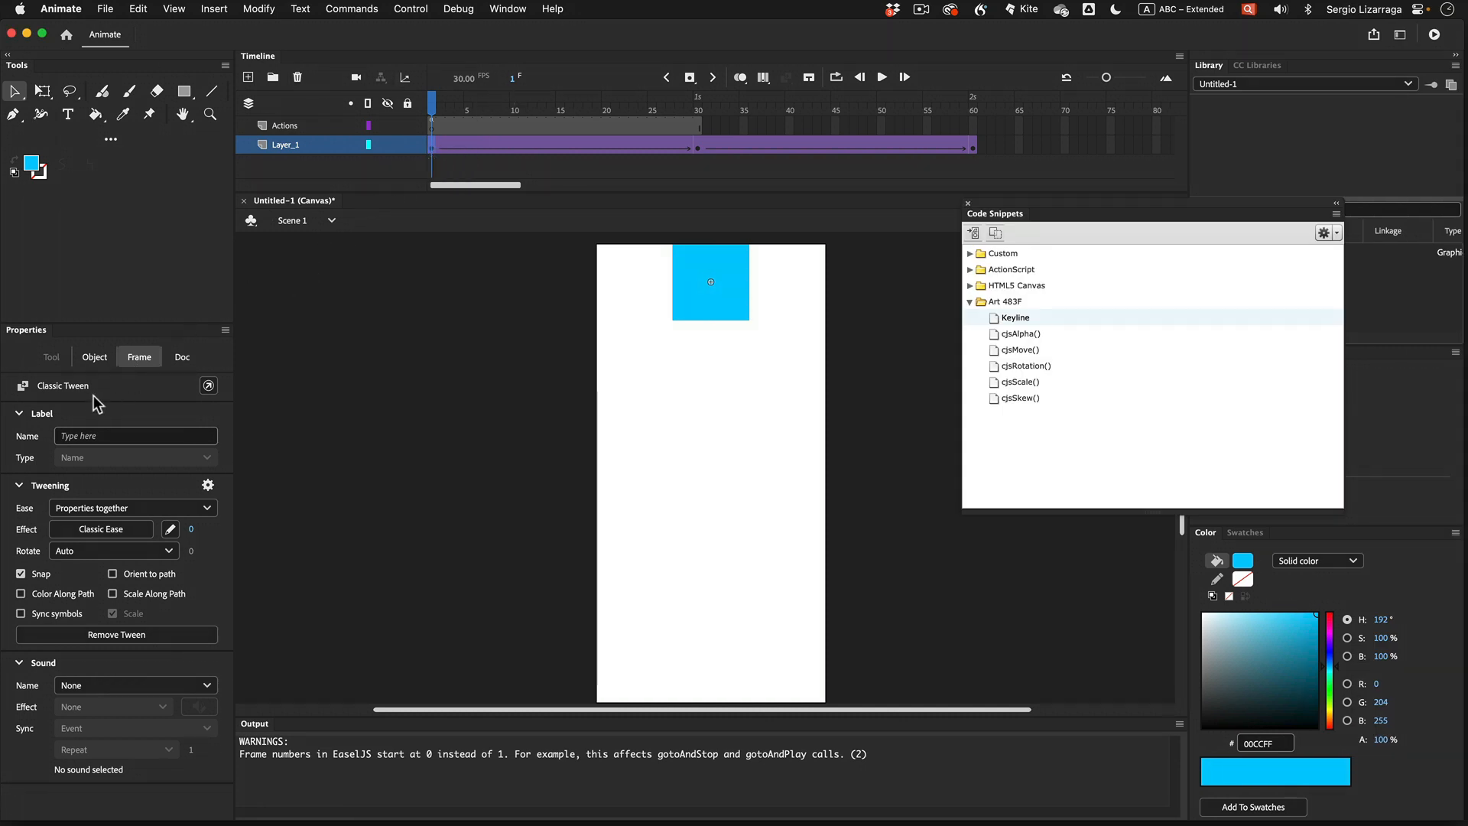
Set the ease of Layer_1's first classic tween, starting at frame 1, to -100
left_click(194, 533)
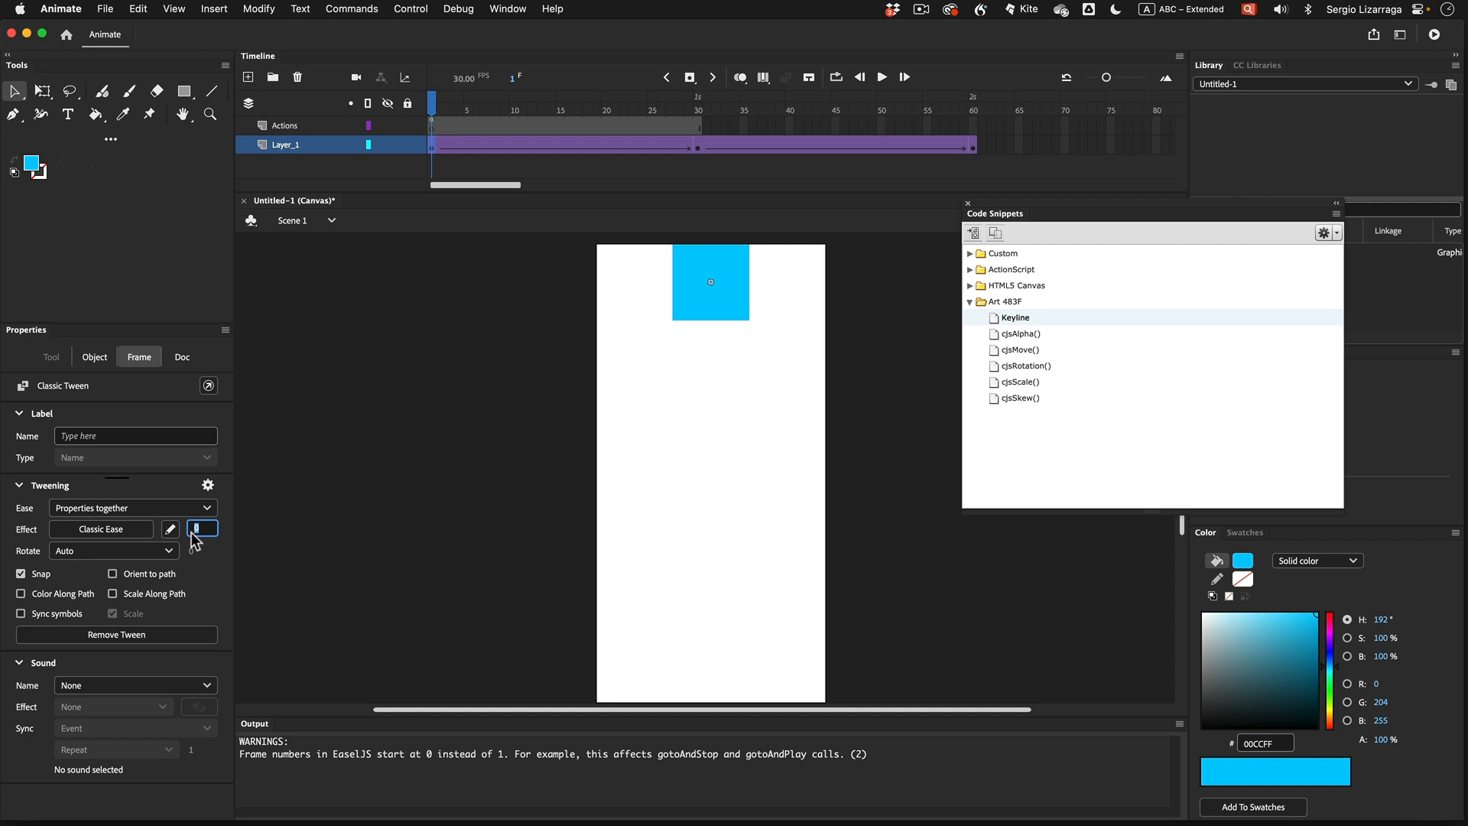
type("-100")
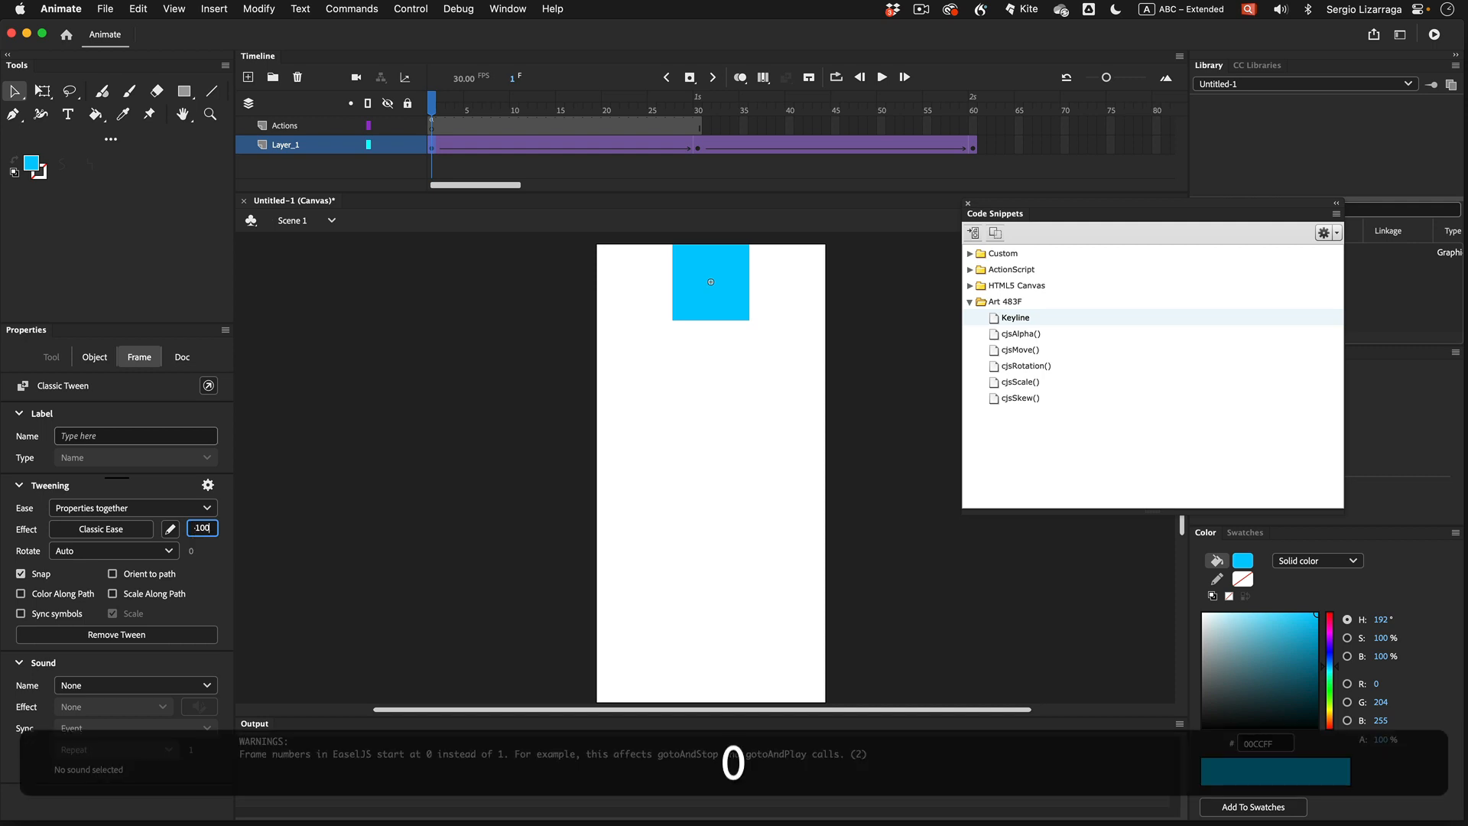
key("Return")
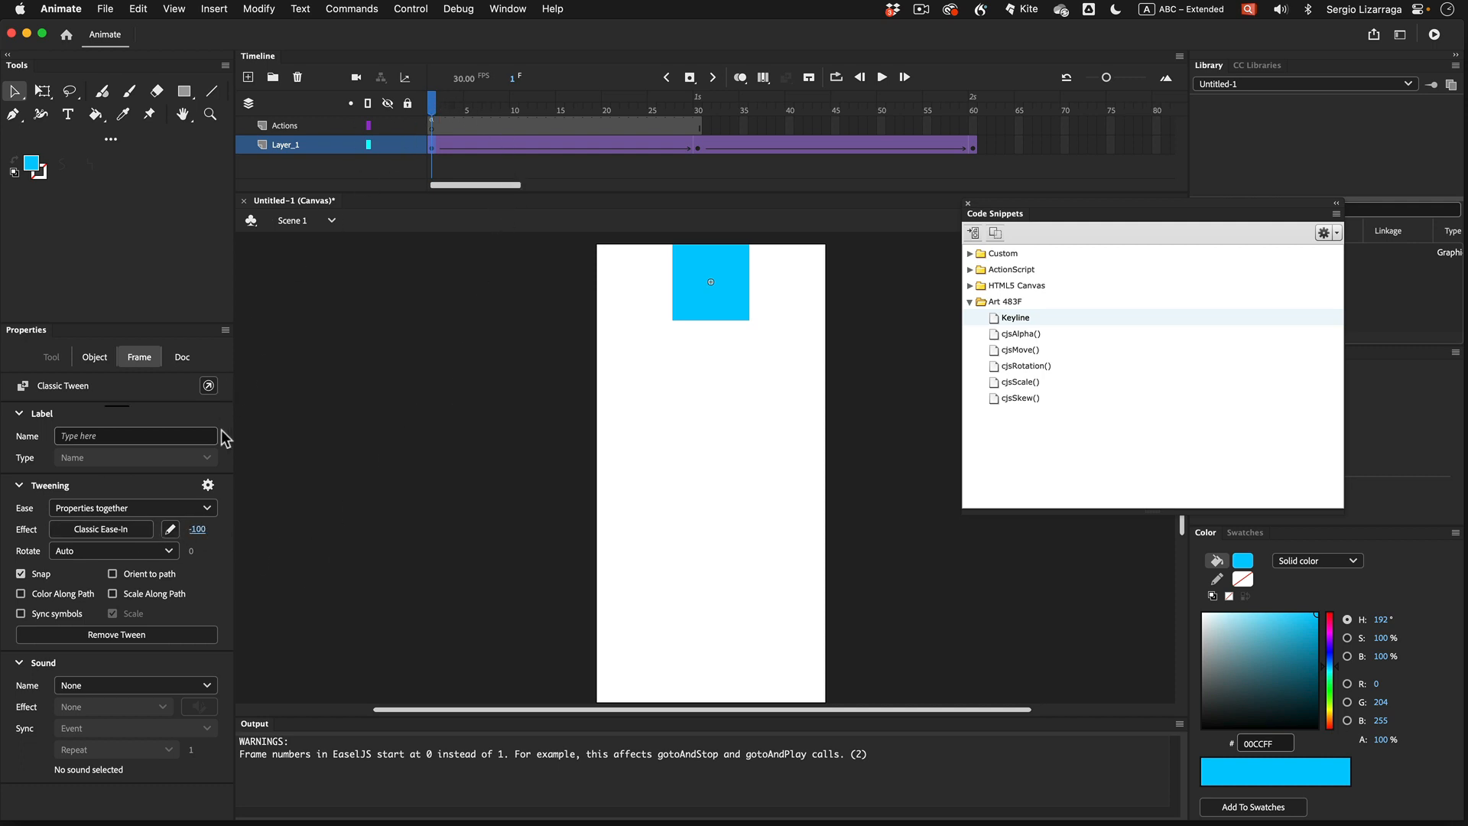
Examine the first tween's ease curve and scrub between frames 1 and 25 to compare it with the square's motion, leaving the curve unedited
left_click(169, 529)
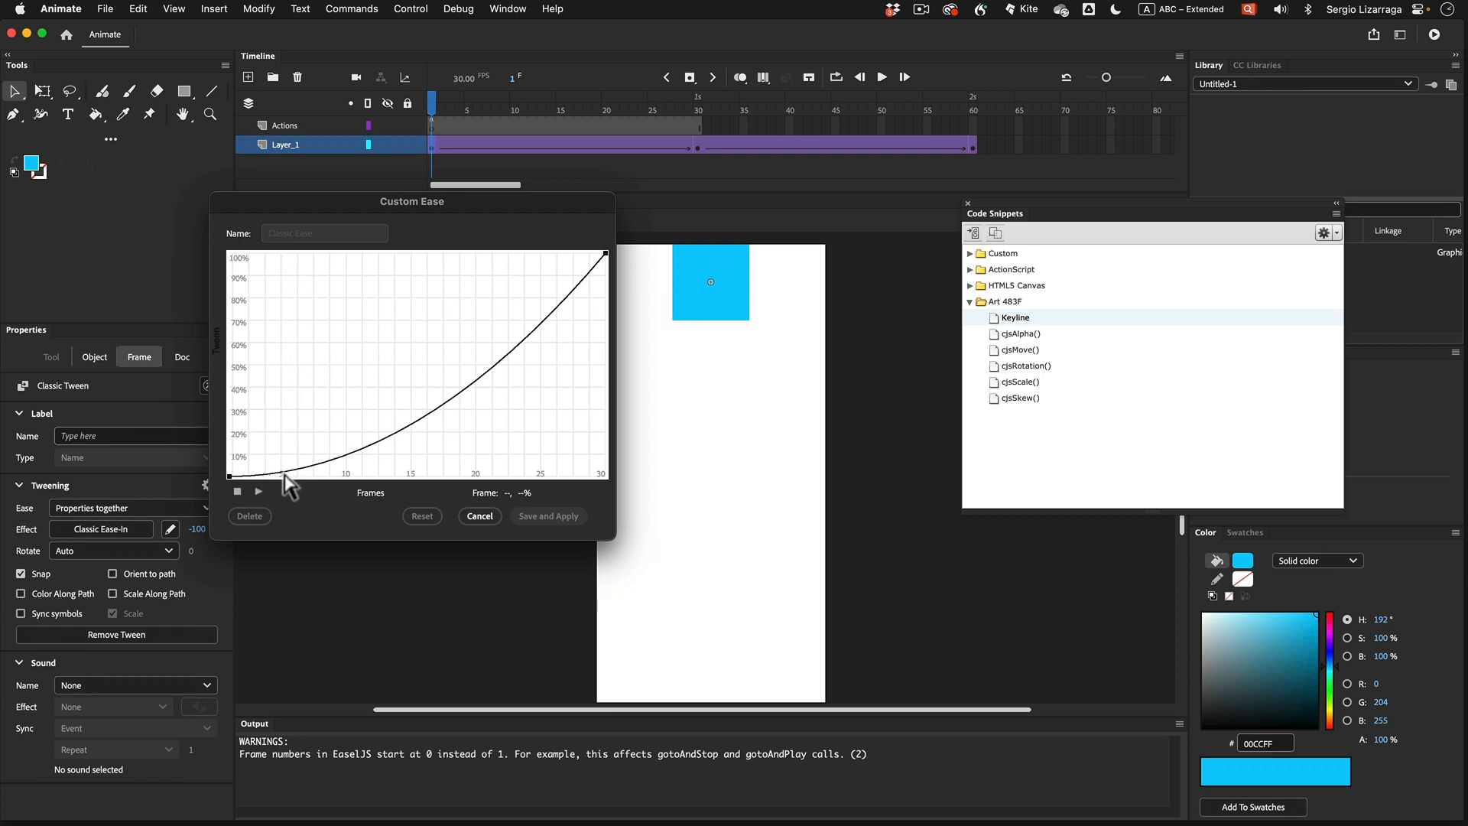
left_click(487, 514)
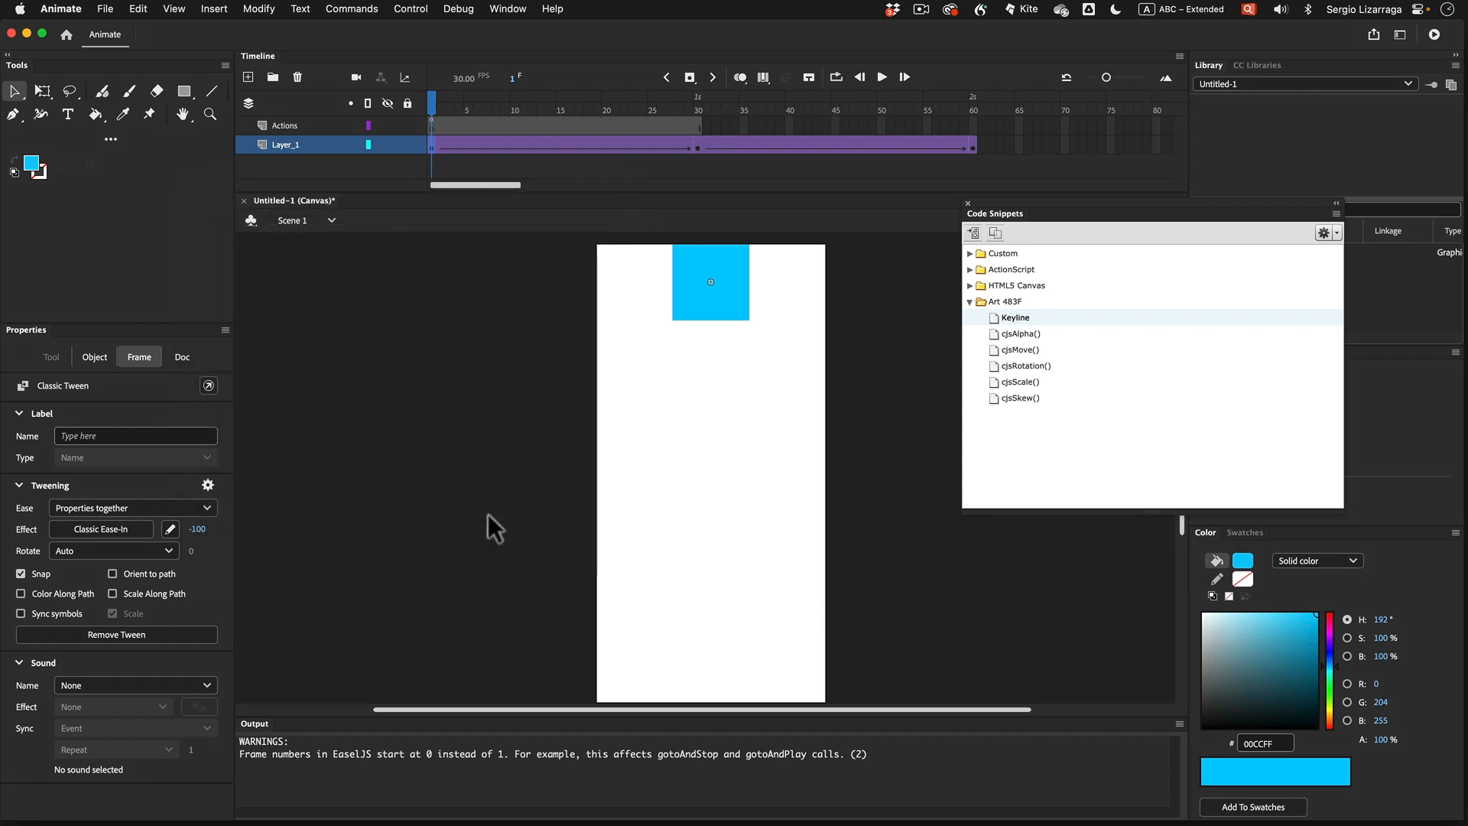
left_click_drag(433, 99, 517, 107)
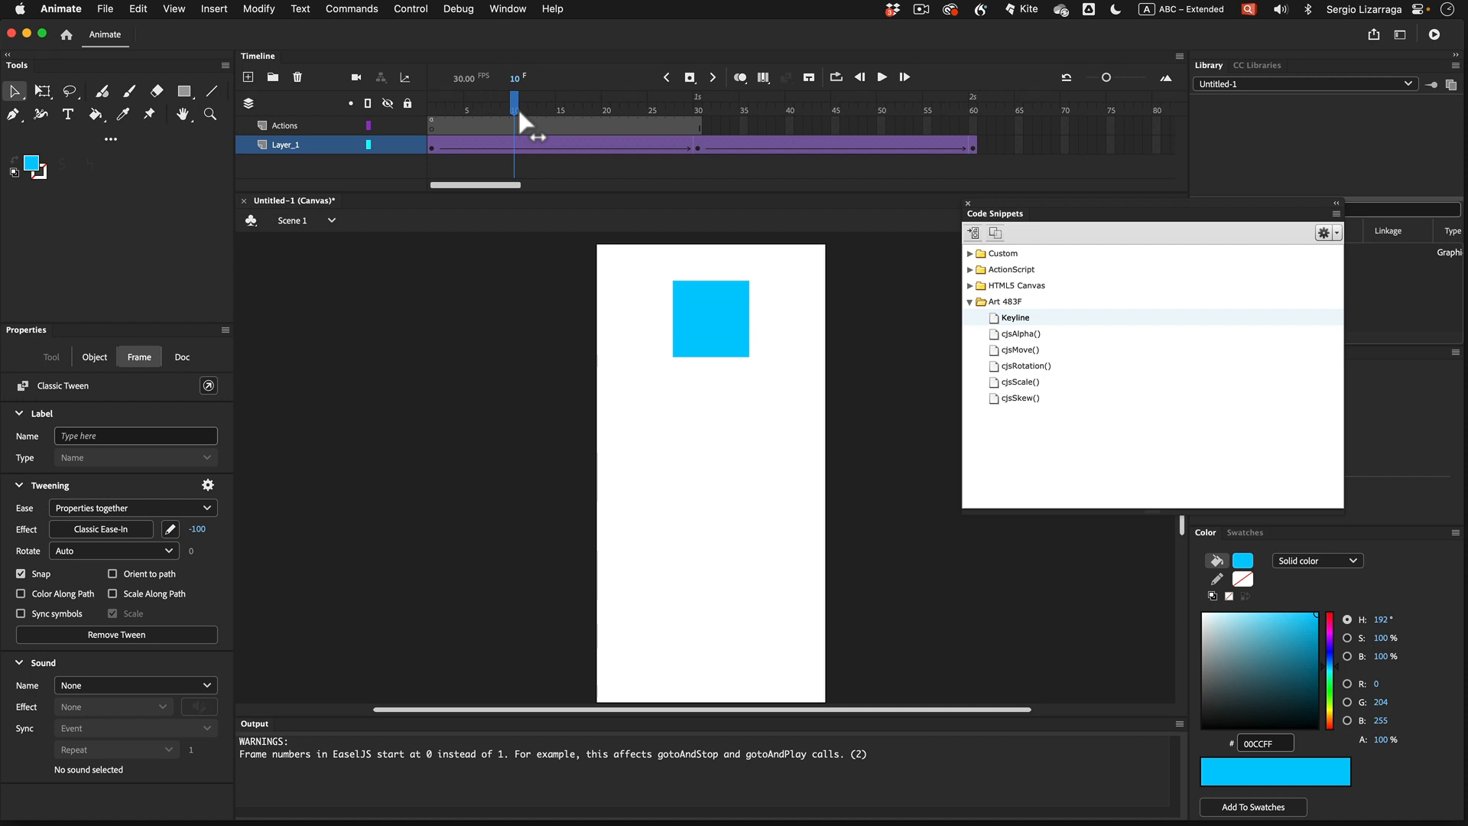
left_click_drag(517, 107, 649, 111)
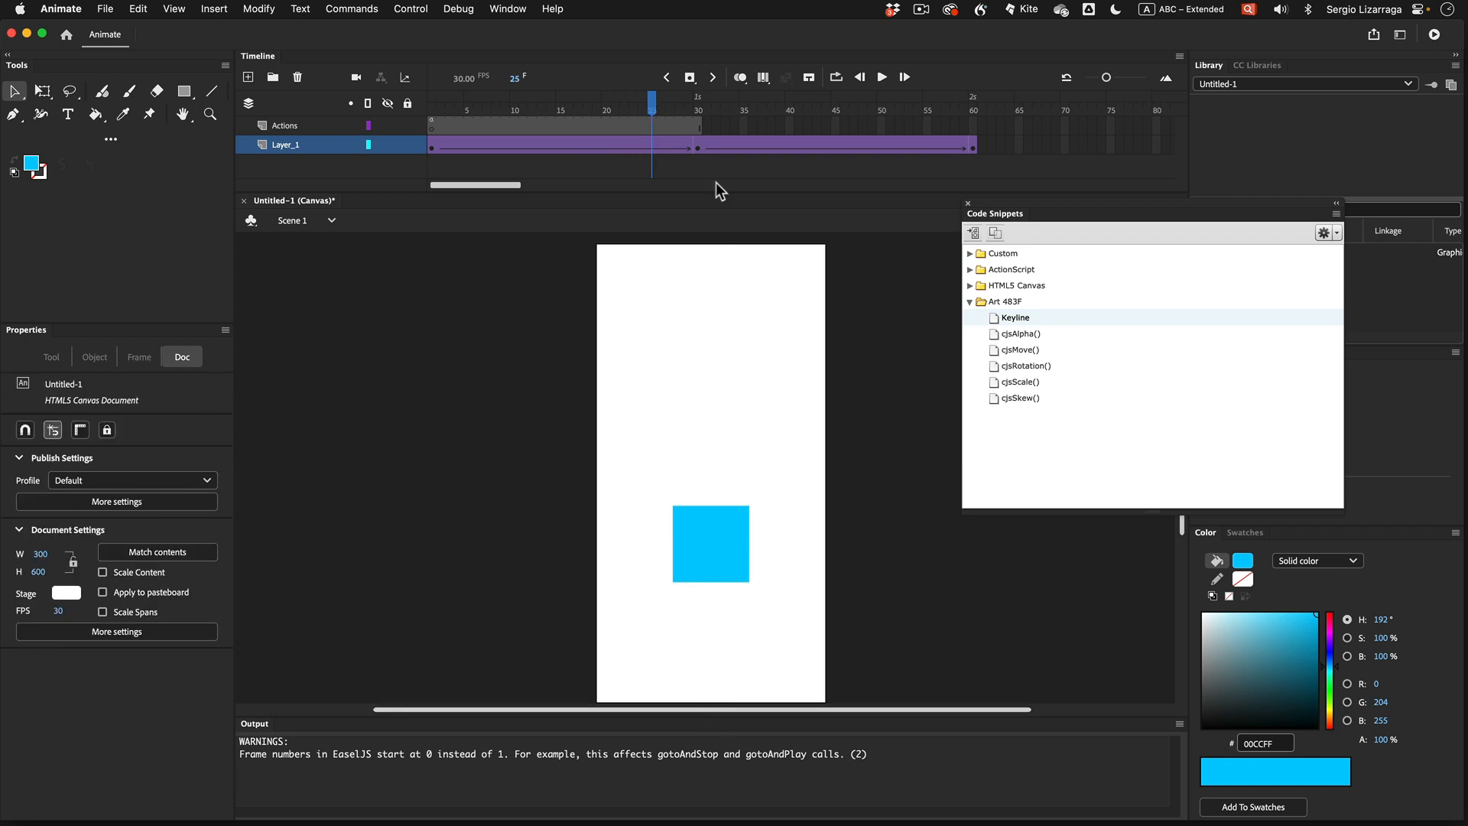
left_click_drag(655, 108, 415, 113)
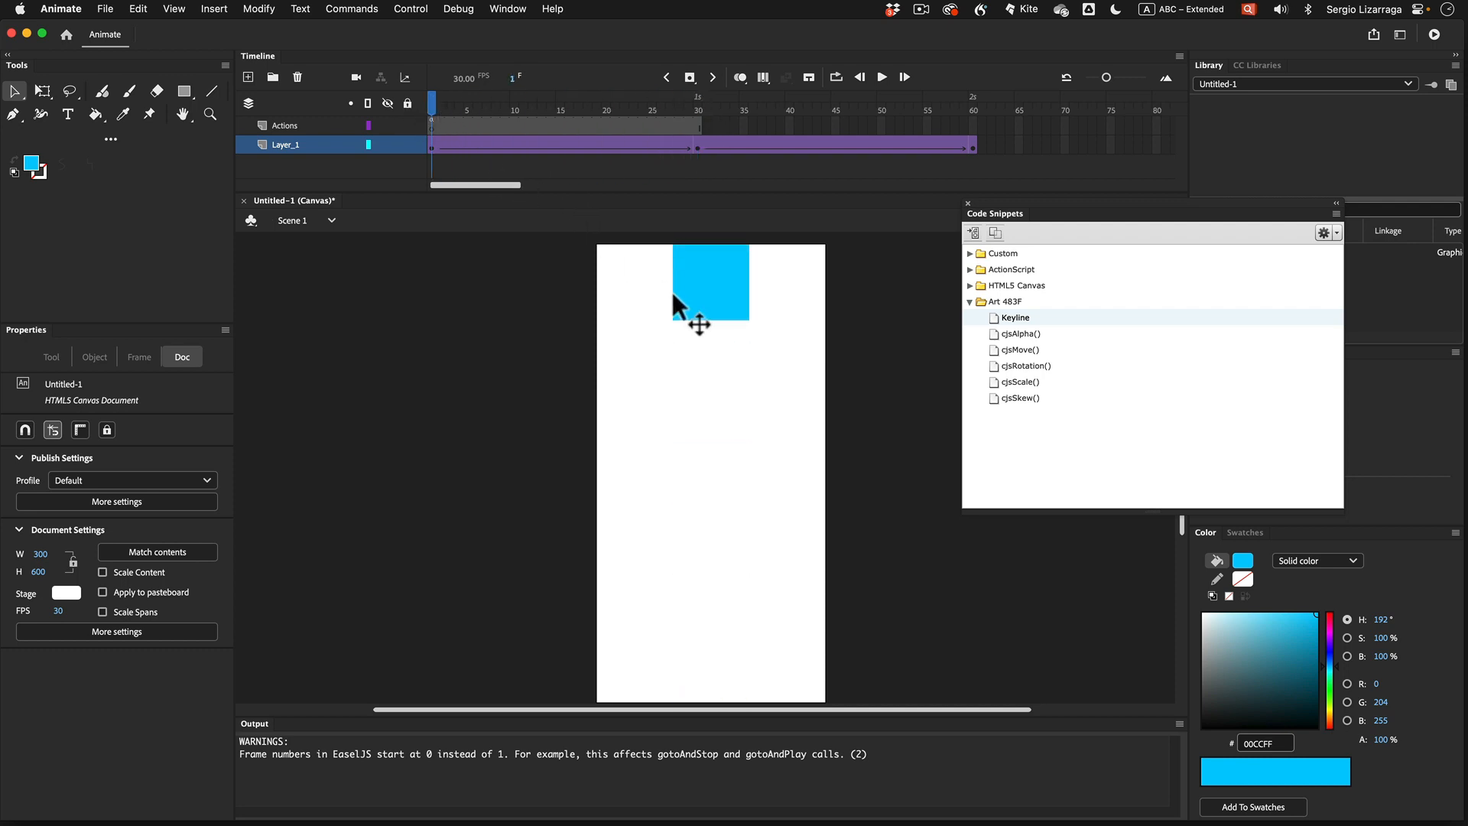
mouse_move(433, 107)
left_mouse_down()
mouse_move(468, 114)
mouse_move(417, 112)
left_mouse_up()
left_click(433, 144)
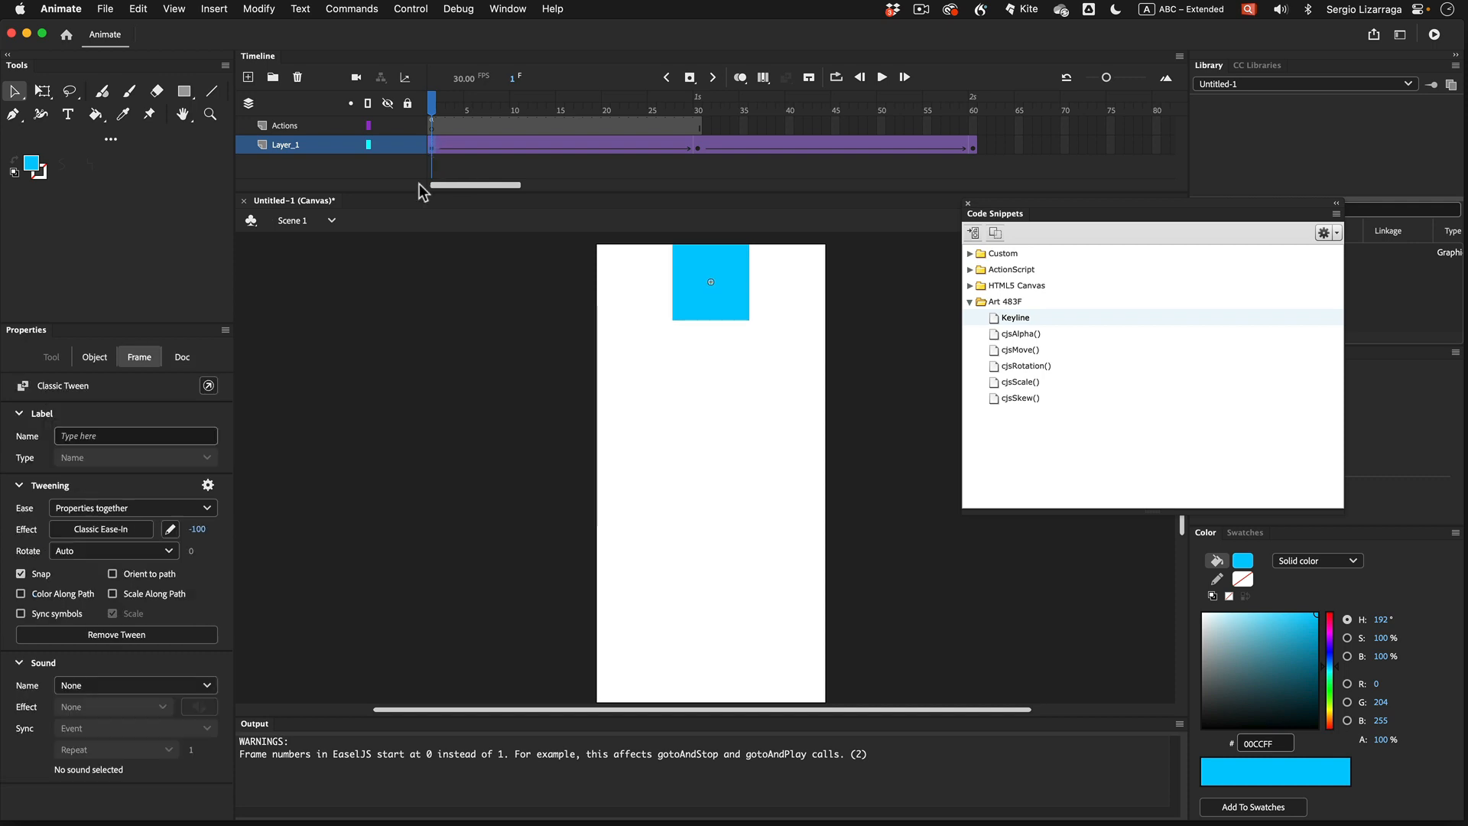
left_click(170, 530)
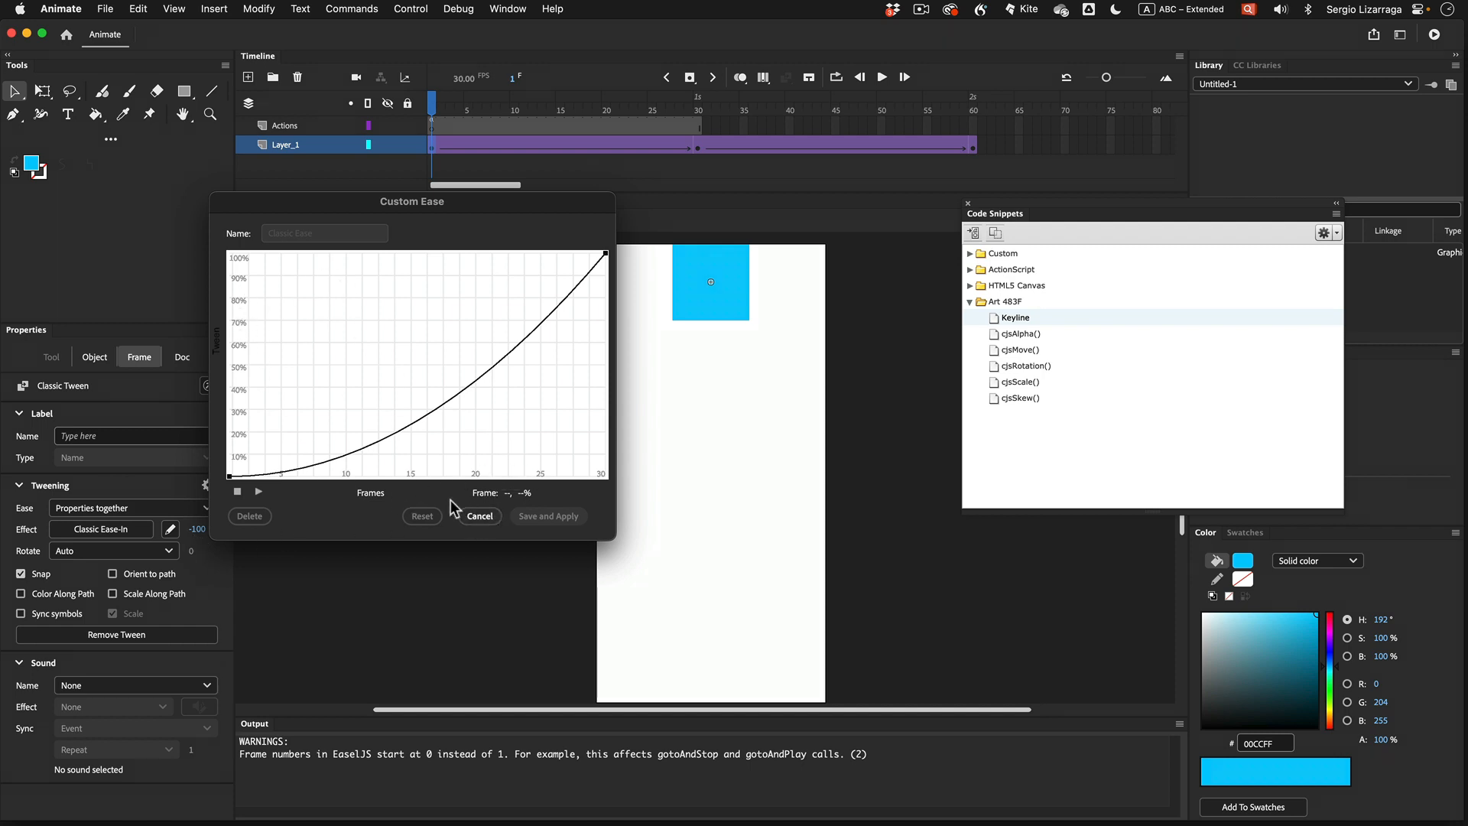
left_click(481, 517)
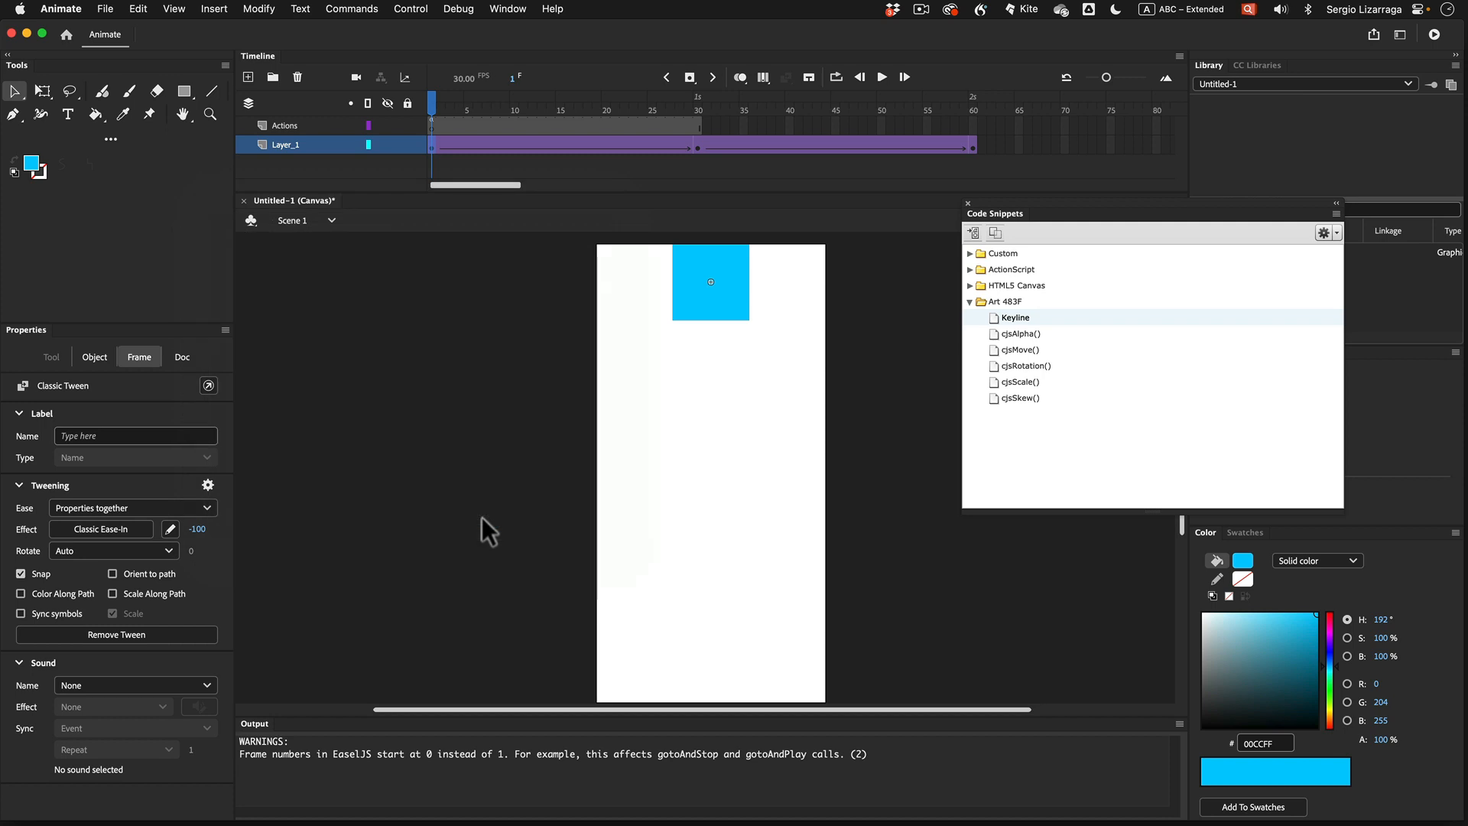
Test the movie in the browser with the ease-in on the first tween, and close the preview
key("super")
key("super+Return")
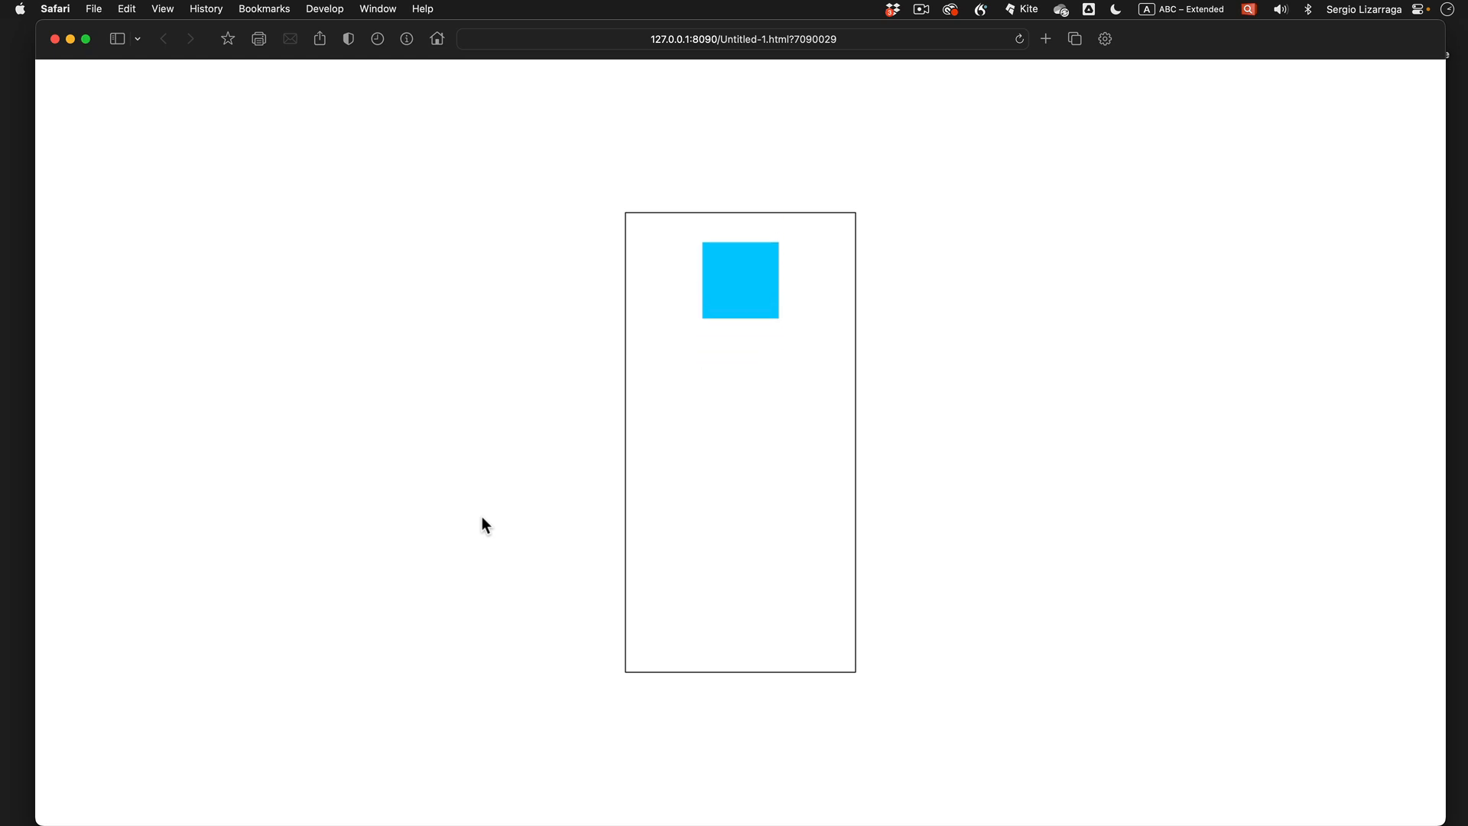
left_click(54, 38)
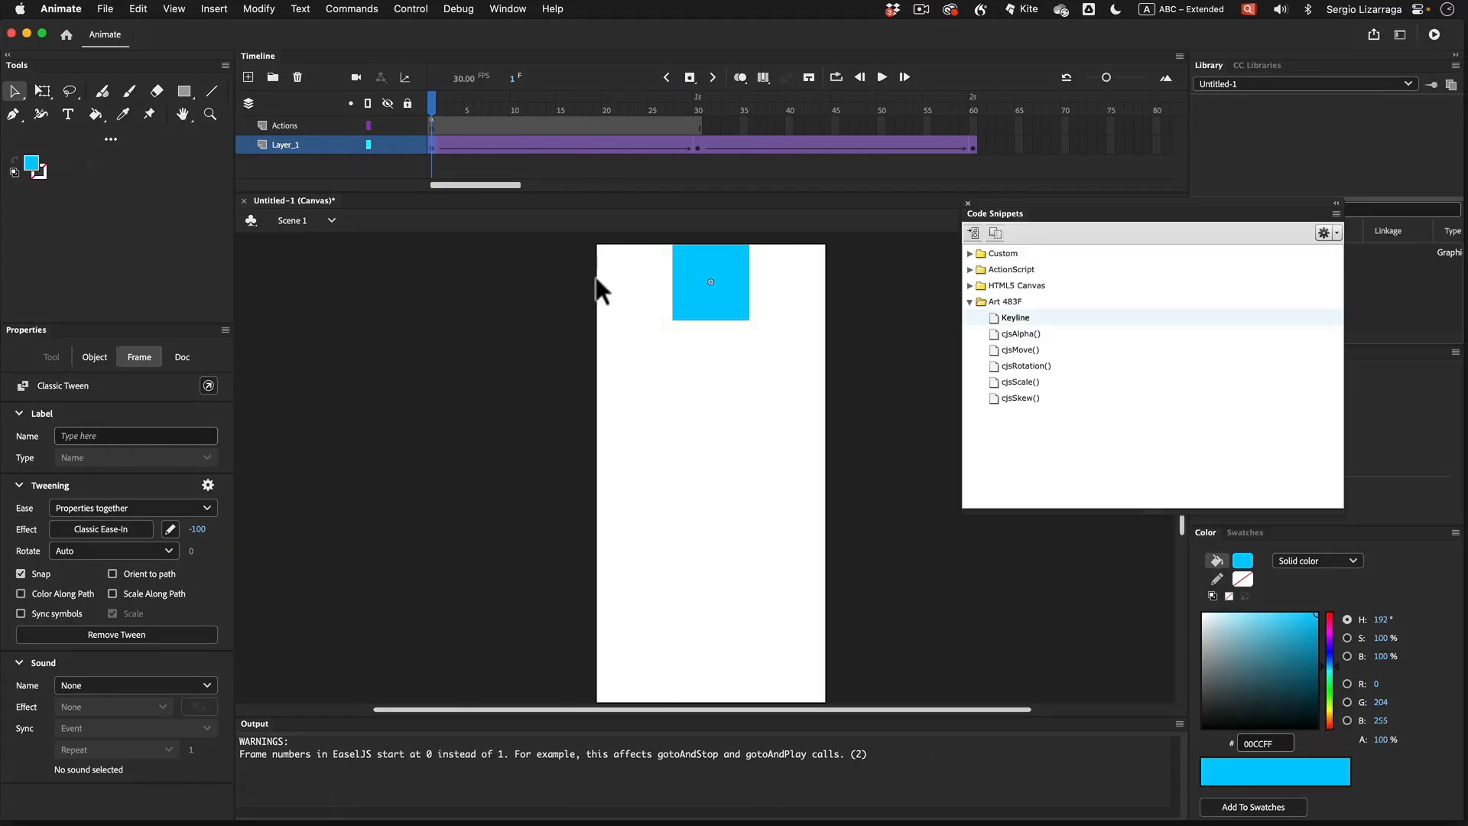
Set the ease of the classic tween starting at frame 30 to 100, and check the square's position at frames 1 and 30
left_click(699, 147)
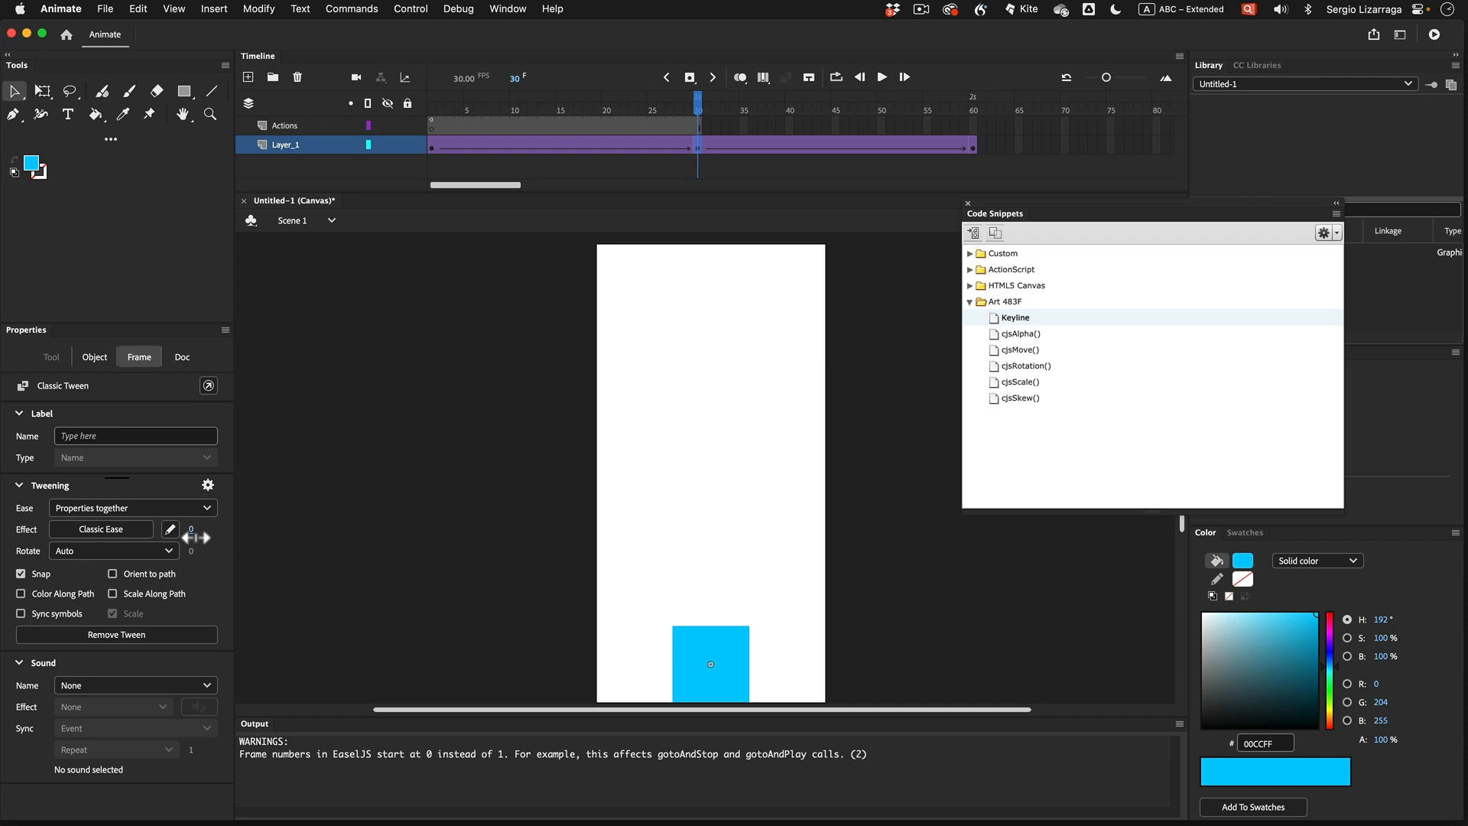
left_click_drag(196, 538, 567, 548)
left_click(431, 146)
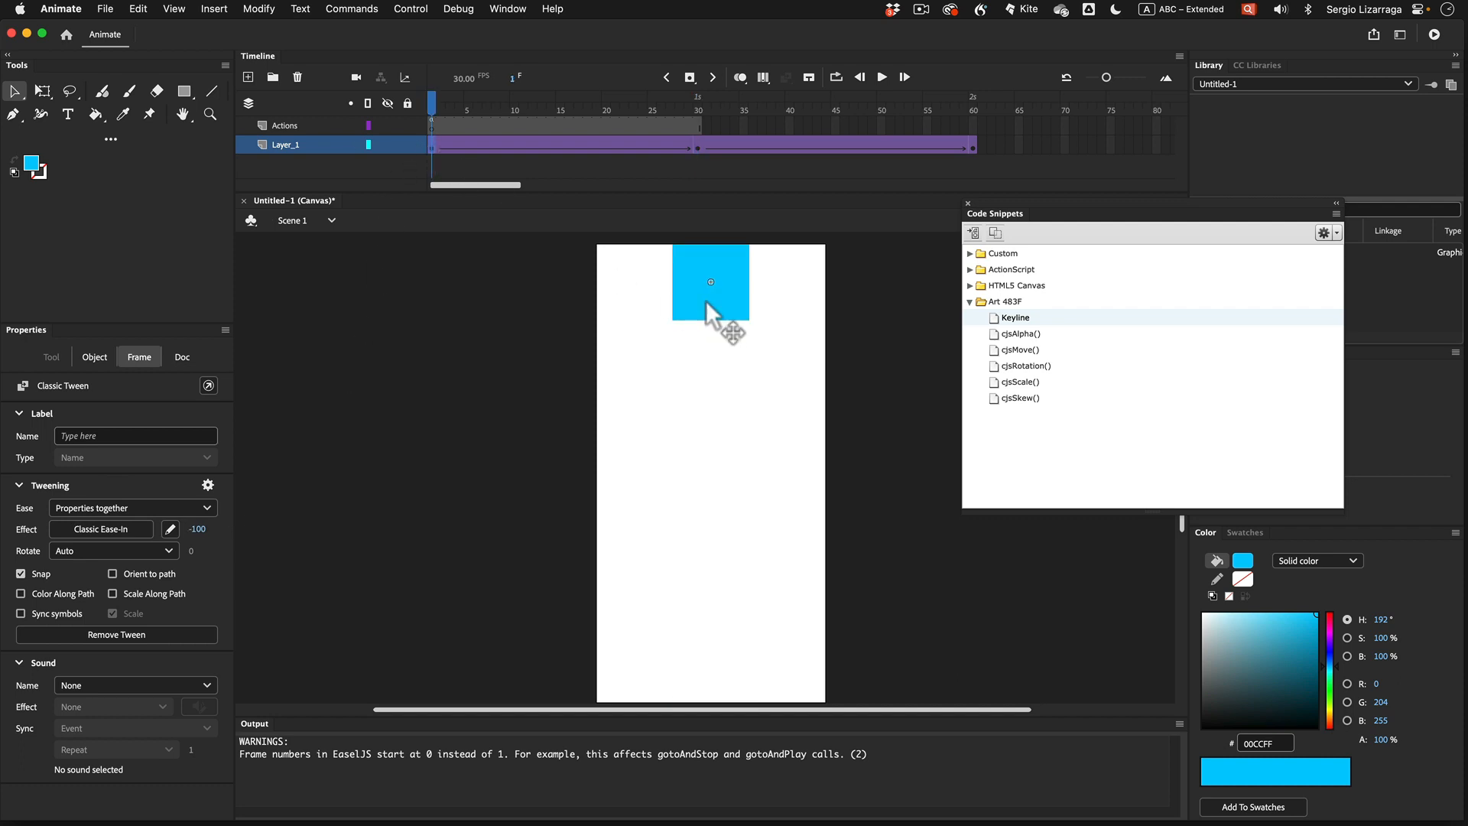
left_click(705, 304)
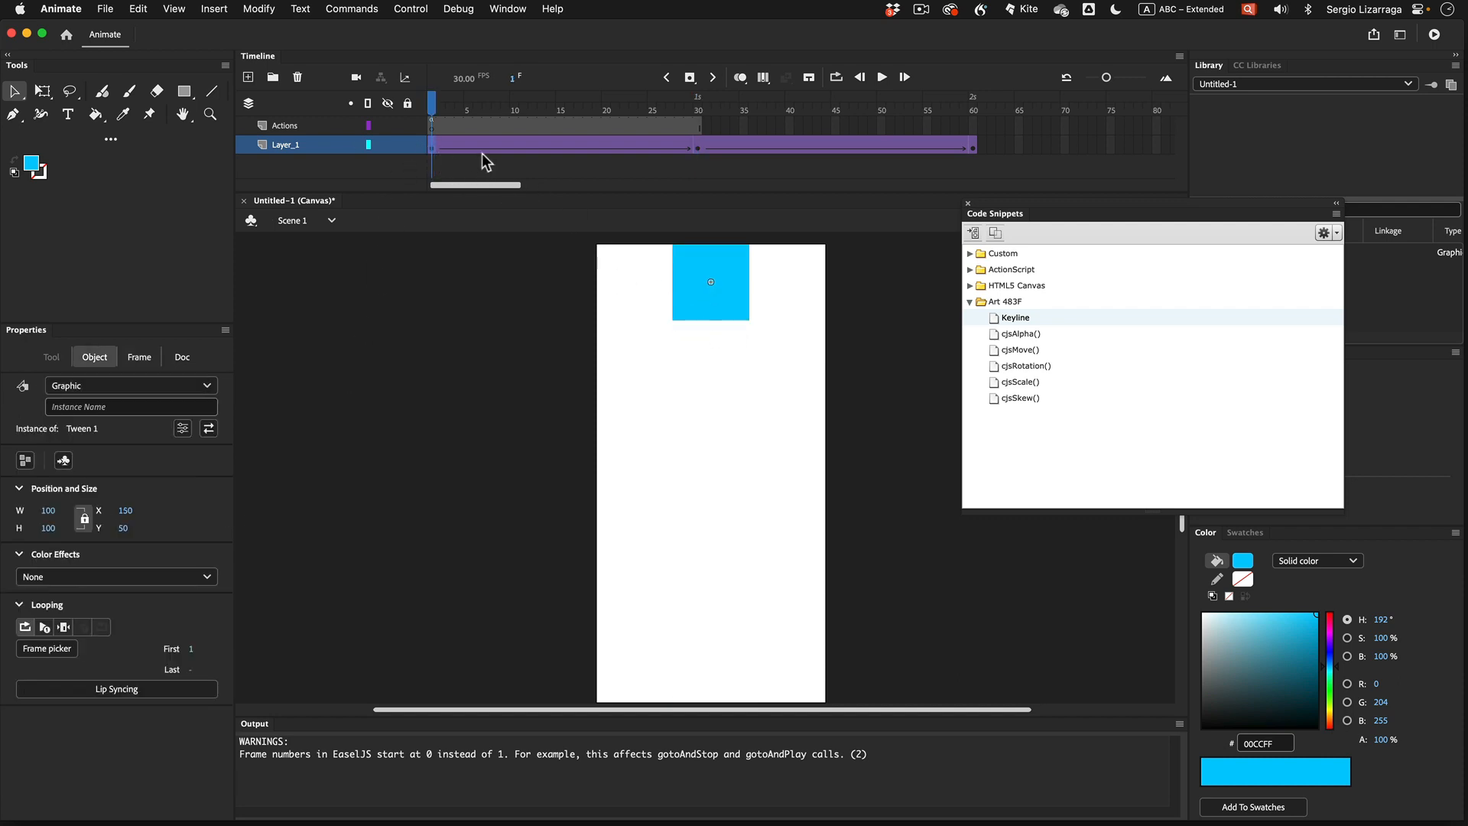
left_click(696, 145)
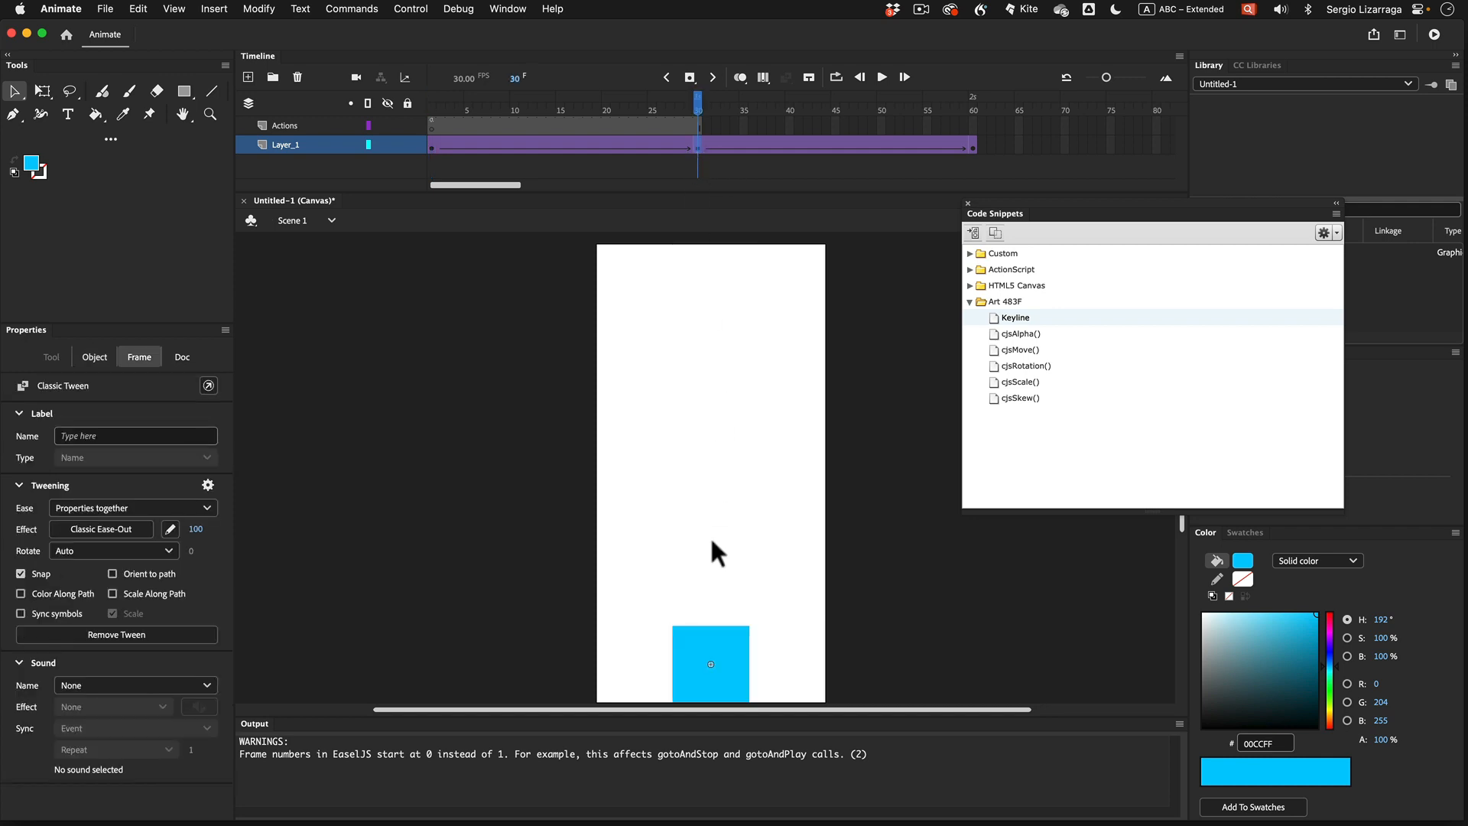
left_click(708, 661)
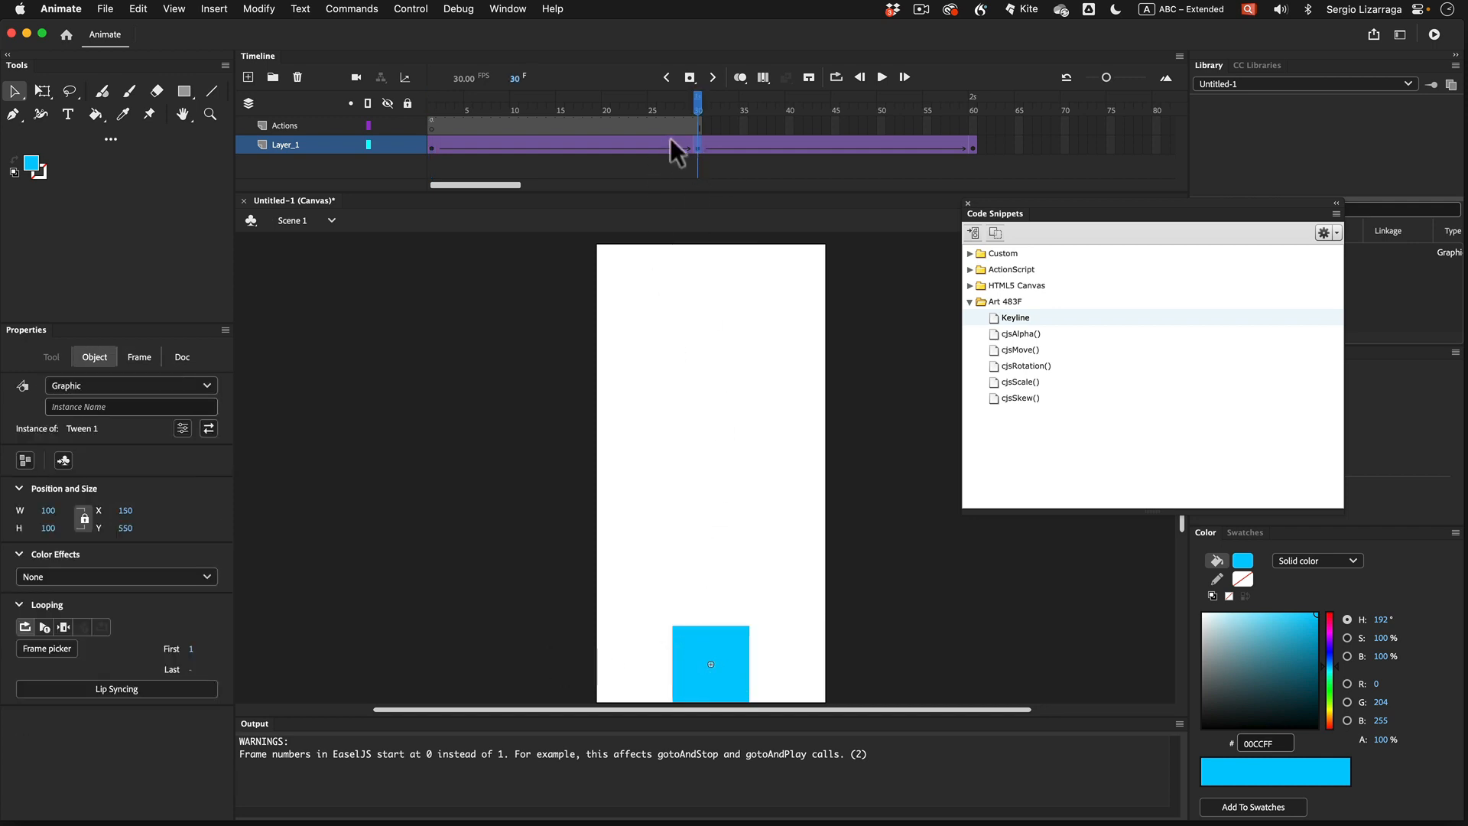
Test the movie in the browser with the ease-out on the second tween, and close the preview
left_click(699, 145)
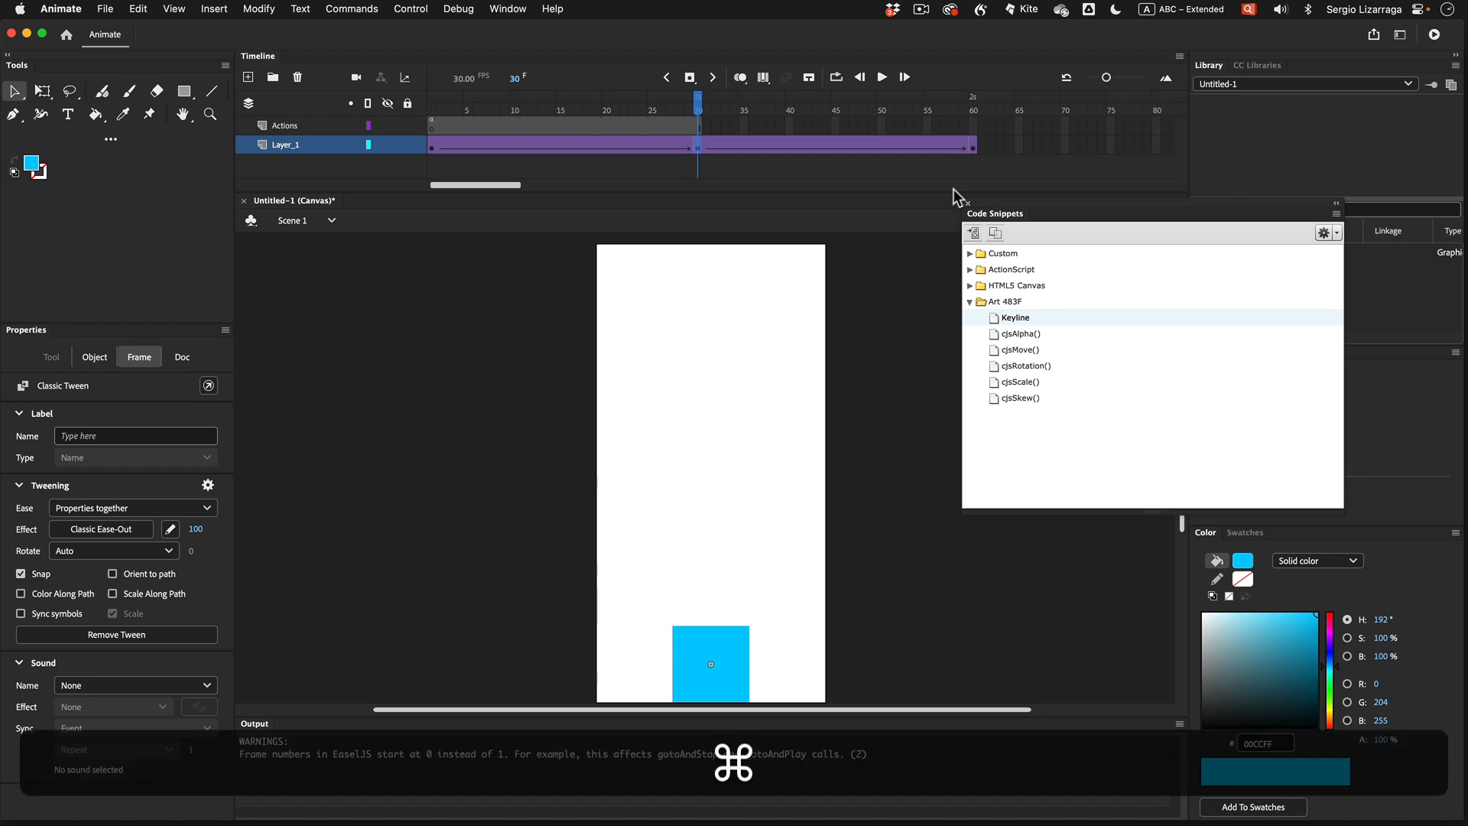
key("super+Return")
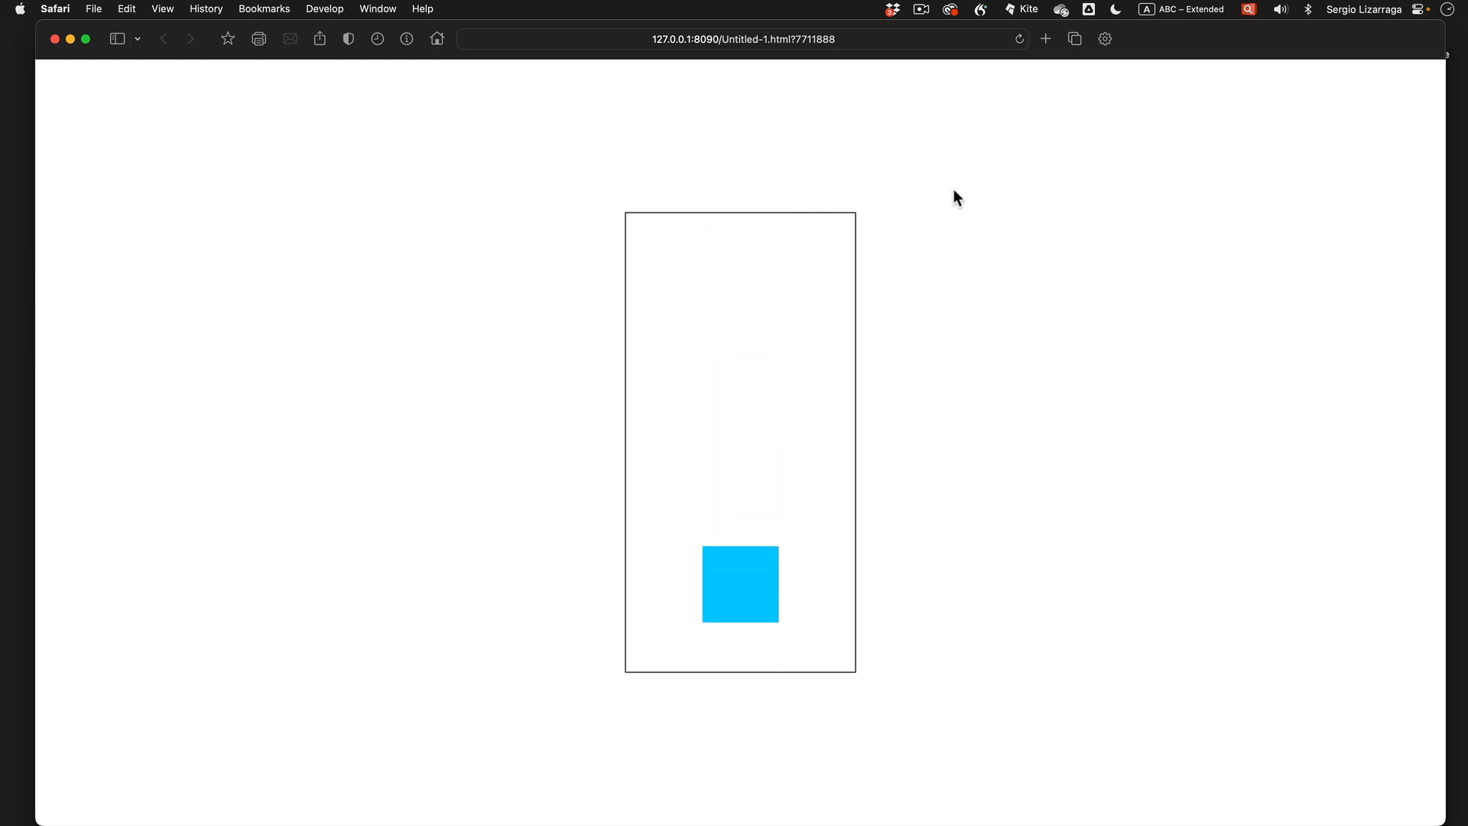
left_click(55, 39)
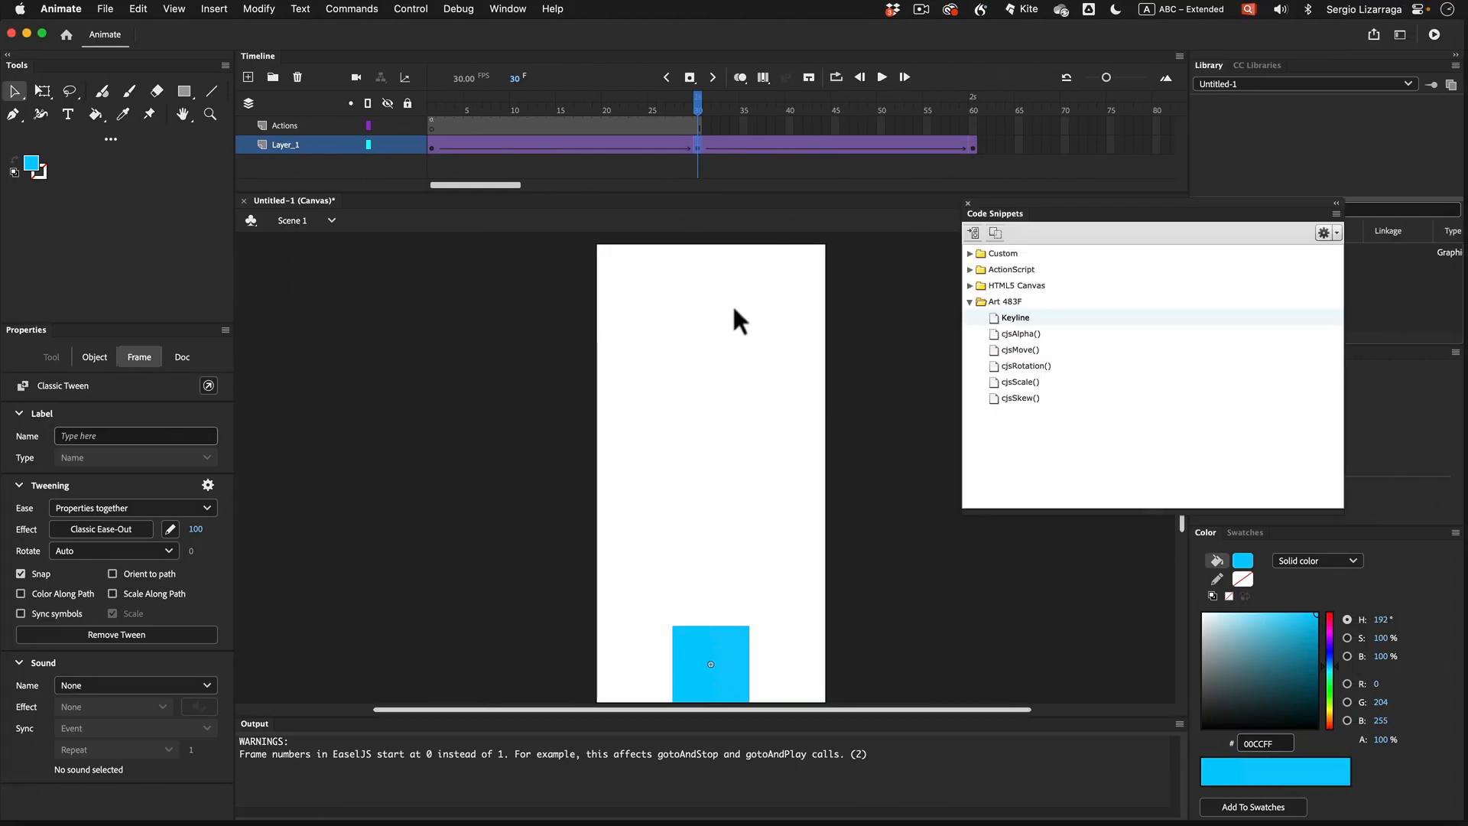
Apply a 100% green Tint (red 0, green 255, blue 0) to the square instance at frame 30
left_click_drag(699, 145, 698, 158)
left_click(742, 660)
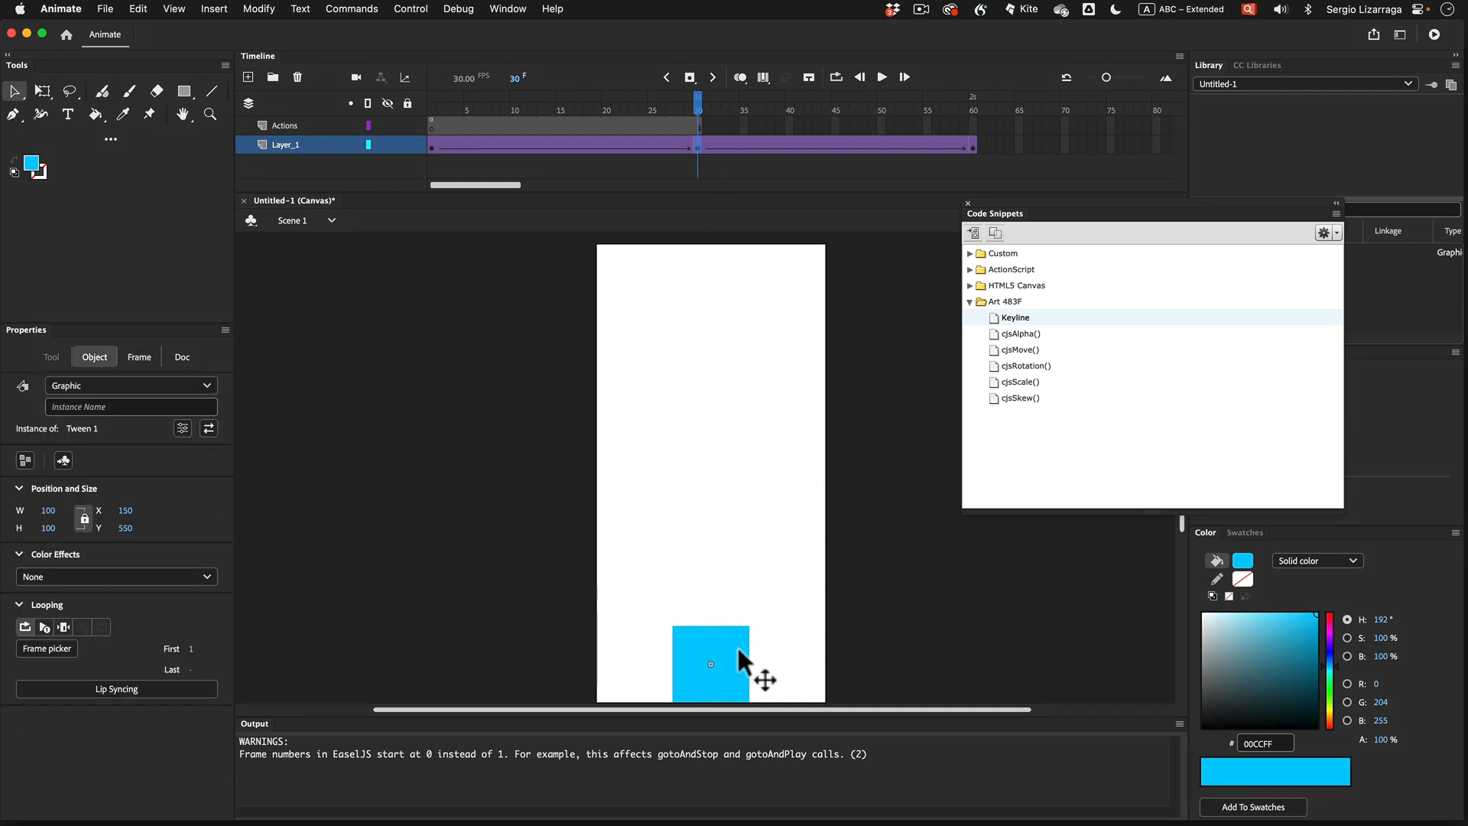
left_click(208, 577)
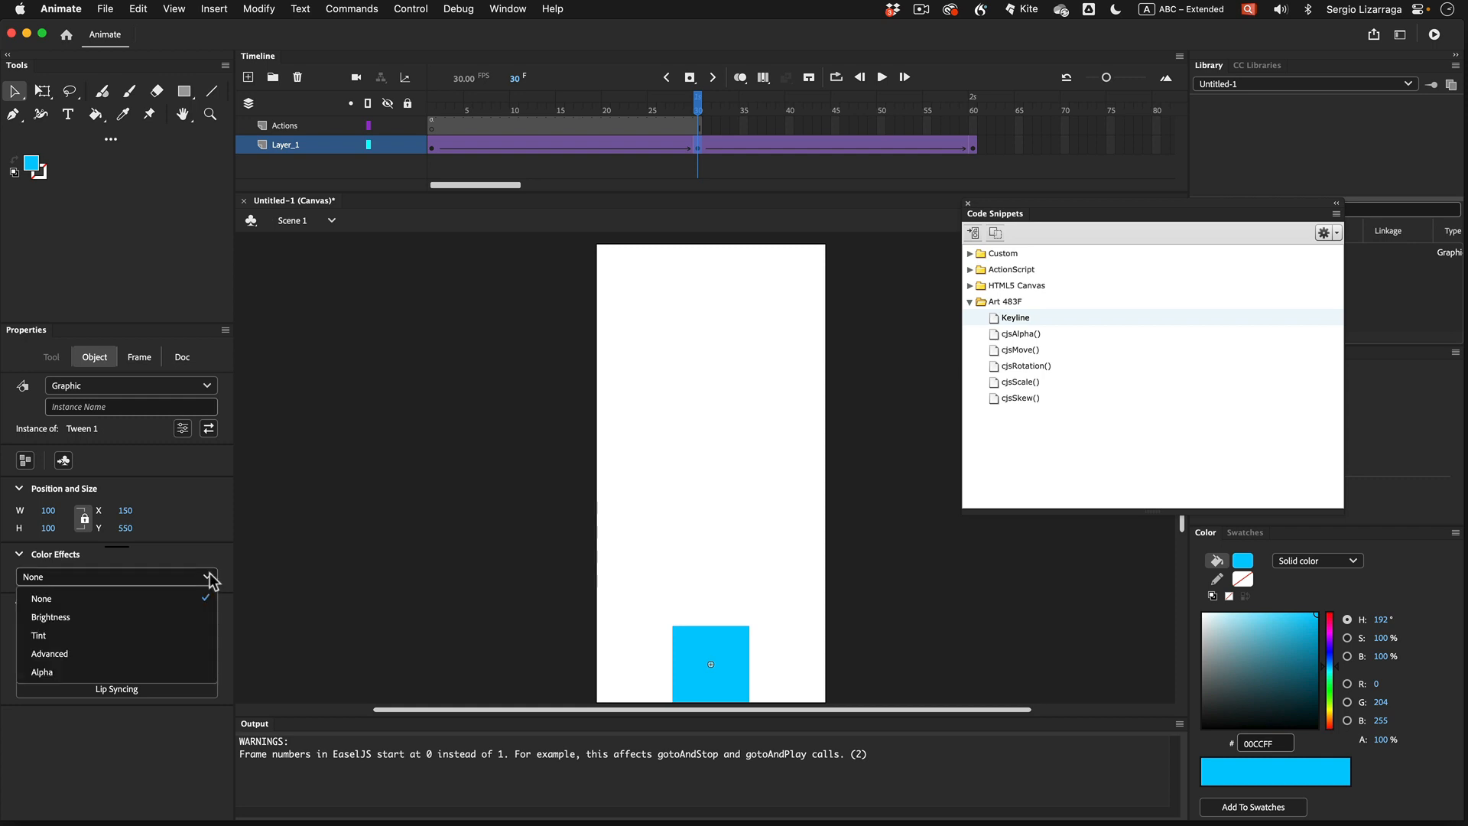
left_click(88, 636)
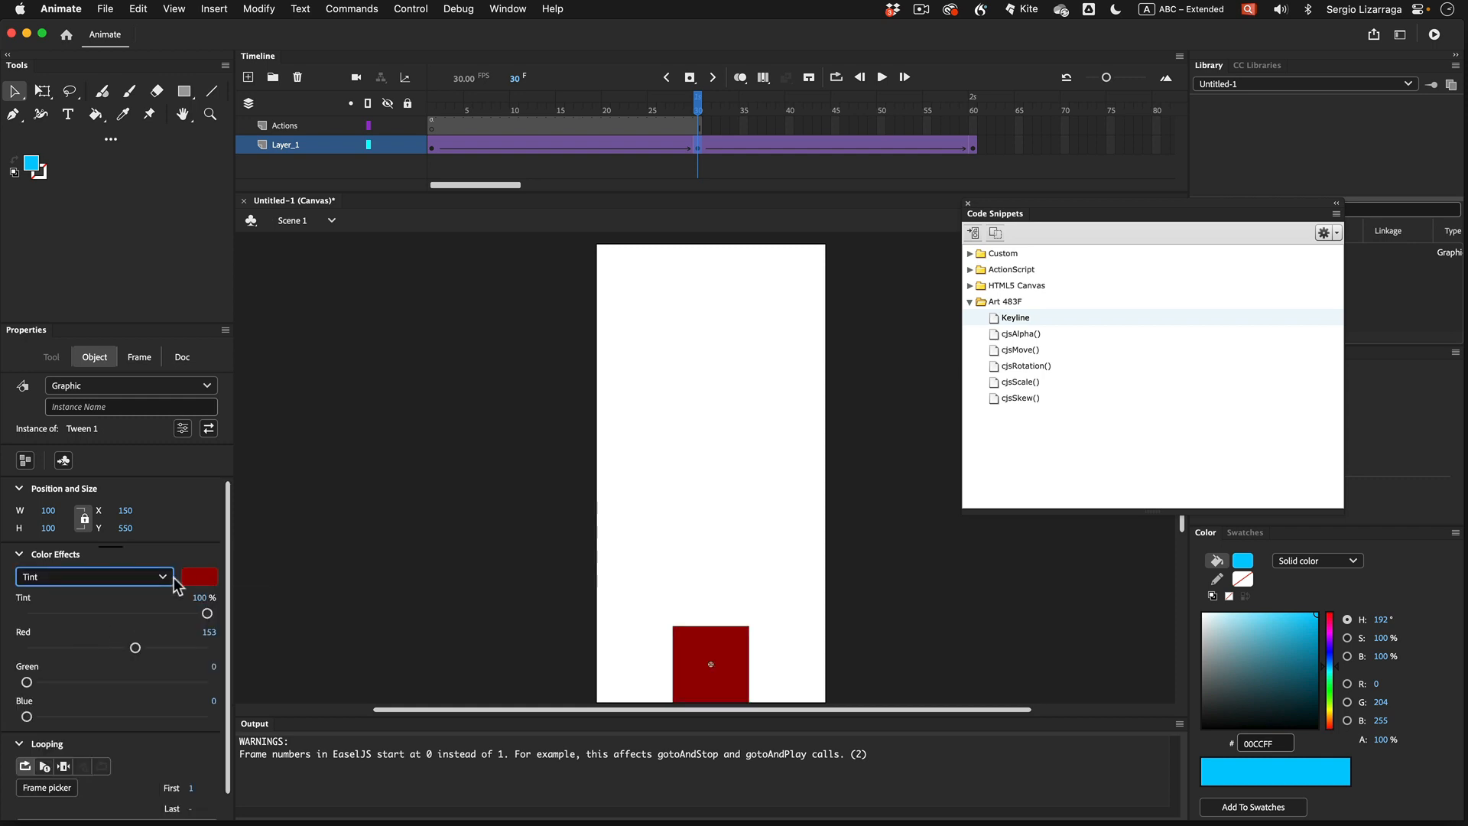
left_click(197, 580)
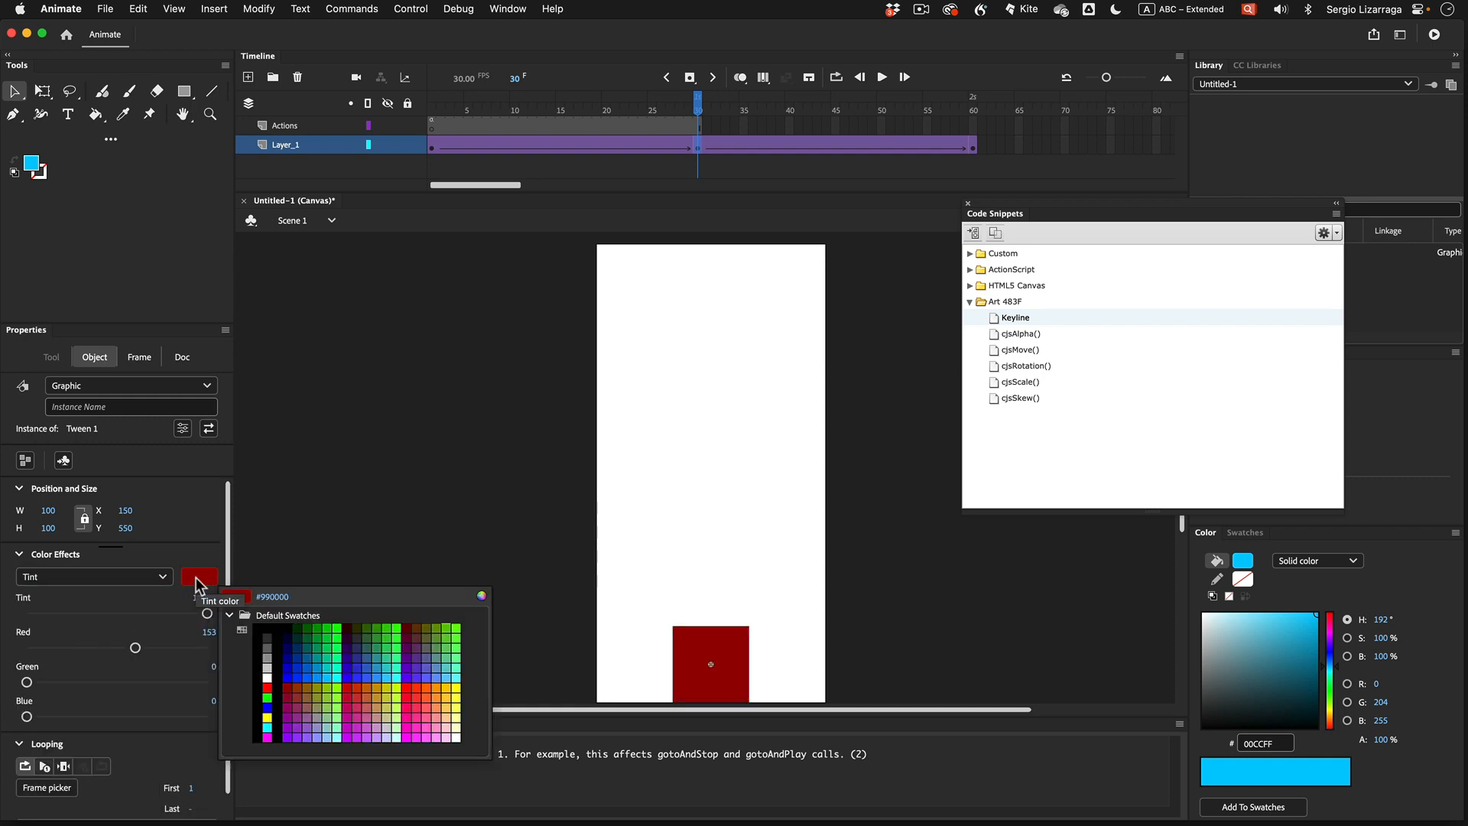
left_click(267, 697)
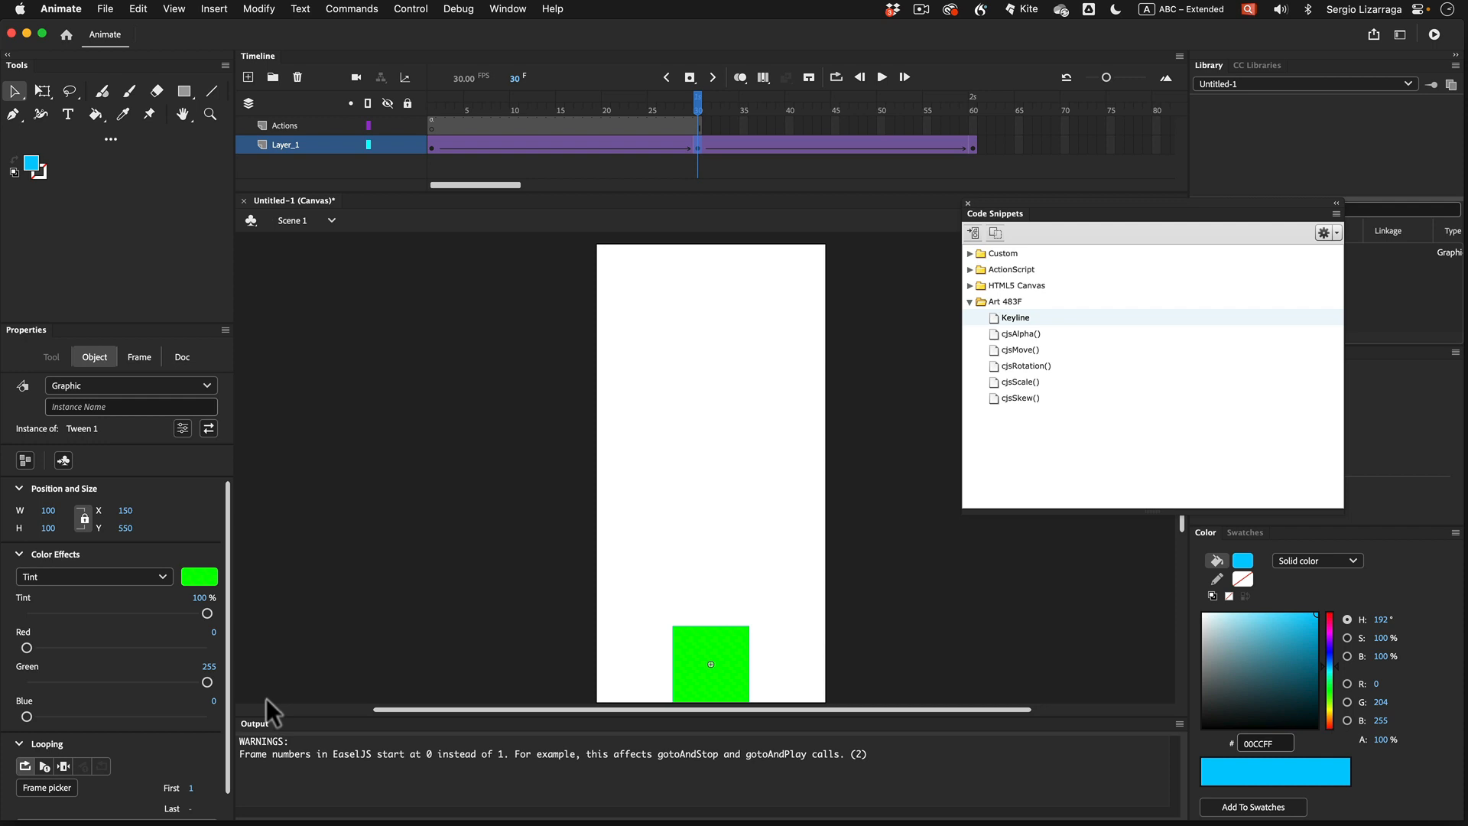
Scrub between frames 1 and 60 to check the color tween, test the movie in the browser, and close the preview
left_click(696, 107)
left_click_drag(694, 98, 552, 113)
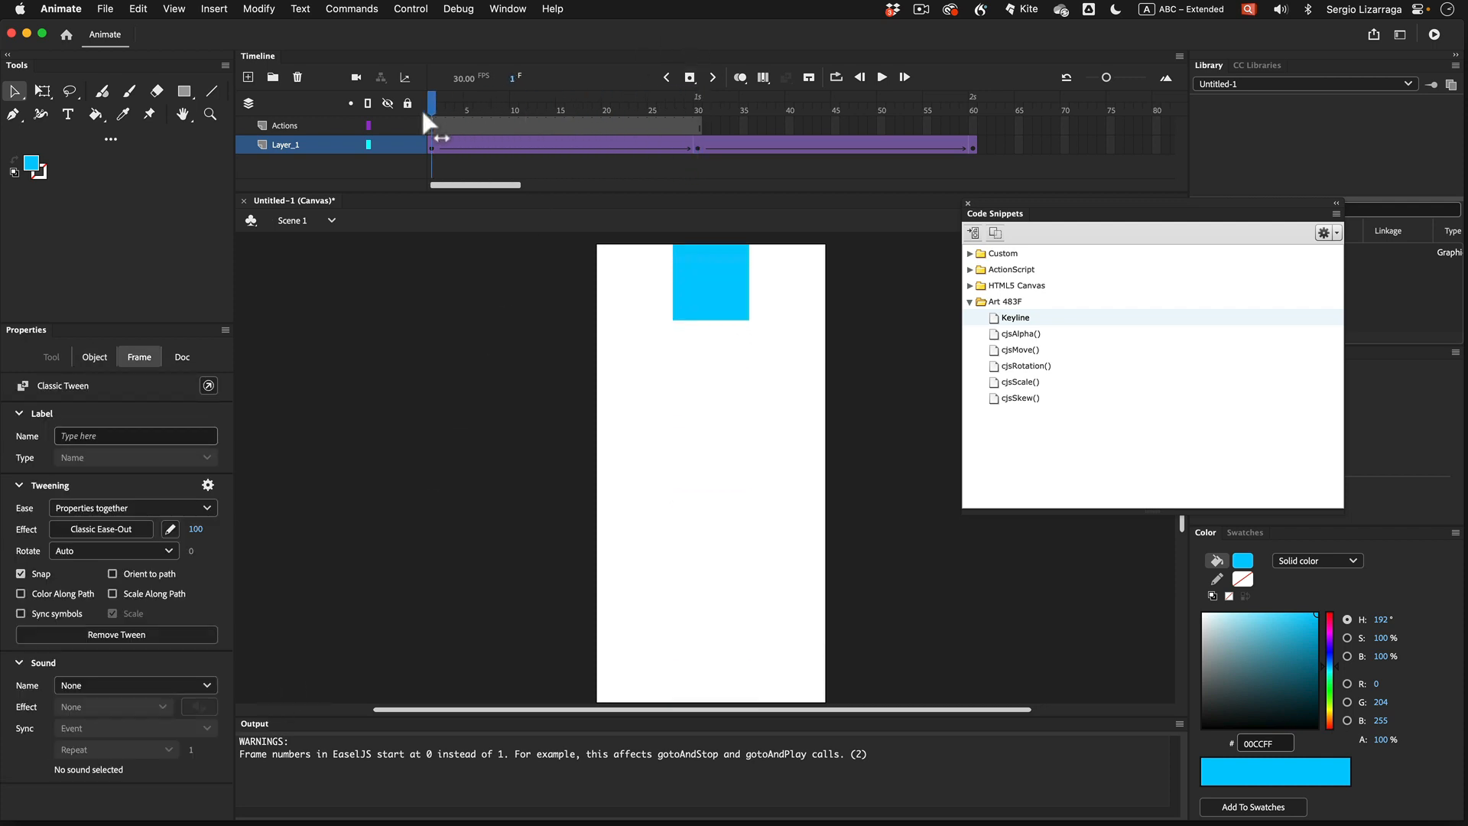
left_click_drag(423, 113, 988, 135)
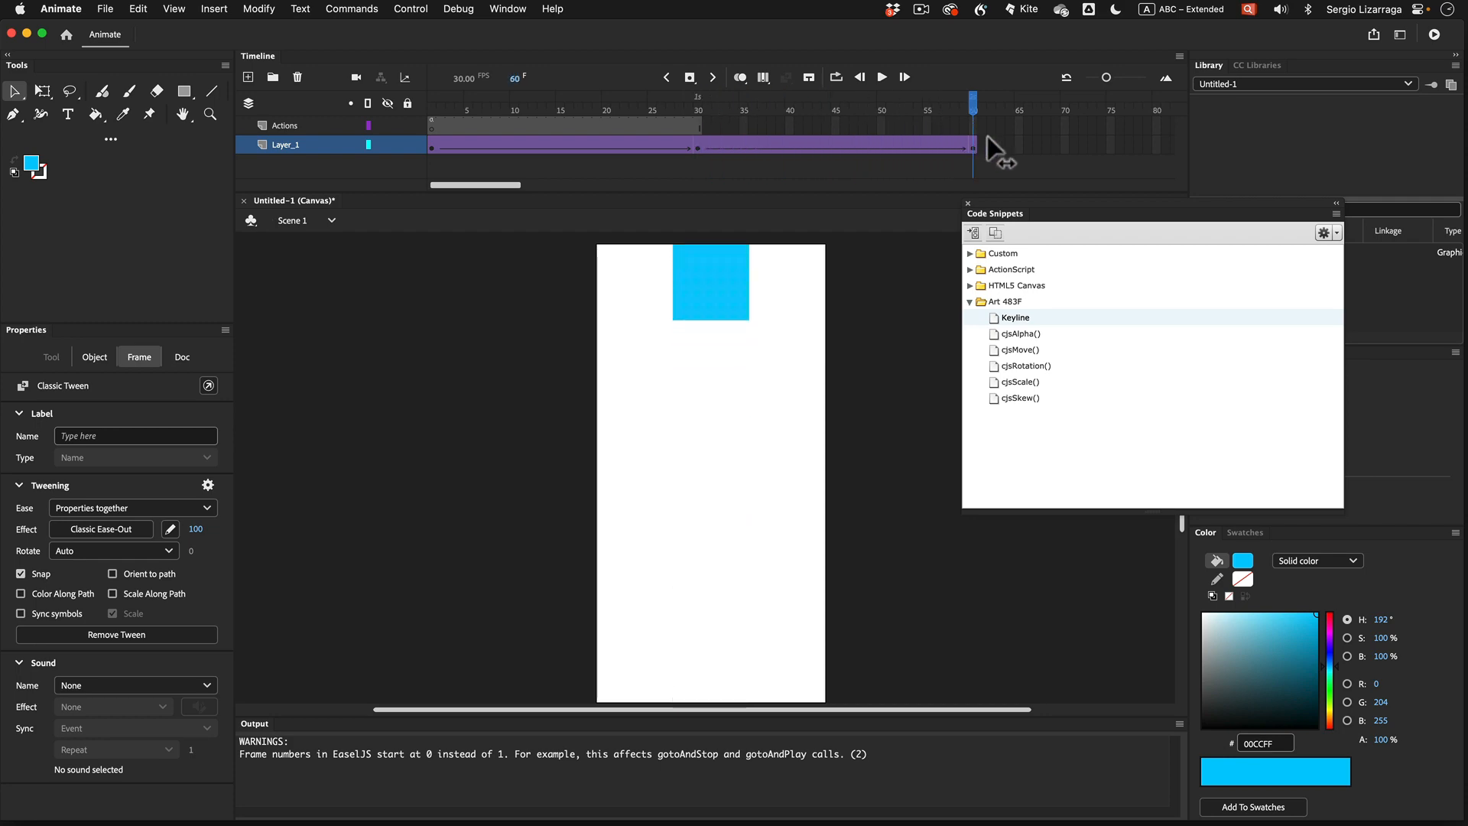
key("super+Return")
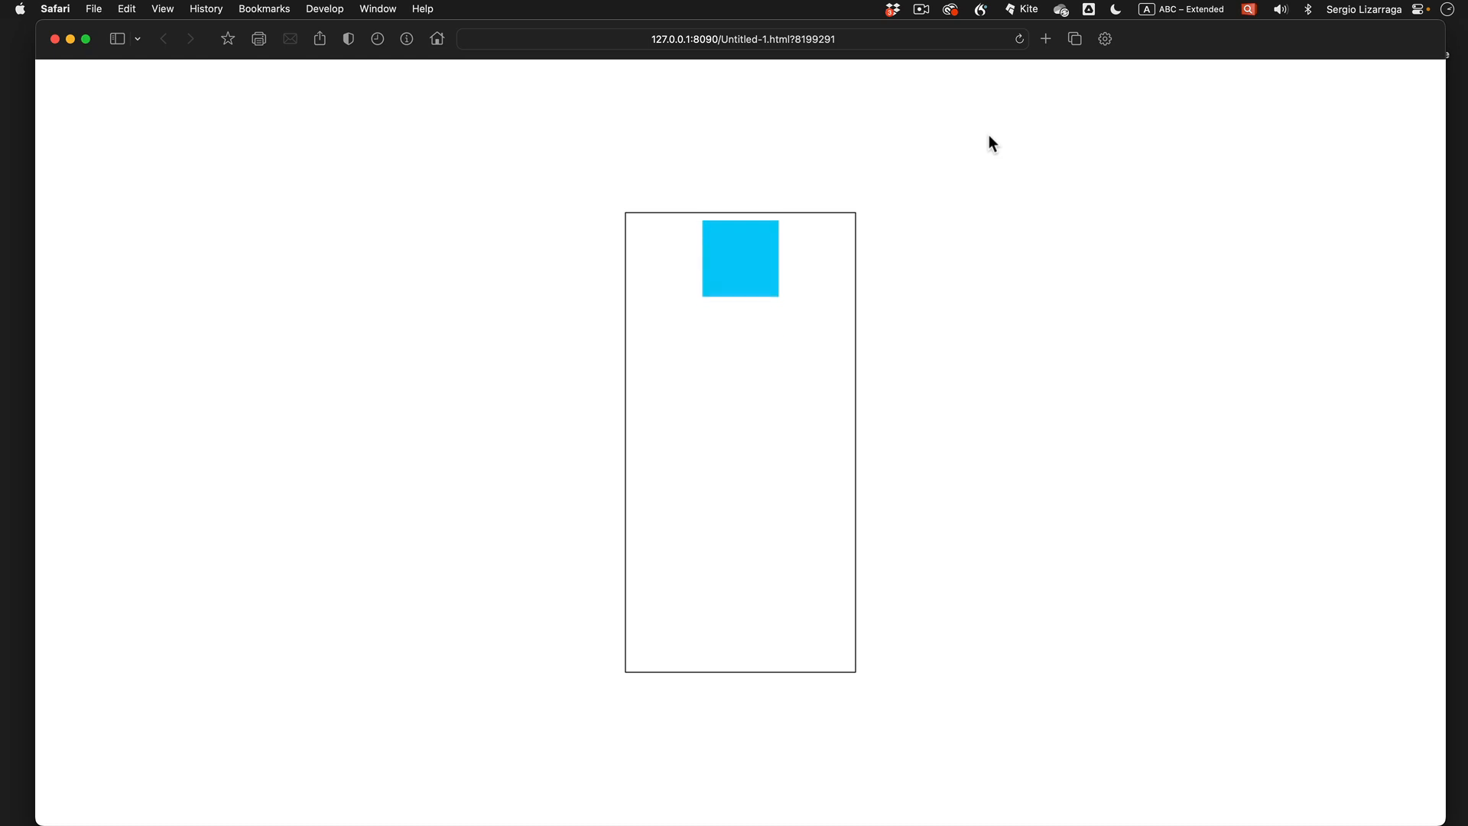
left_click(55, 39)
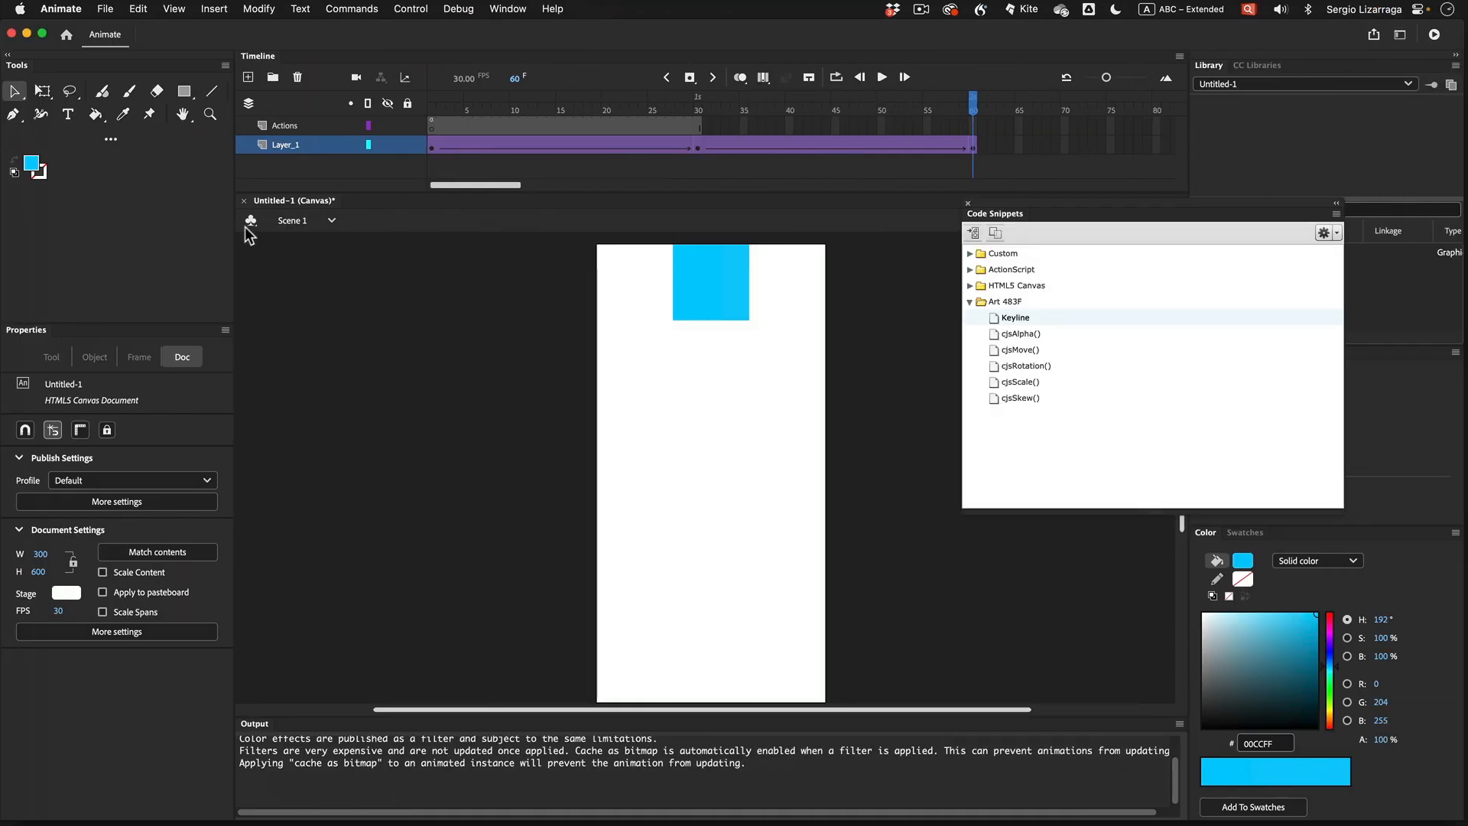
Try to rotate the green square at frame 30 freehand with the Free Transform tool, undoing the changes
left_click(698, 145)
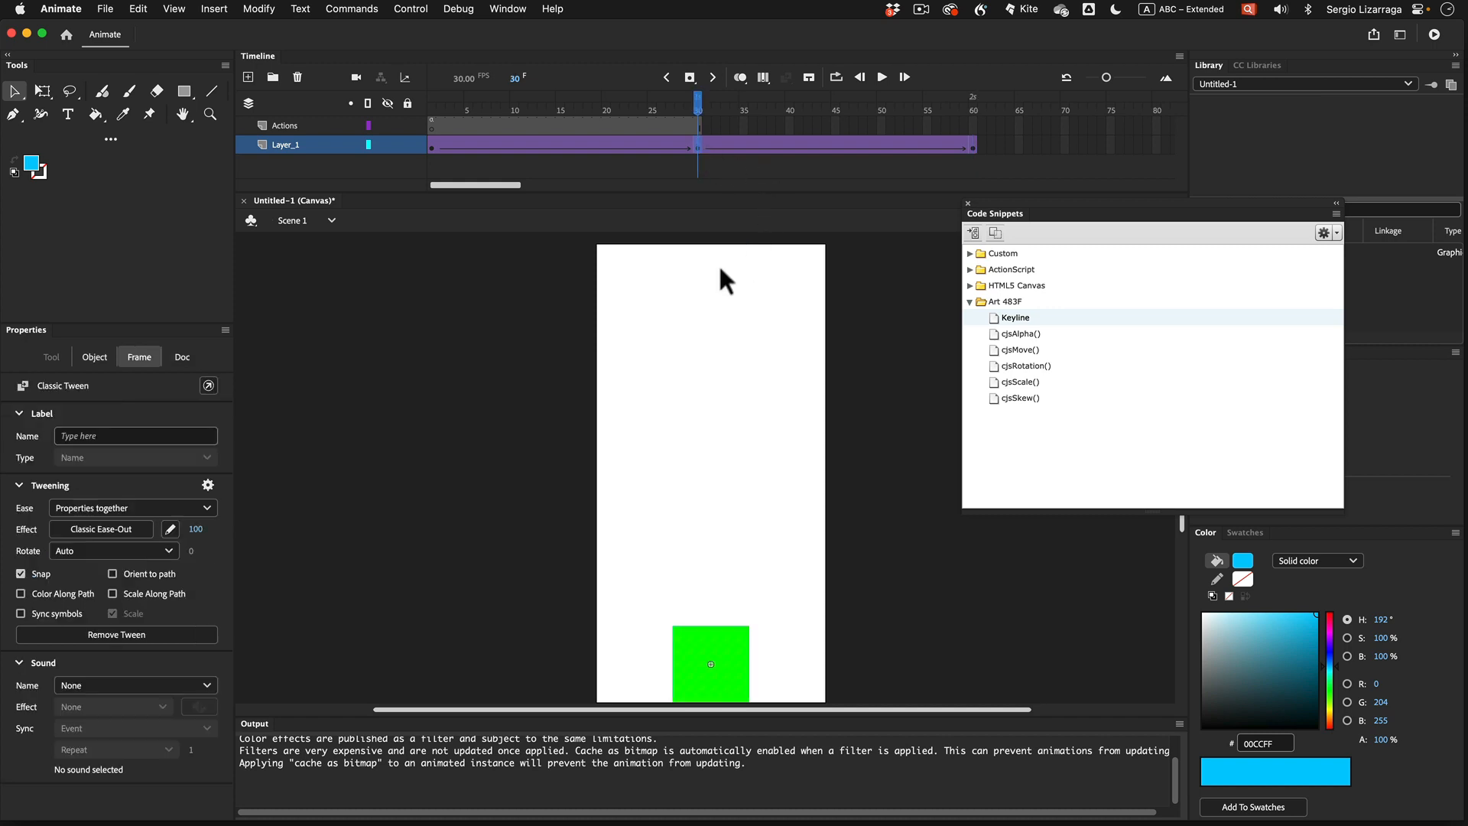
left_click(43, 92)
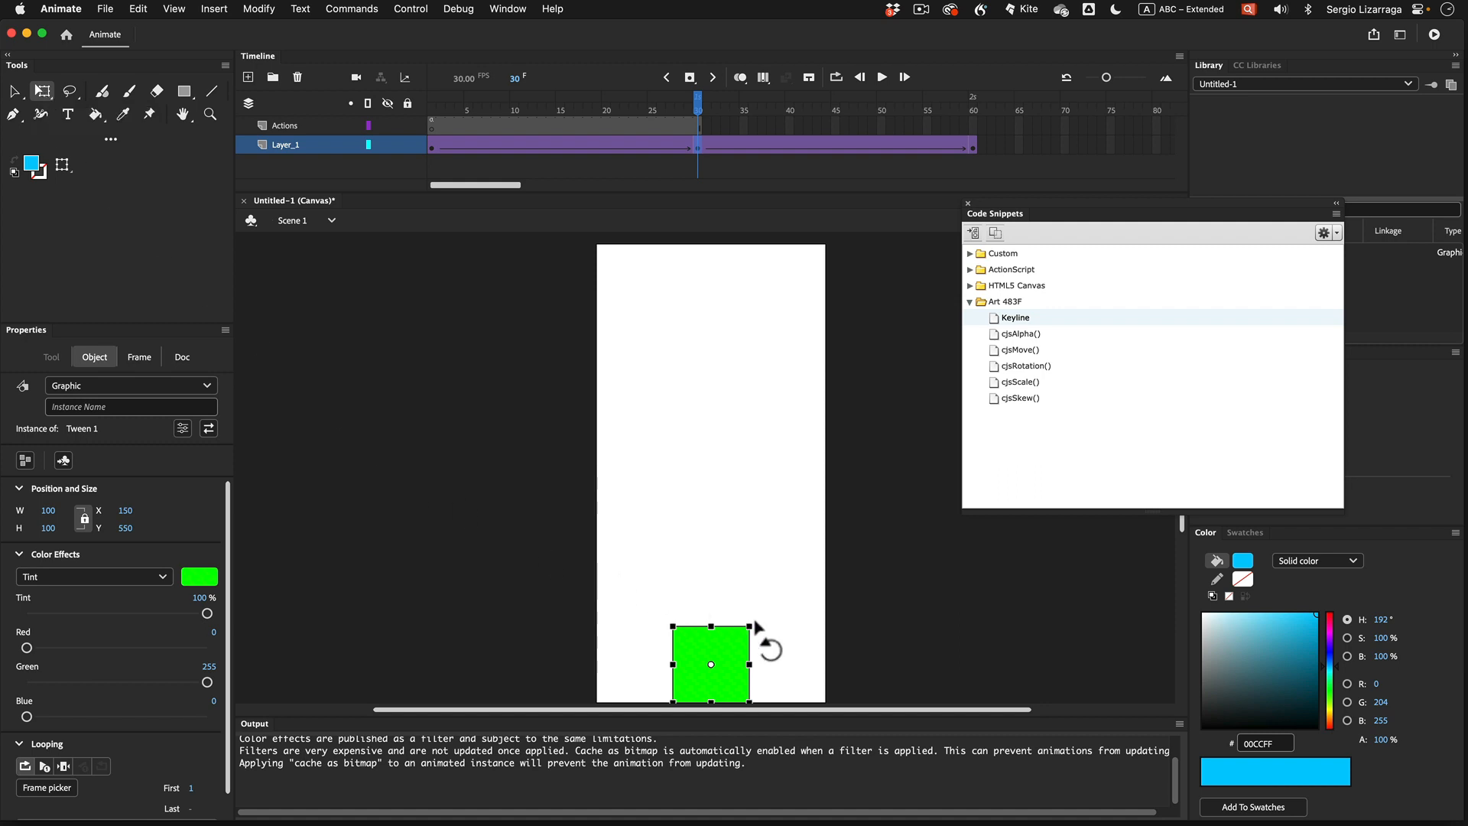
left_click_drag(755, 621, 757, 701)
key("shift")
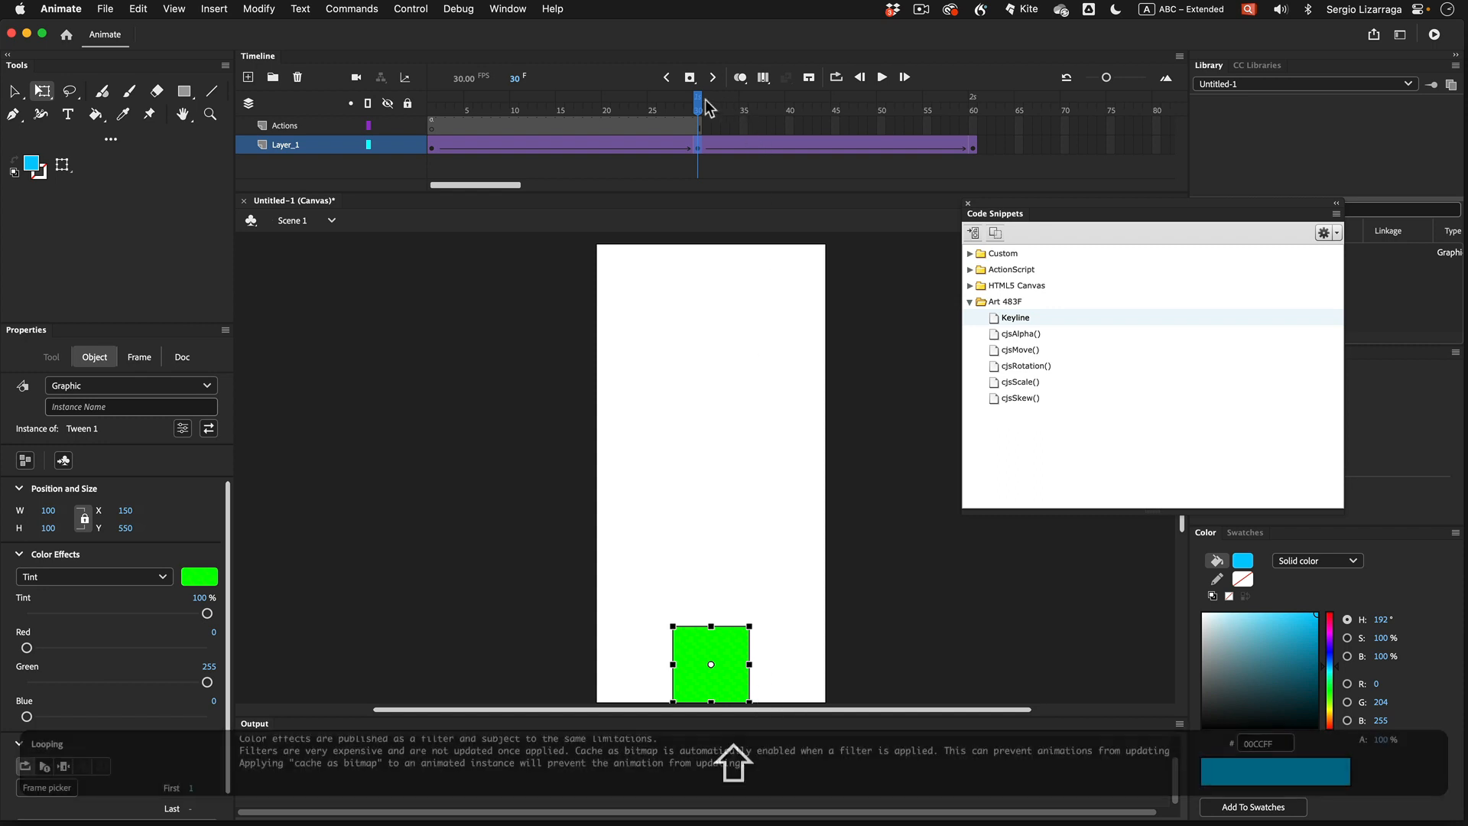
left_click_drag(698, 98, 695, 141)
left_click(696, 147)
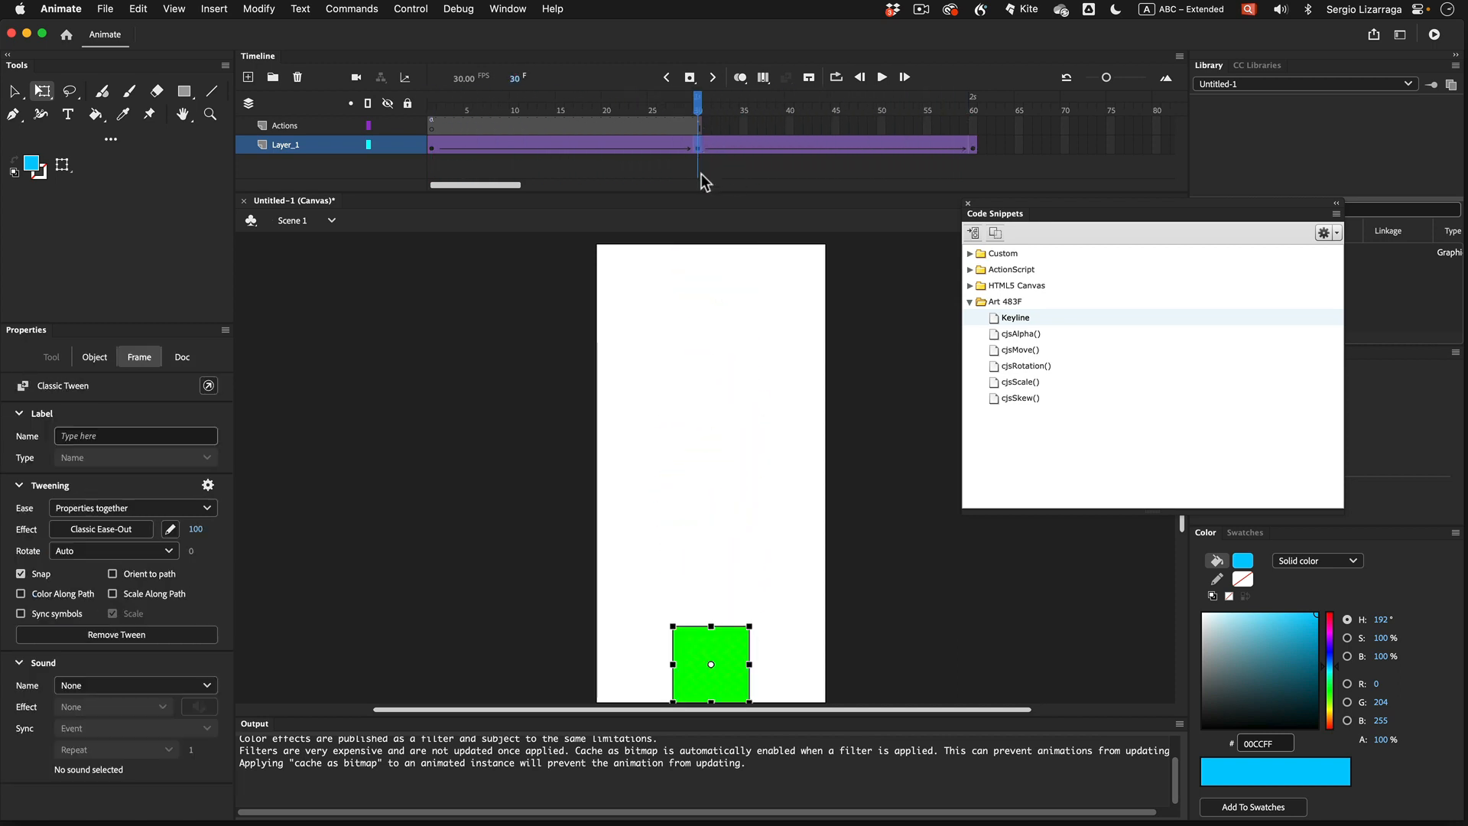
key("super+z")
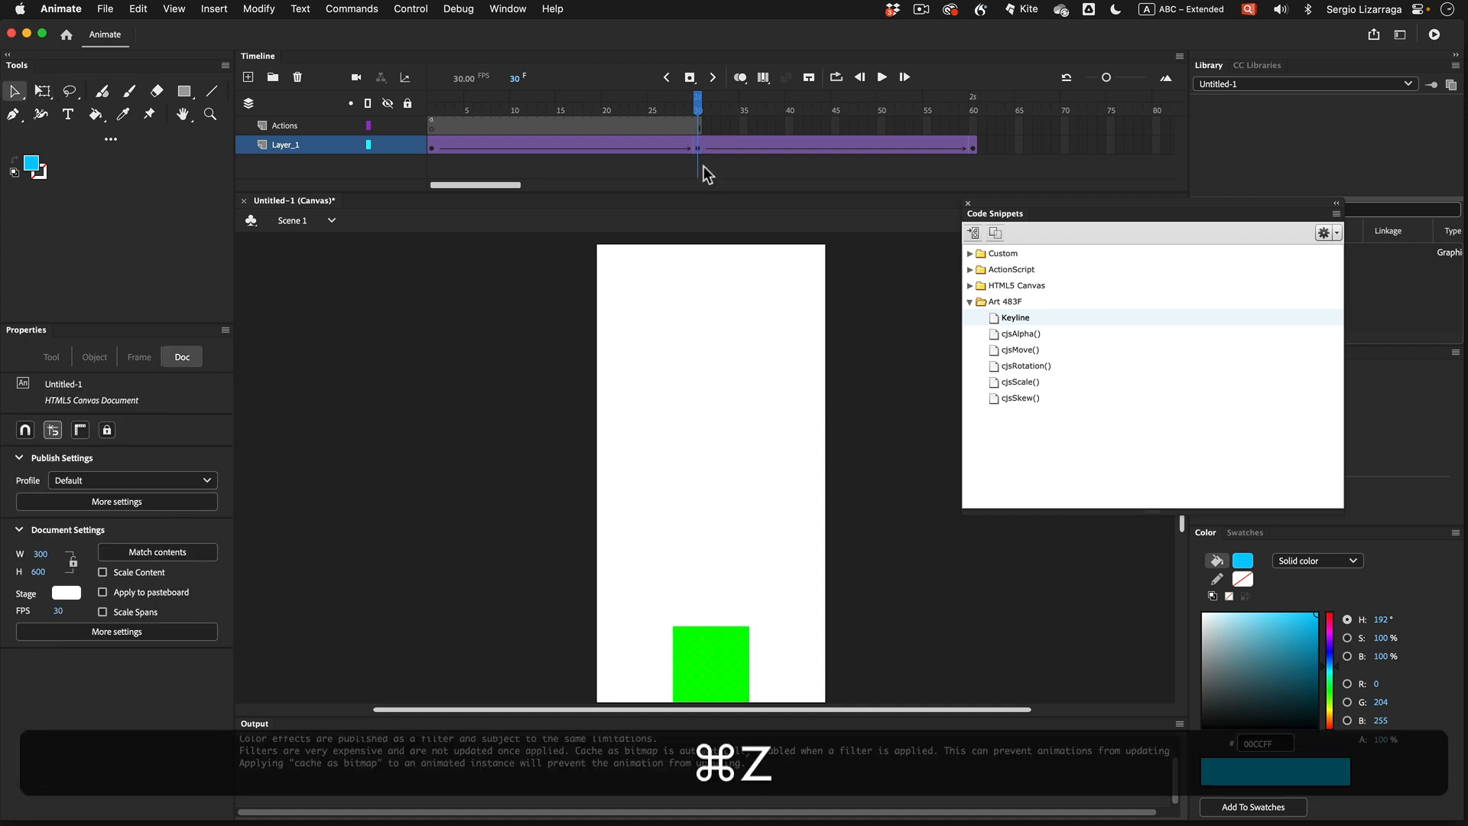
key("super+z")
mouse_move(697, 106)
left_mouse_down()
mouse_move(517, 106)
mouse_move(696, 108)
left_mouse_up()
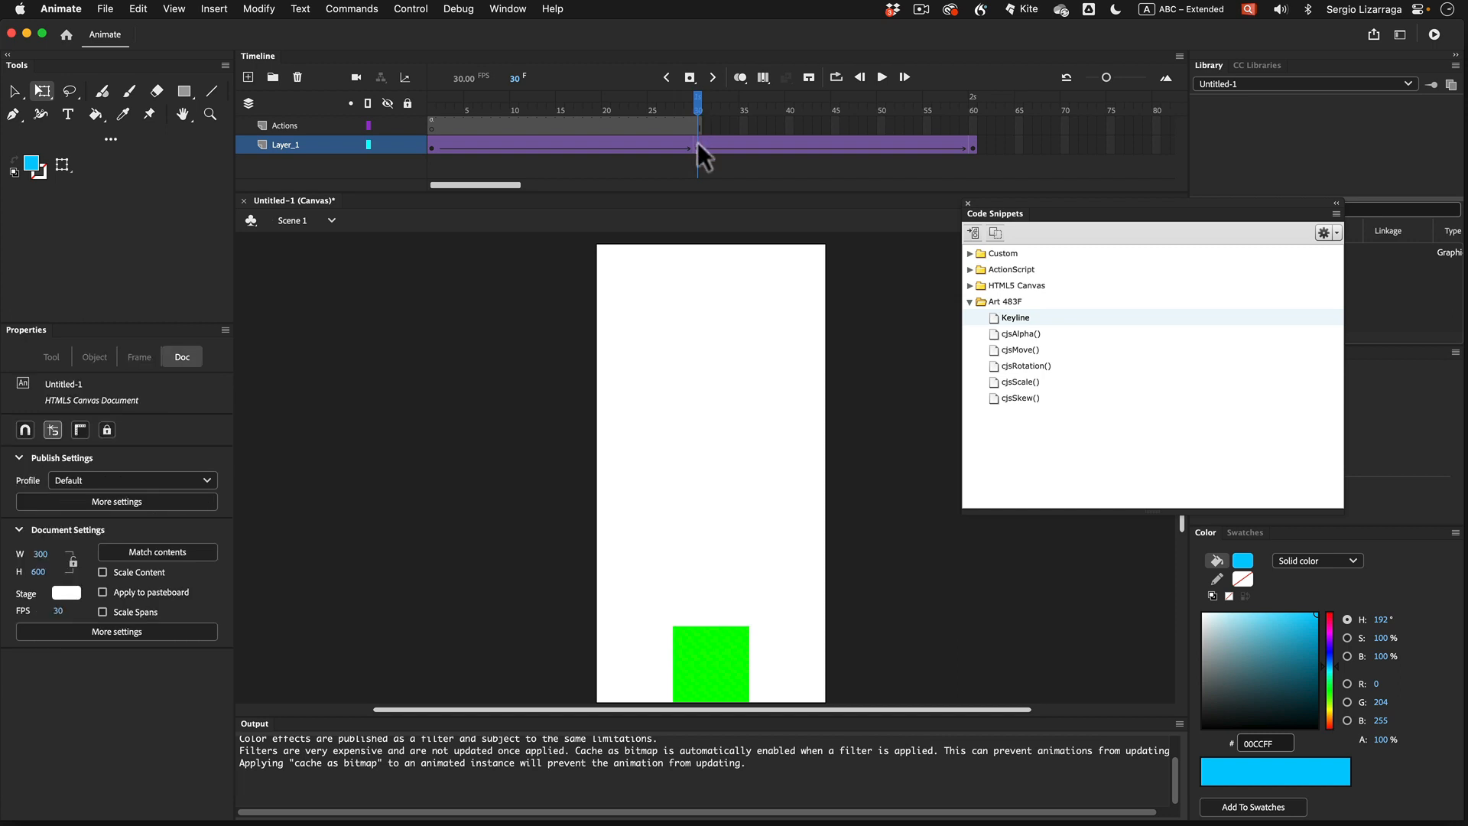
left_click(696, 146)
left_click(707, 685)
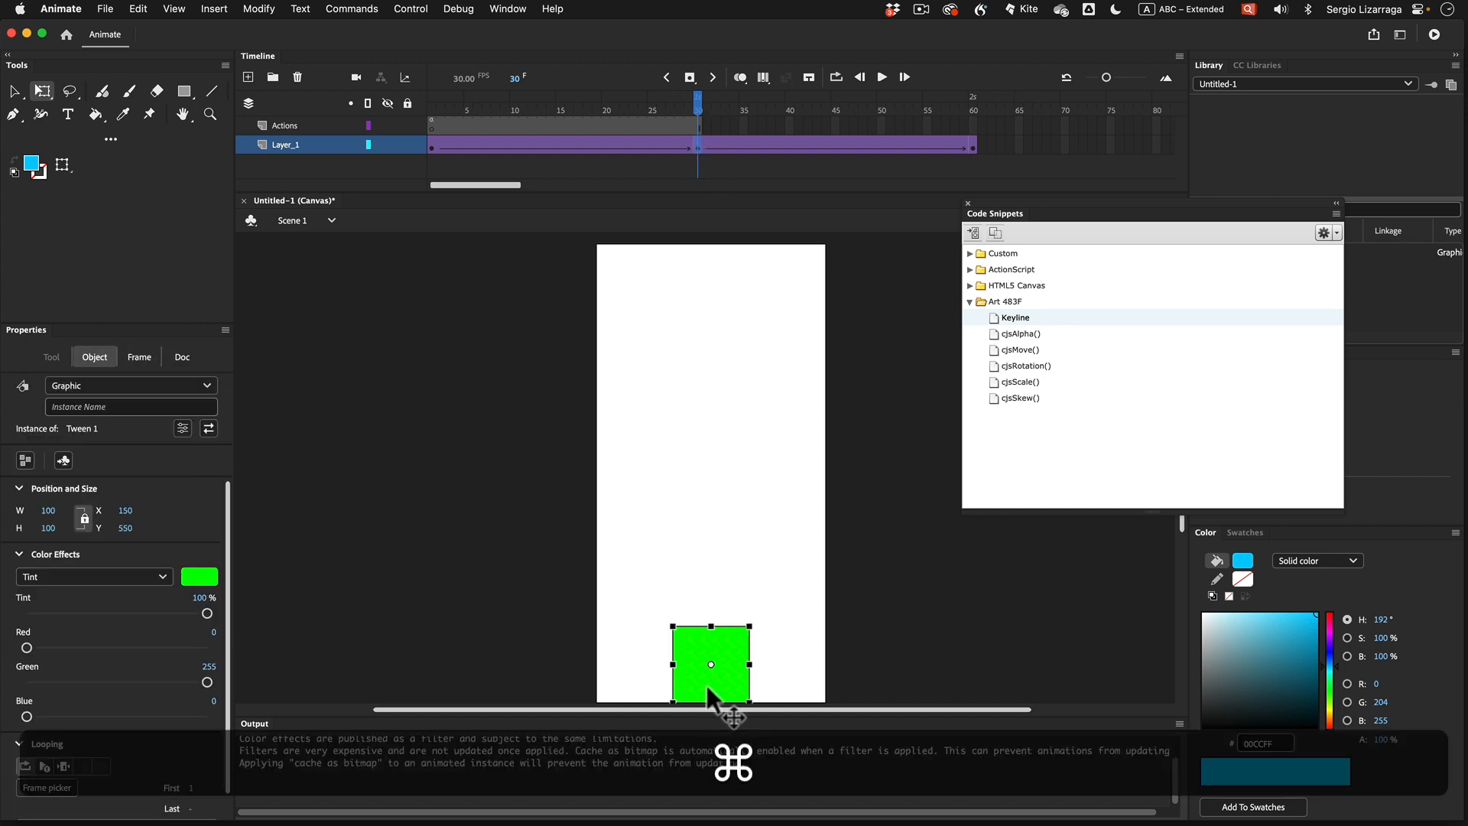
key("super+z")
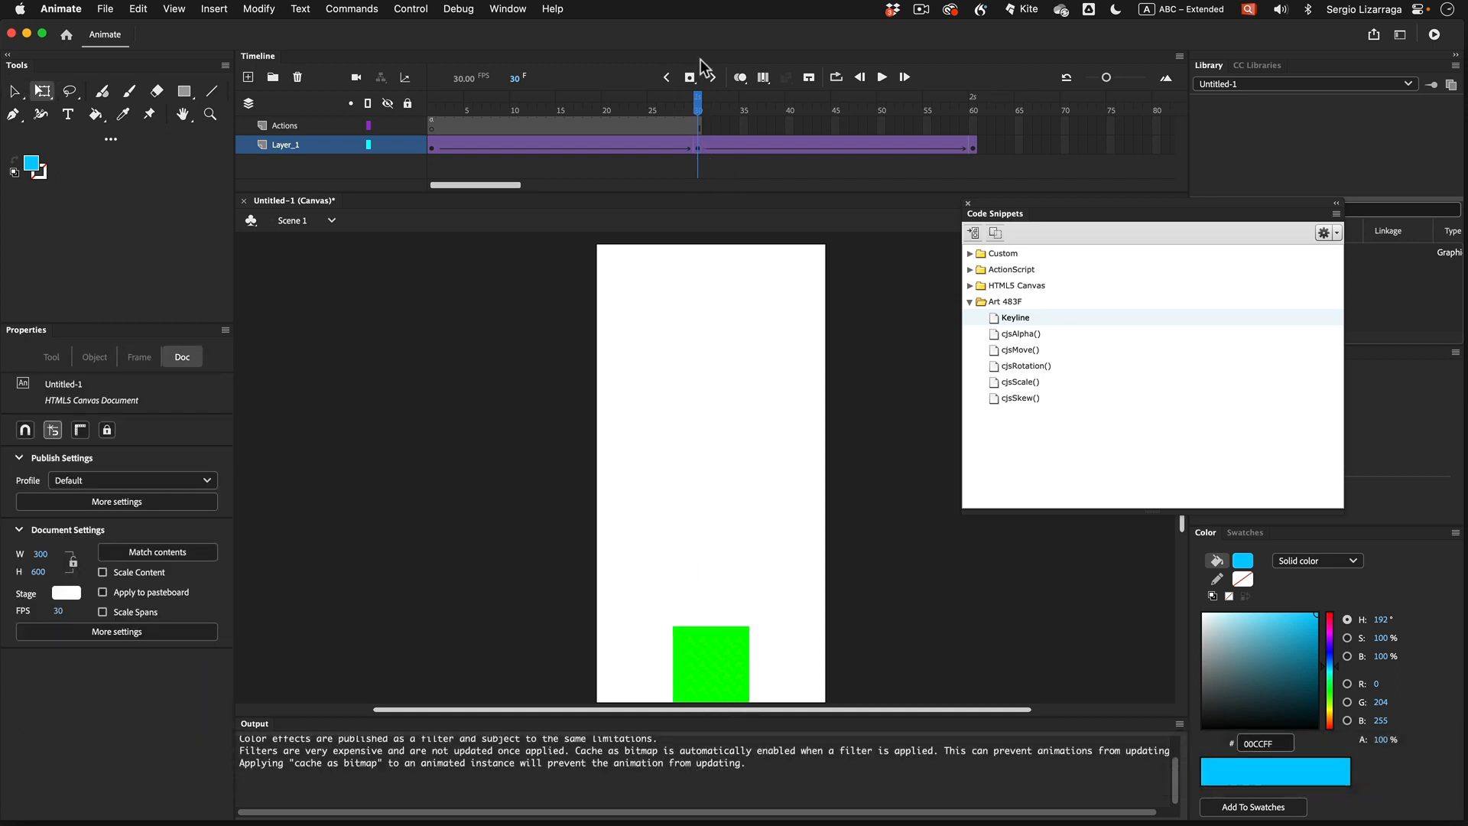
mouse_move(698, 101)
left_mouse_down()
mouse_move(630, 98)
mouse_move(698, 120)
left_mouse_up()
left_click(728, 679)
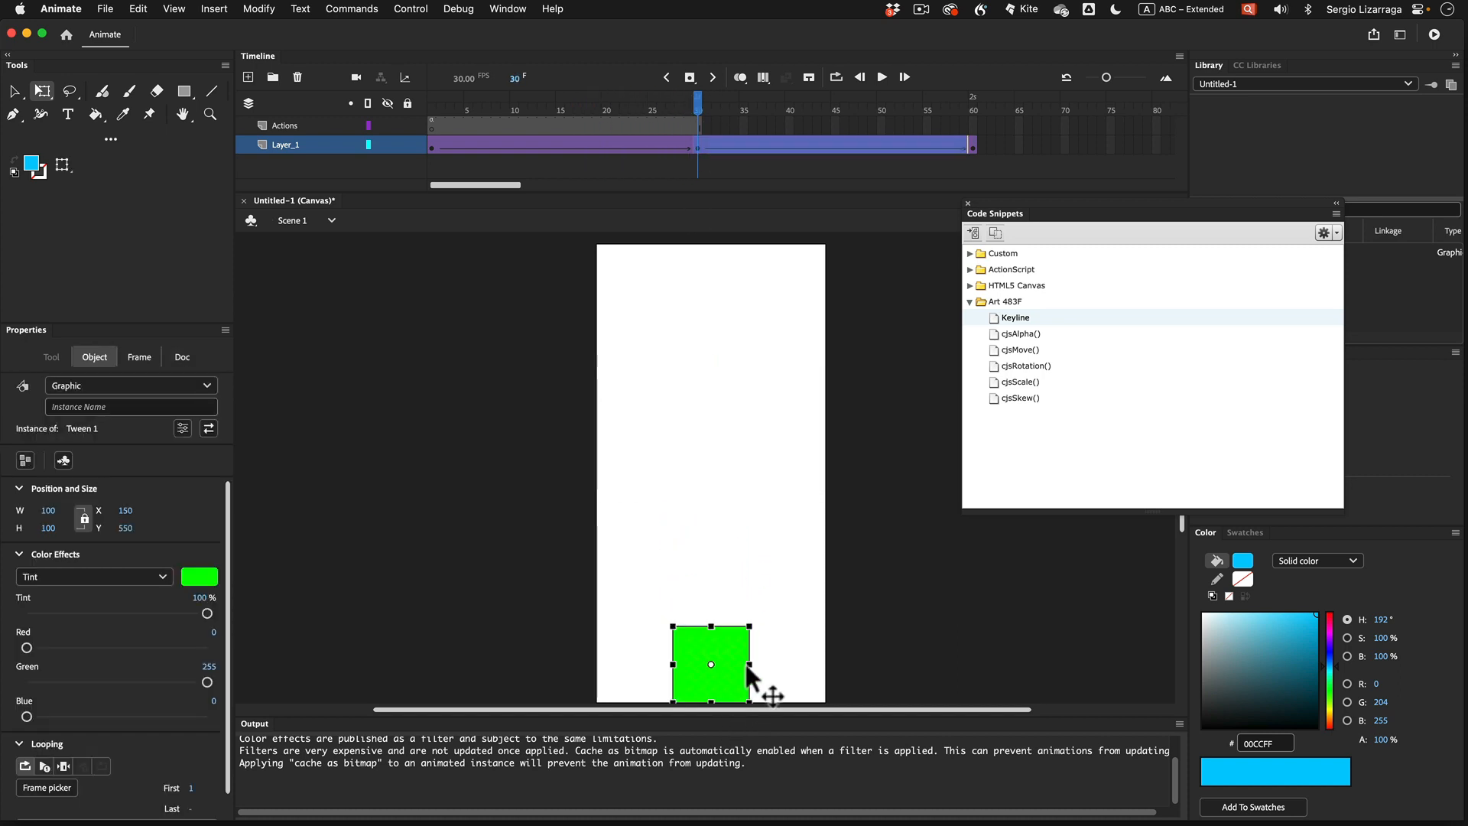
left_click_drag(761, 639, 665, 610)
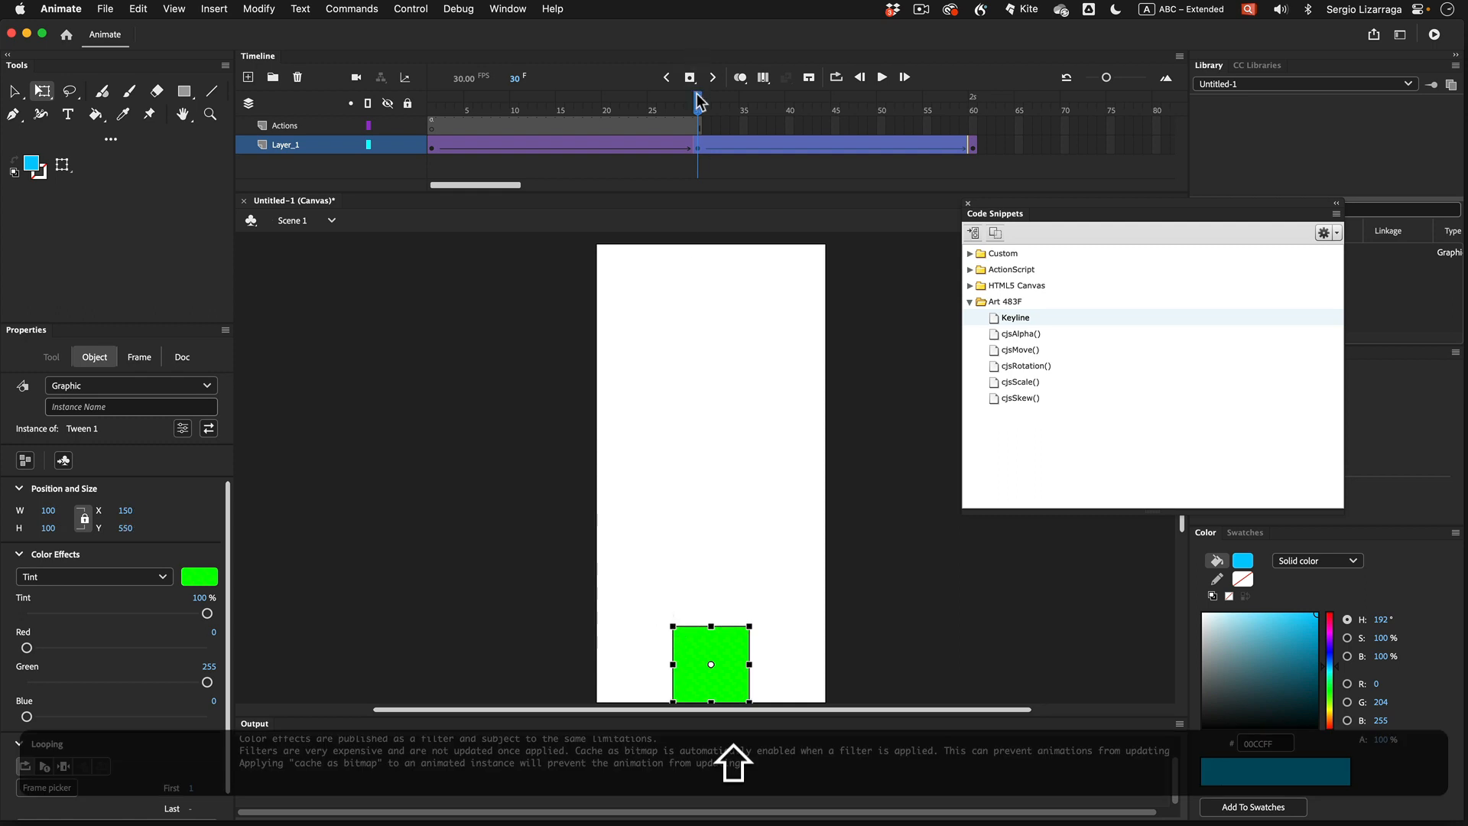
Close the Code Snippets window and scale the square at frame 30 proportionally to 120%
left_click_drag(698, 101, 694, 146)
left_click(696, 146)
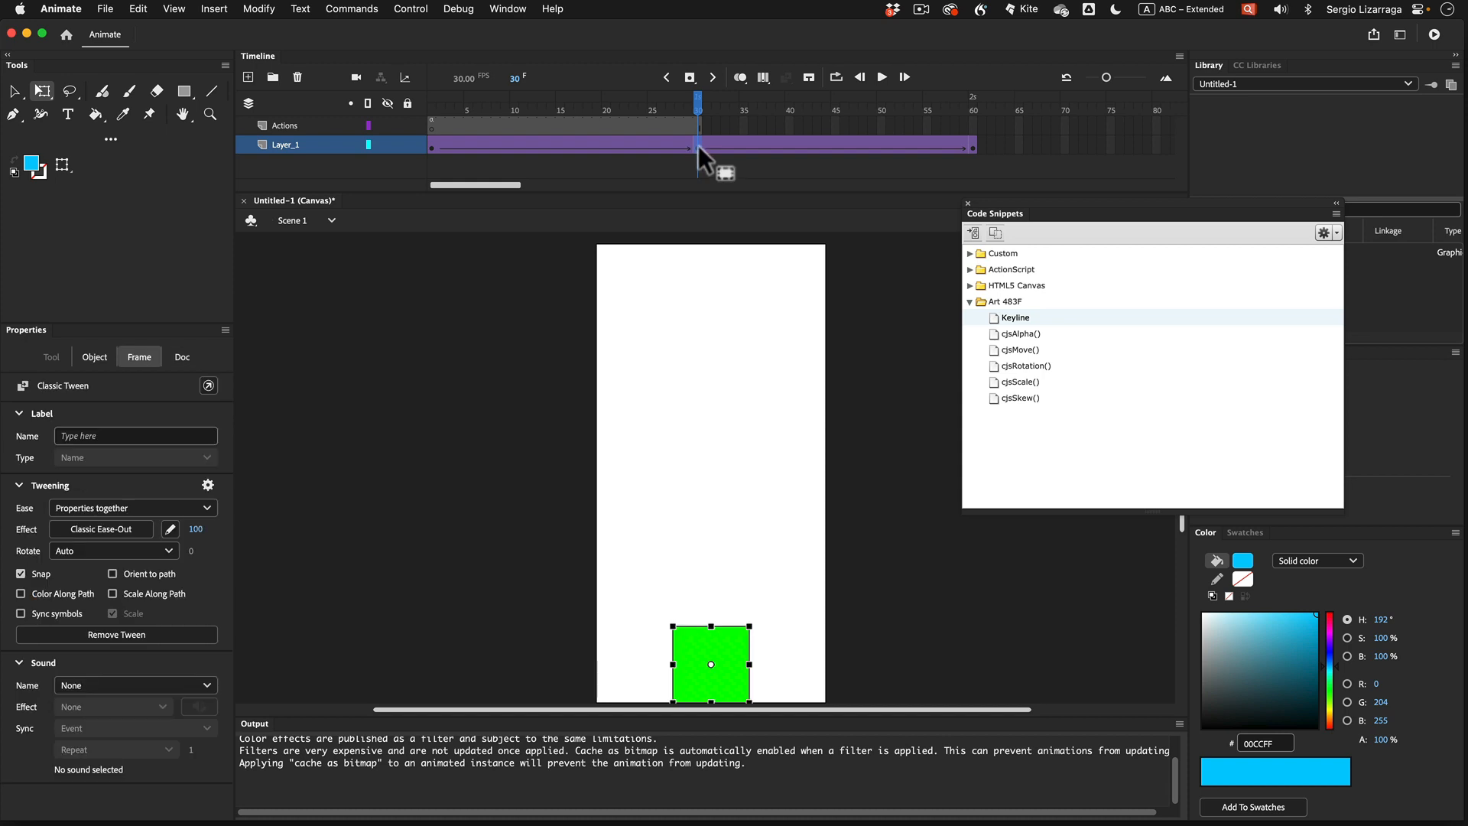
left_click(968, 205)
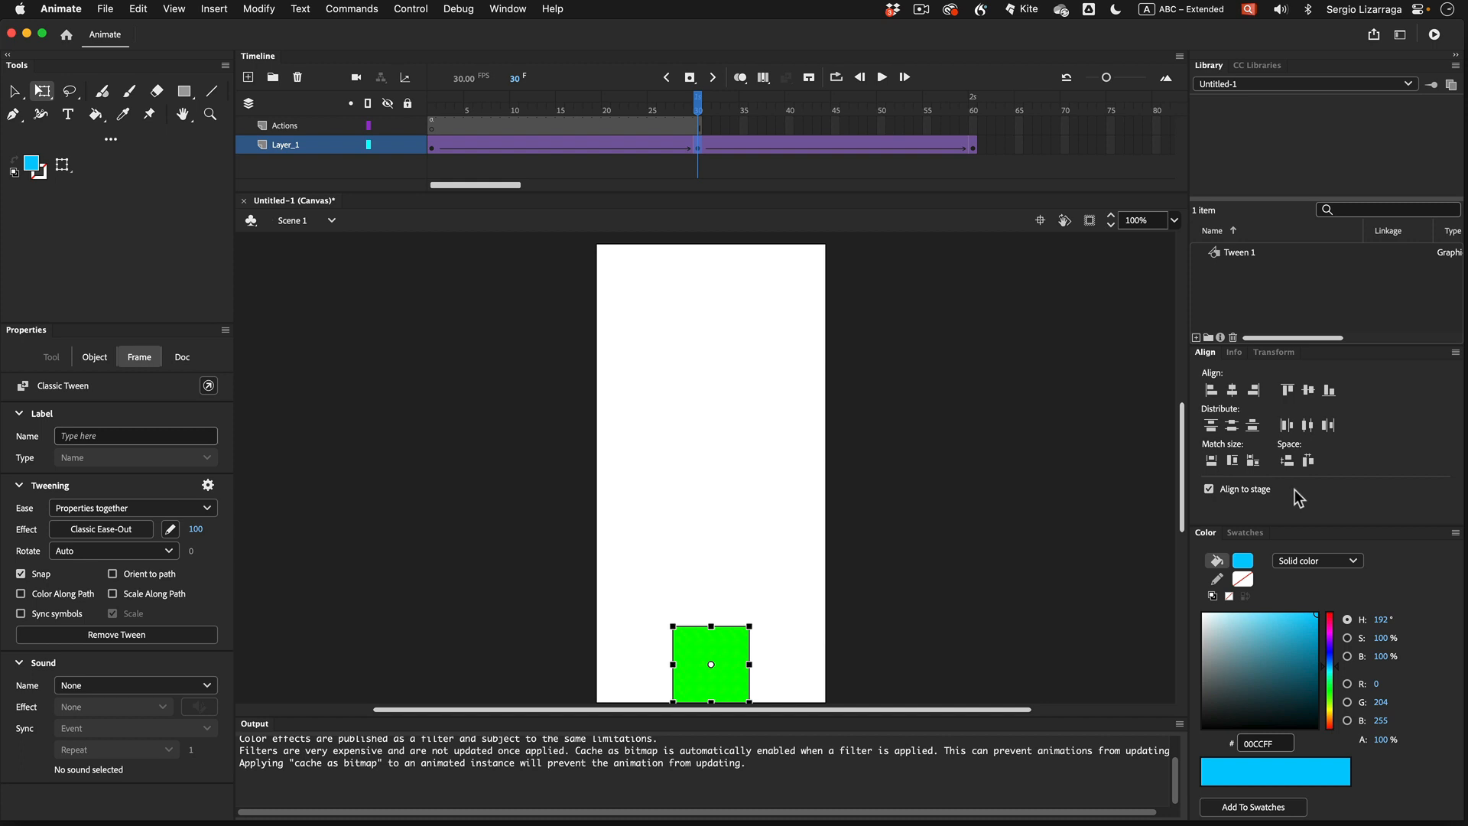
left_click(1288, 355)
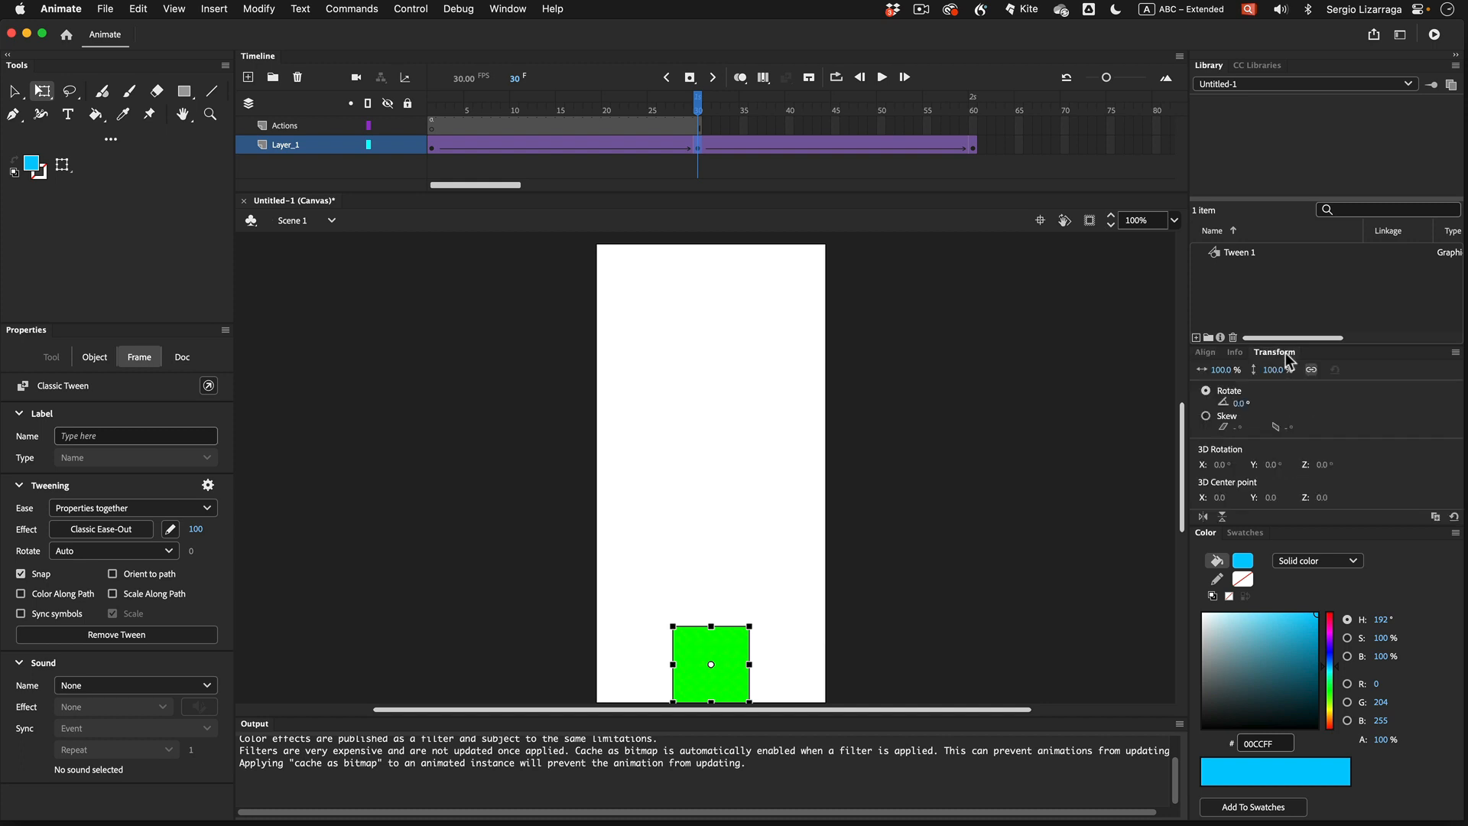
left_click(1226, 370)
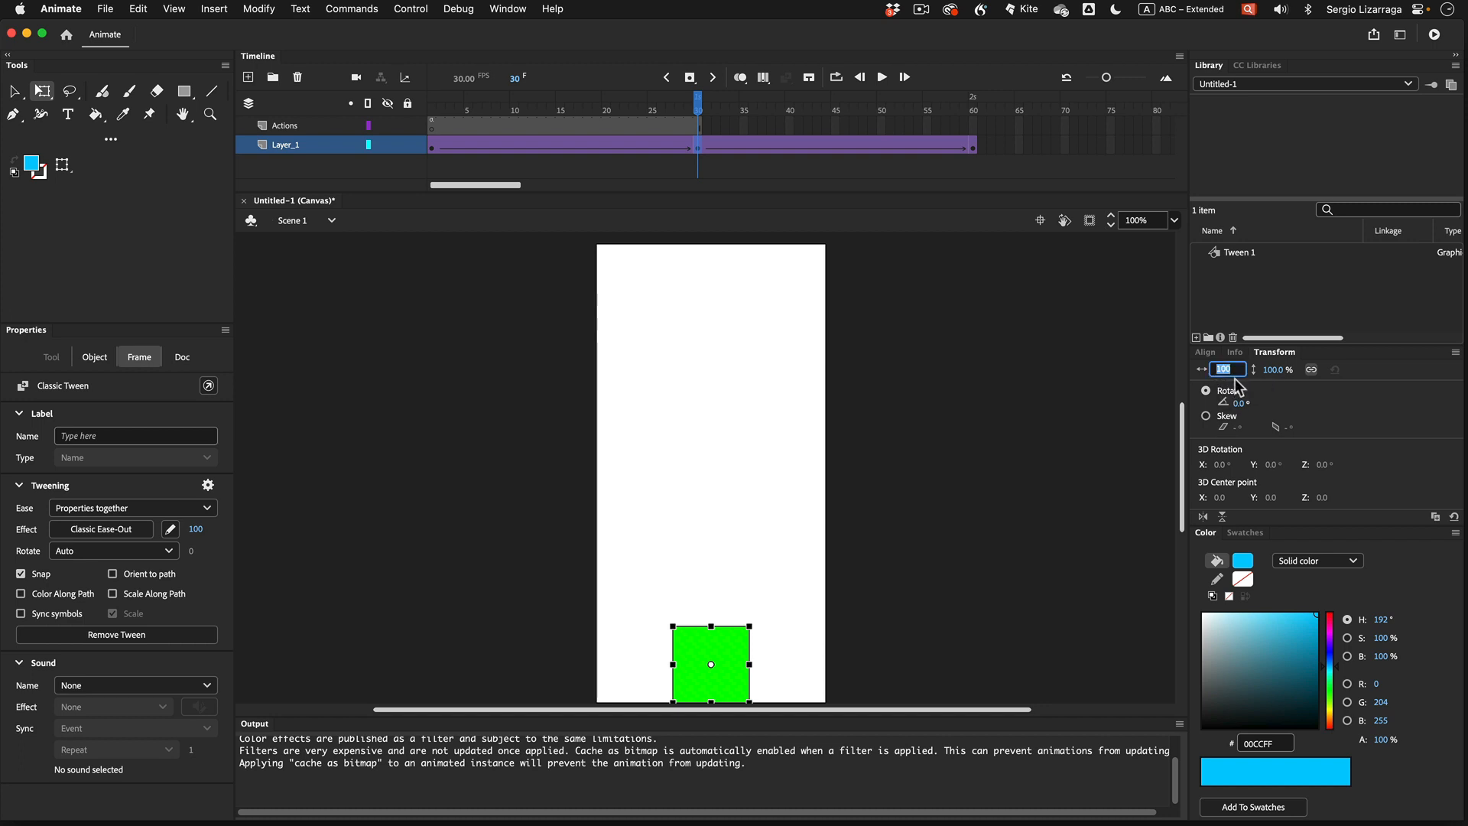
type("120")
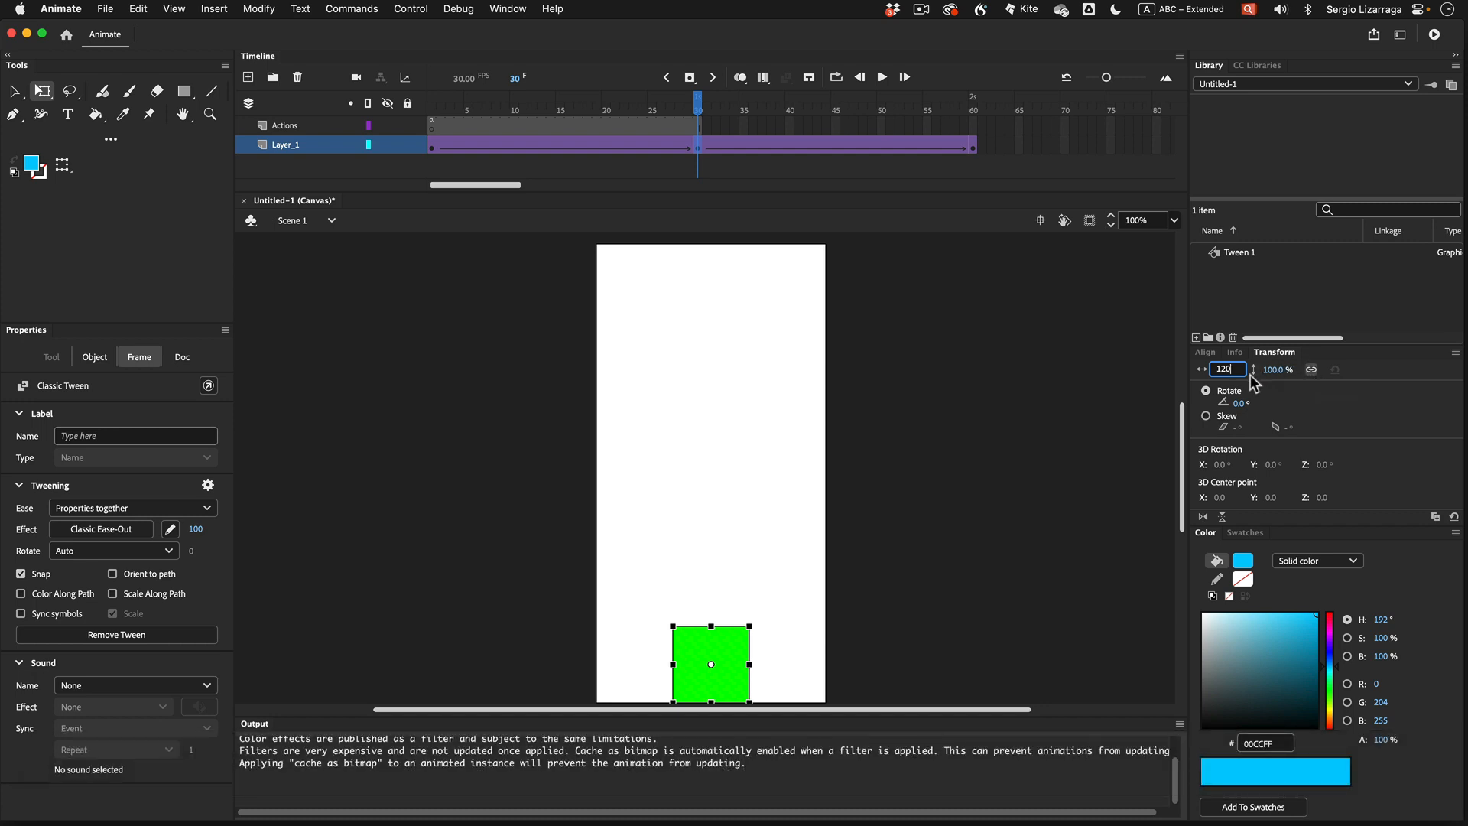
key("Return")
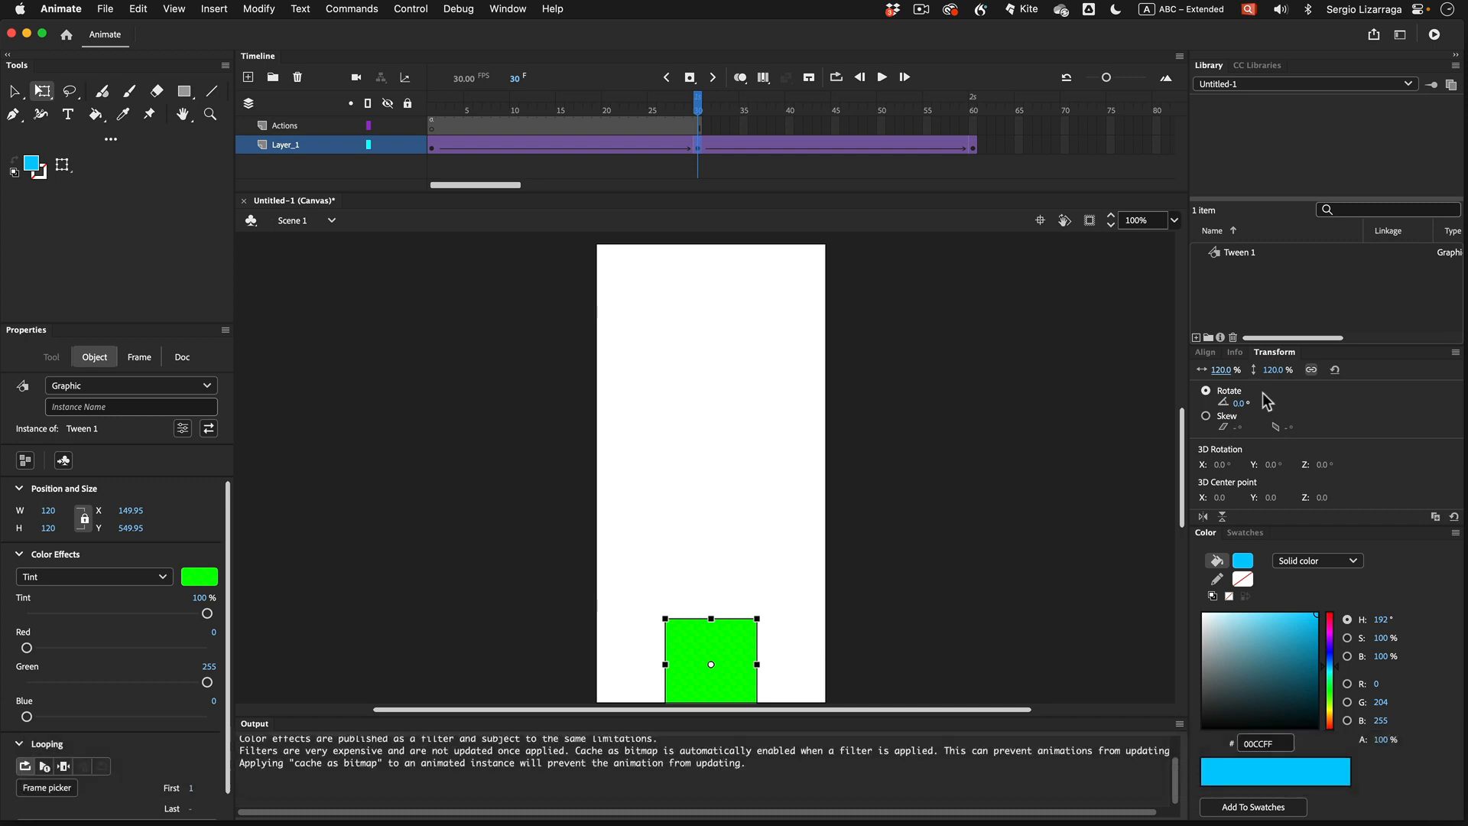
Rotate the square at frame 30 by 180°
left_click(1242, 405)
type("180")
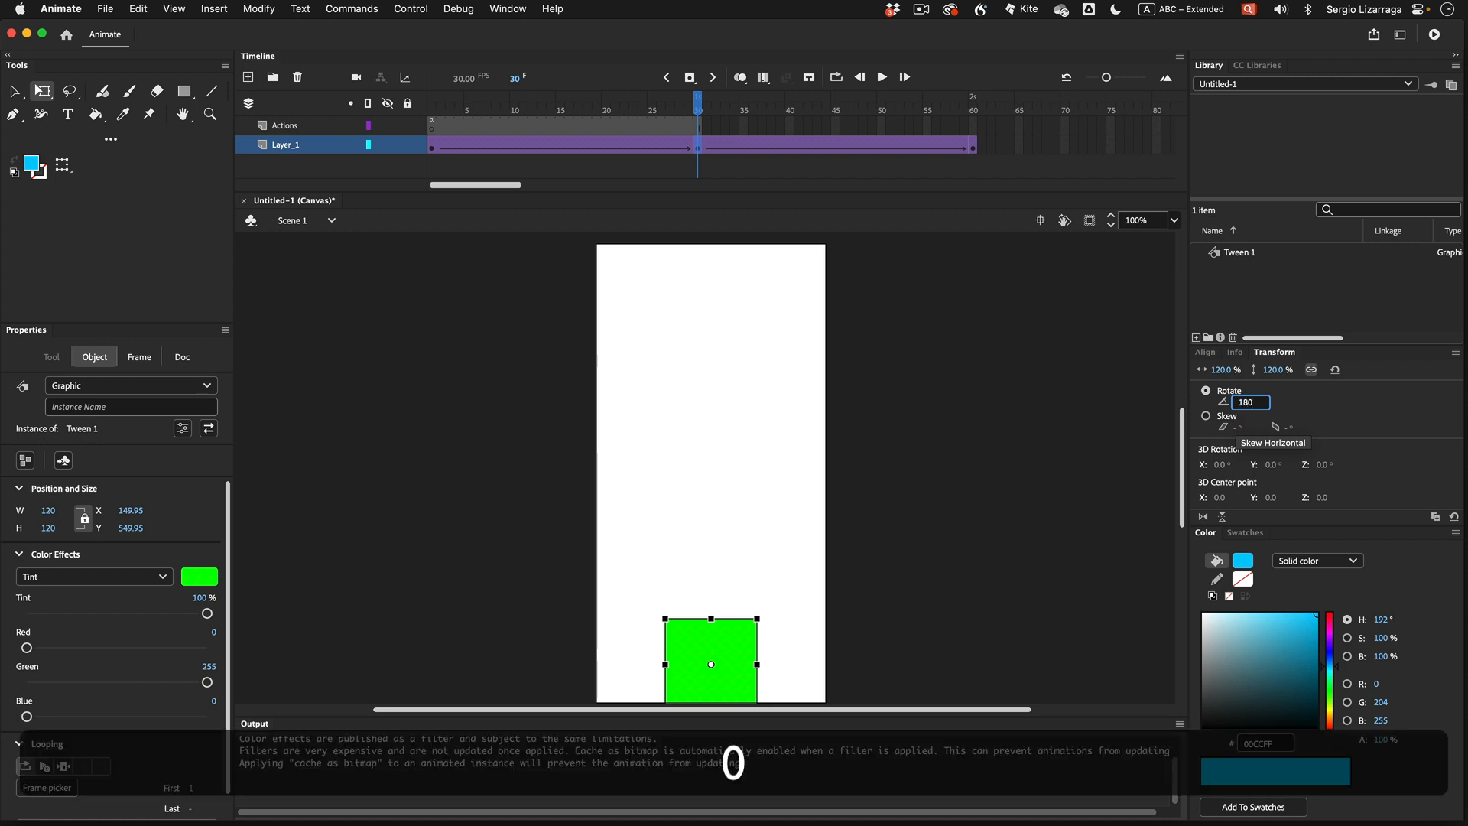
key("Return")
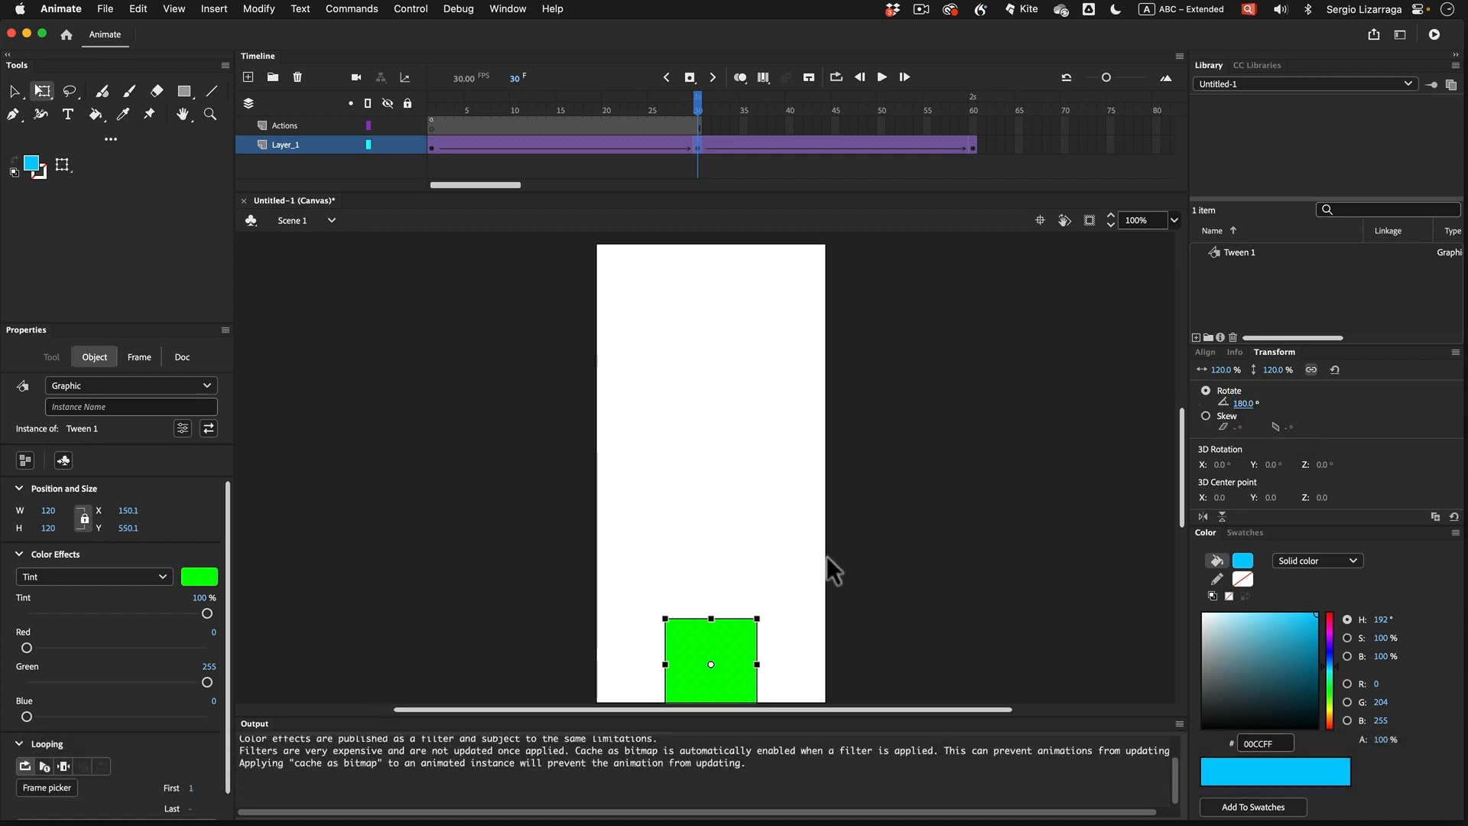
Move to the start of the timeline, test the scaling and rotating square in the browser, and close the preview
left_click_drag(695, 98, 441, 135)
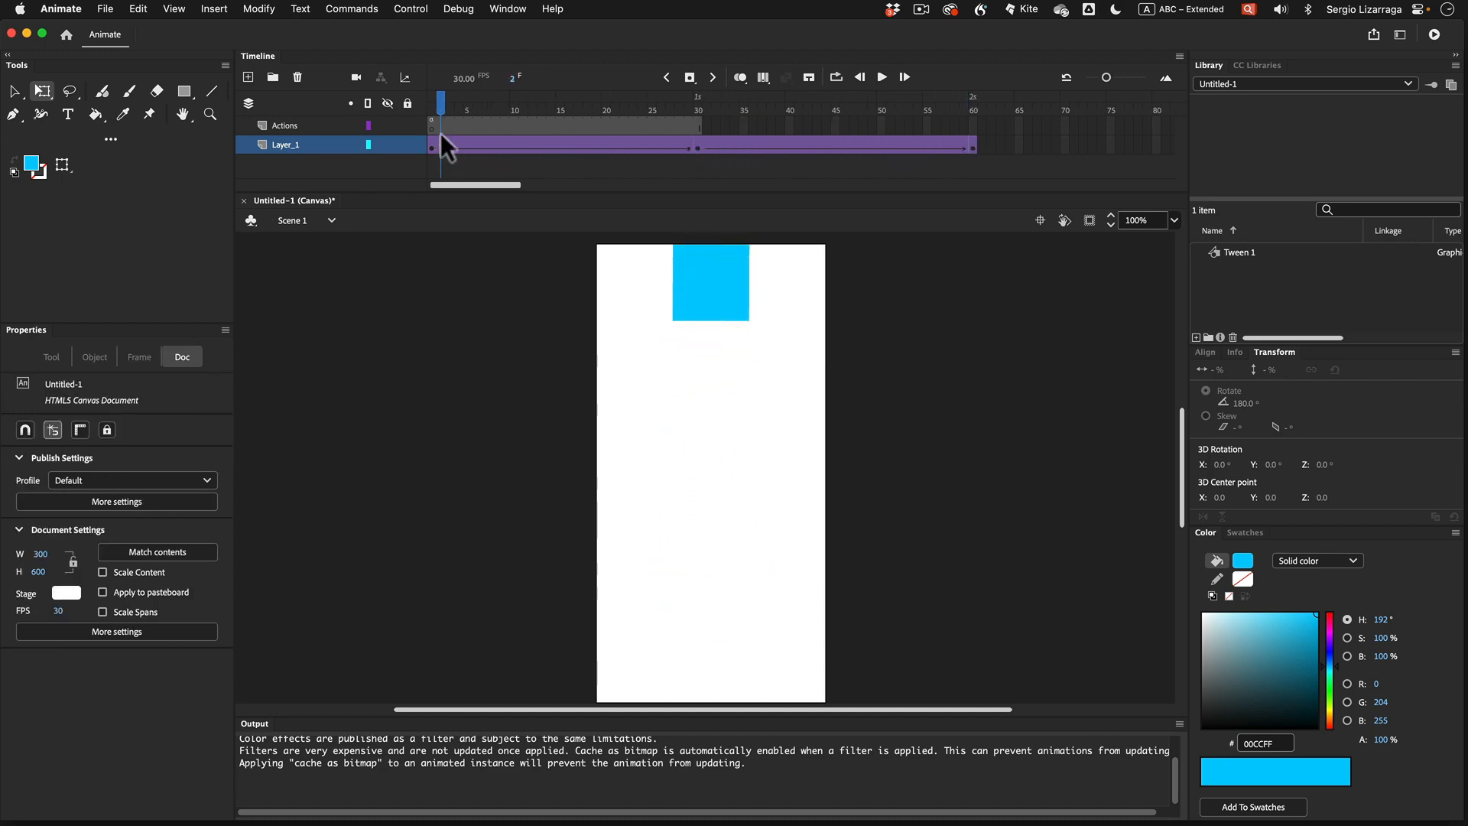
key("super+Return")
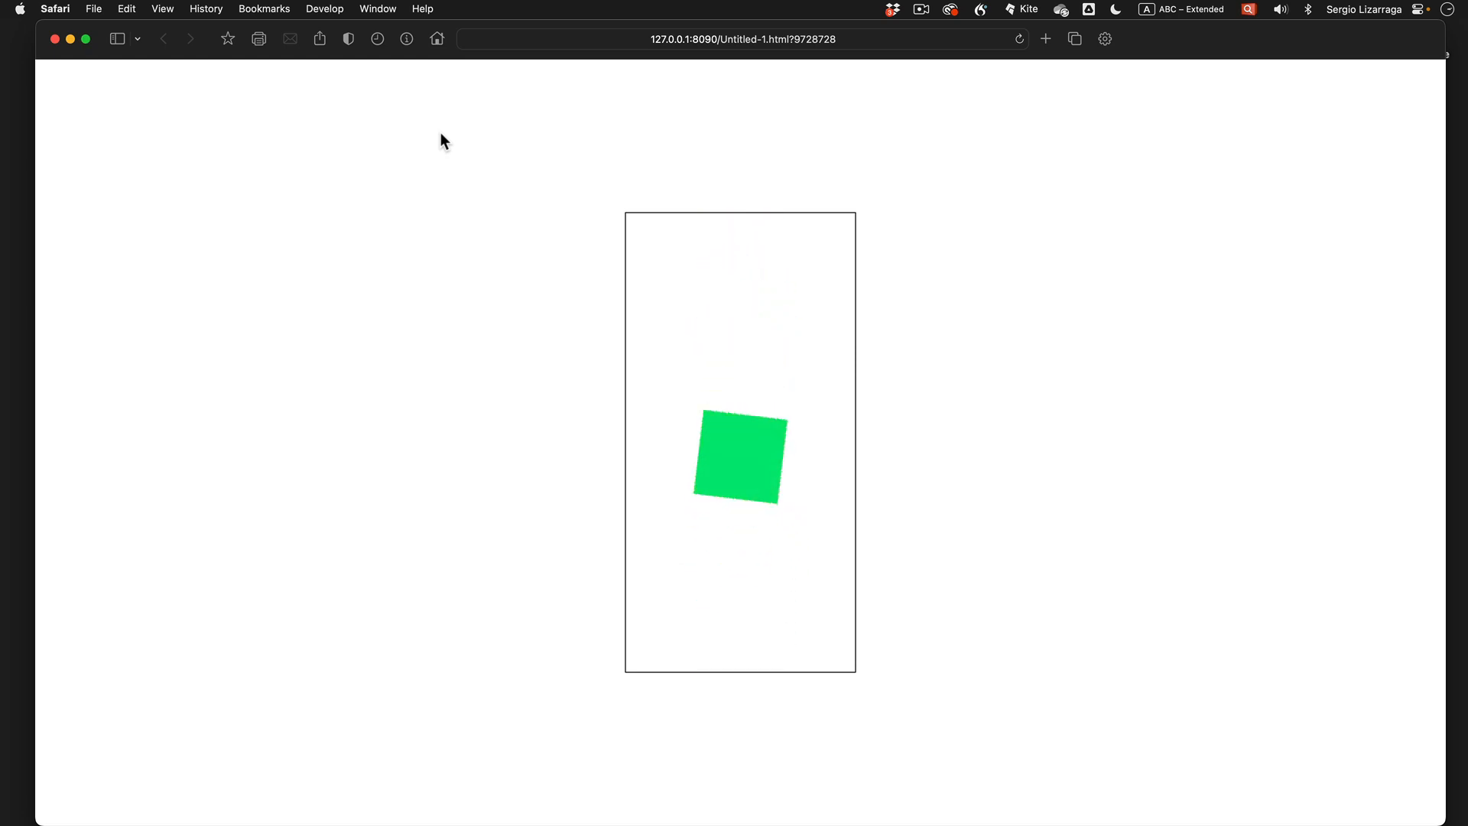
left_click(53, 40)
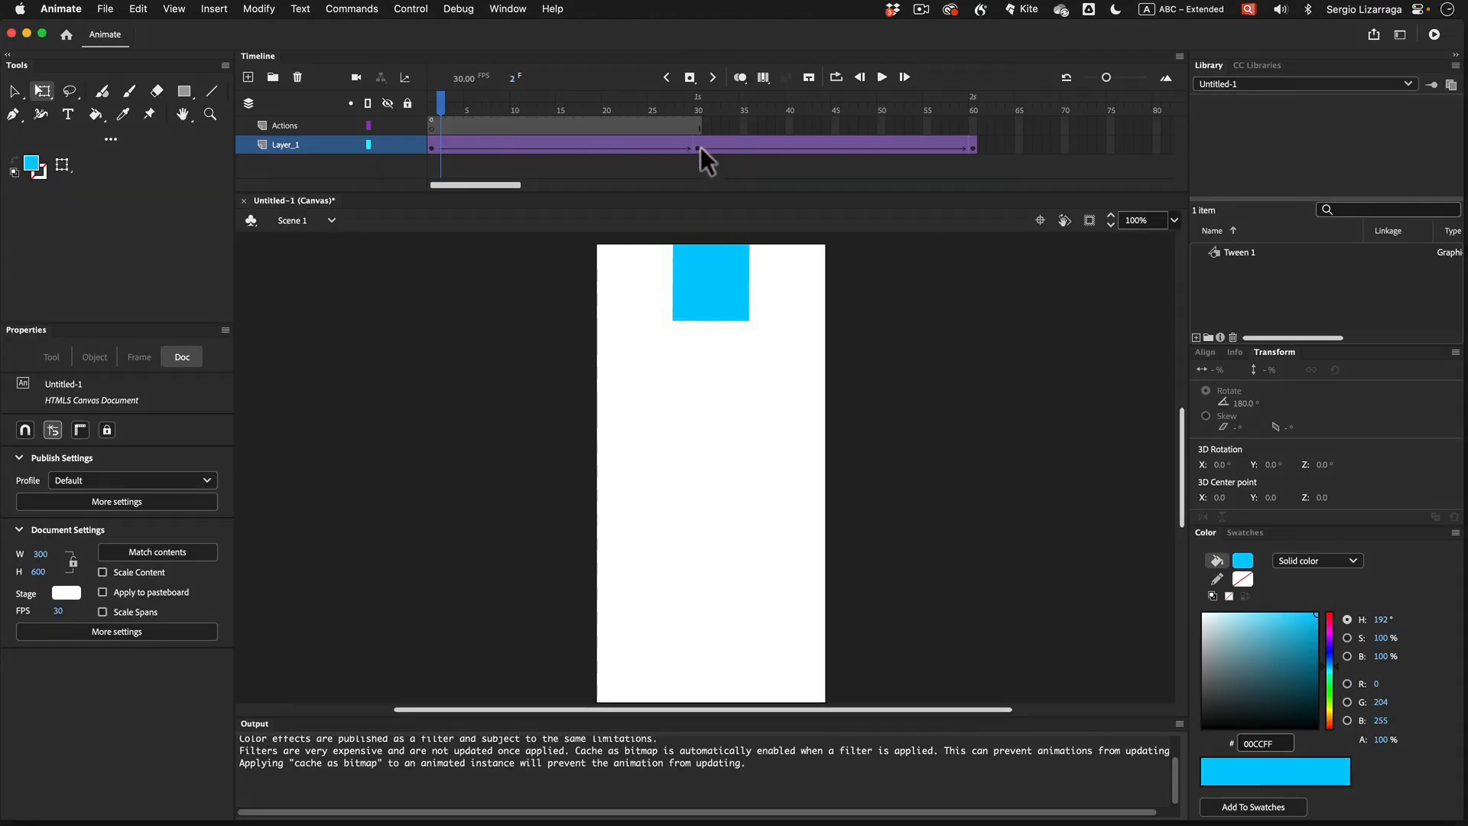
Switch the color effect of the square at frame 30 from Tint to Alpha and set the alpha to 20%
left_click(700, 148)
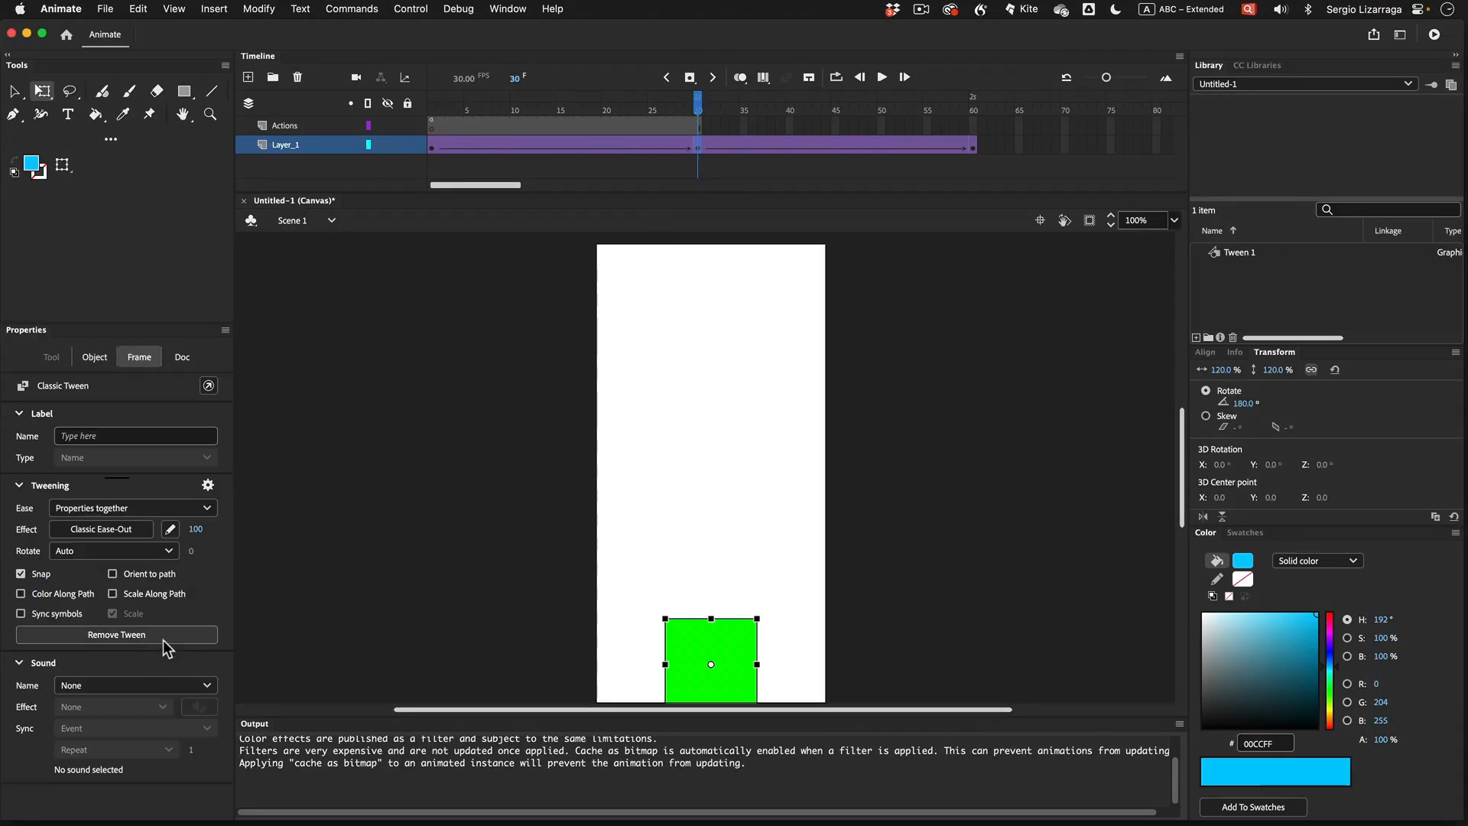
left_click(696, 644)
left_click(160, 581)
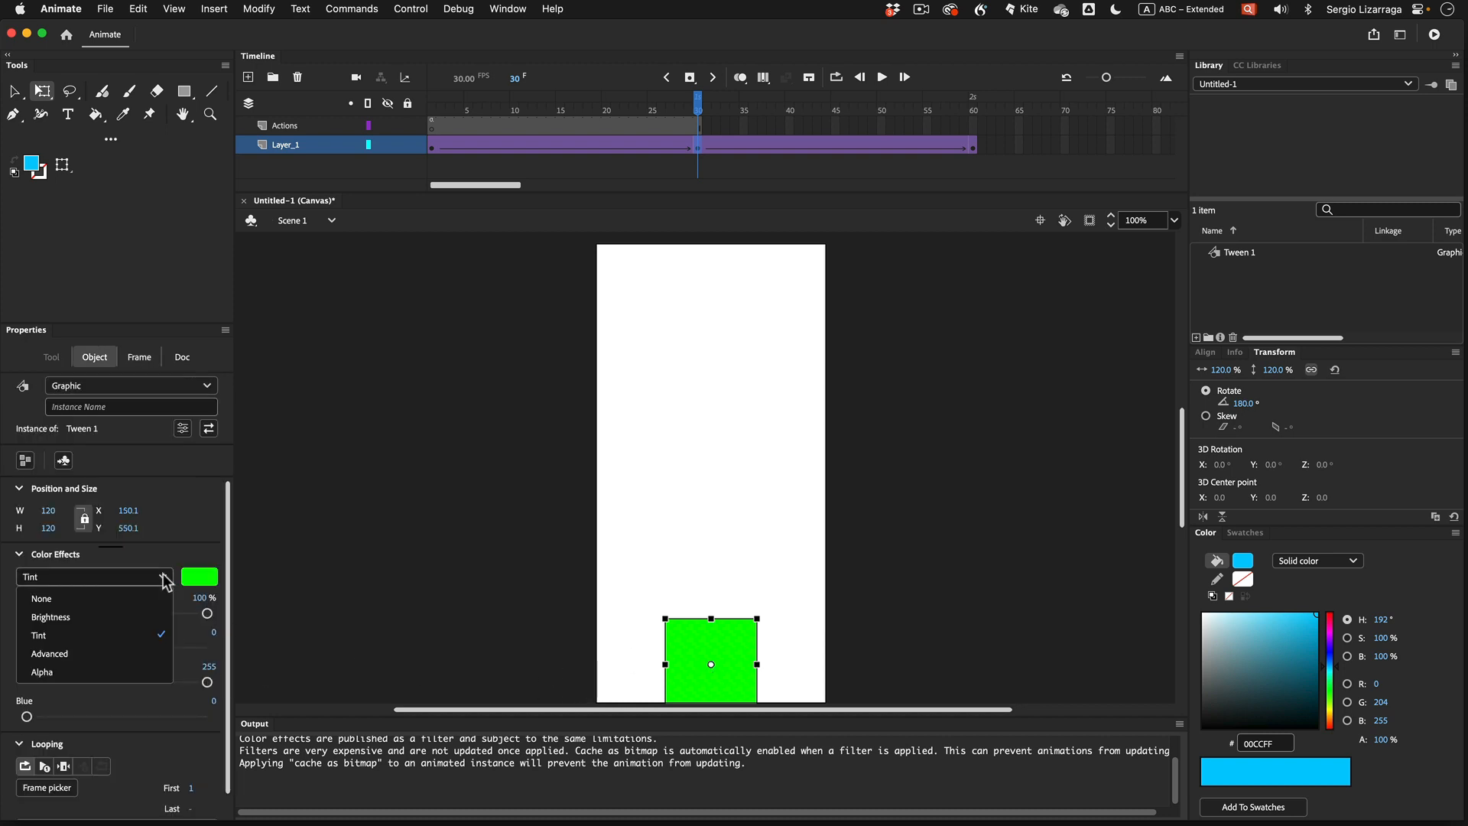
left_click(112, 668)
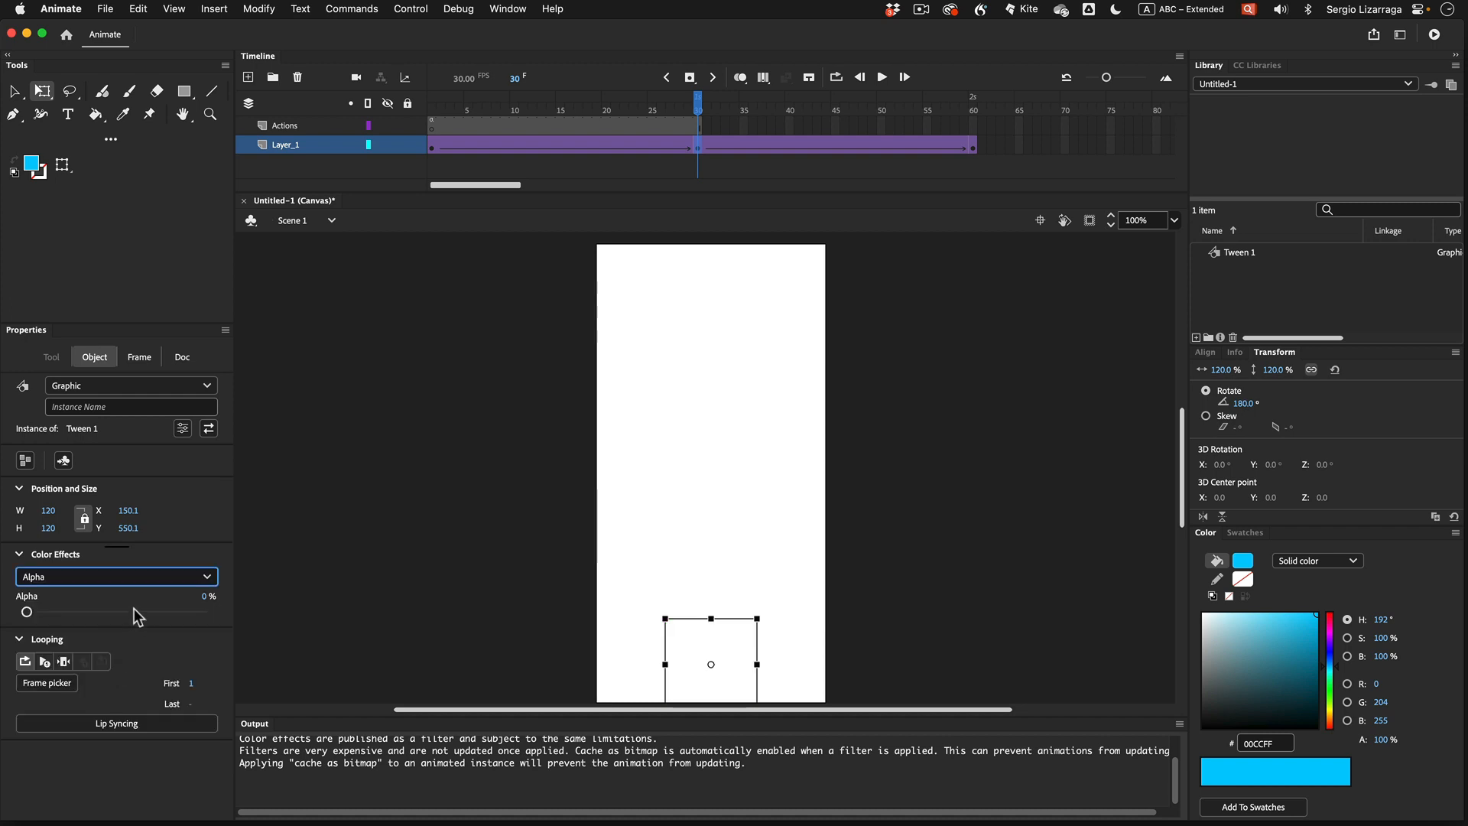
left_click(27, 612)
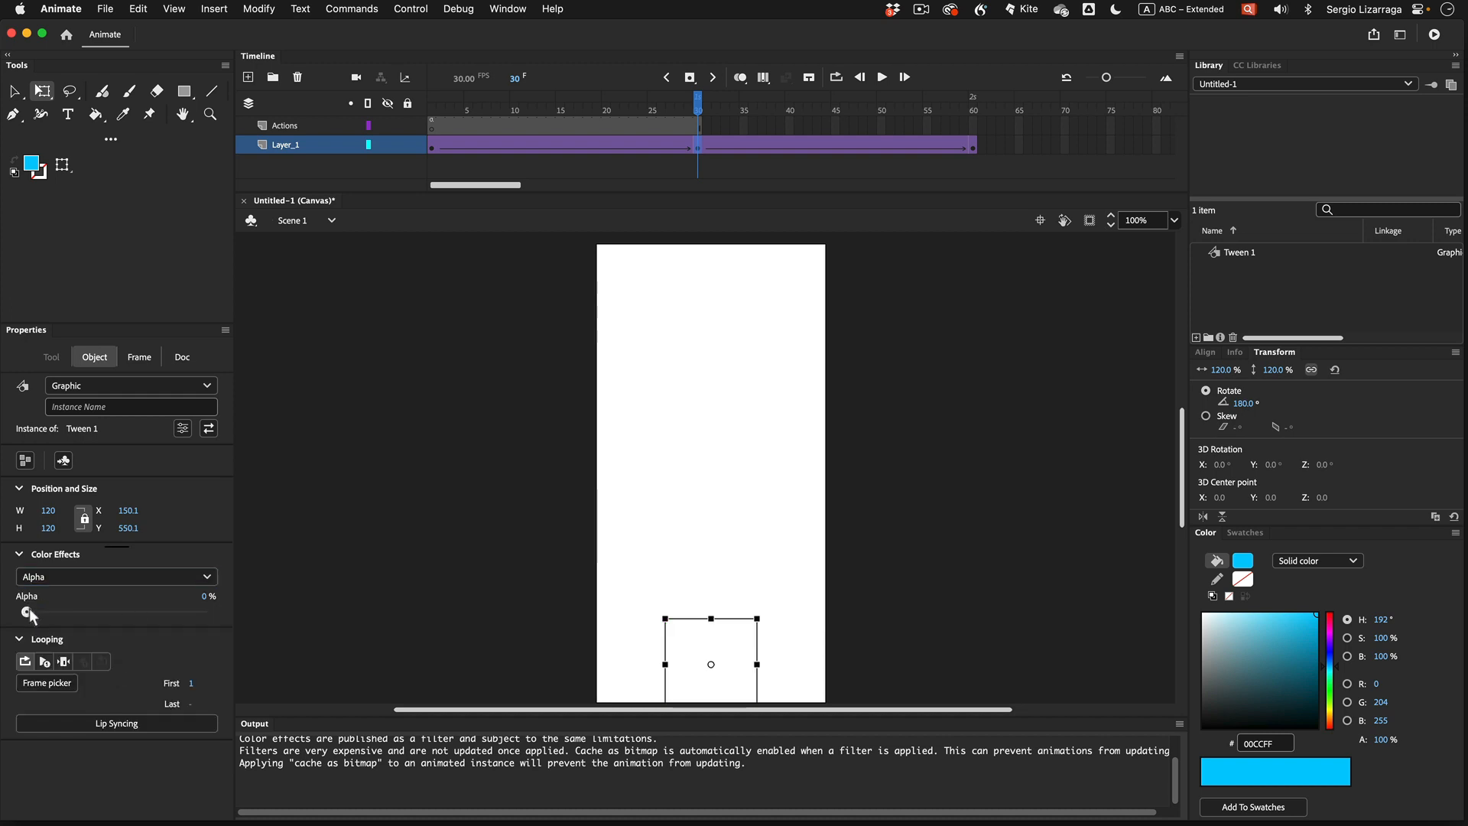
left_click_drag(29, 610, 63, 612)
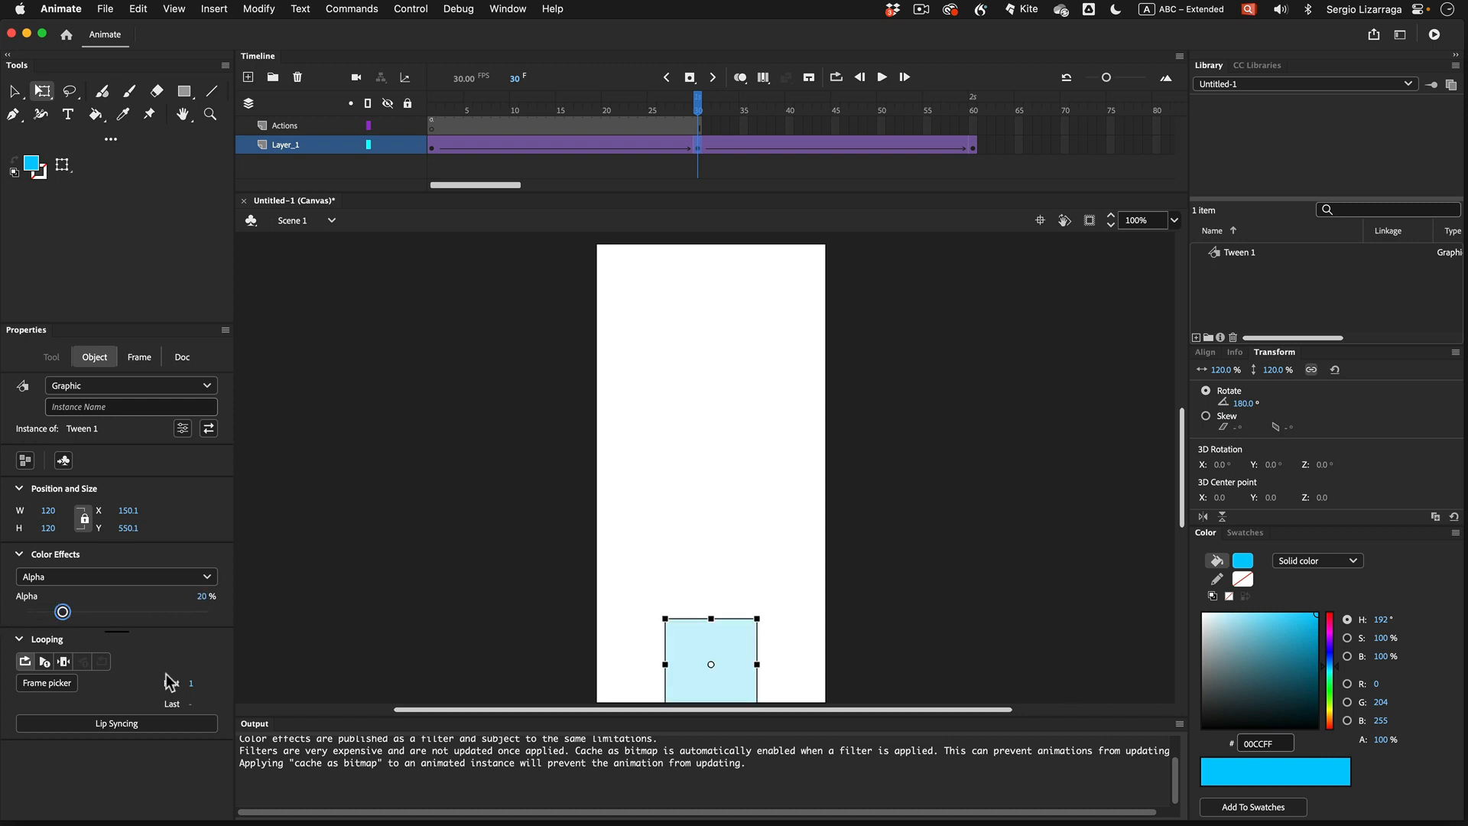
Test the fading square animation in the browser, close the preview, and switch back to Animate
key("super+Return")
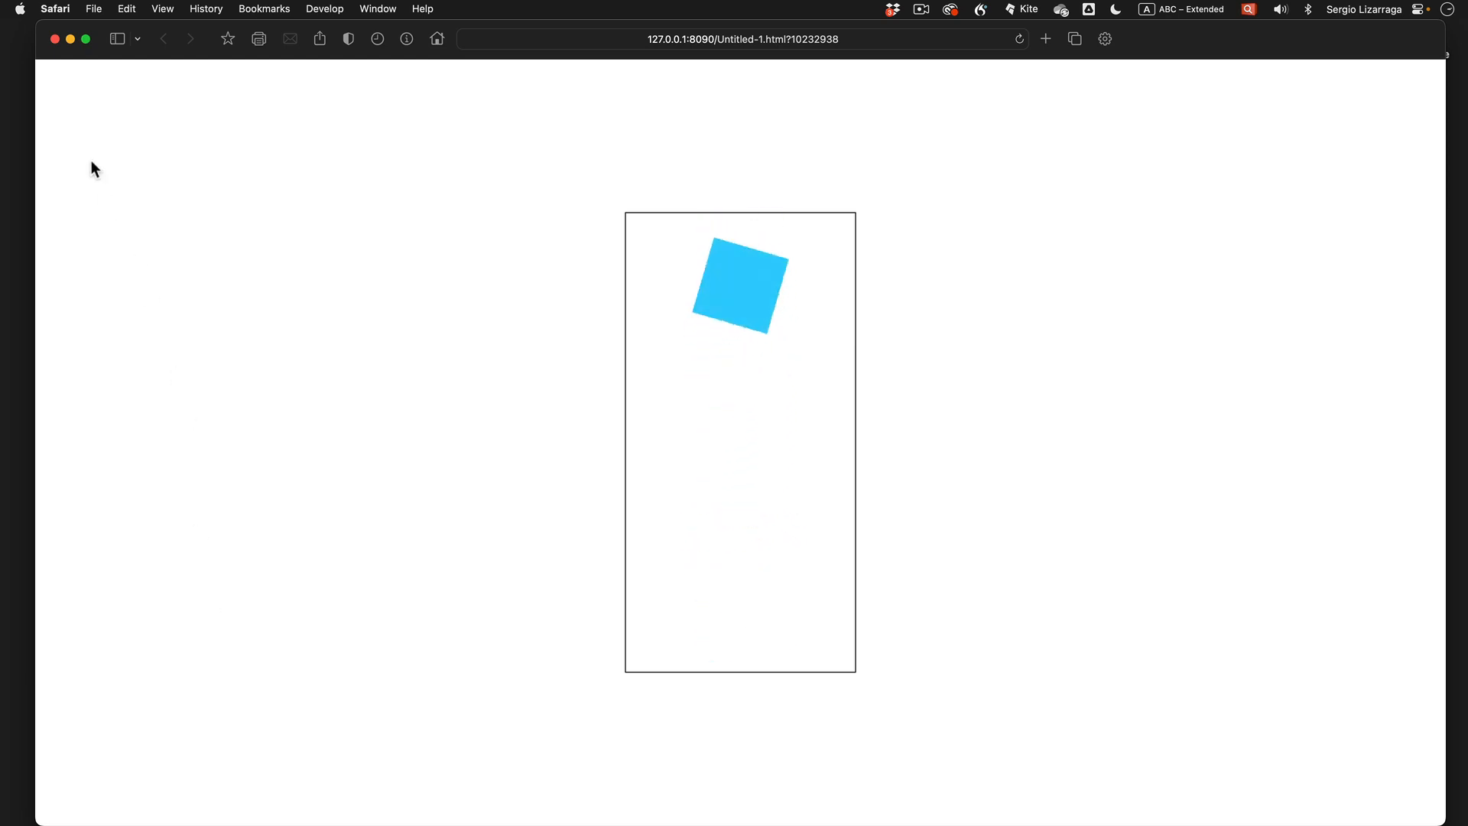
left_click(54, 39)
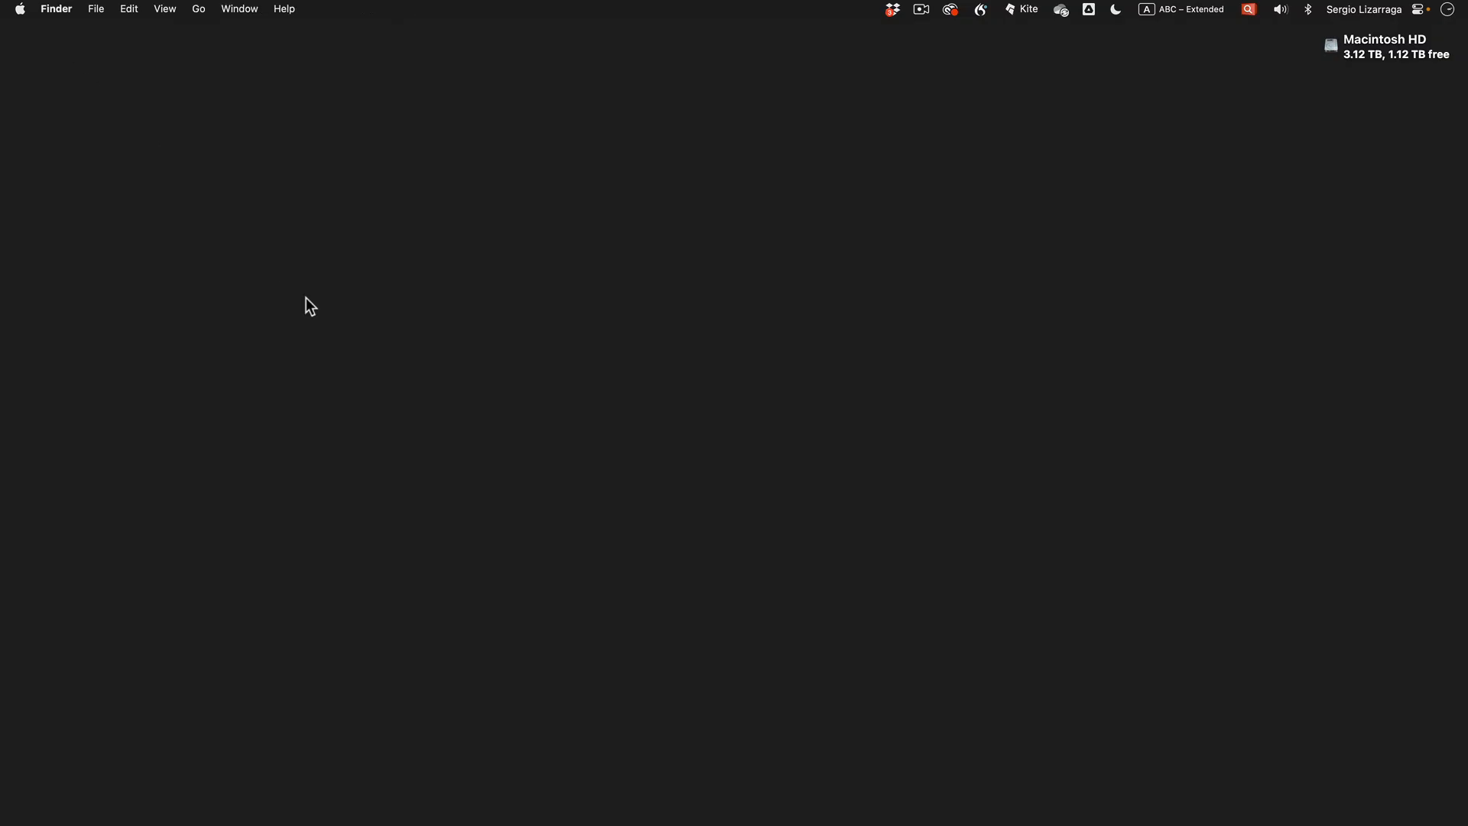
key("super+Tab")
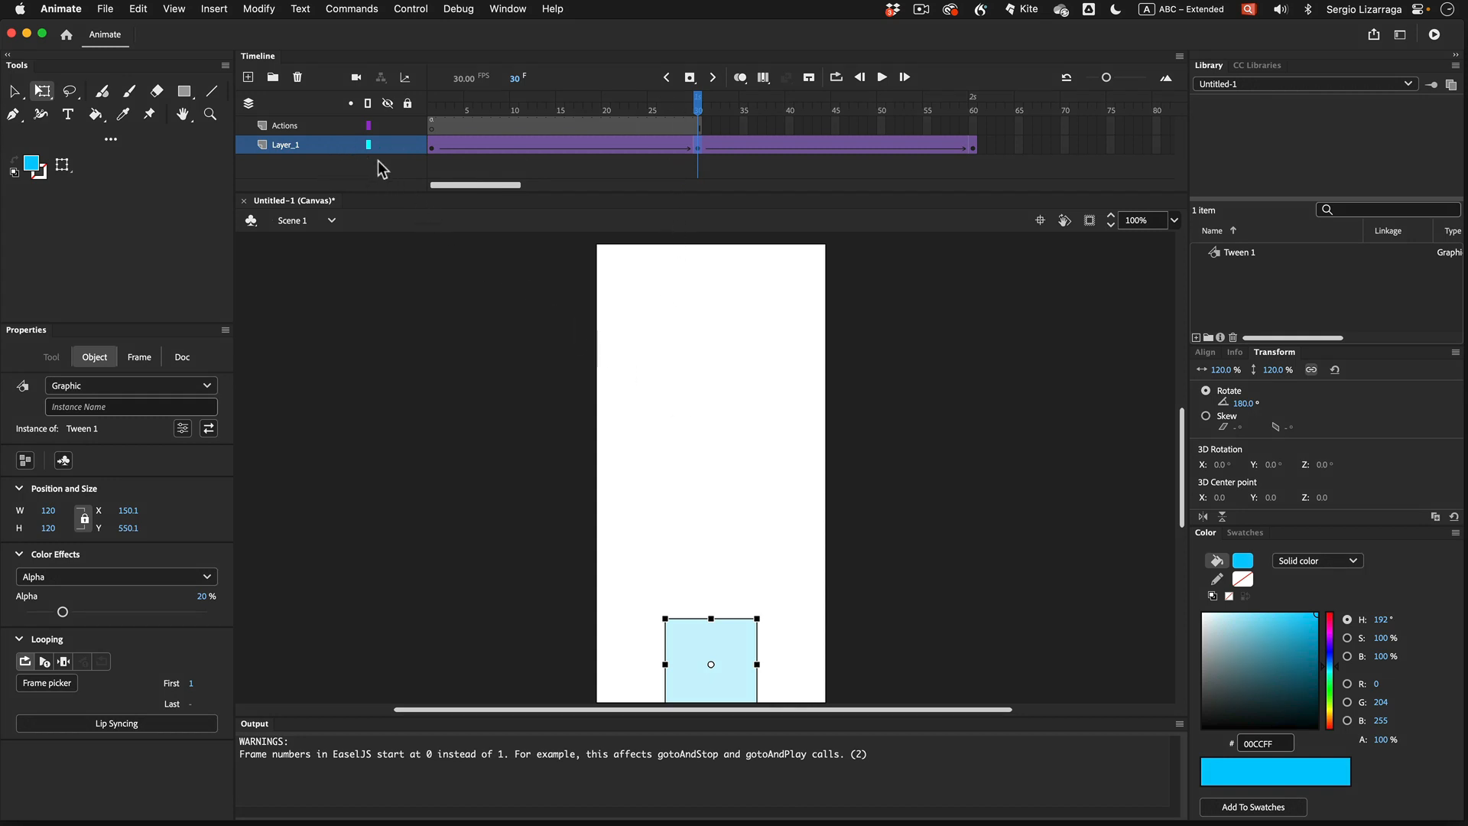
Add a new layer above Layer_1 and draw an upright five-sided polygon about 163 × 155 px with the PolyStar tool
left_click(249, 78)
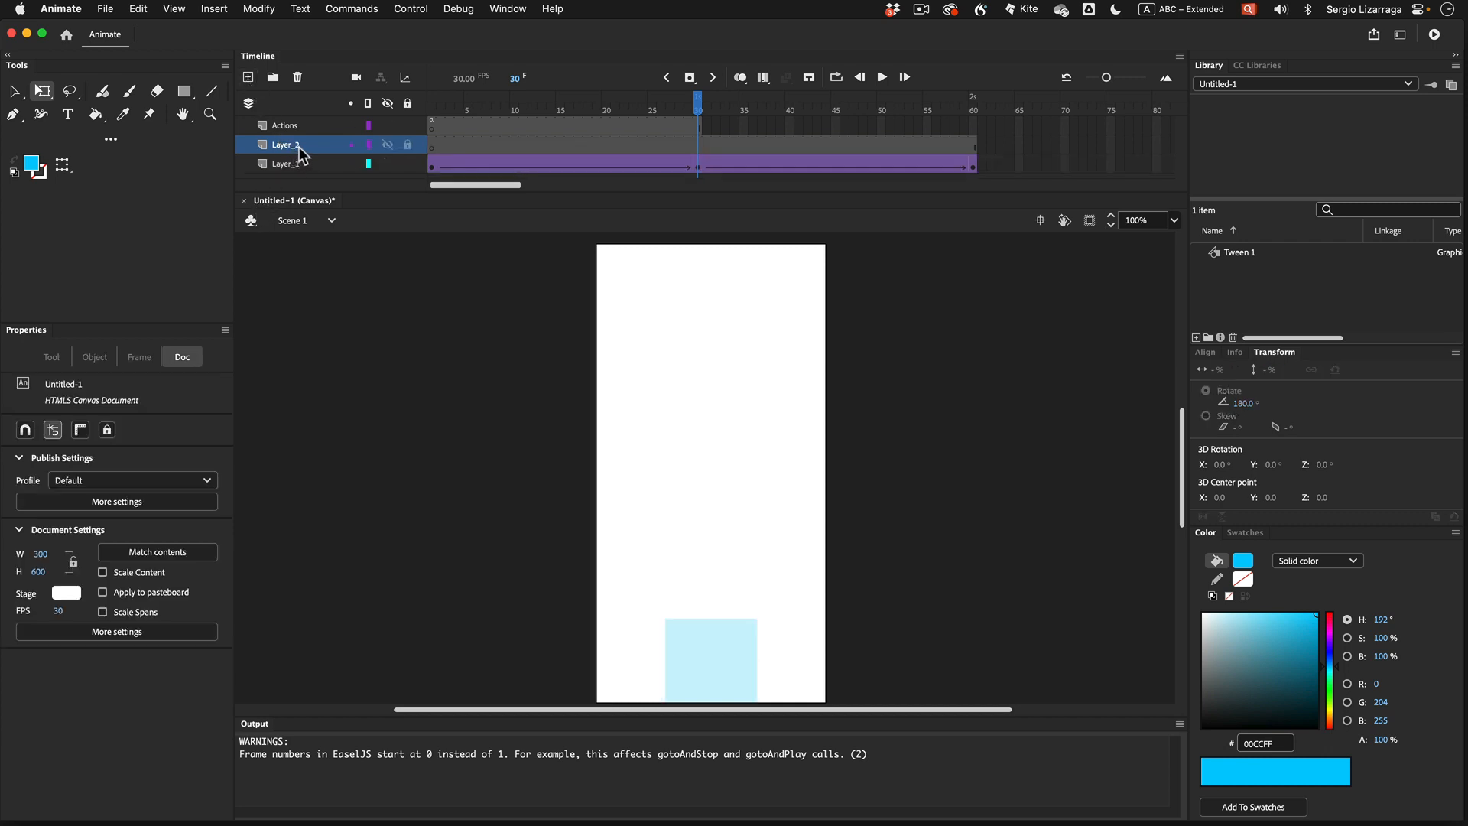
left_click(183, 91)
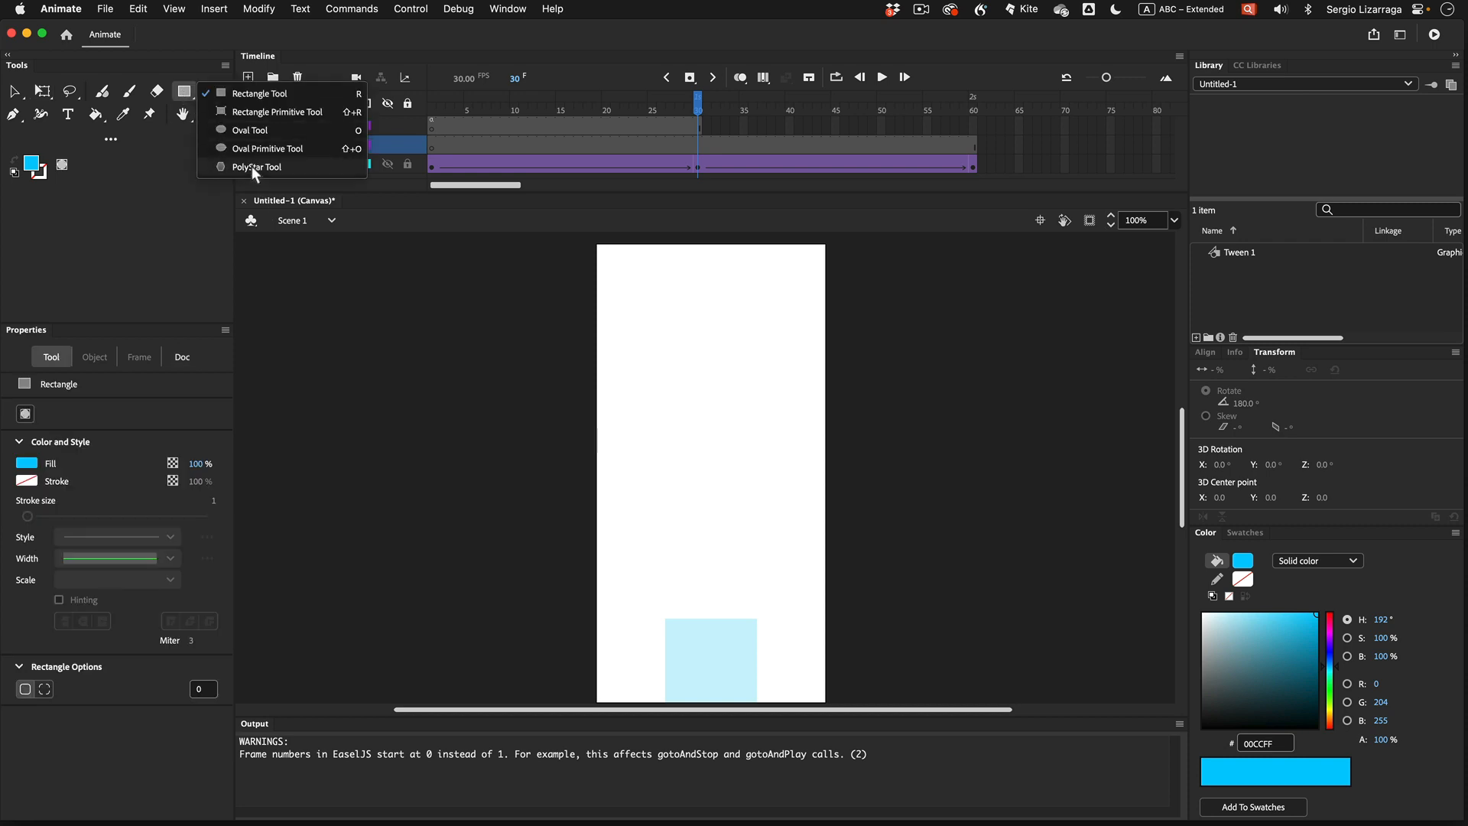
left_click(250, 166)
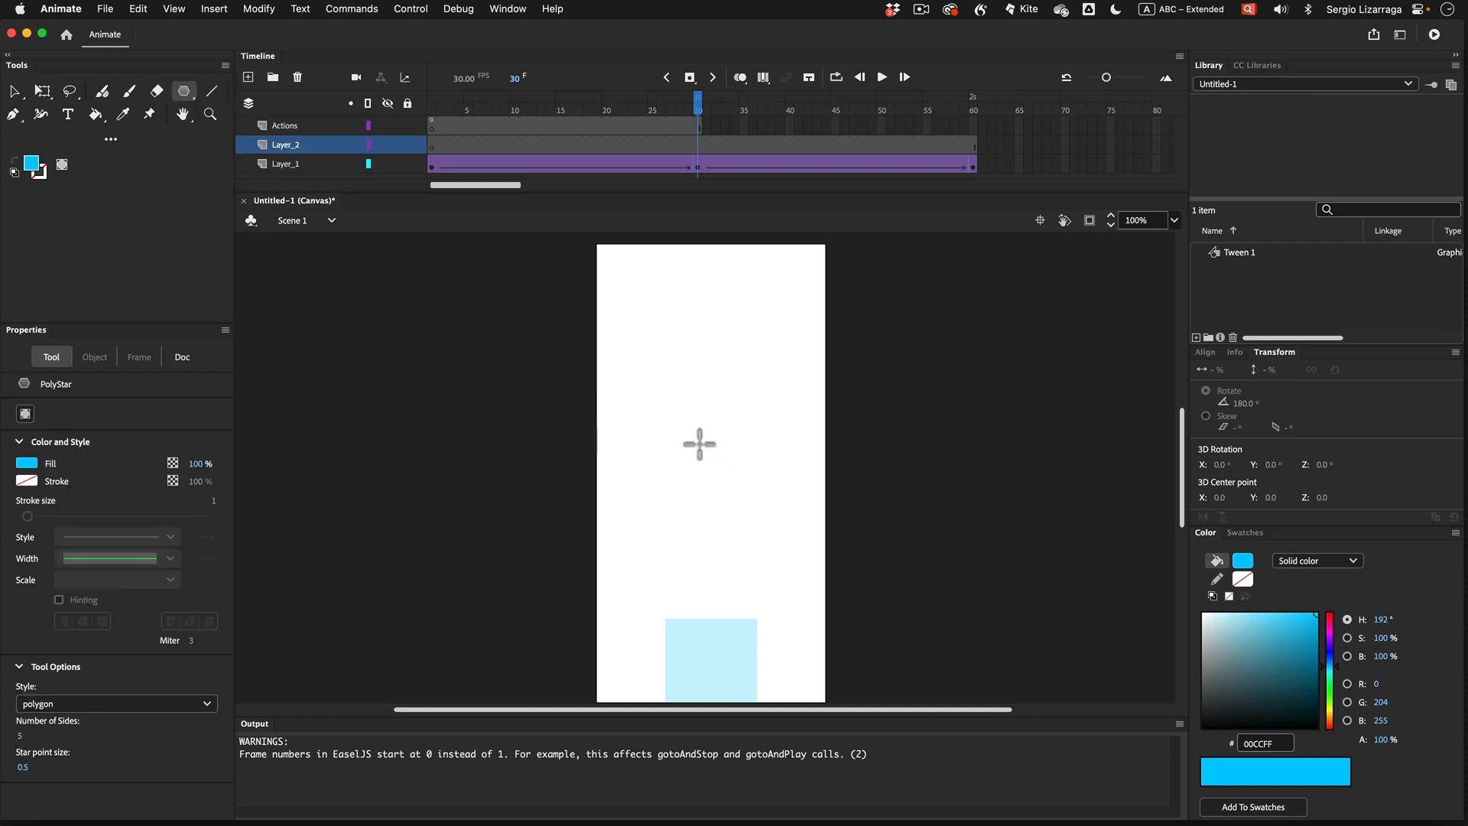
left_click_drag(681, 432, 669, 374)
key("shift")
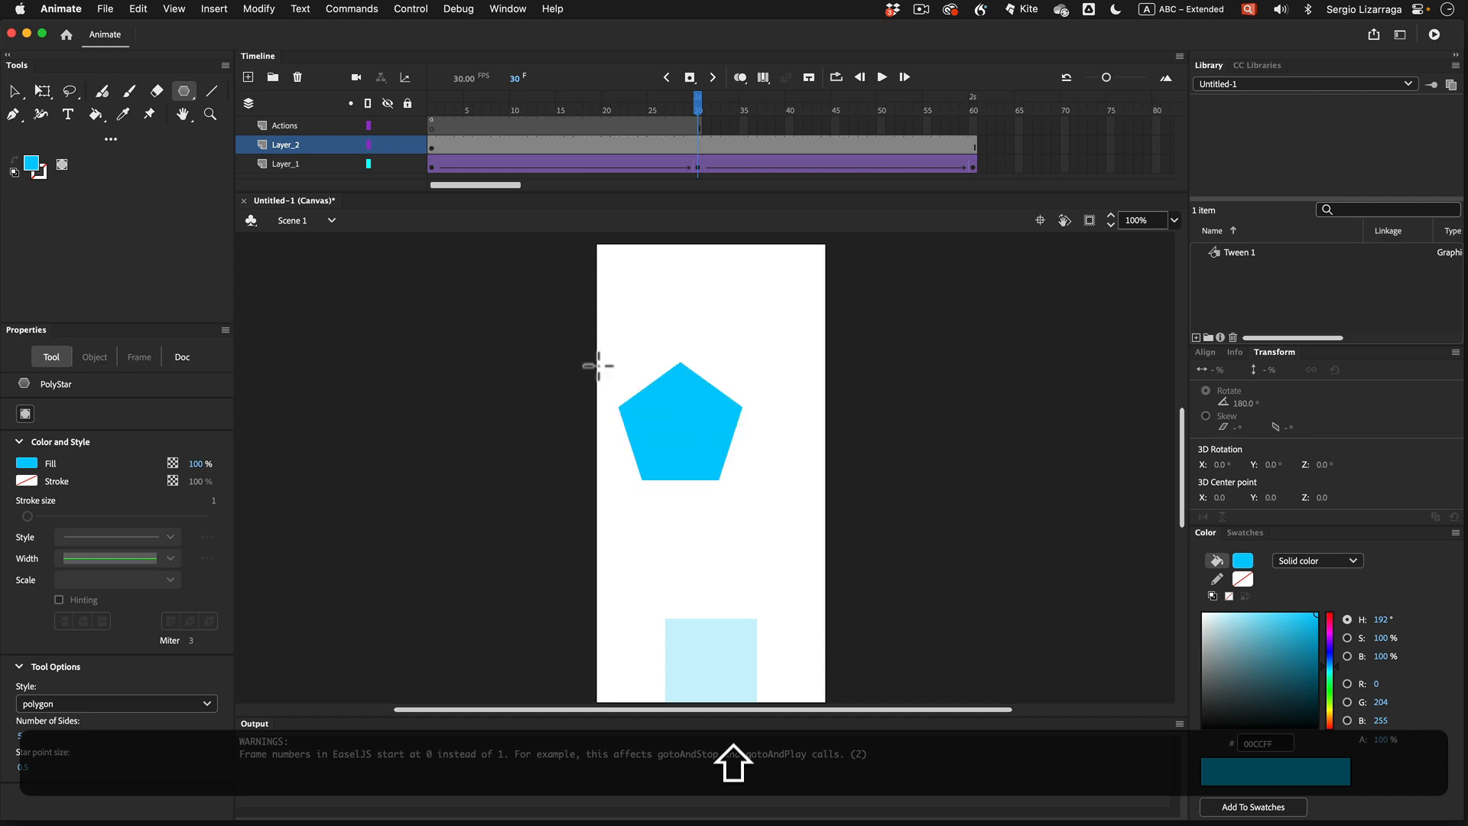
Select the pentagon and the square at frame 30 and align both to the stage's horizontal and vertical center
key("v")
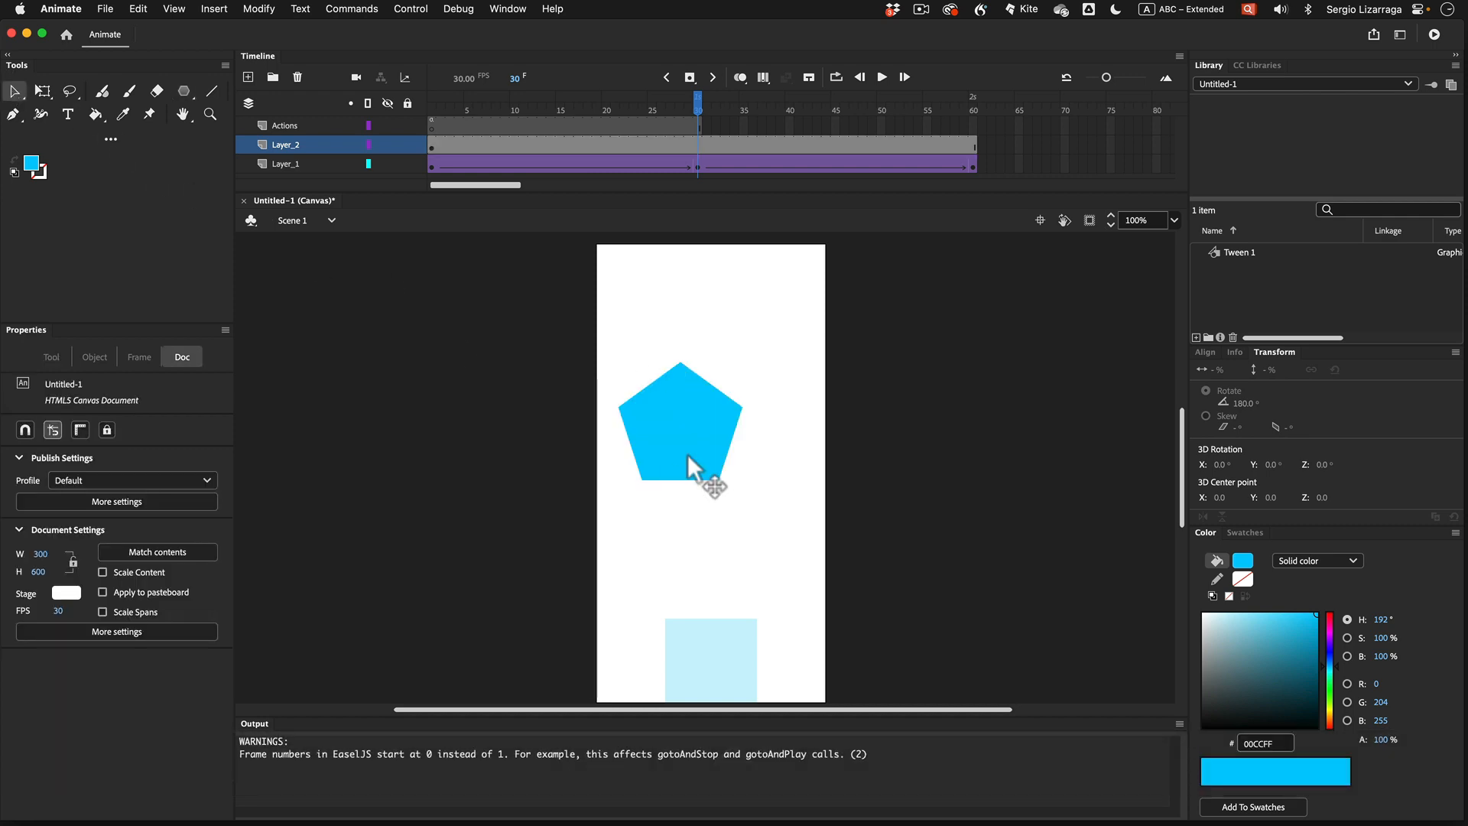
left_click(687, 454)
key("super+a")
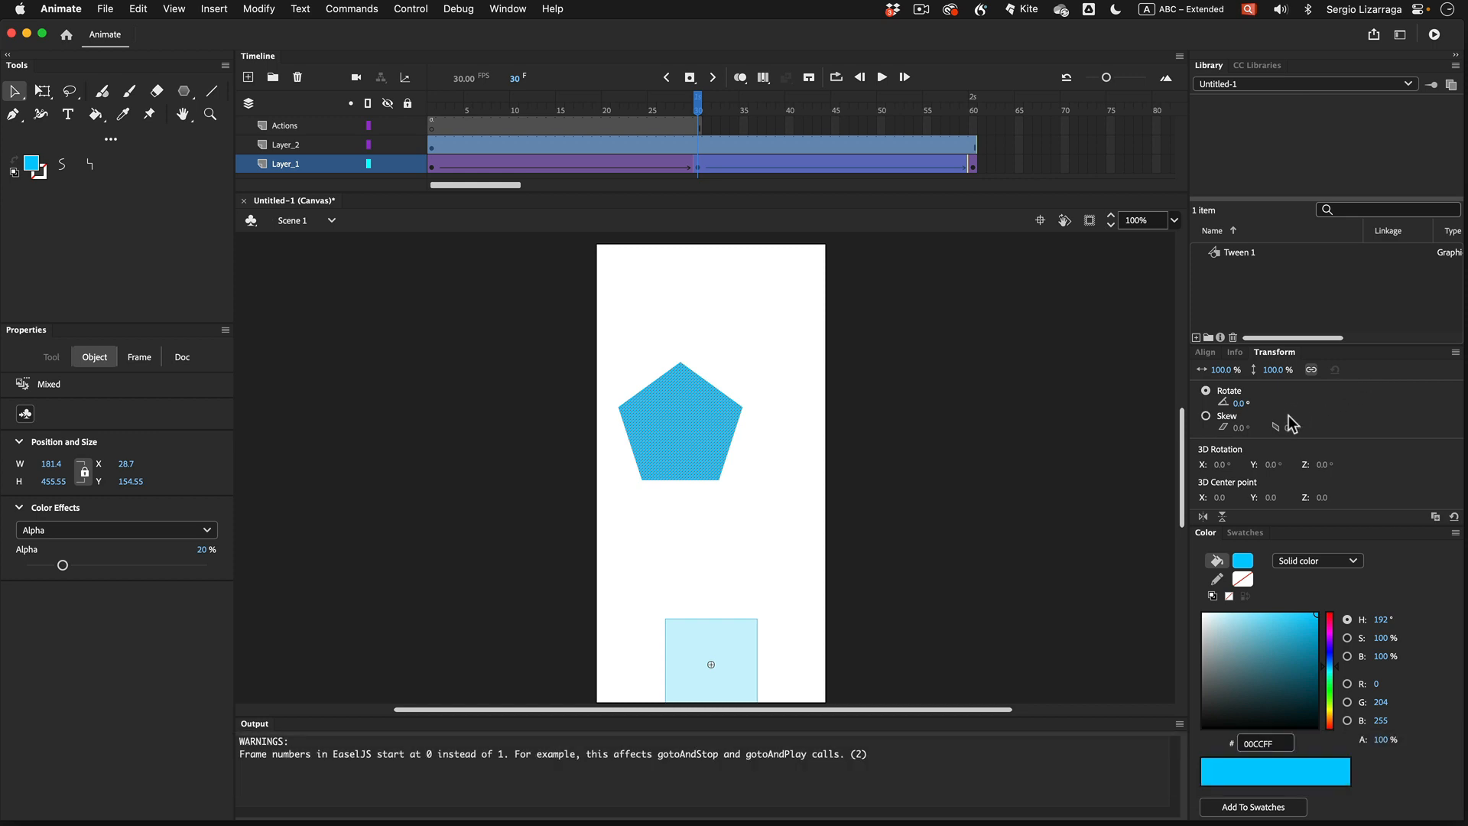
left_click(1205, 352)
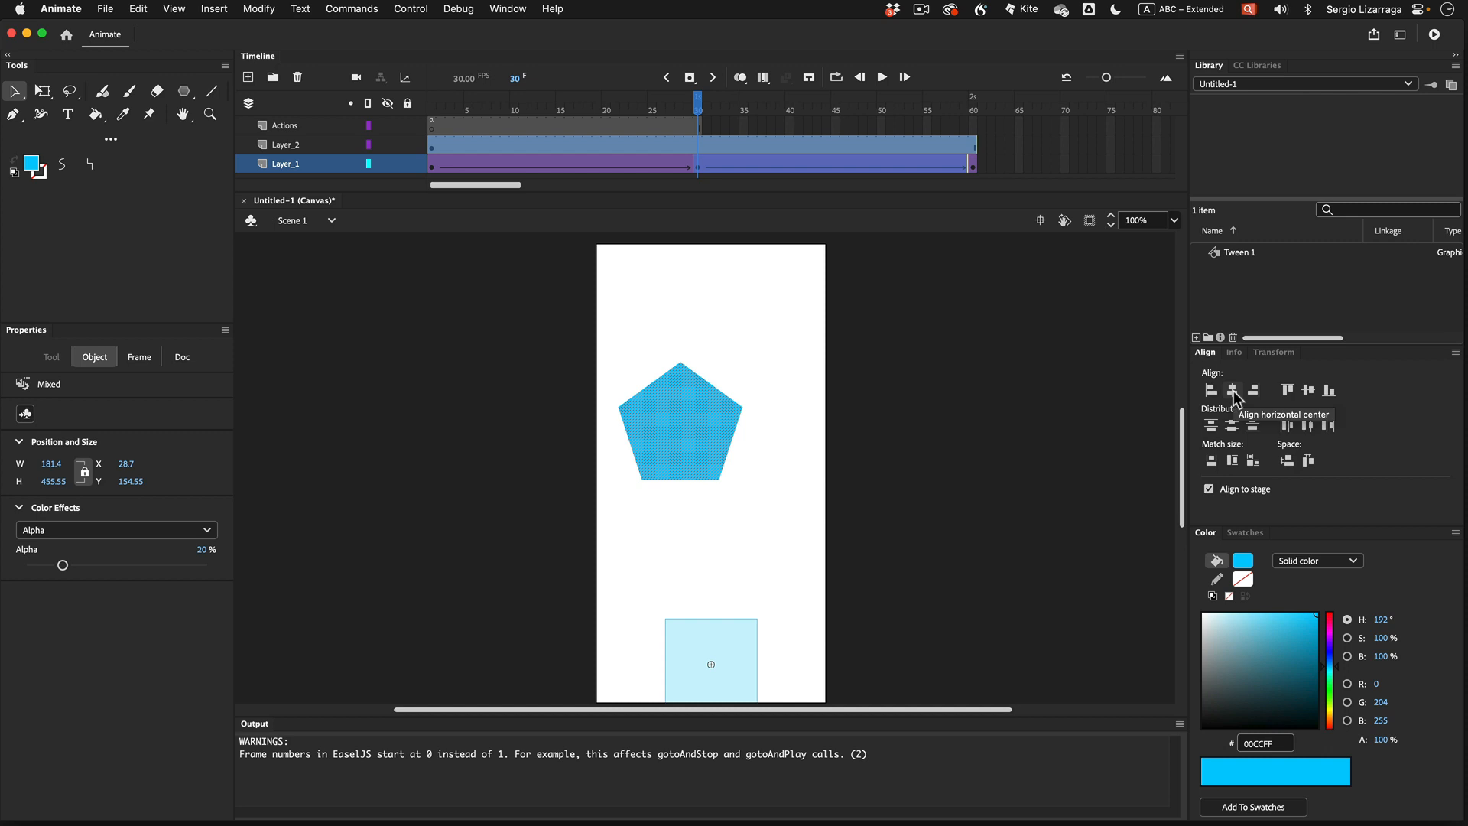
left_click(1232, 391)
left_click(1308, 391)
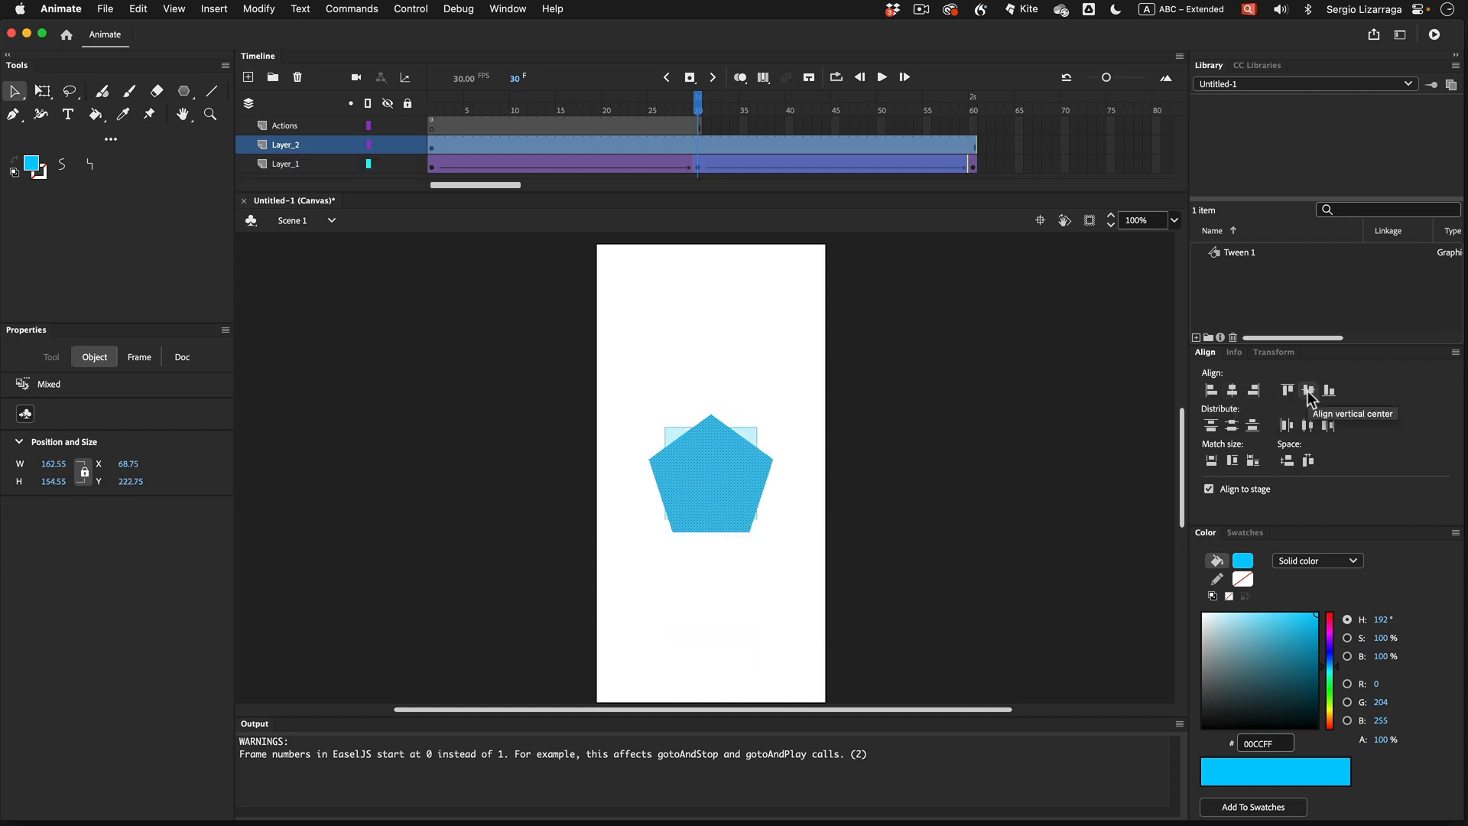
Return to frame 1, hide and show Layer_2 to check its contents, and lock Layer_1
left_click_drag(697, 101, 381, 100)
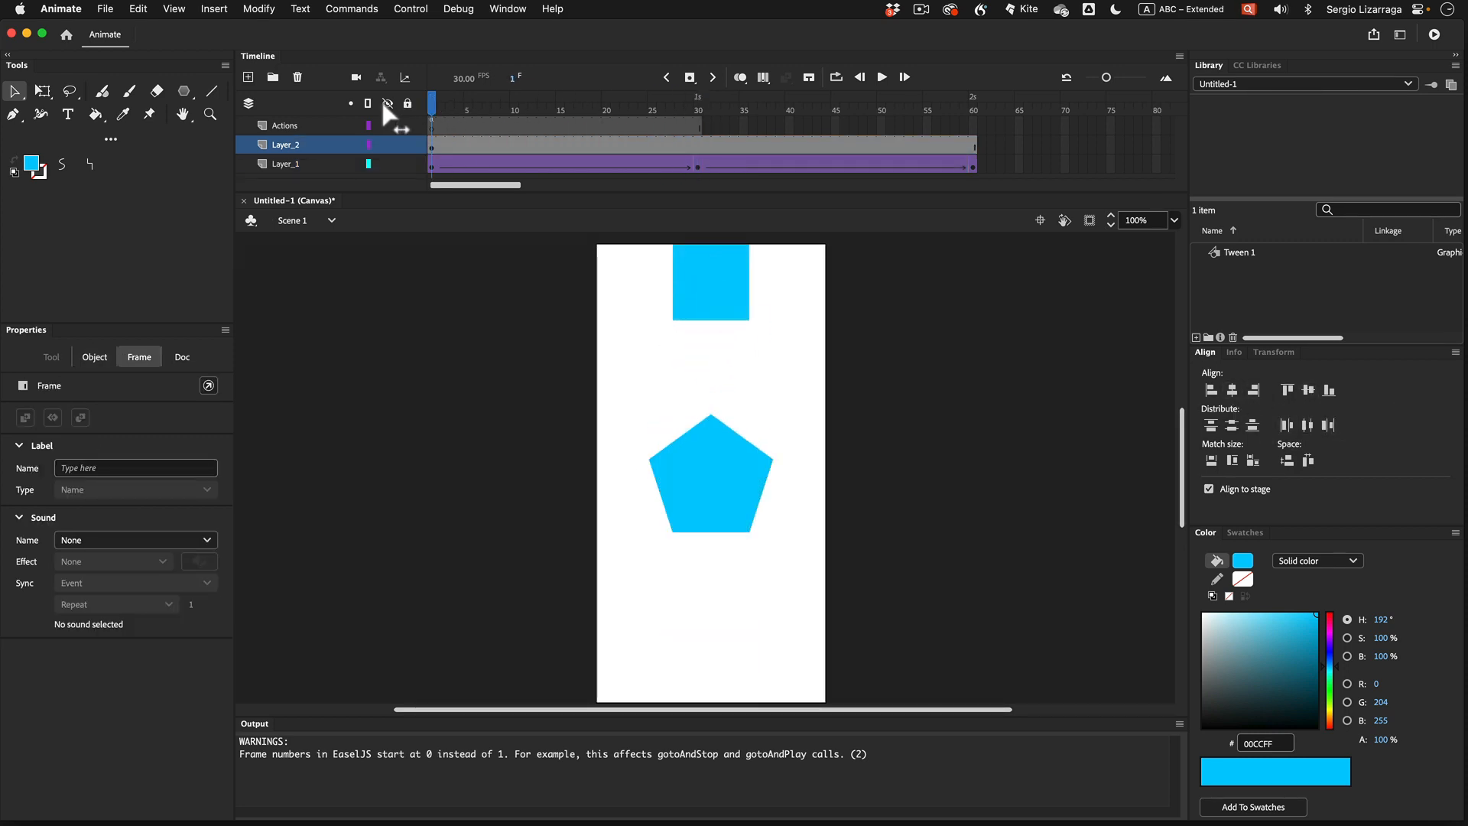
left_click(388, 145)
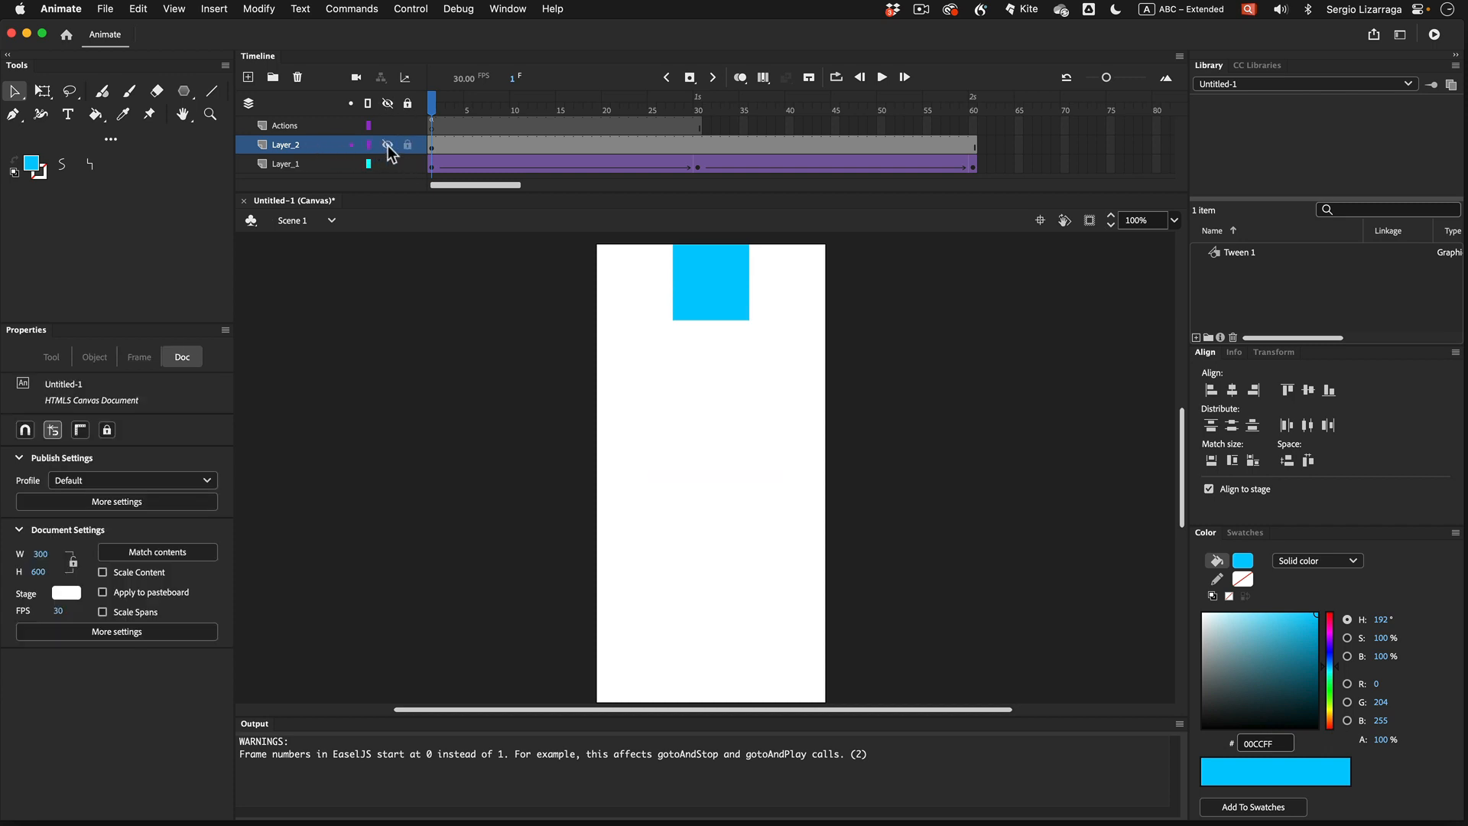
left_click(388, 145)
left_click(388, 146)
left_click(387, 146)
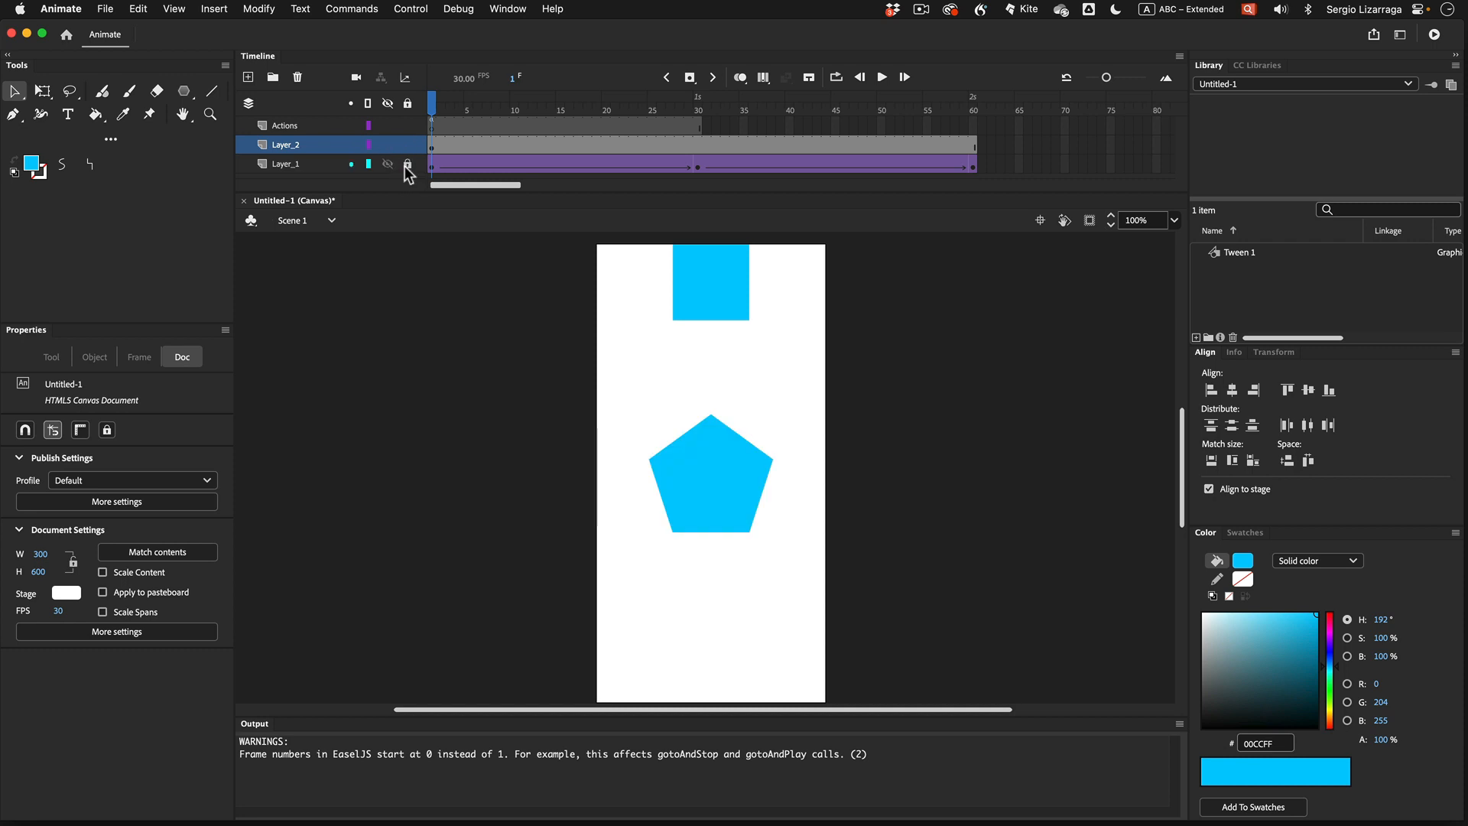
Create a motion tween for the pentagon on Layer_2, accepting its conversion to a symbol
left_click(730, 499)
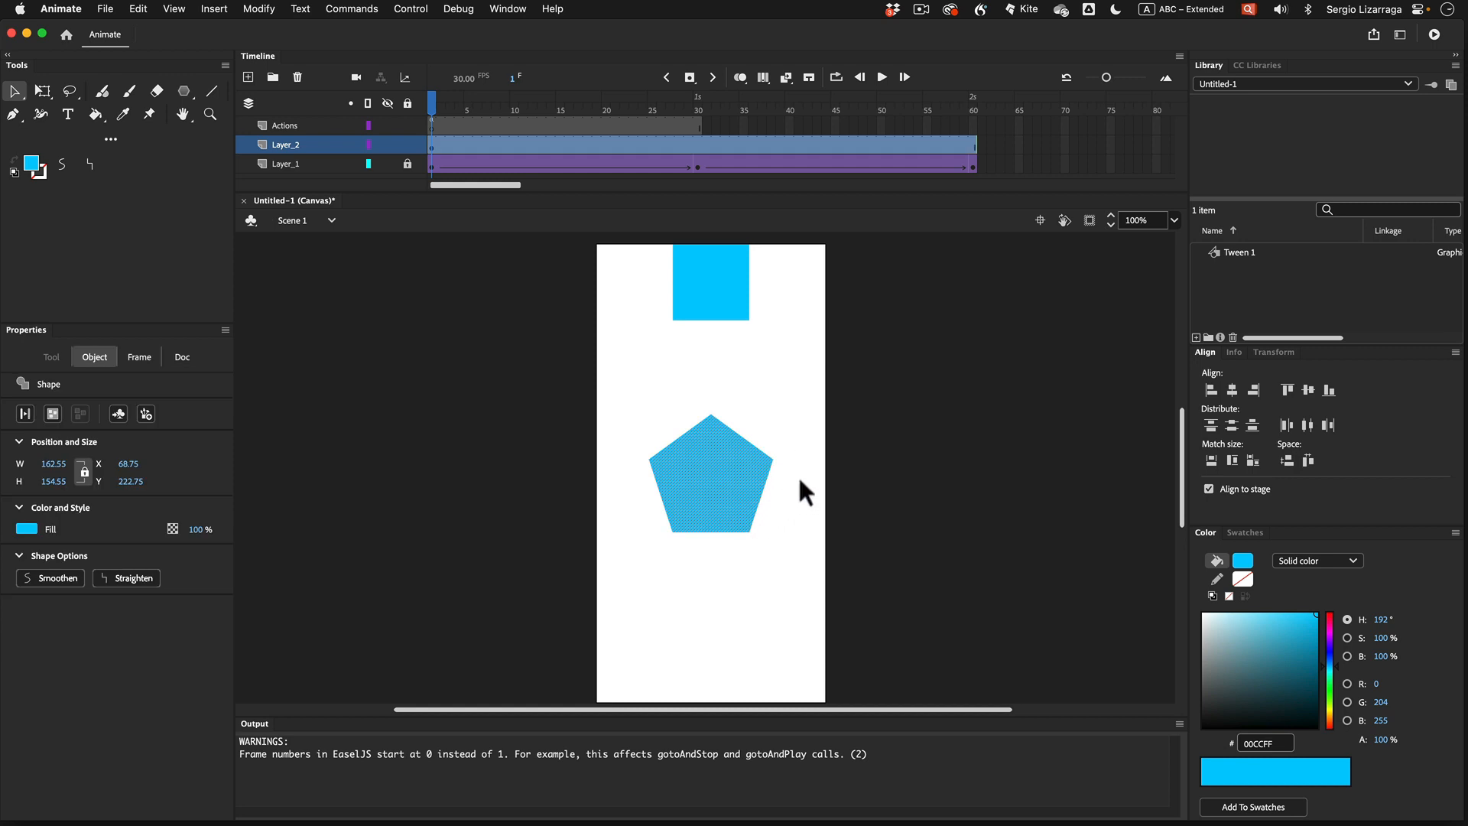
left_click(214, 9)
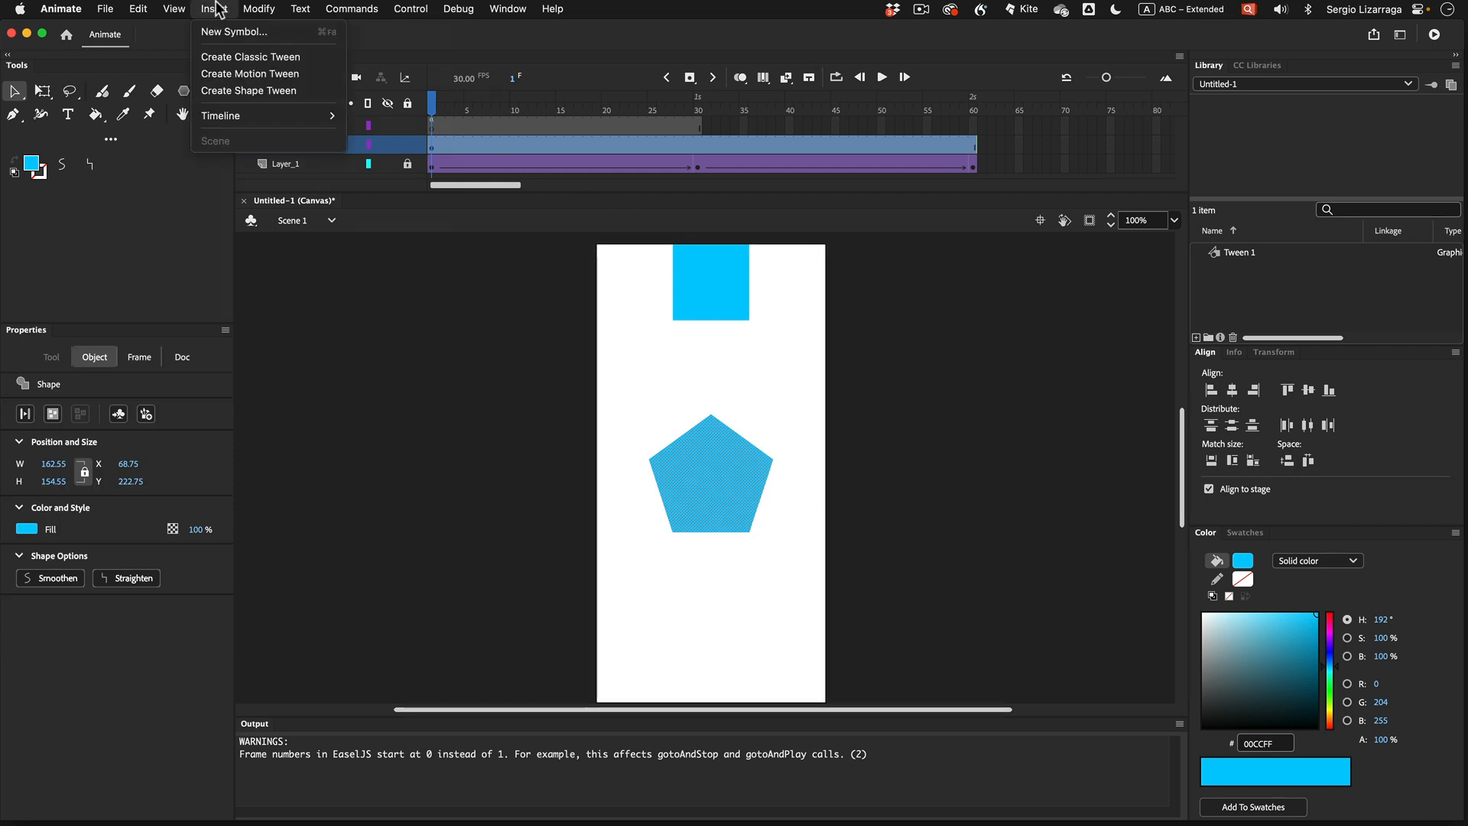
left_click(312, 79)
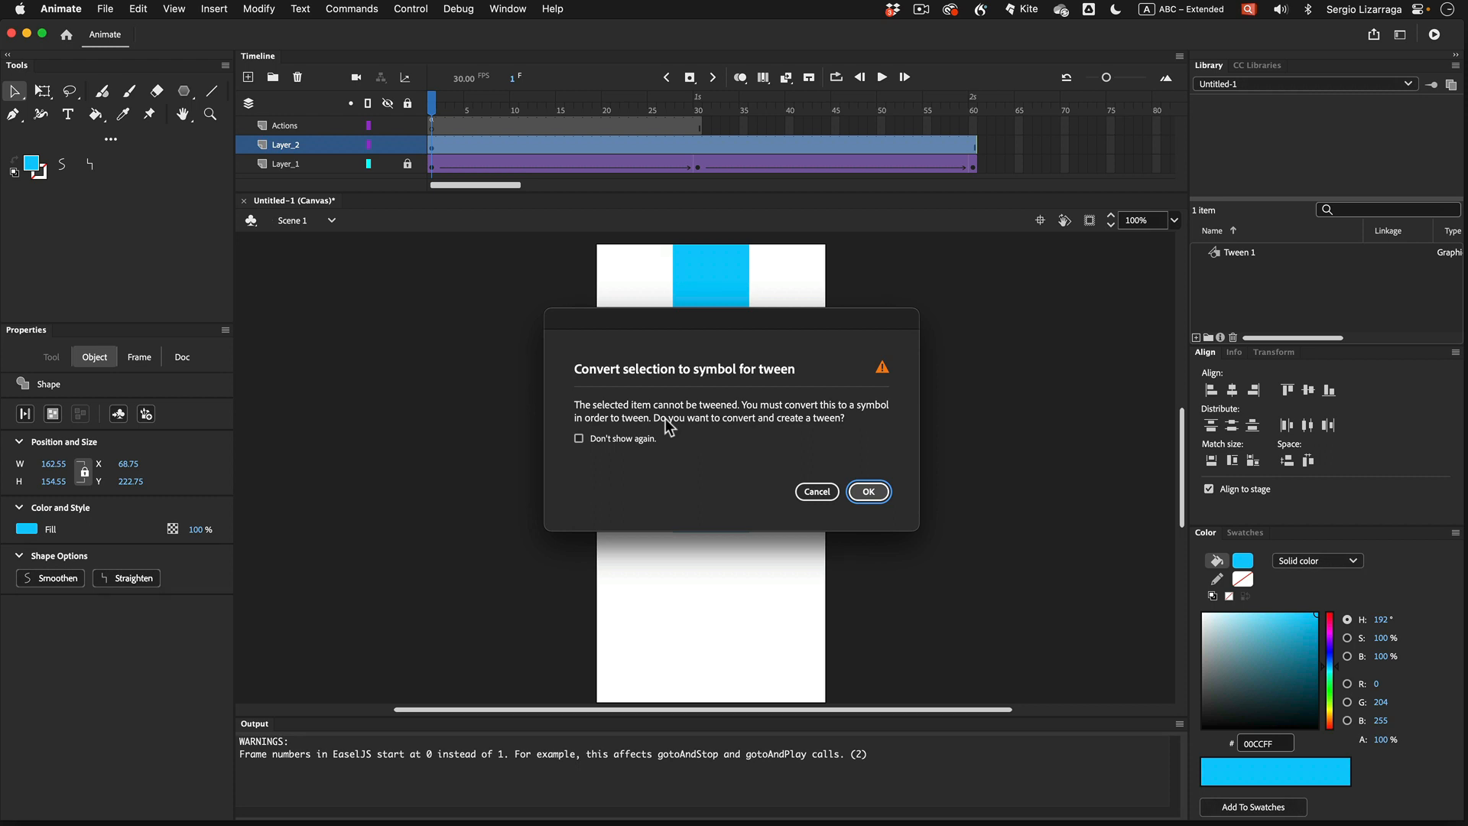
left_click(868, 492)
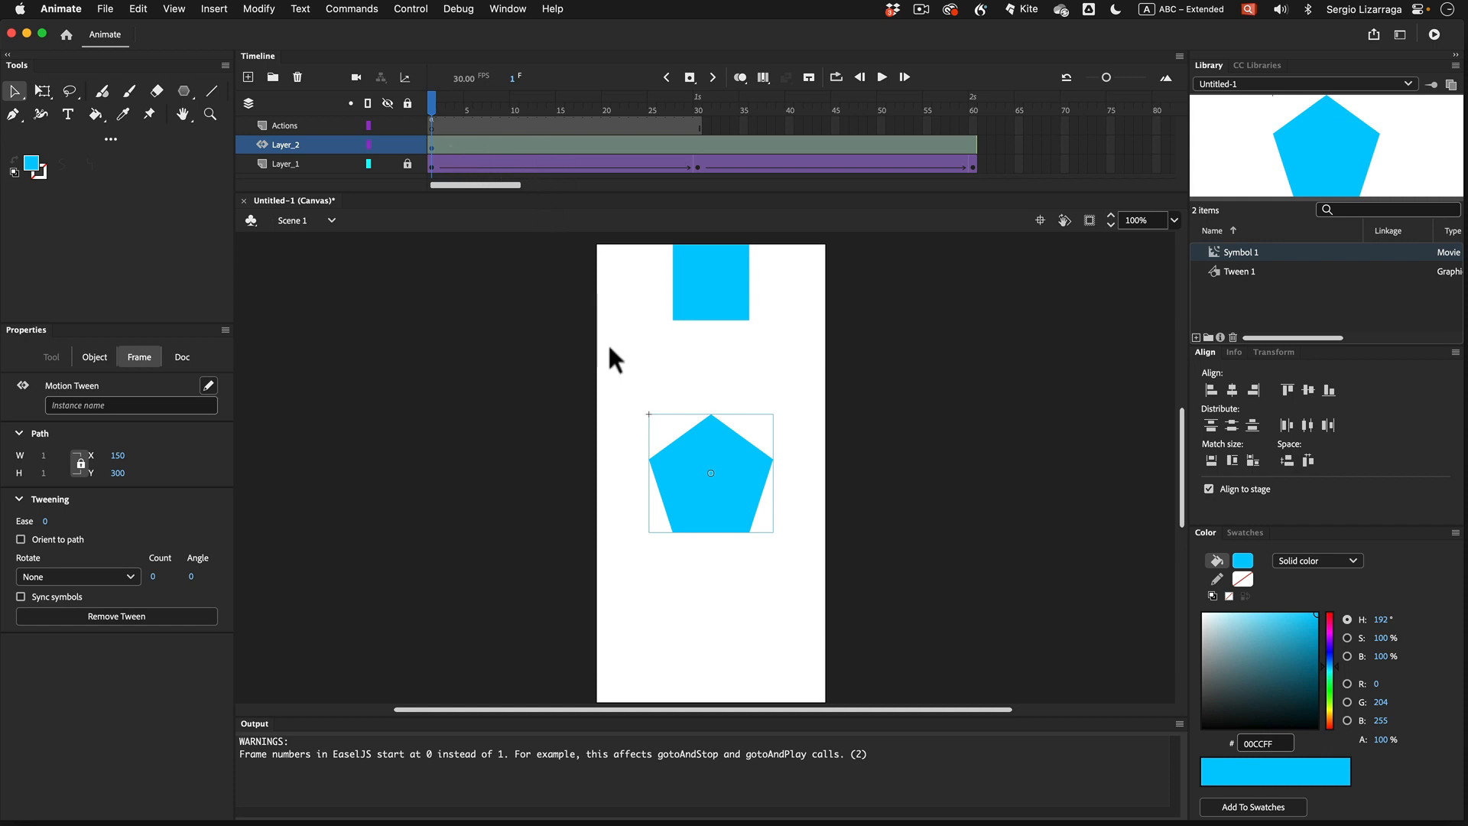
Compare the pentagon's Symbol 1 with the square's Tween 1 in the library
left_click(629, 475)
left_click(688, 471)
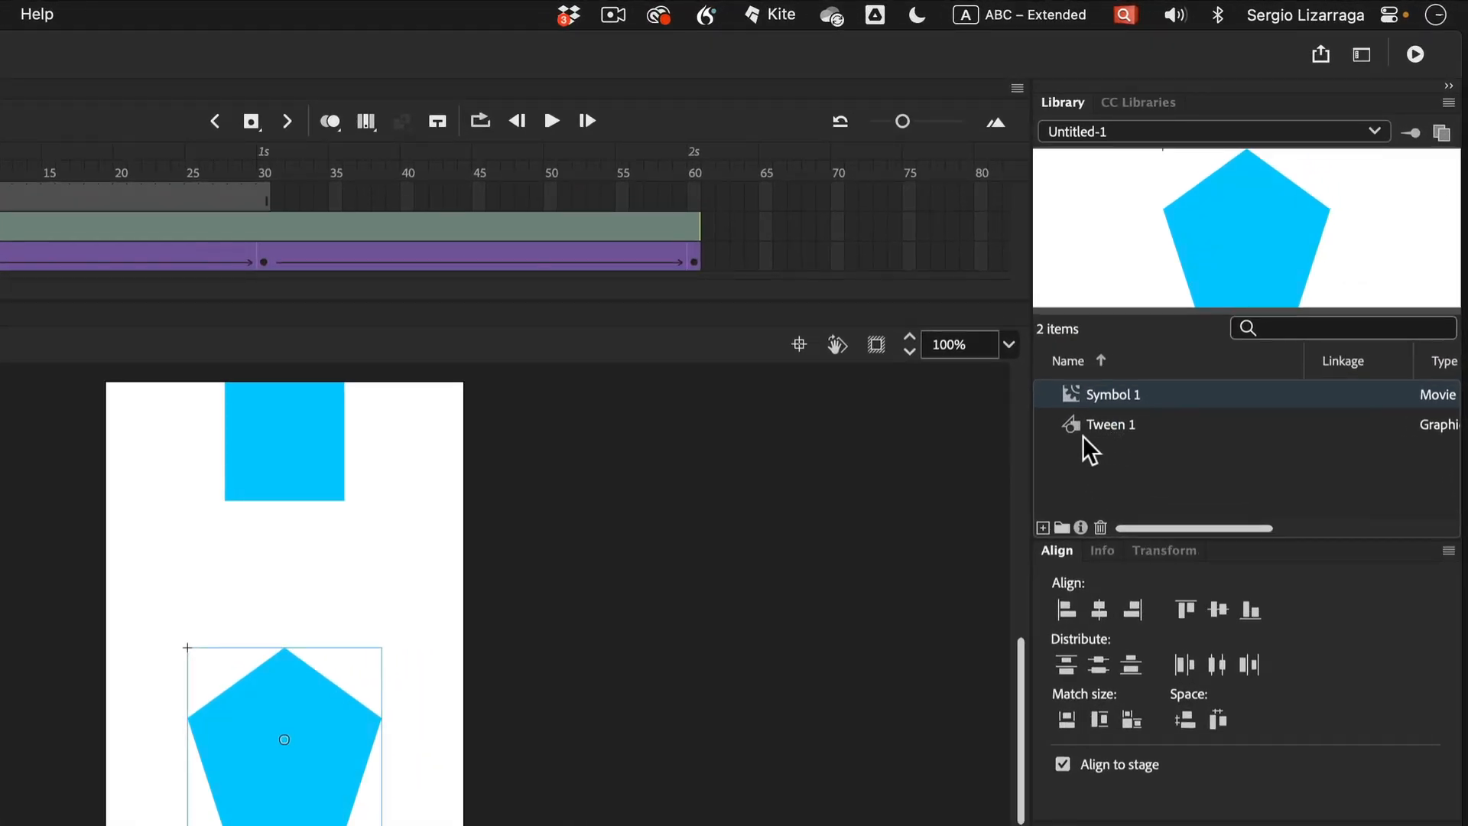
left_click(1097, 425)
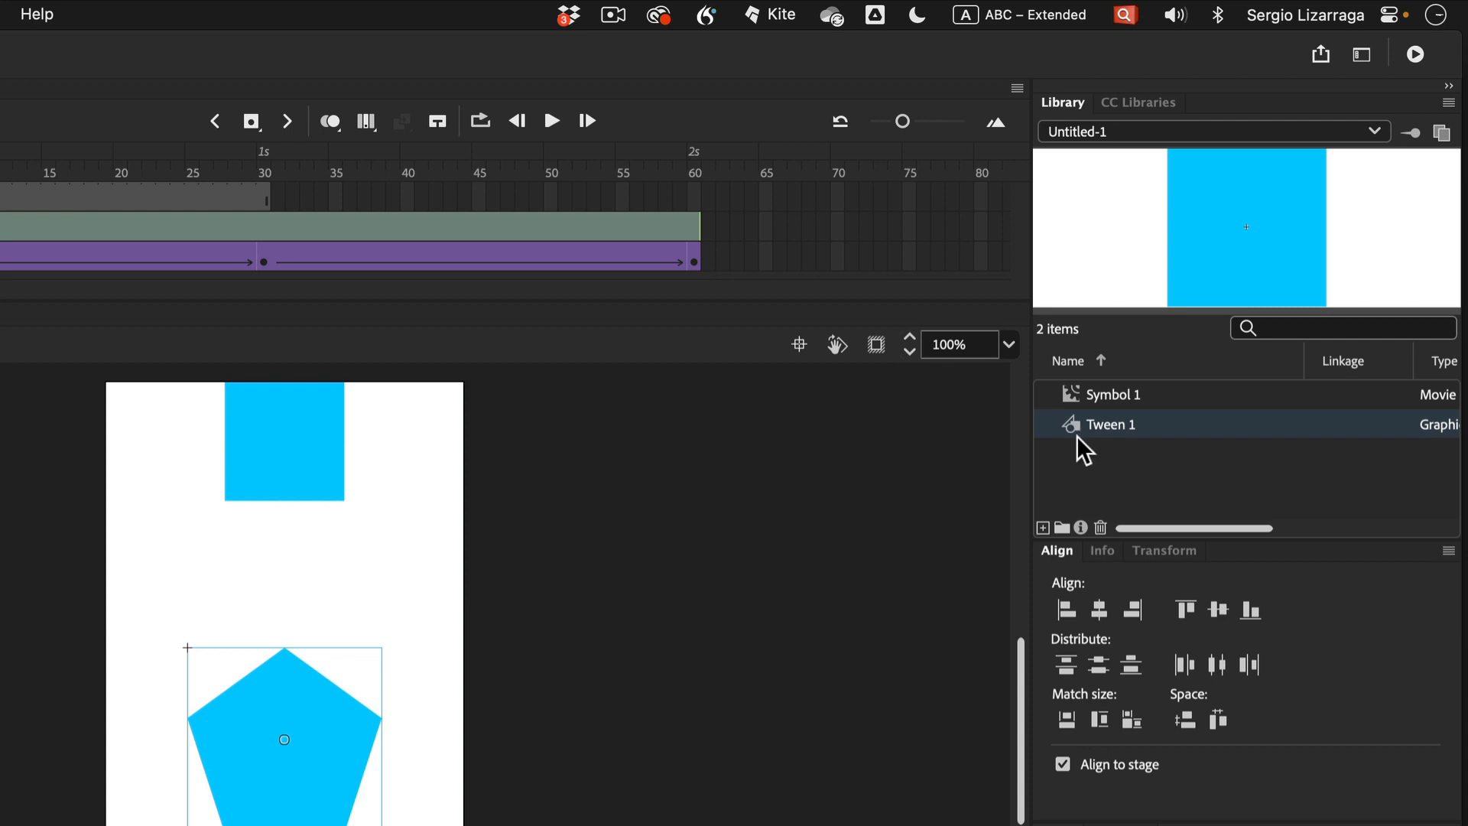
left_click(1105, 393)
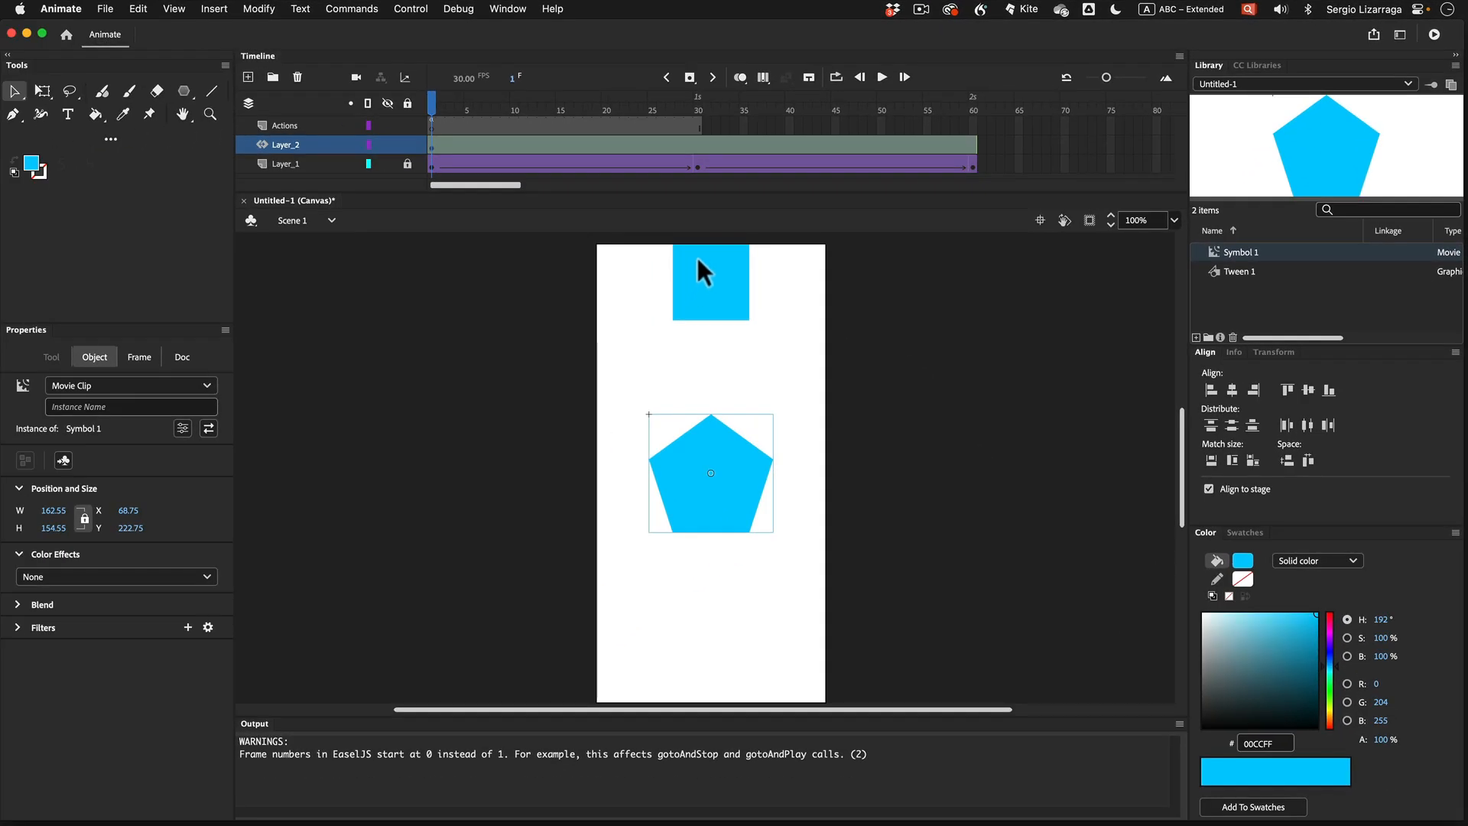
Move the pentagon straight up to about Y 13 at frame 30 and straight down to about Y 395 at frame 60
left_click(697, 146)
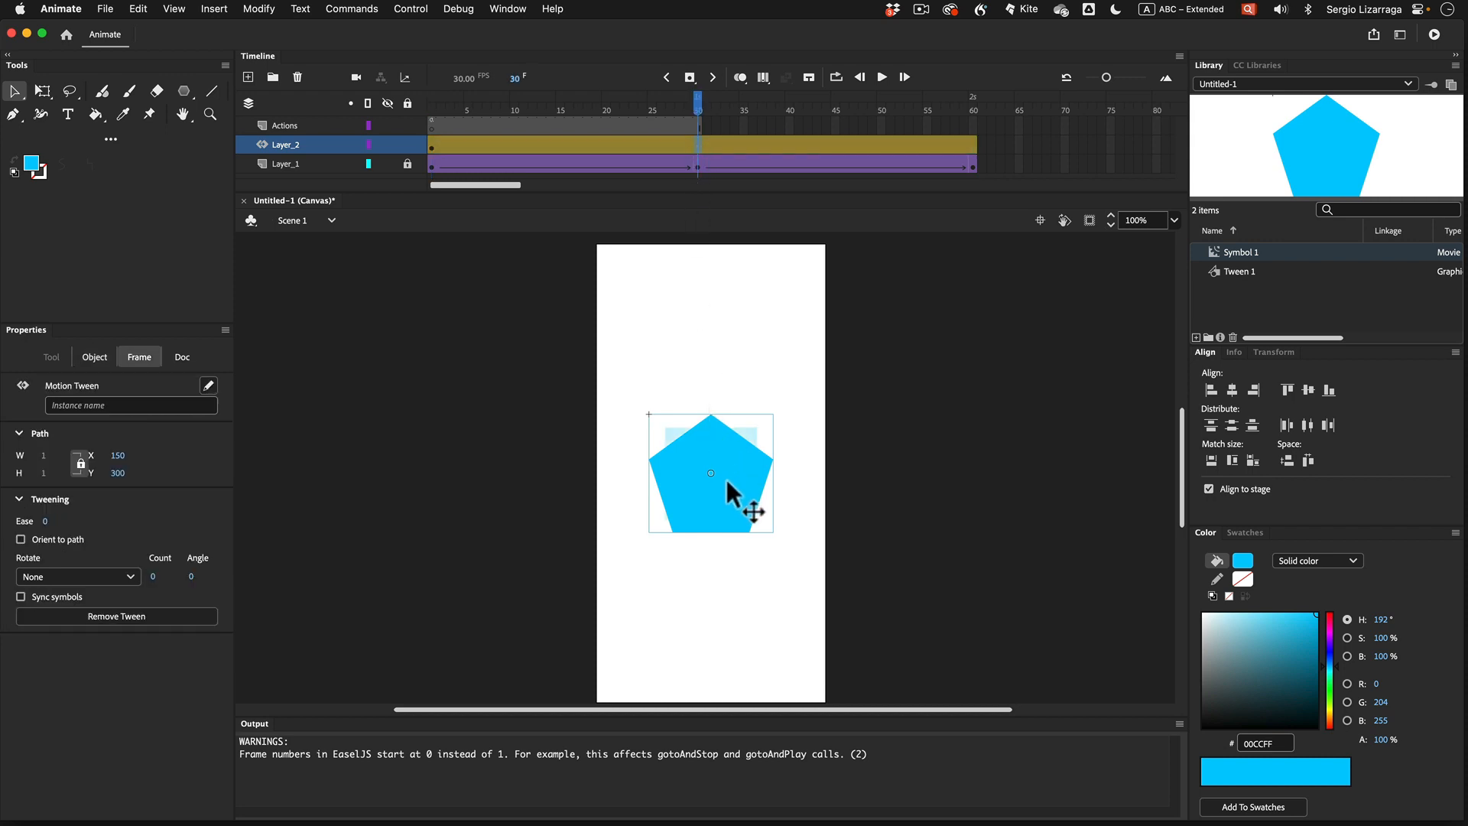
left_click_drag(726, 479, 734, 321)
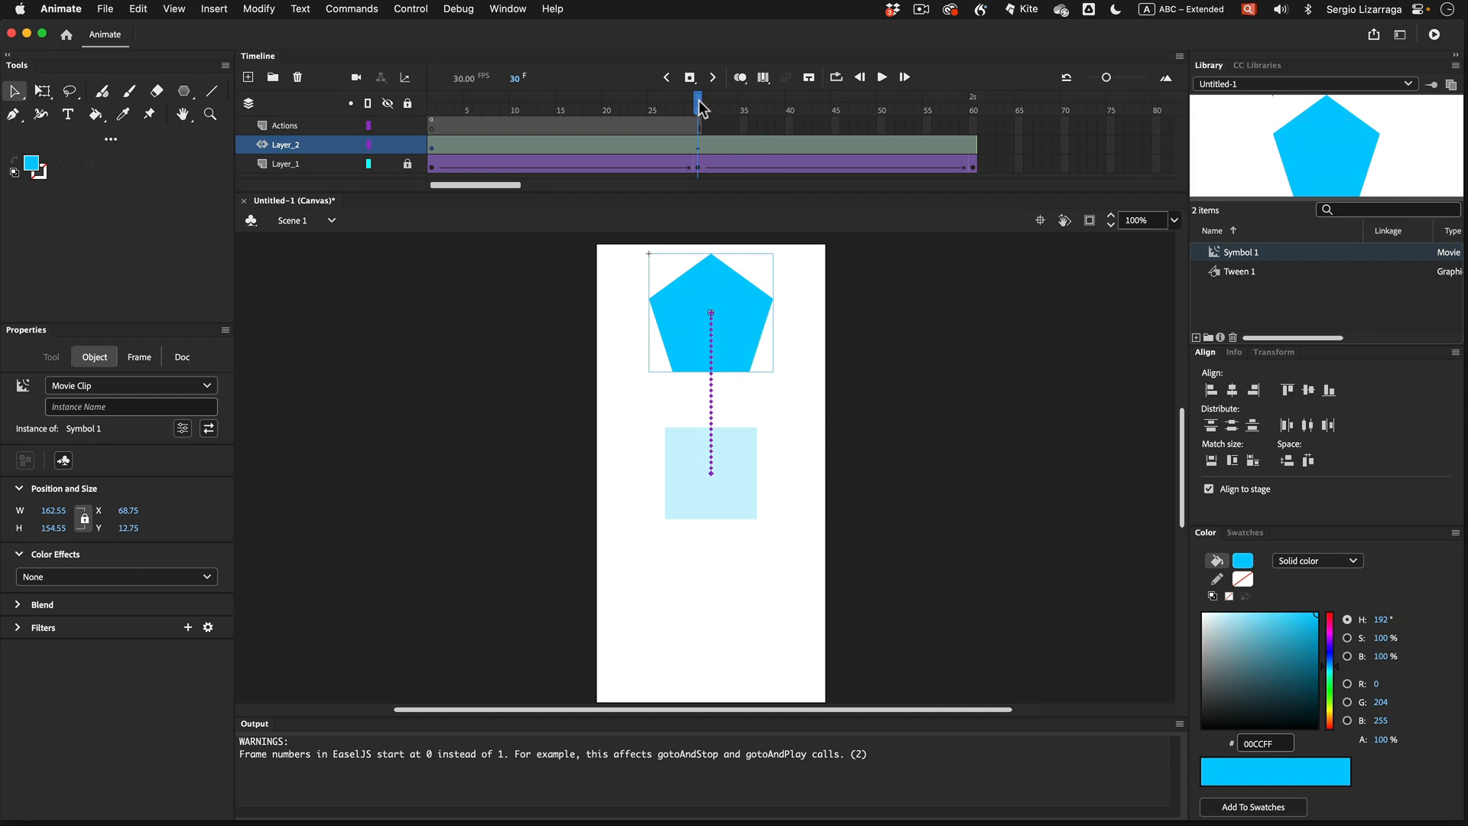
left_click_drag(698, 100, 975, 116)
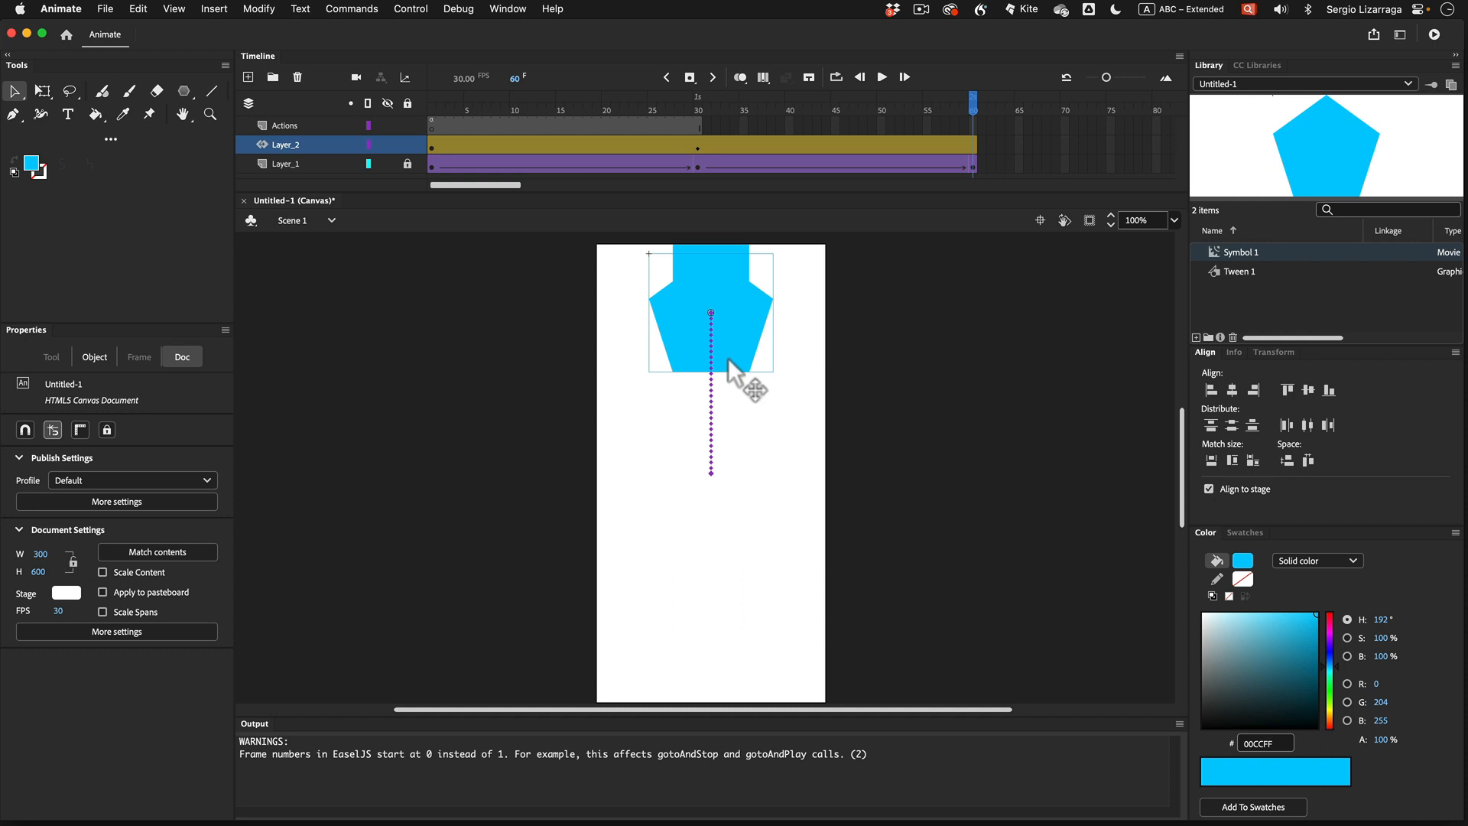
left_click_drag(728, 357, 727, 647)
key("shift")
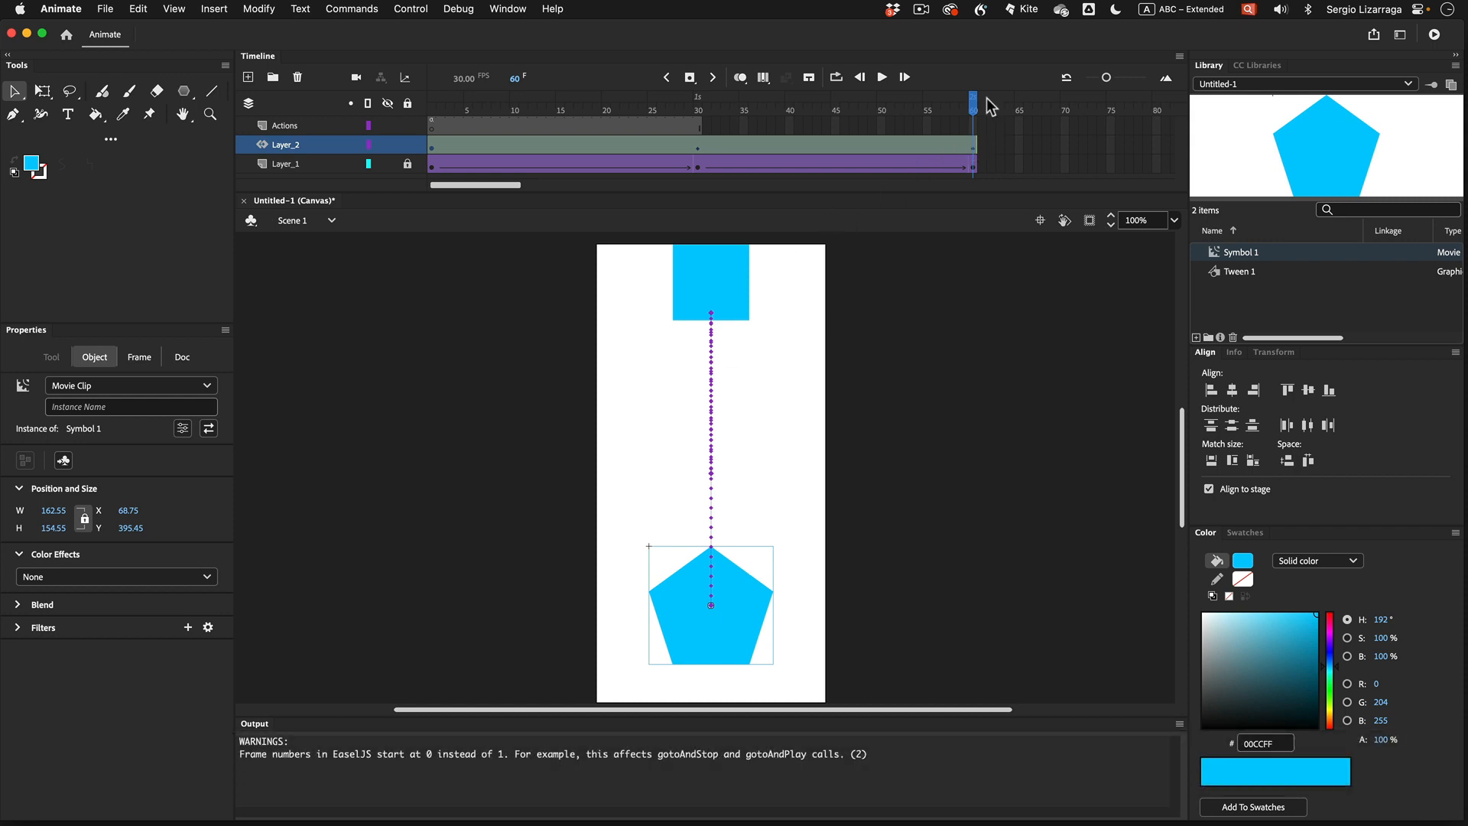
Scrub through the pentagon's motion tween, hiding Layer_1 temporarily to view the pentagon alone
left_click_drag(972, 100, 438, 135)
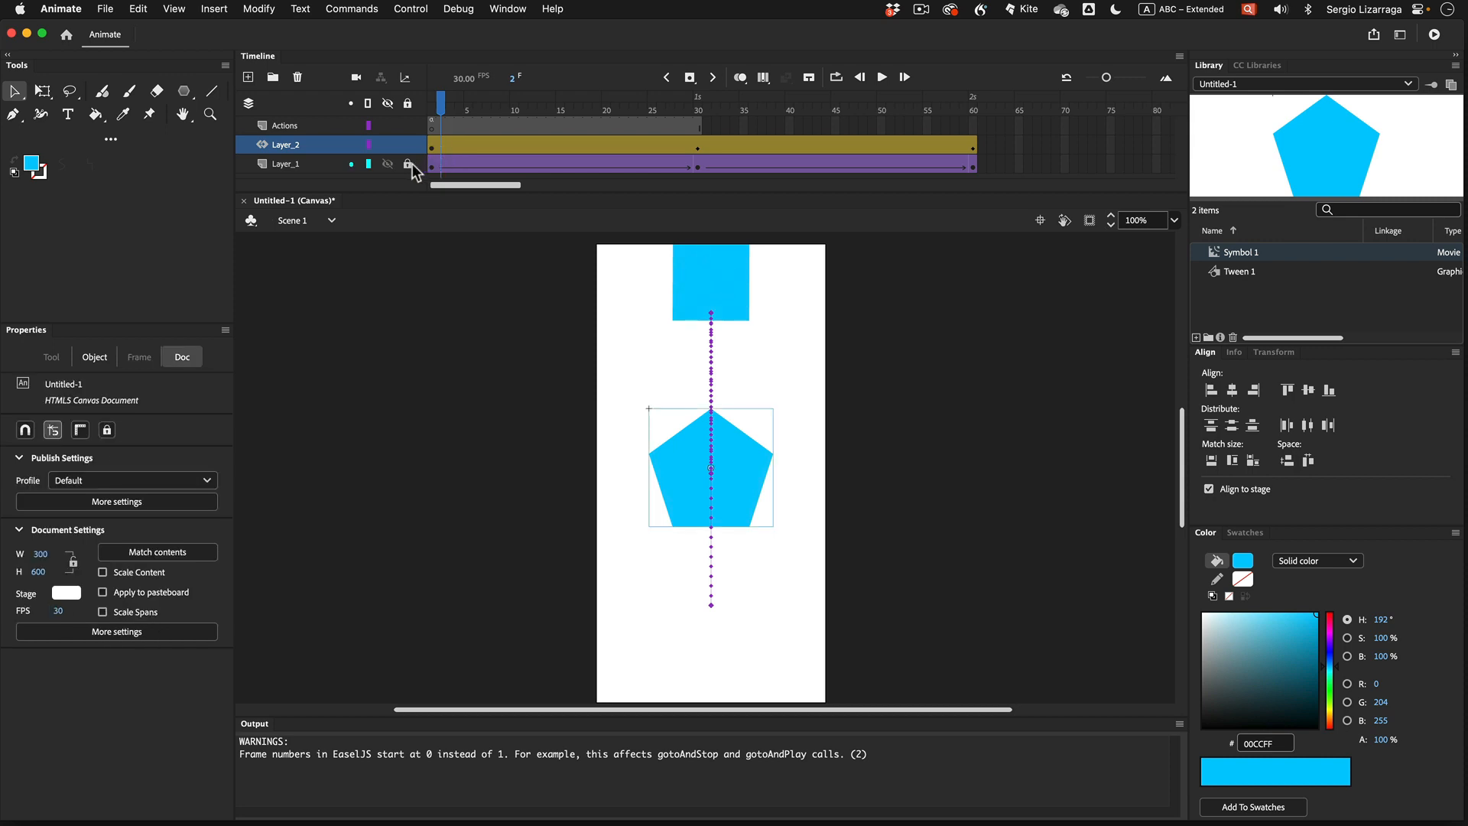
left_click(391, 163)
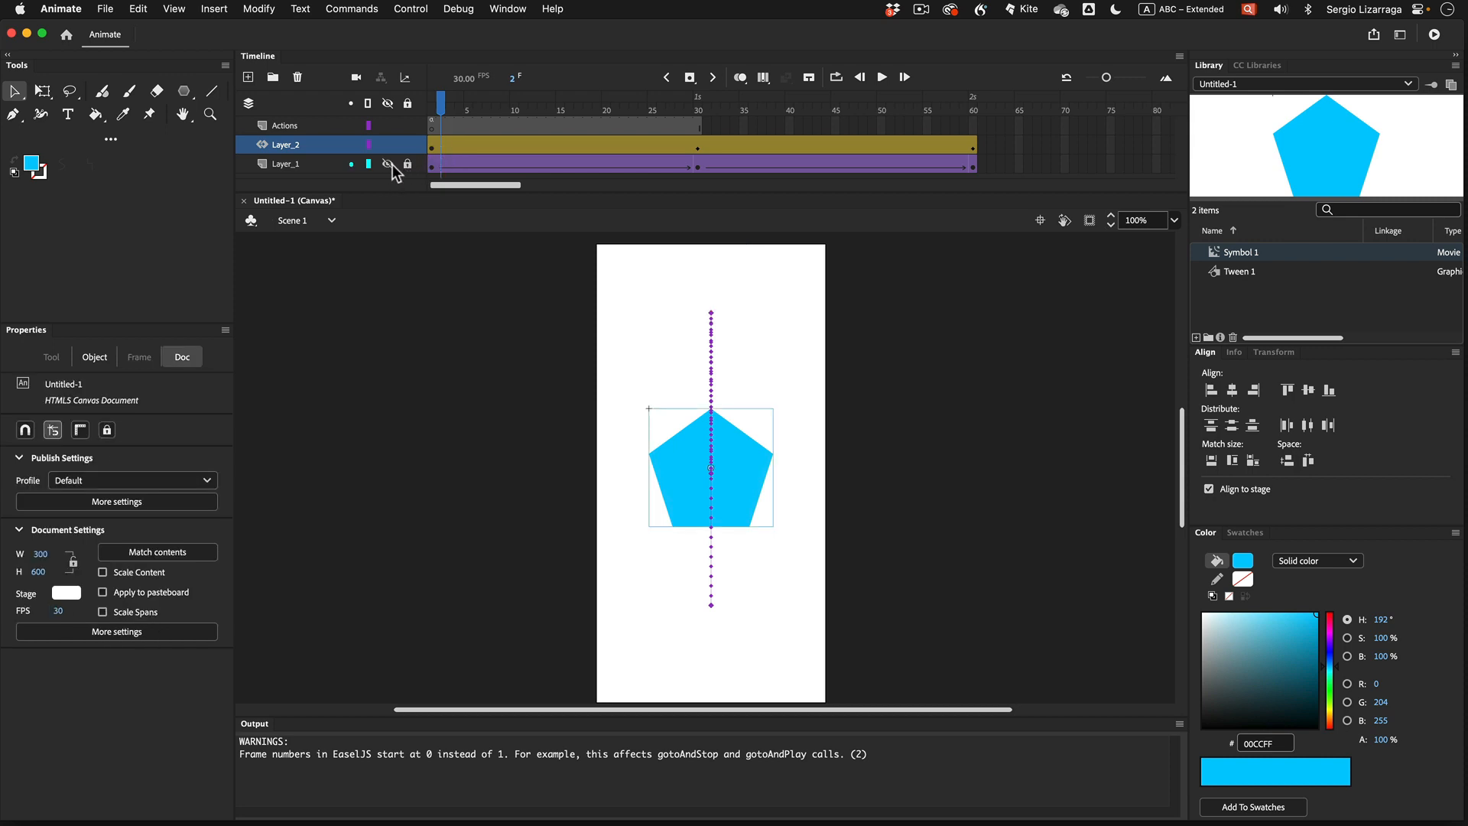
left_click_drag(447, 118, 699, 163)
left_click(387, 164)
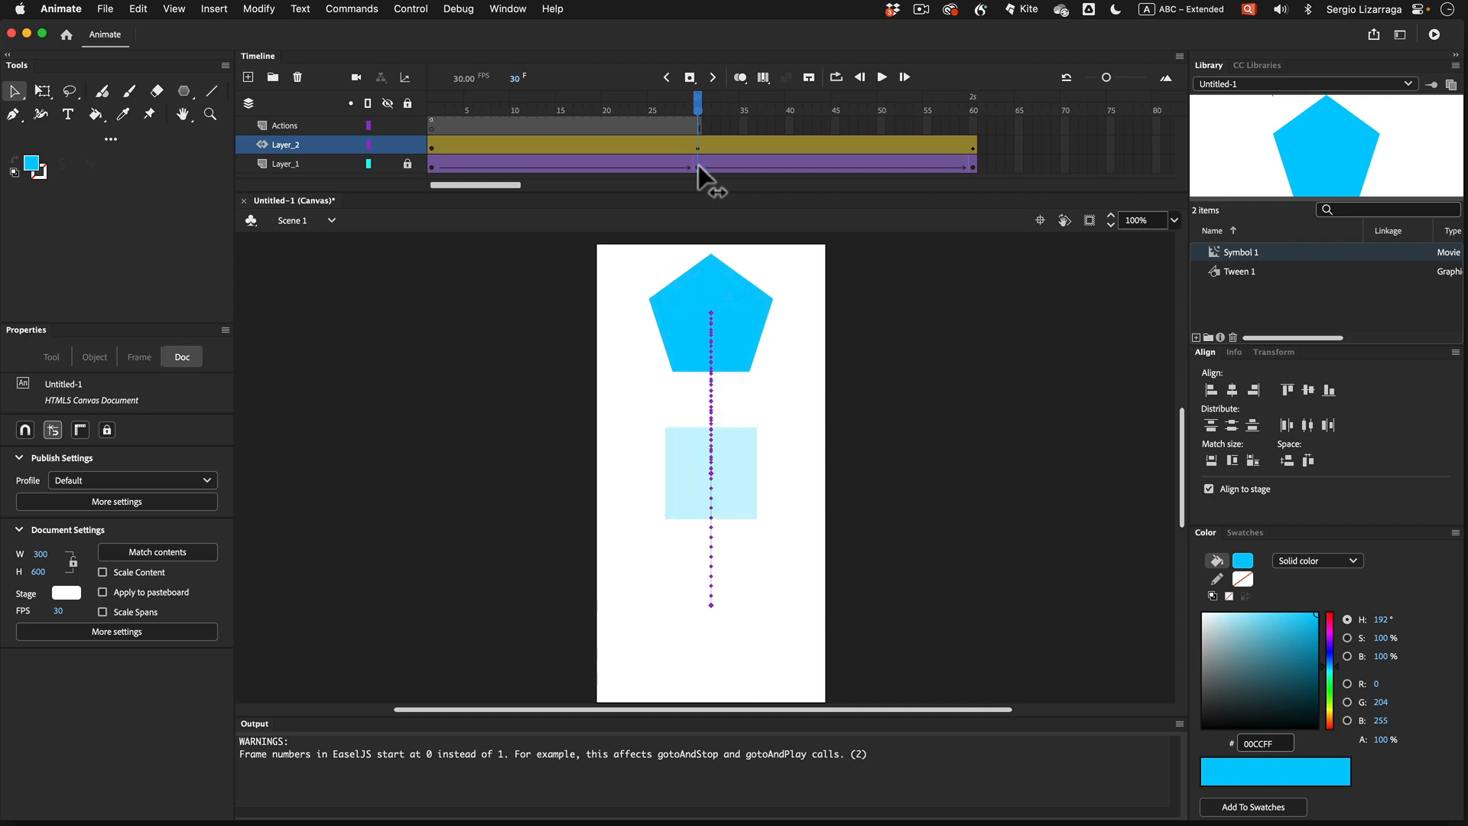
Bend the pentagon's motion path between frames 1 and 30 into a curve bulging to the right
left_click(333, 150)
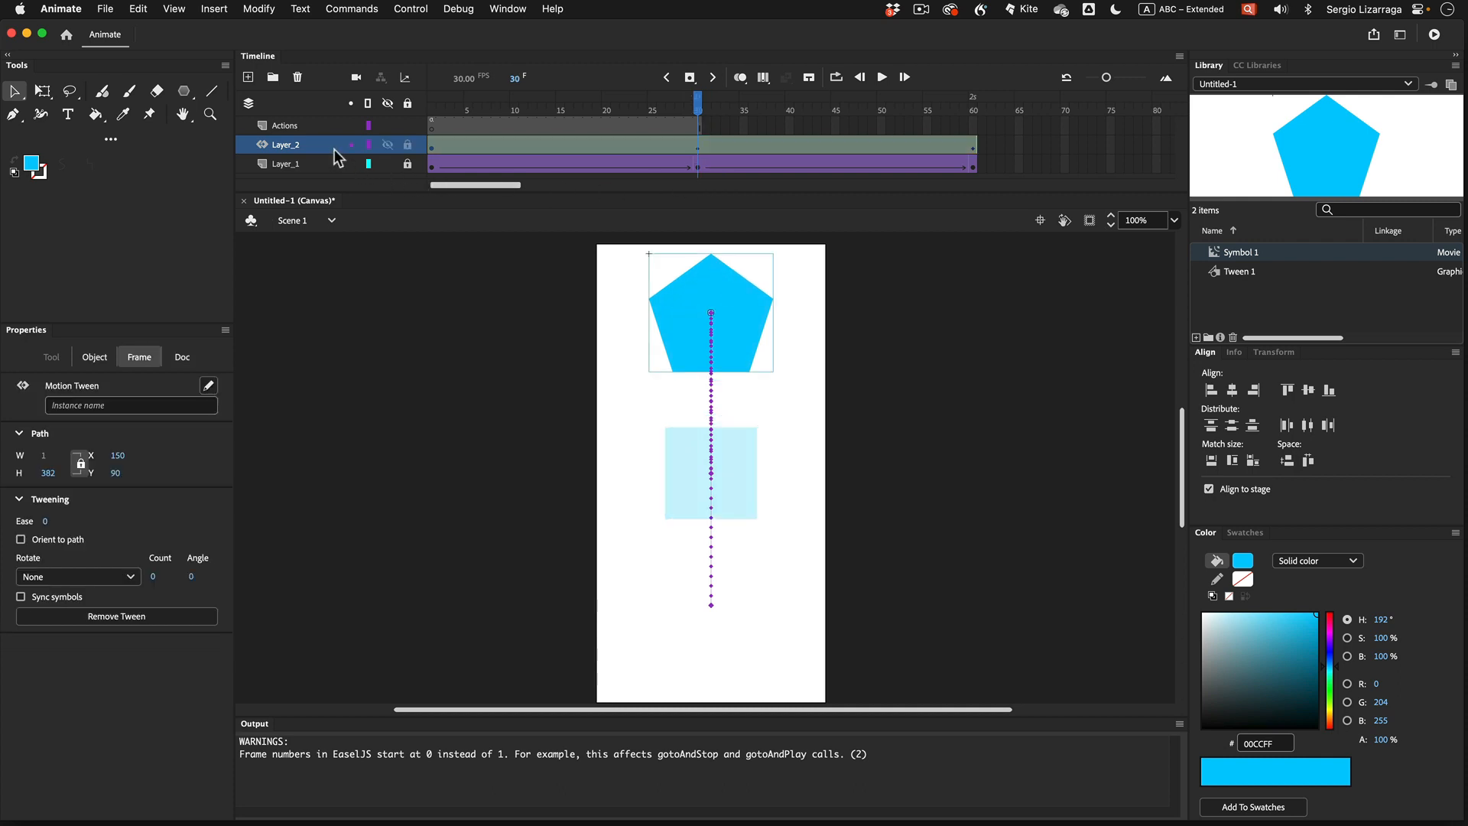
left_click(433, 148)
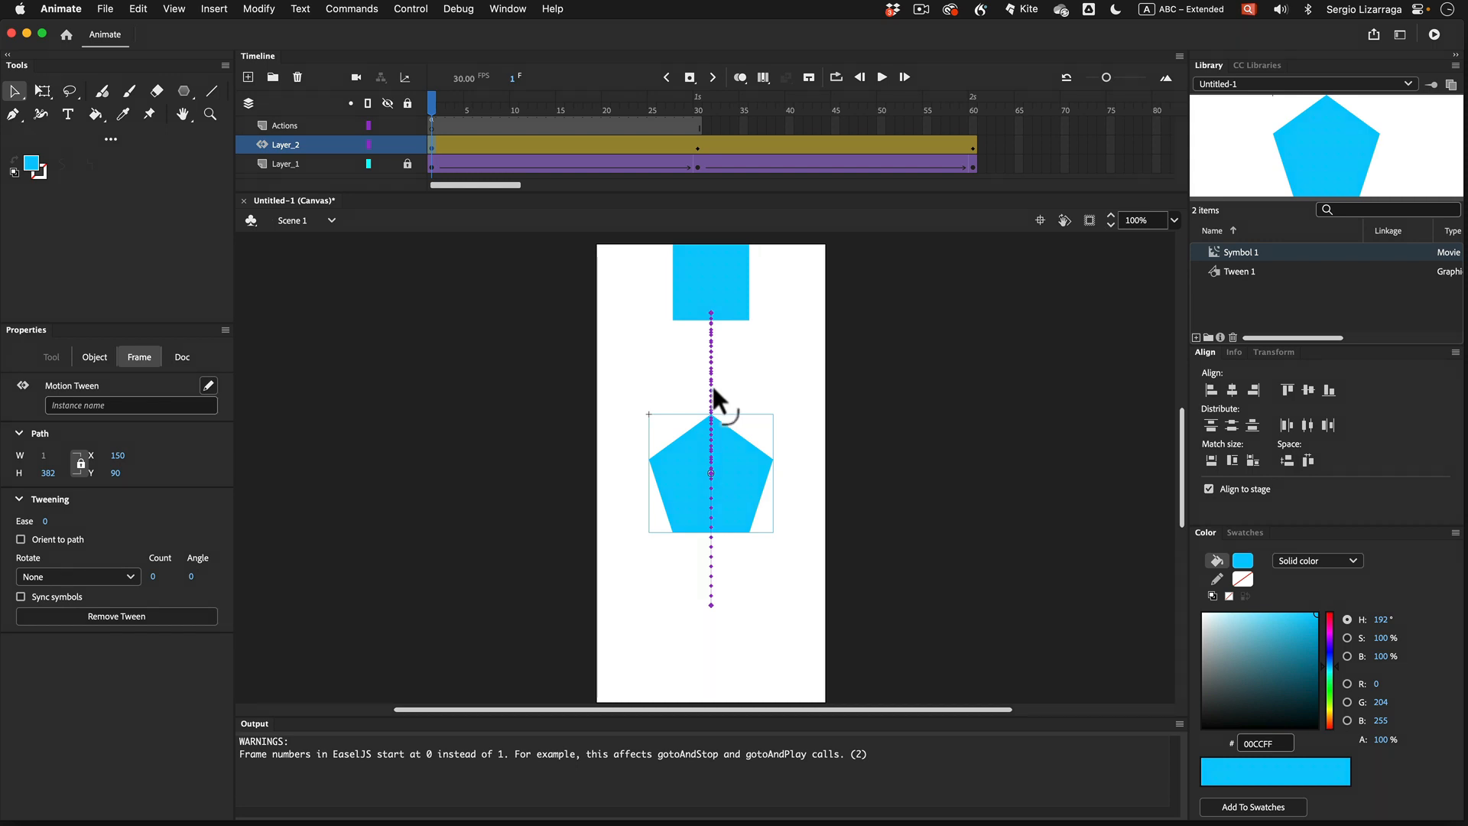
left_click_drag(713, 383, 784, 384)
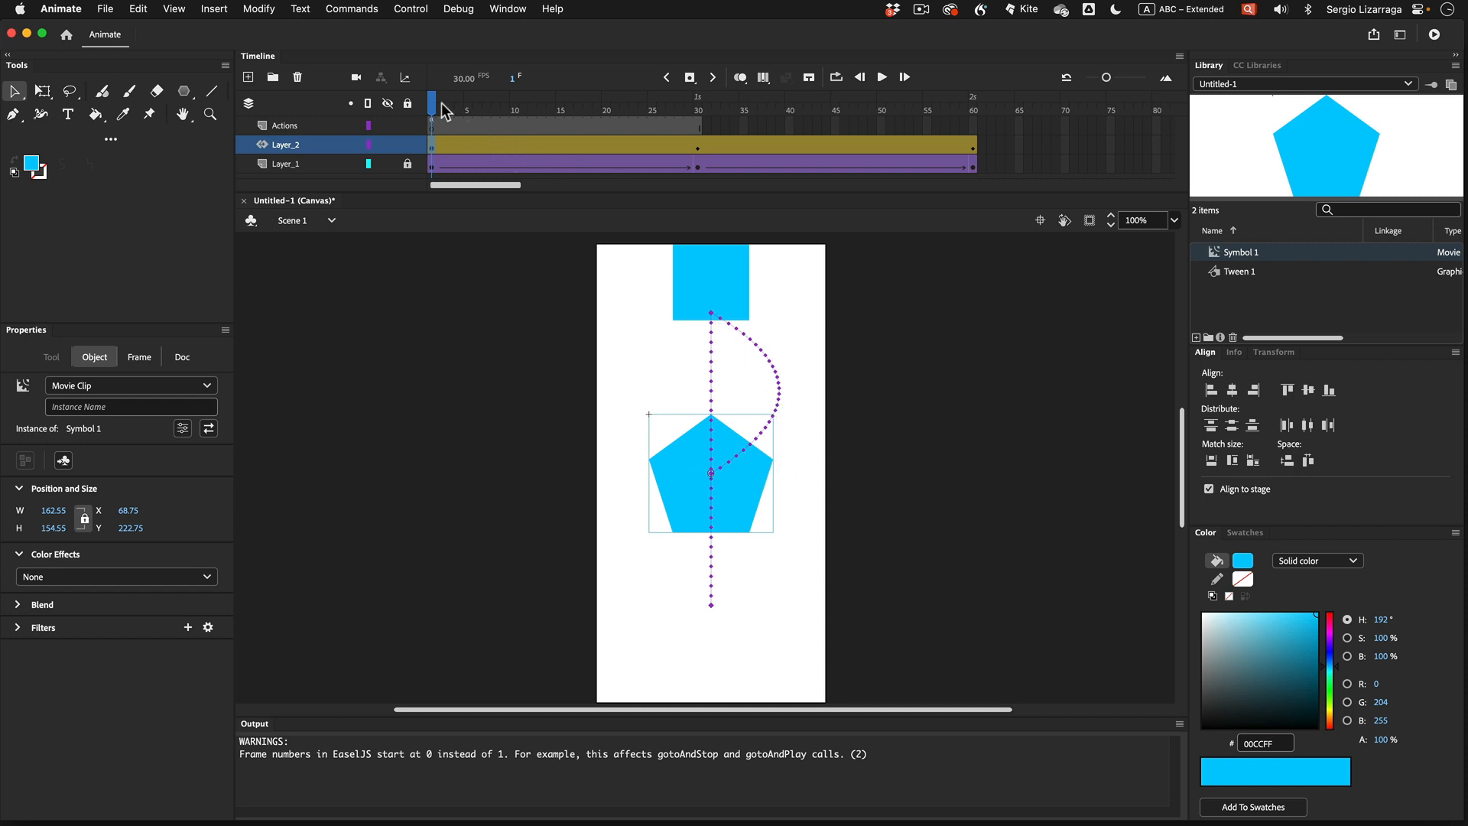
Bend the pentagon's motion path between frames 30 and 60 into a curve bulging to the left, and return to frame 1
left_click_drag(434, 103, 697, 112)
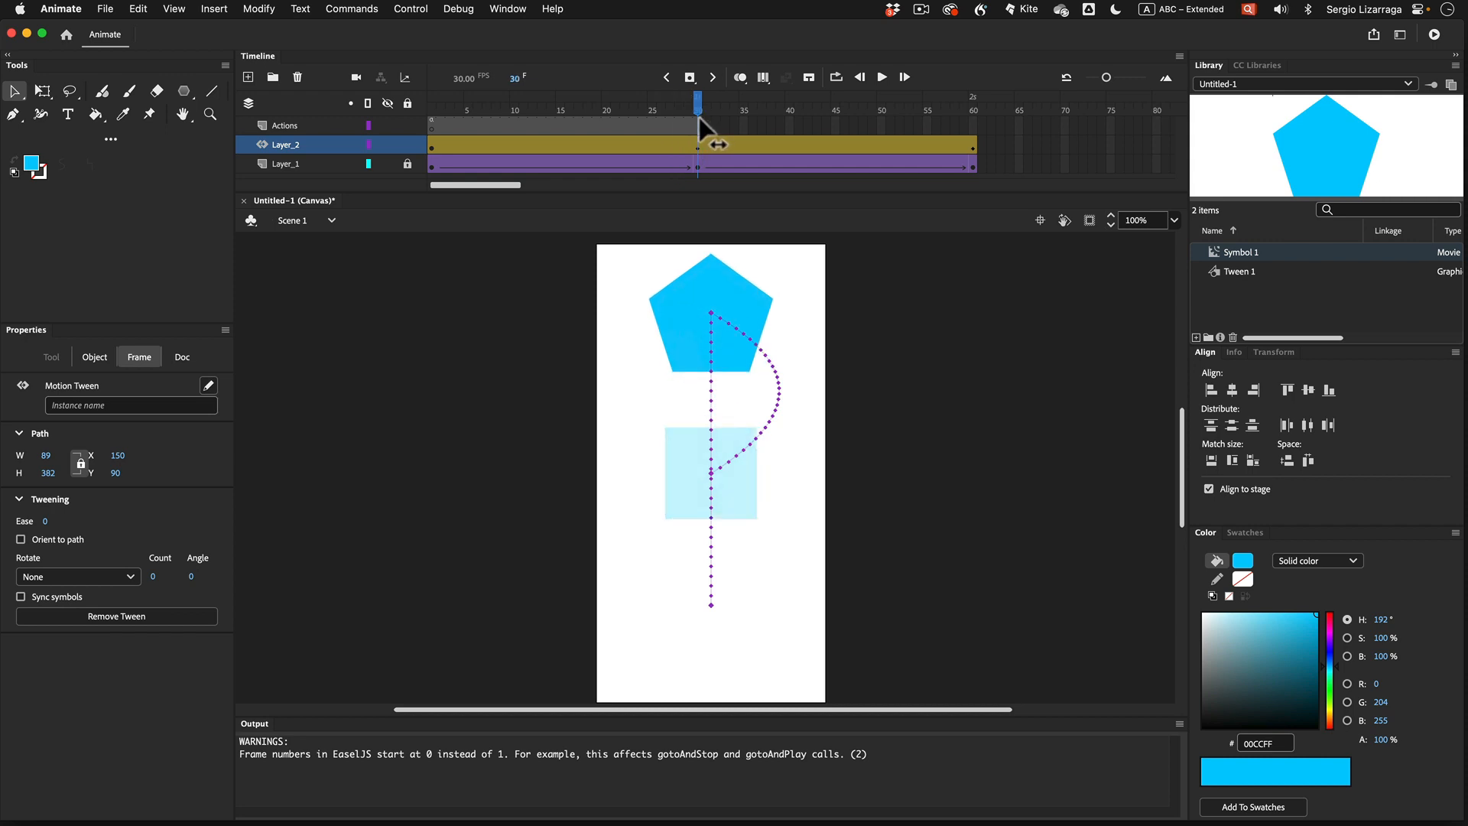
left_click(721, 507)
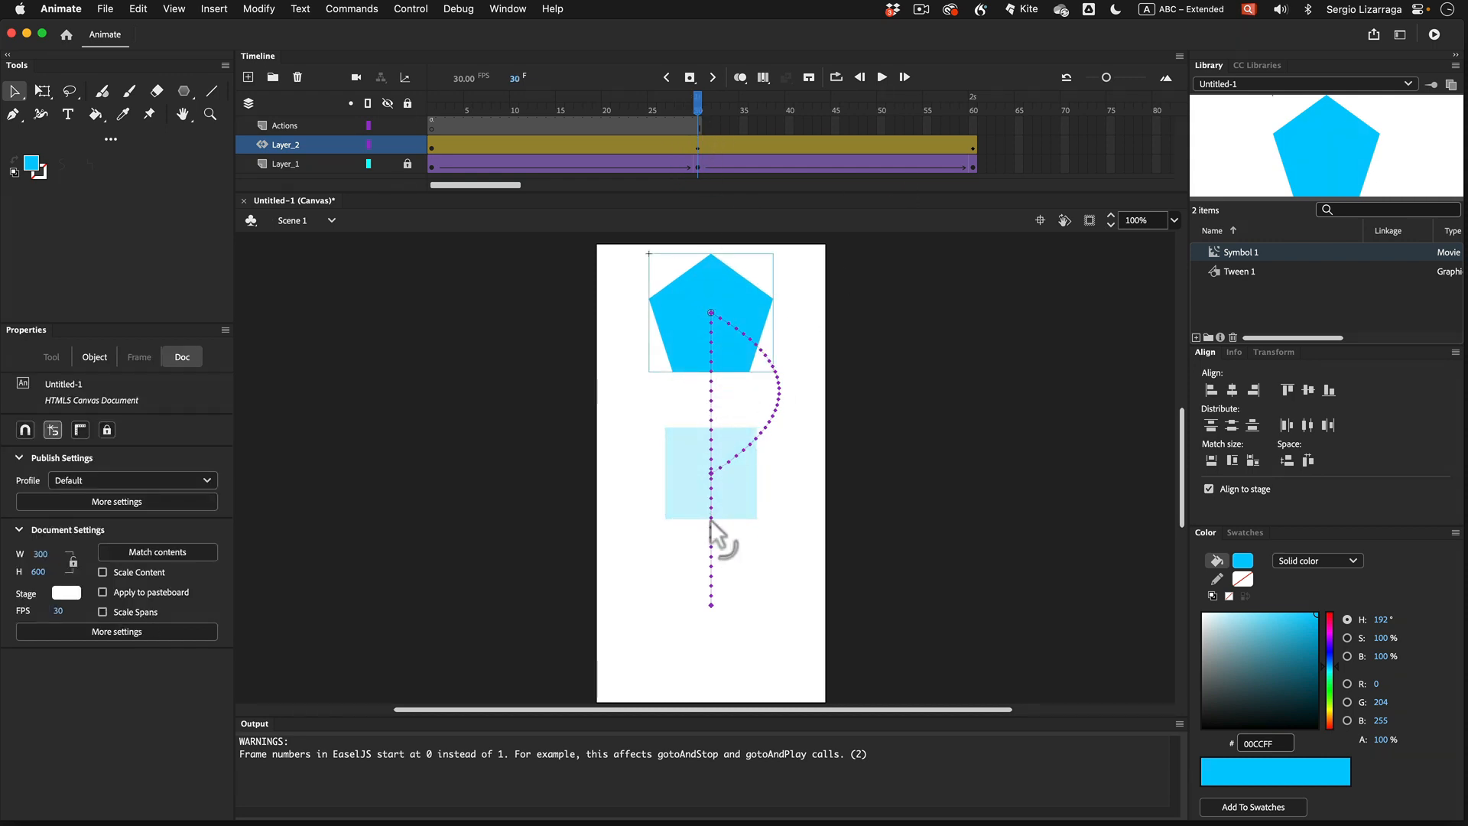
left_click_drag(710, 520, 635, 522)
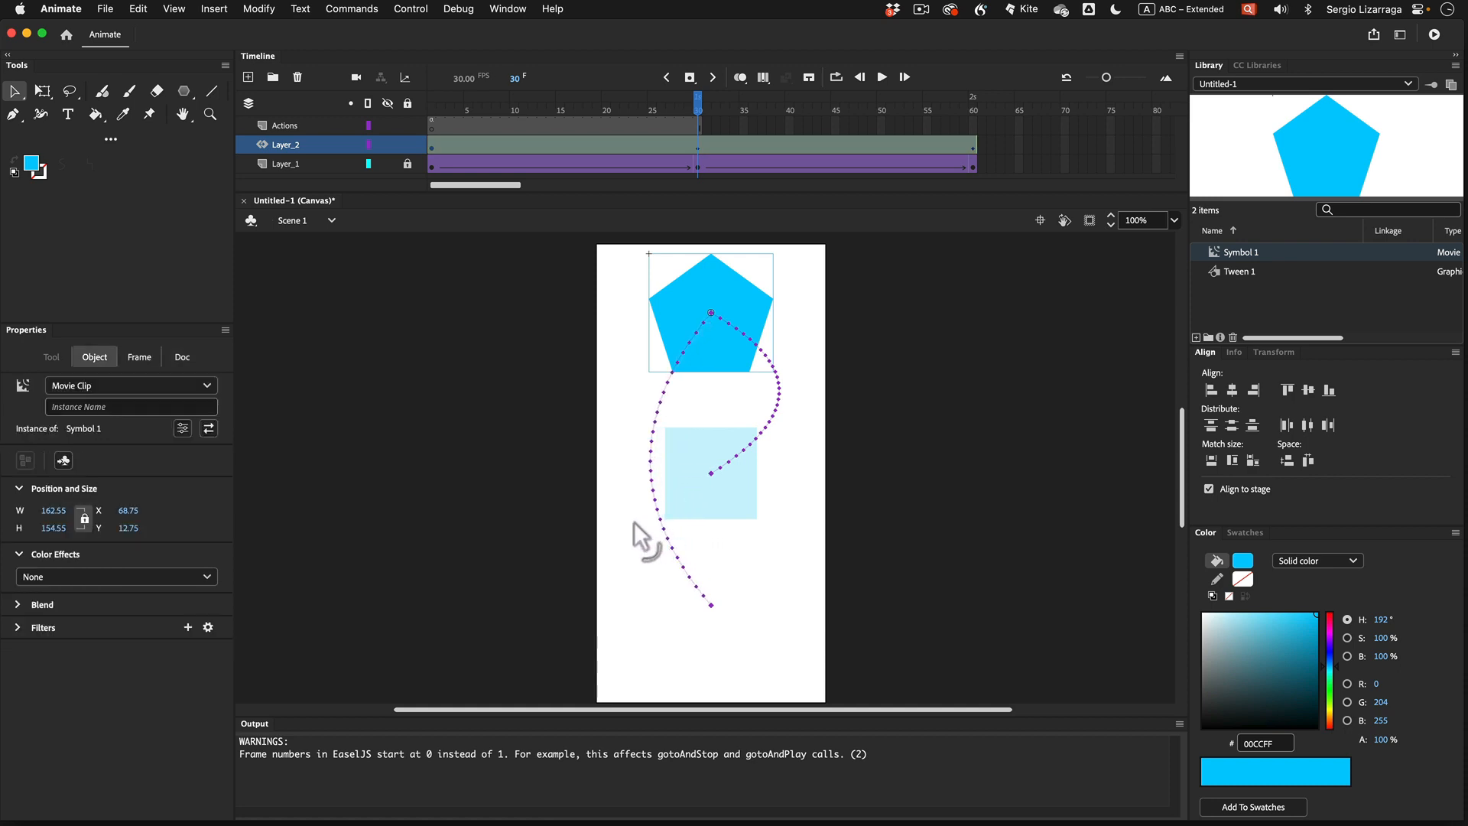
left_click_drag(699, 109, 408, 79)
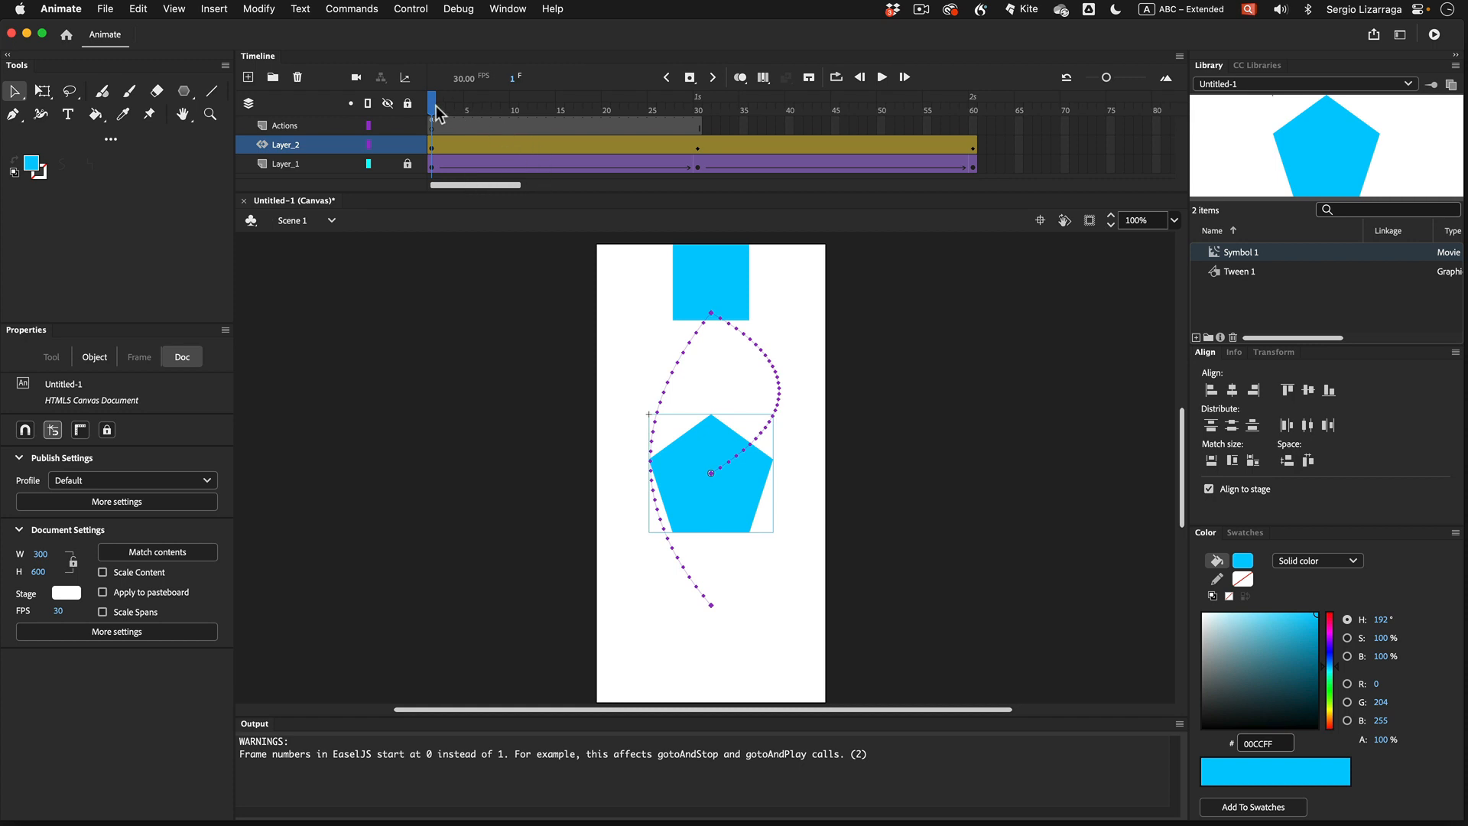
Select the pentagon's motion tween on Layer_2 and hide Layer_1 to view the pentagon alone
left_click_drag(431, 102, 432, 150)
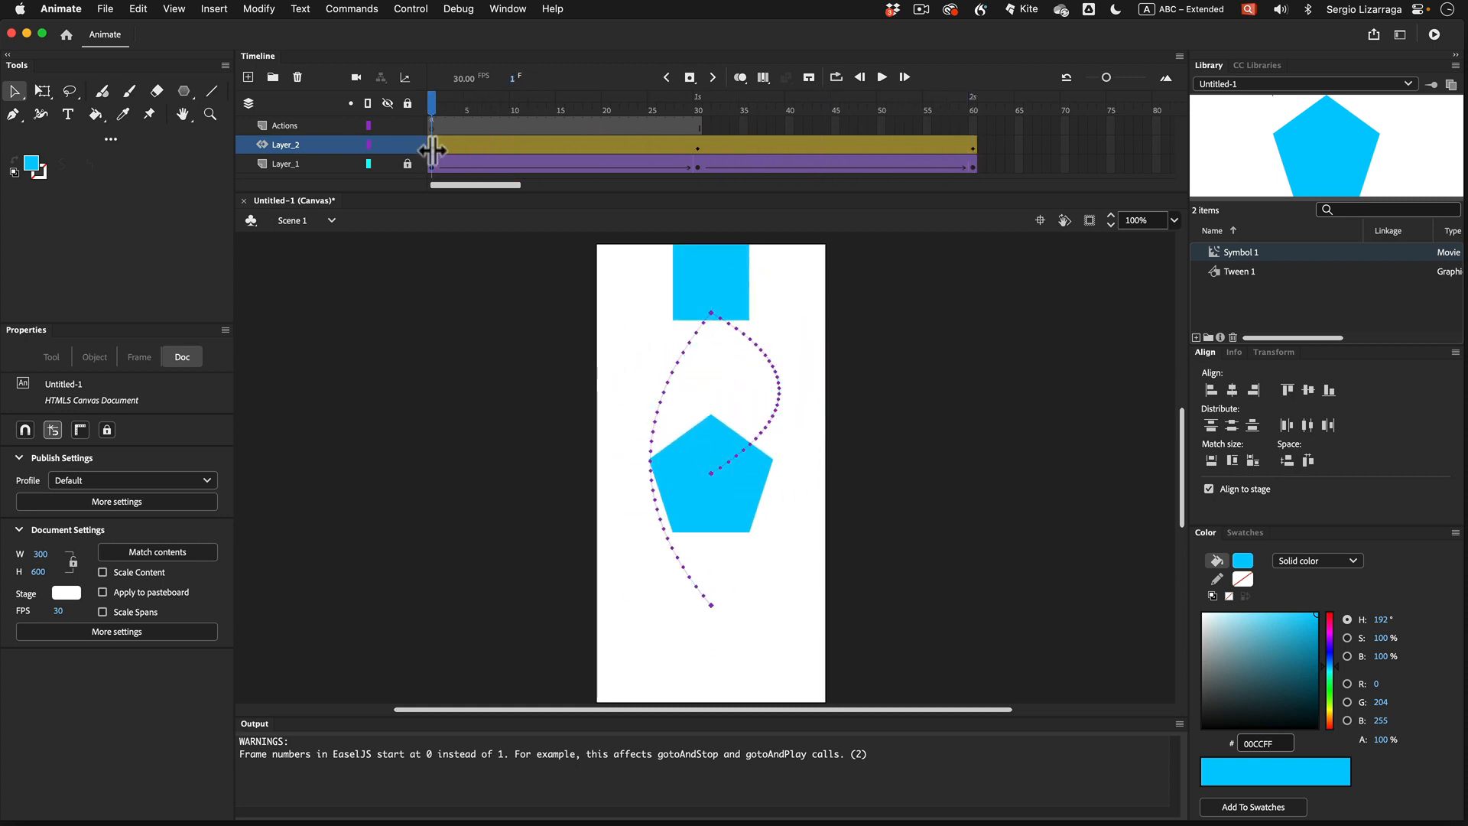
left_click(430, 145)
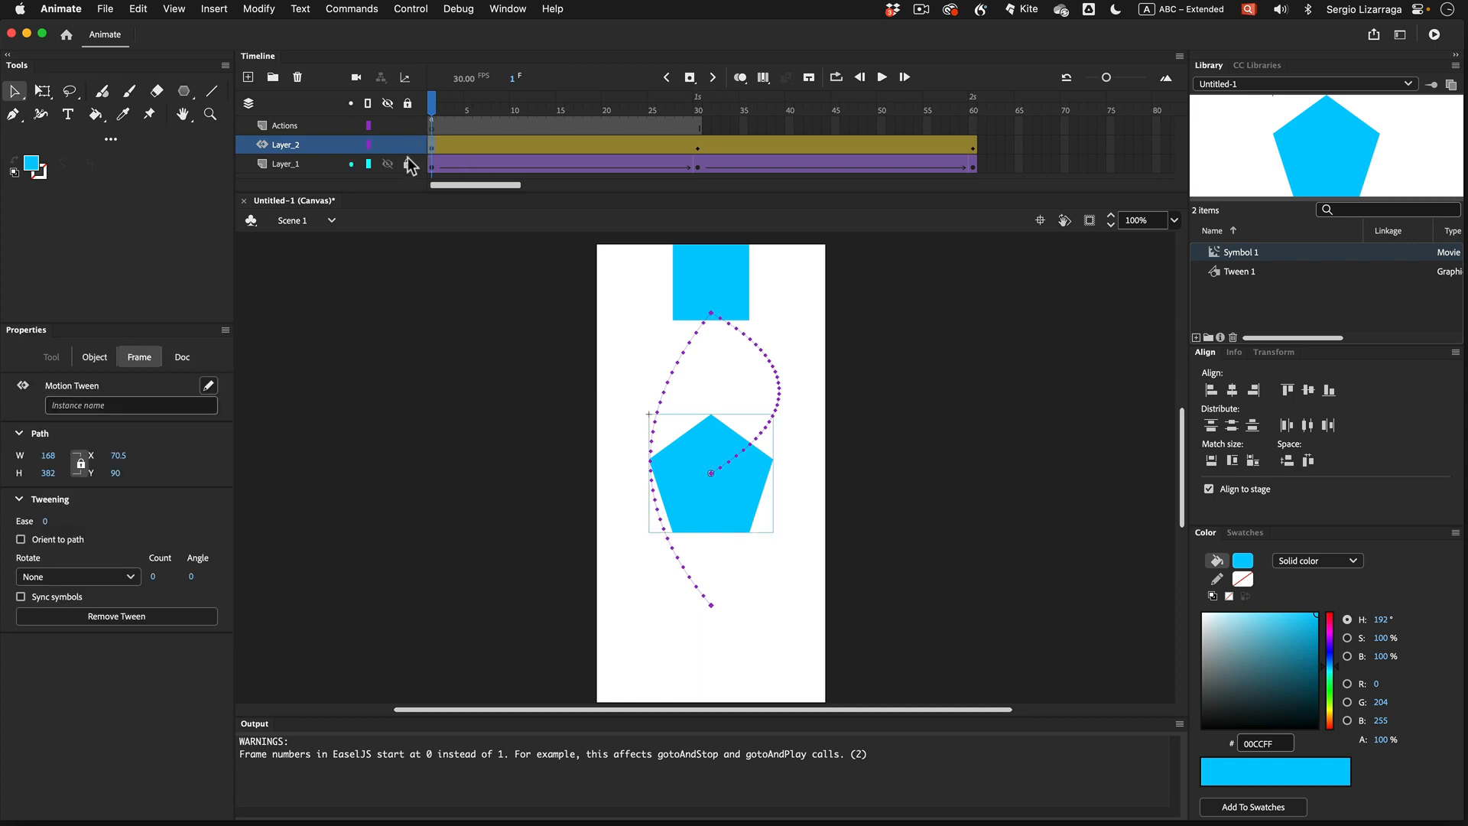
left_click(387, 164)
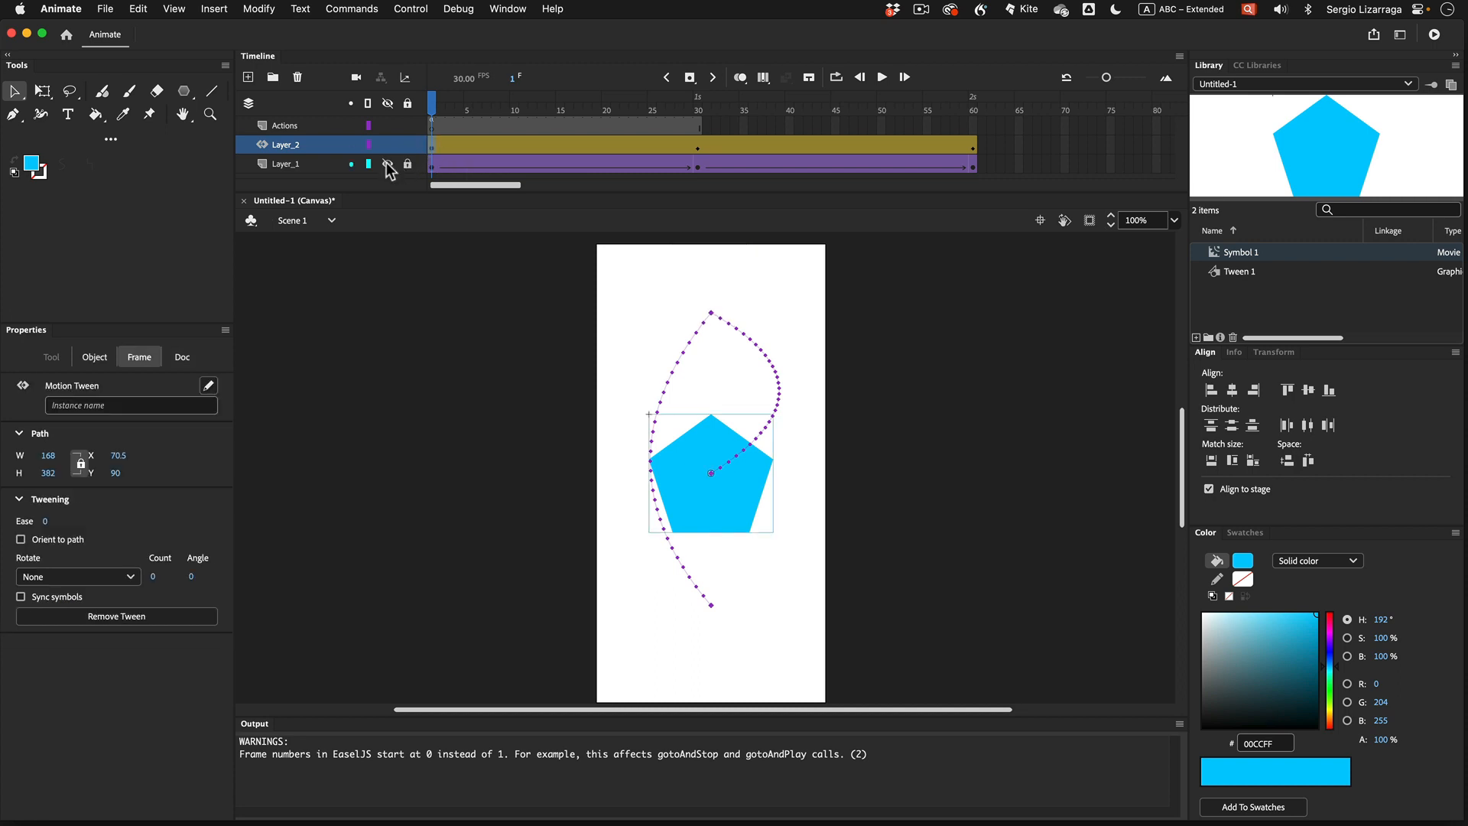
Swap the pentagon instance on Layer_2 for the Tween 1 symbol at frame 1
left_click(686, 460)
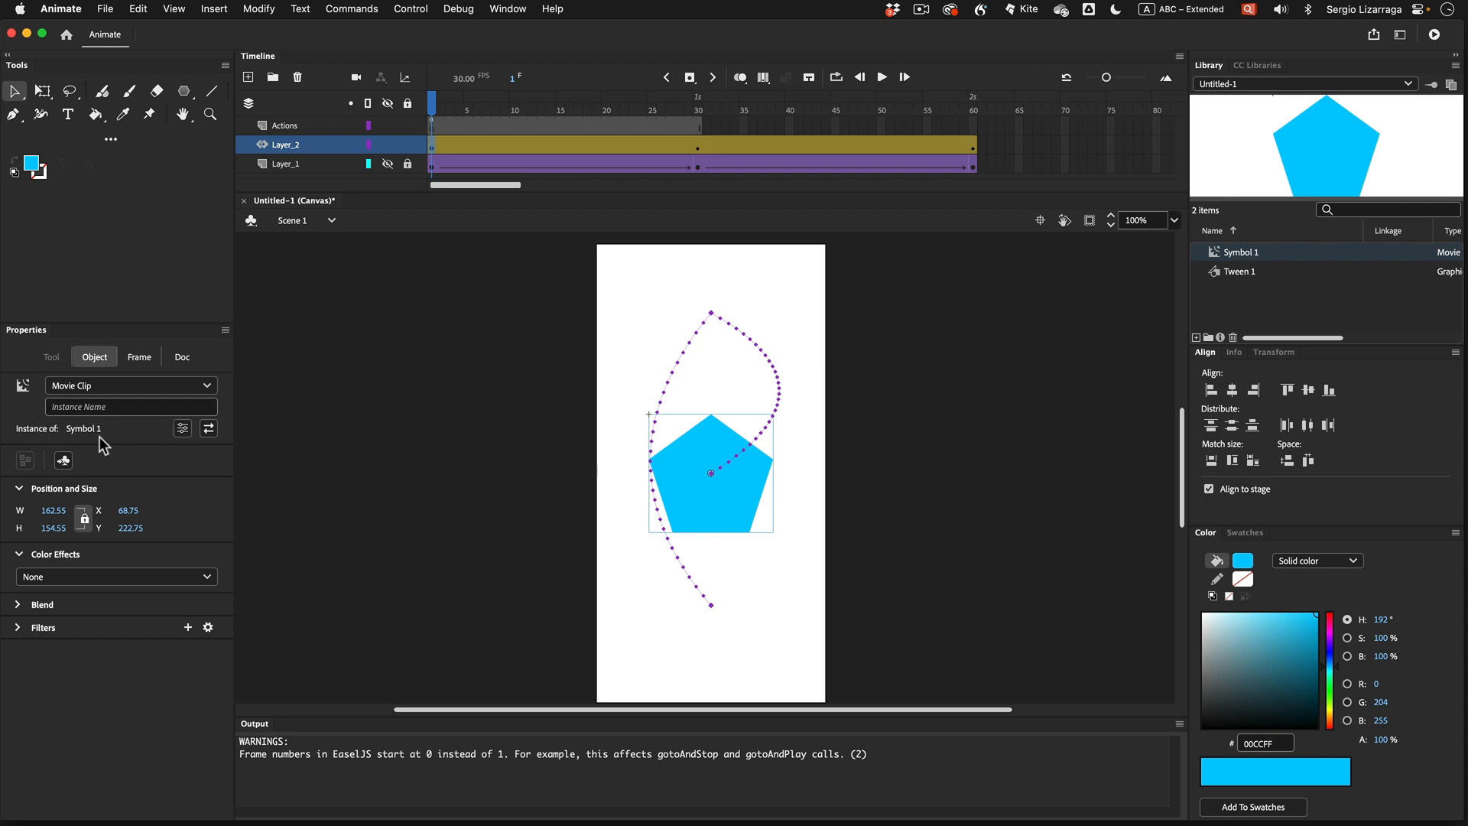
scroll(670, 369, "left", 5)
scroll(1090, 306, "right", 4)
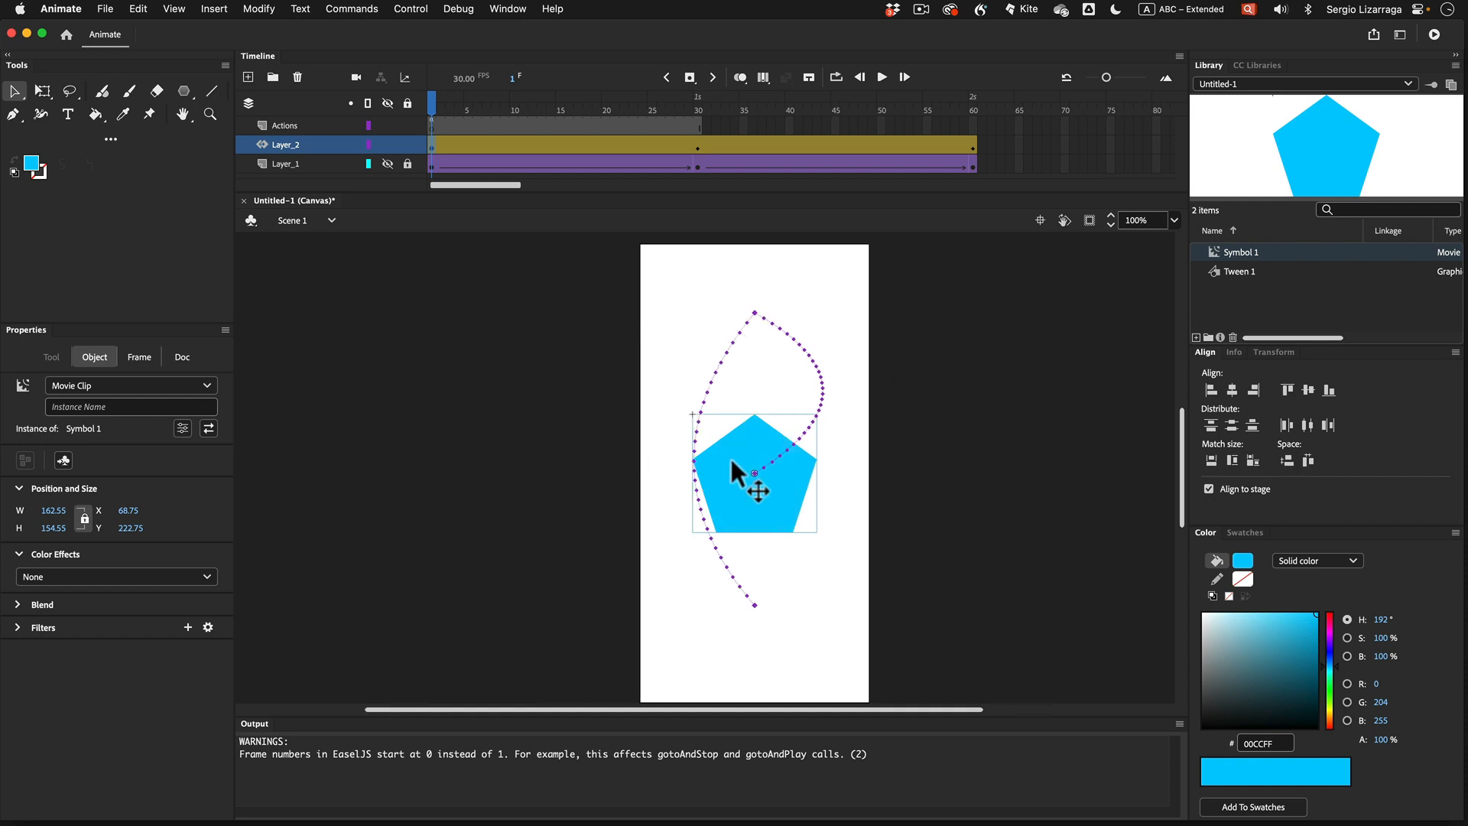
left_click(433, 145)
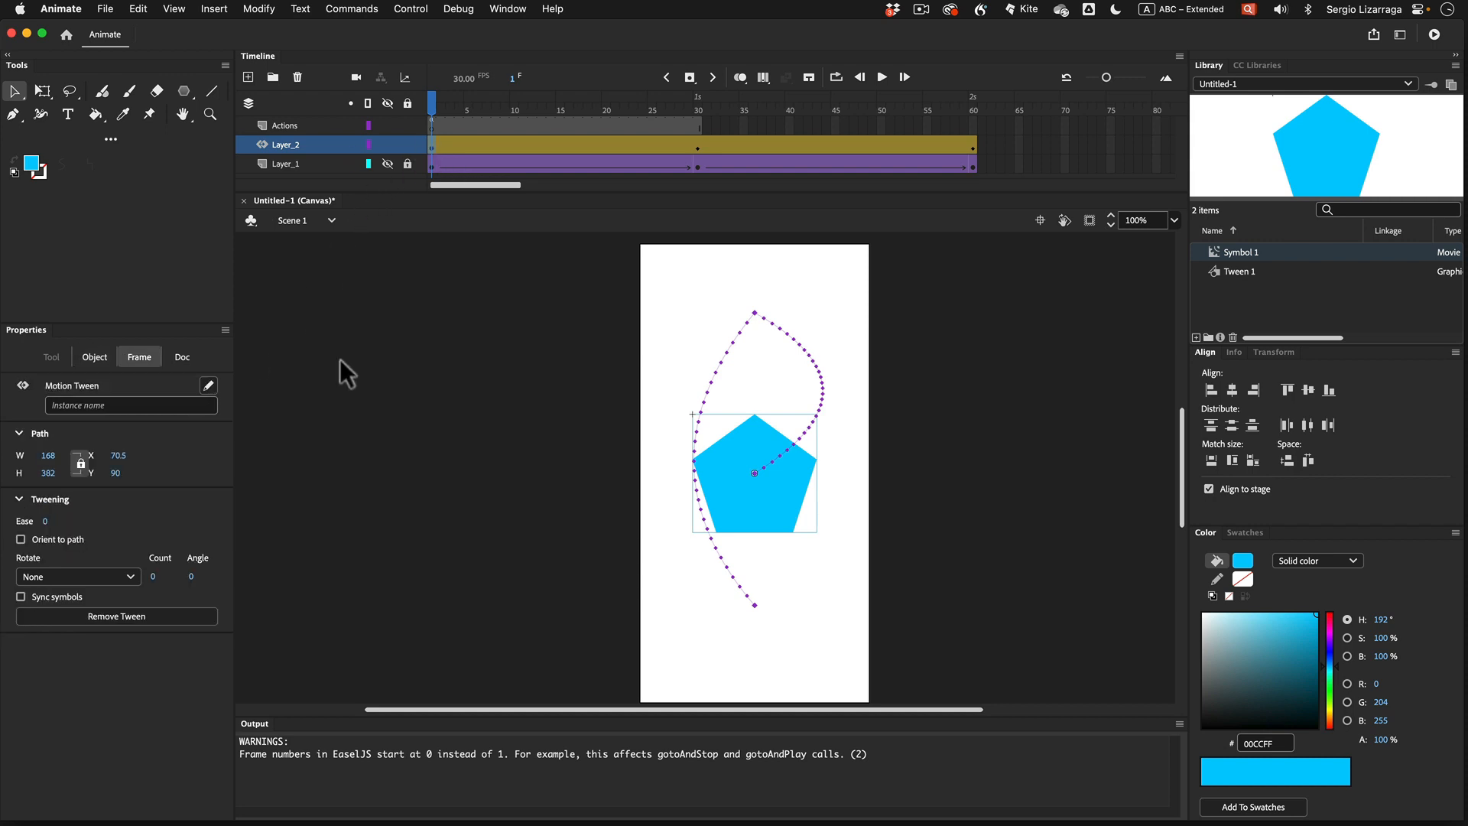
left_click(736, 452)
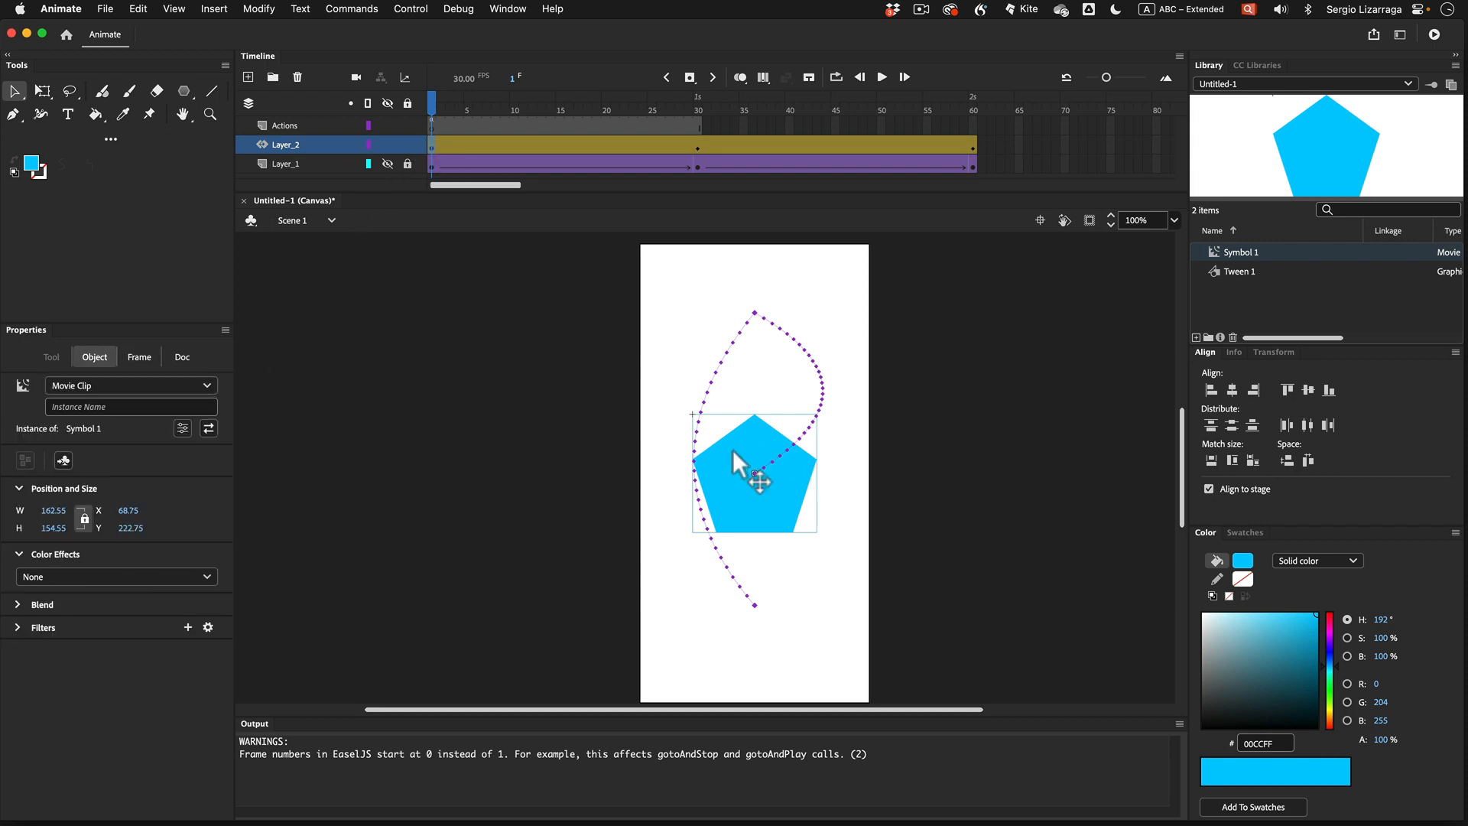
left_click(210, 430)
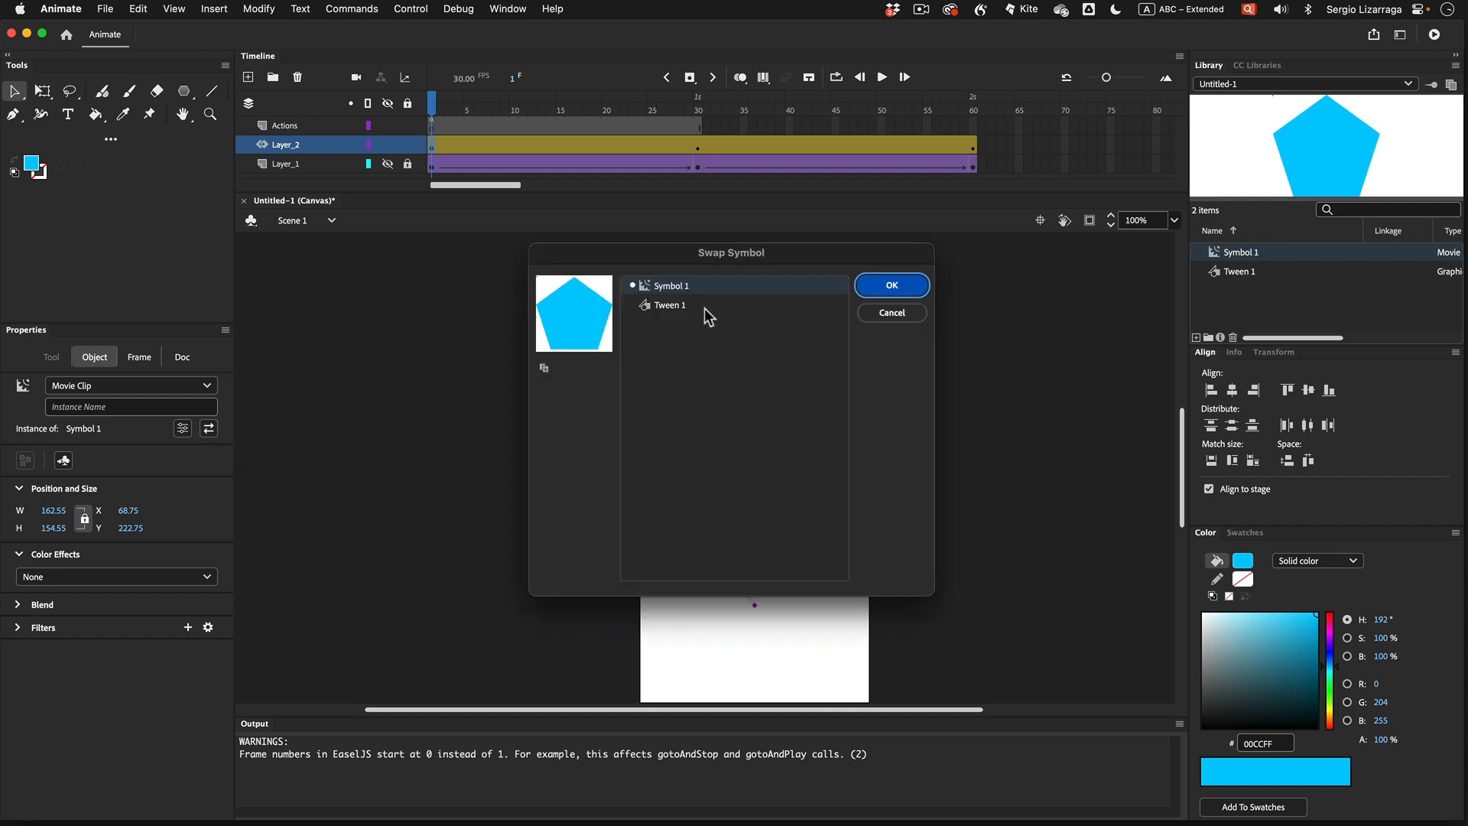
left_click(682, 304)
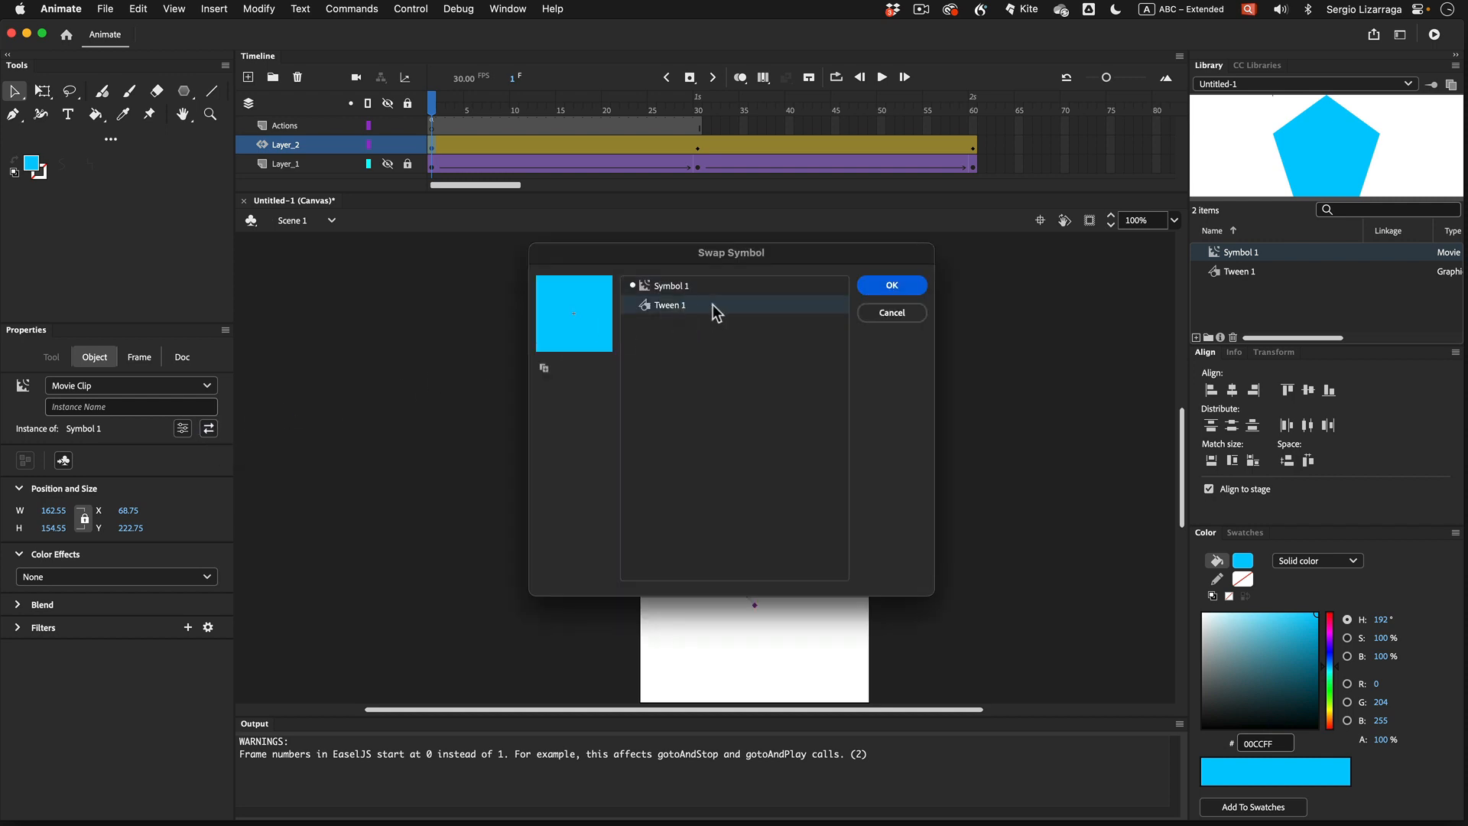
left_click(882, 284)
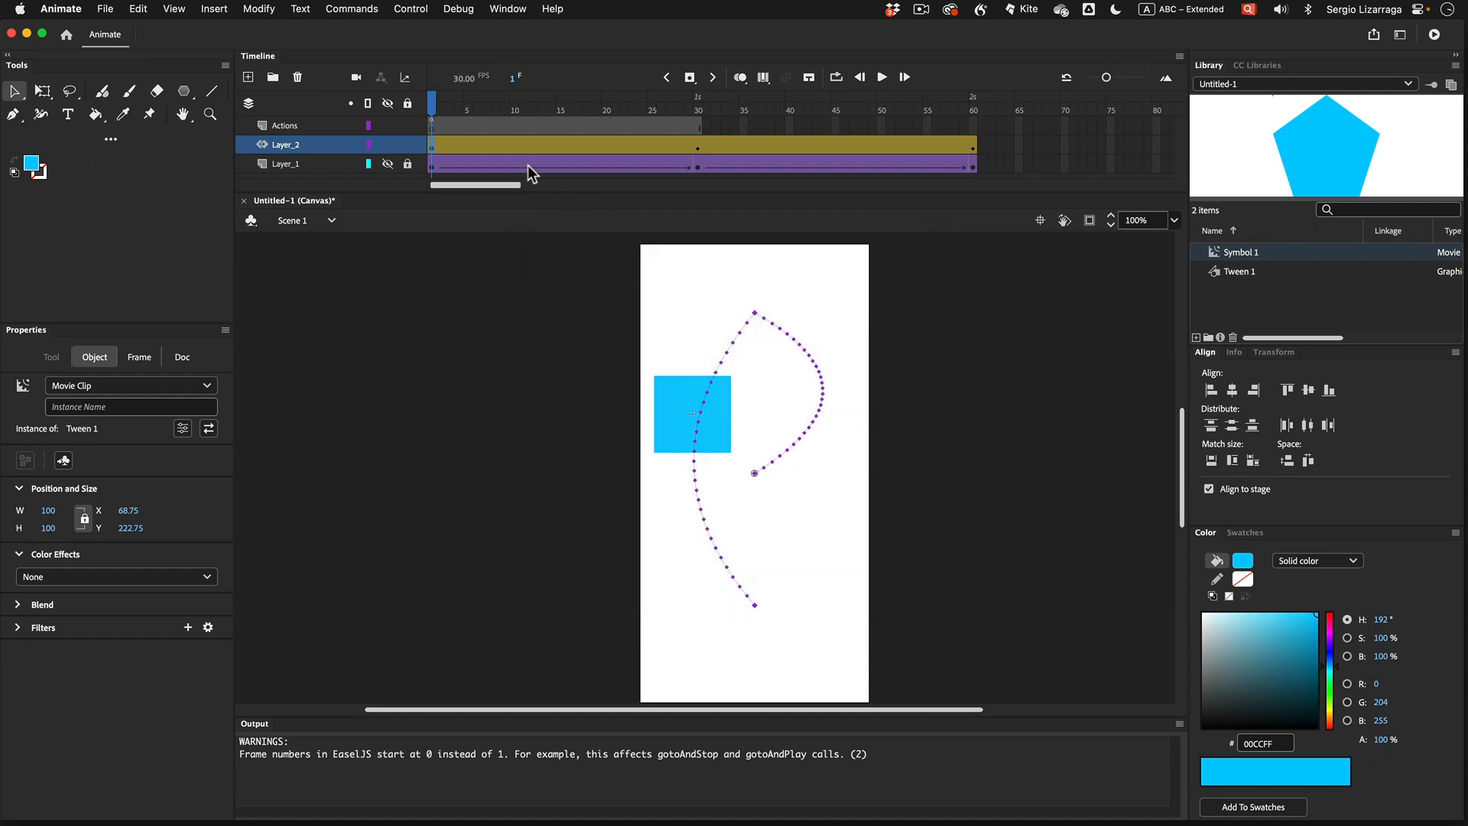
Scrub through the swapped square's motion tween and set the Layer_2 tween's ease to -100
left_click_drag(437, 104, 404, 106)
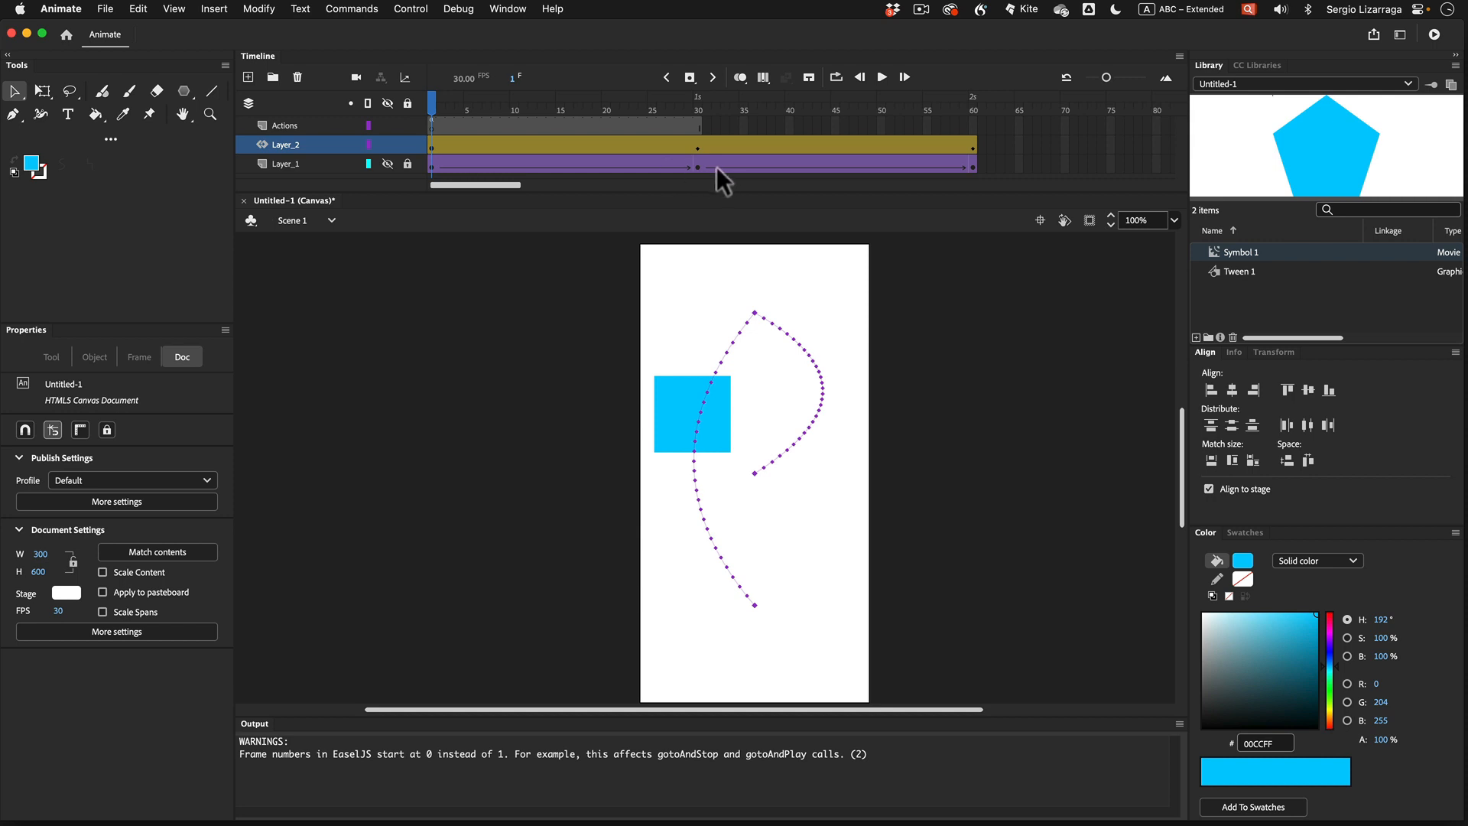
left_click(433, 168)
left_click(433, 146)
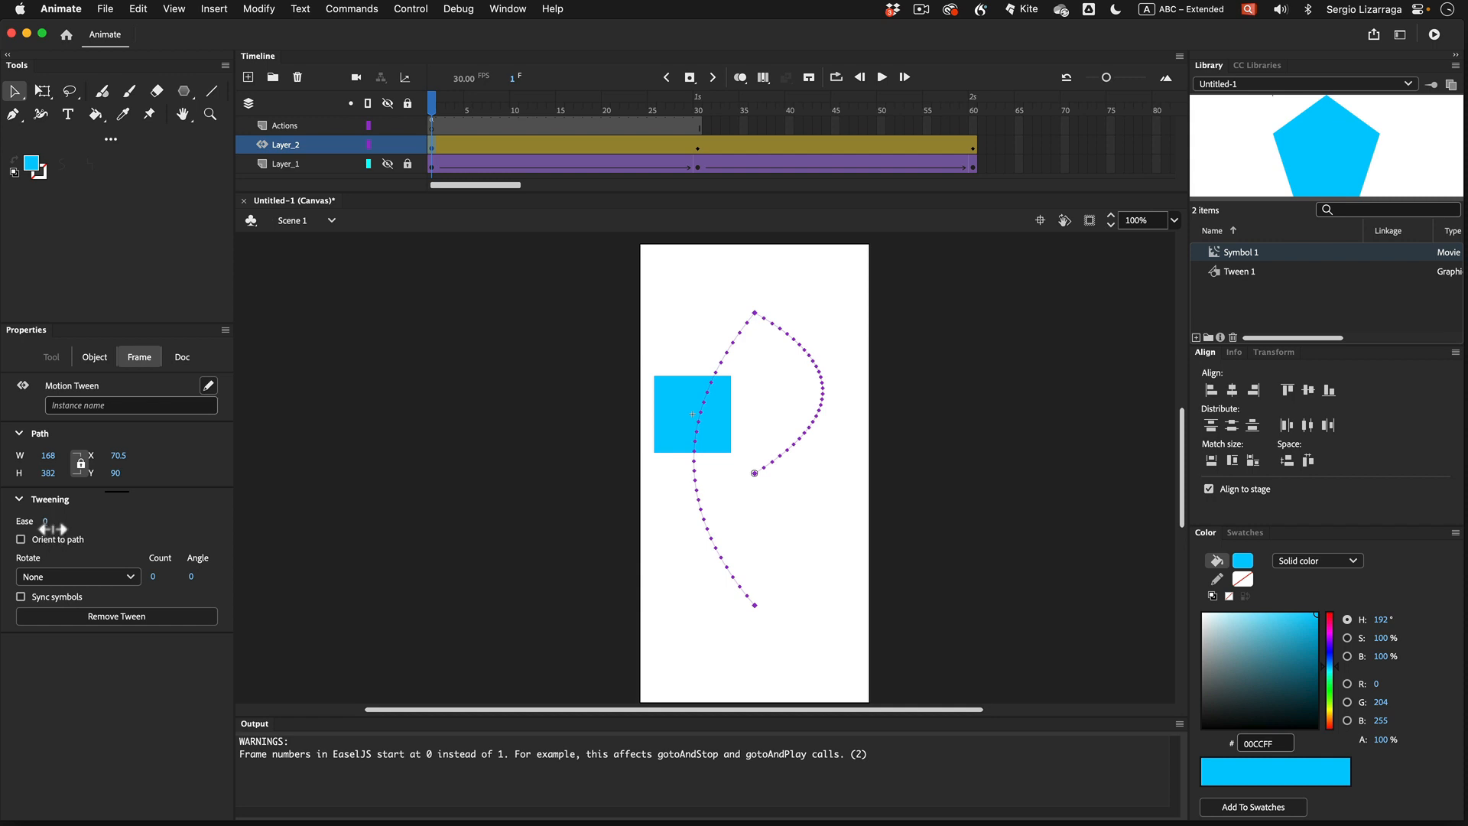
left_click_drag(53, 529, 7, 524)
Set the Layer_2 motion tween's ease to 100 and return to frame 1
left_click(699, 147)
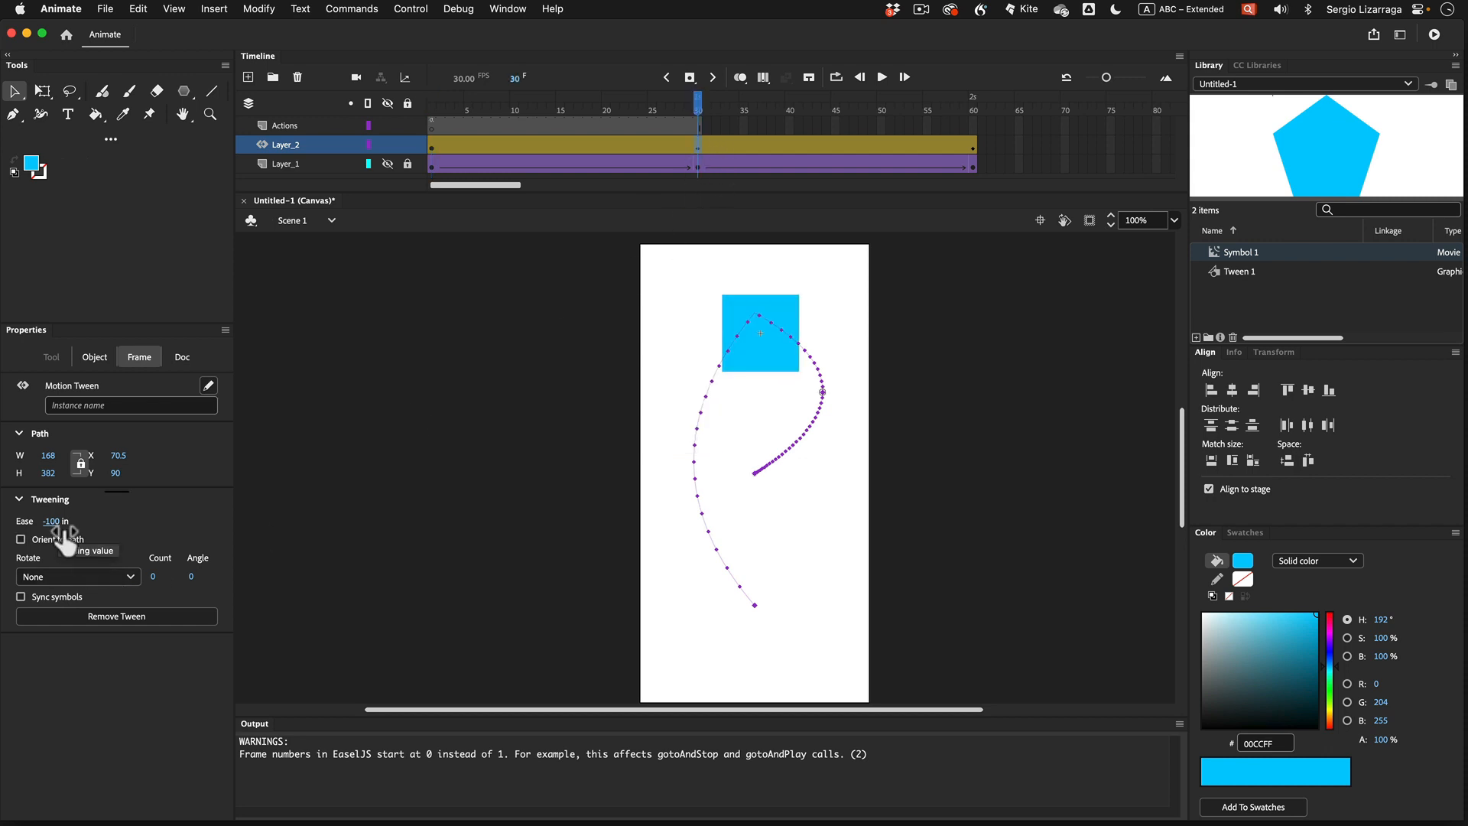
left_click_drag(65, 528, 360, 543)
left_click(431, 147)
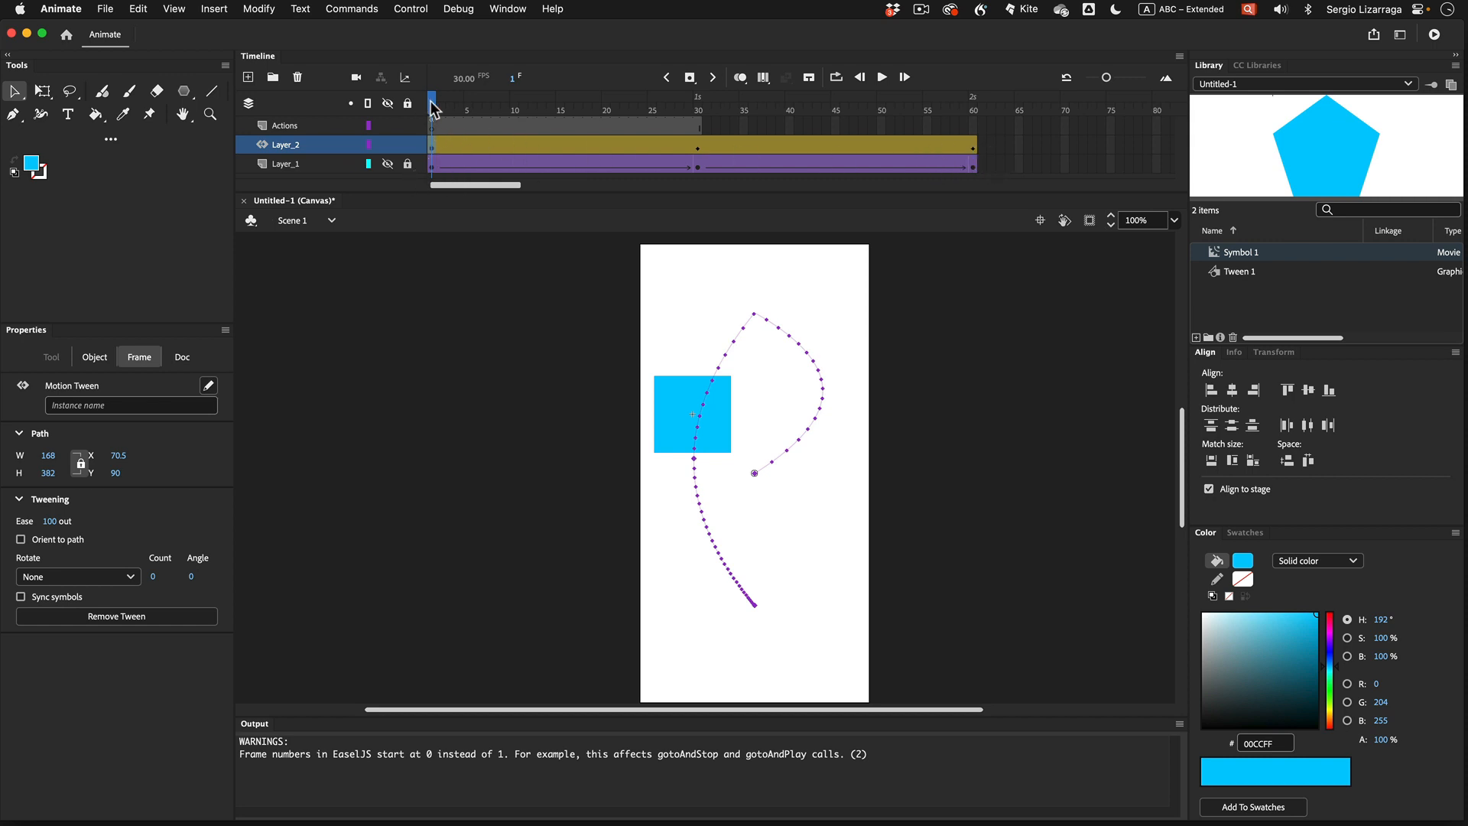
Scrub through the eased motion tween, test the animation in the browser, and return to Animate
left_click_drag(434, 107, 913, 141)
key("super+Return")
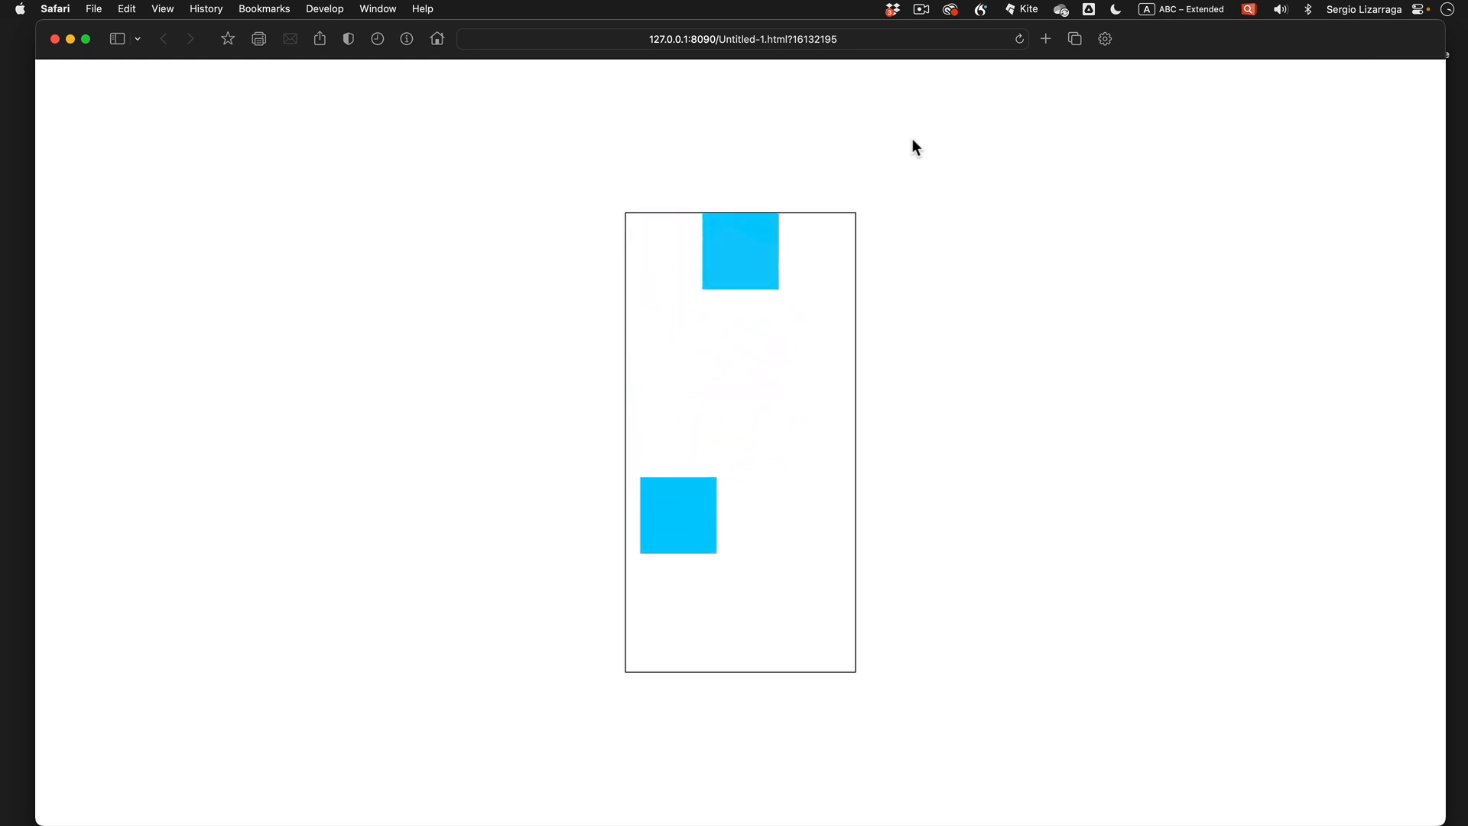
left_click(54, 39)
key("super+Tab")
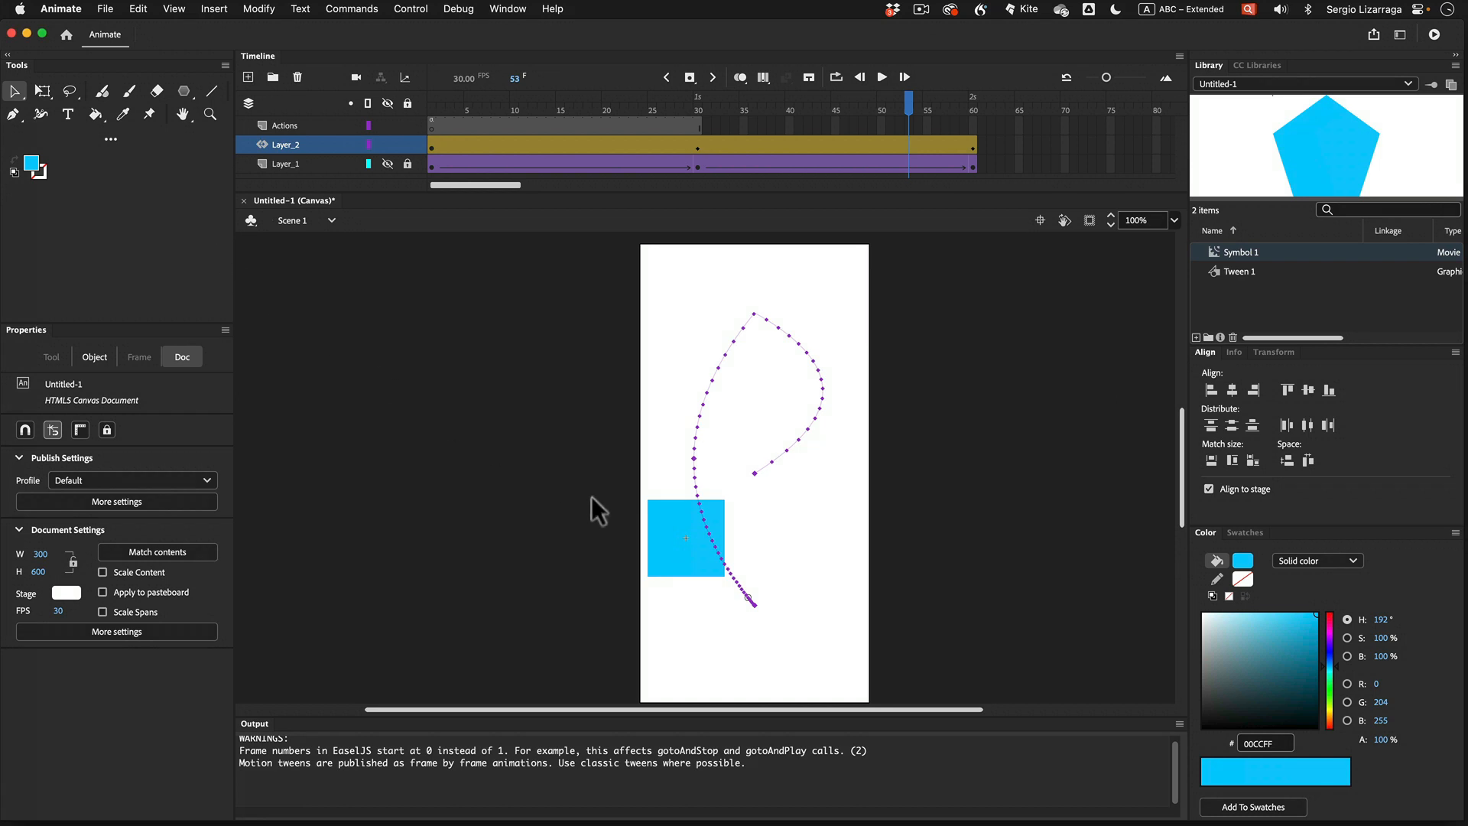
Unlock and show Layer_1, and scrub through both layers' tweens from frame 1
left_click(665, 527)
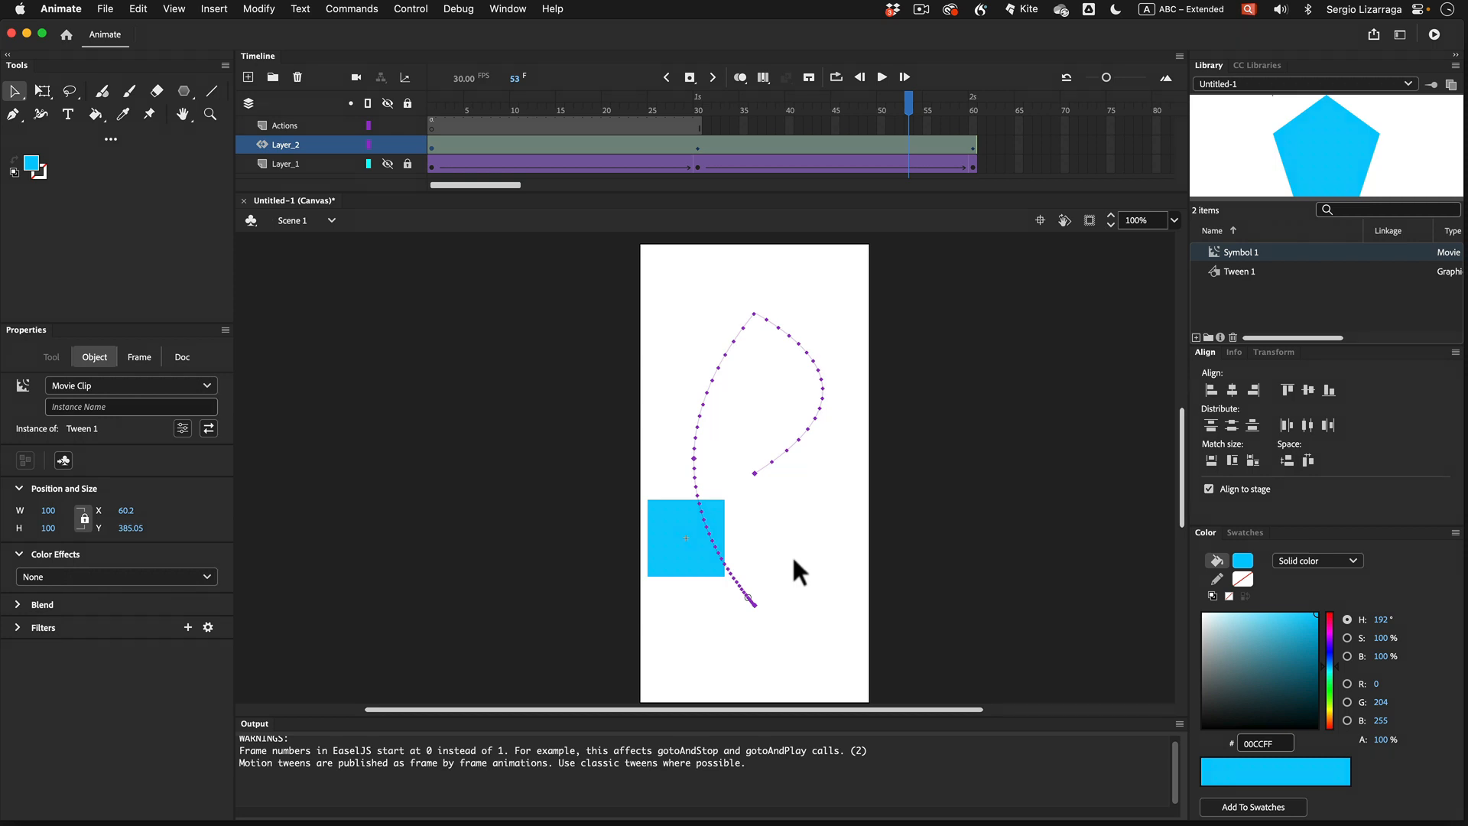
left_click(434, 147)
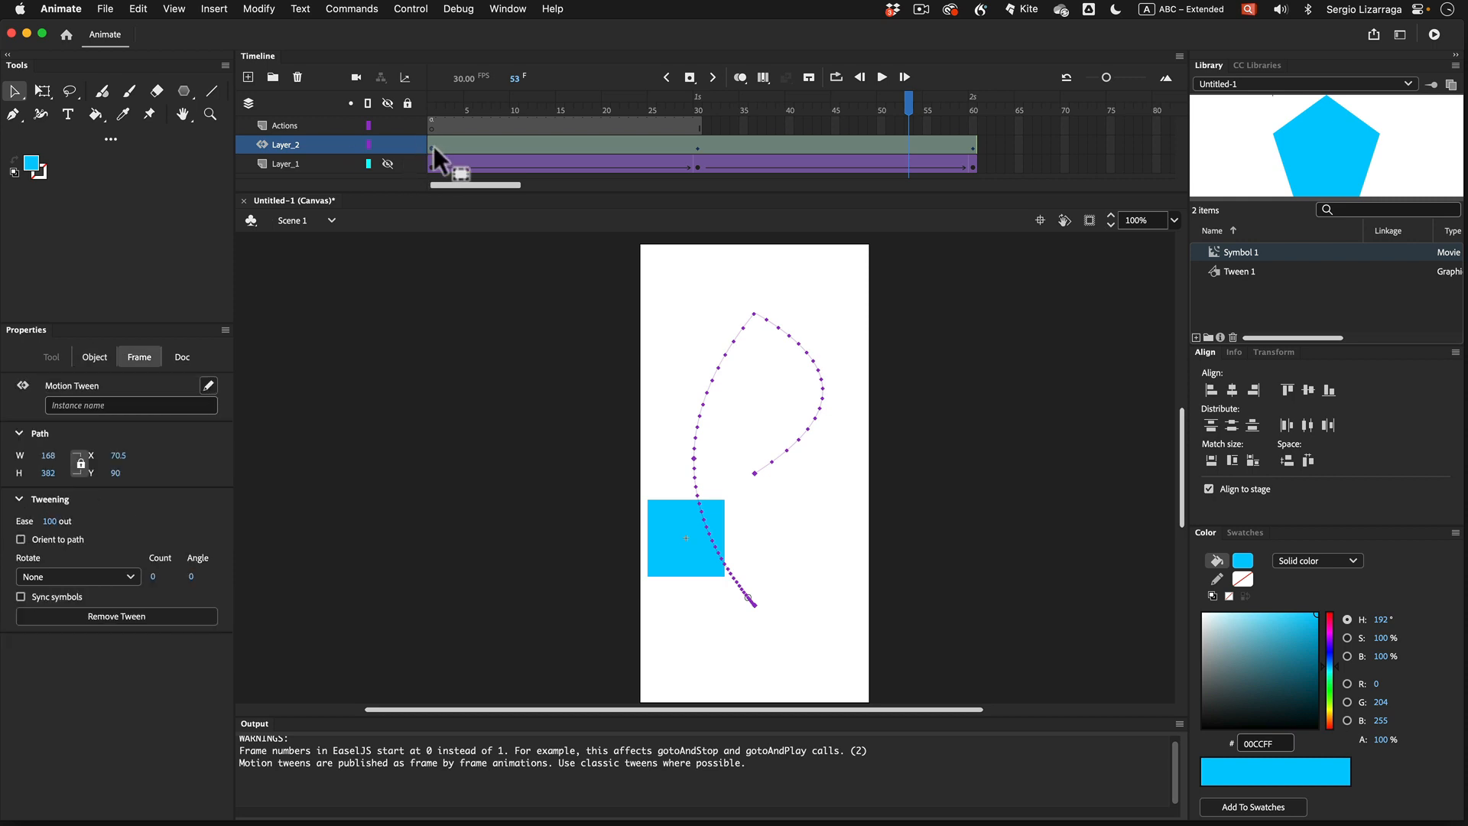
left_click(431, 166)
left_click(389, 164)
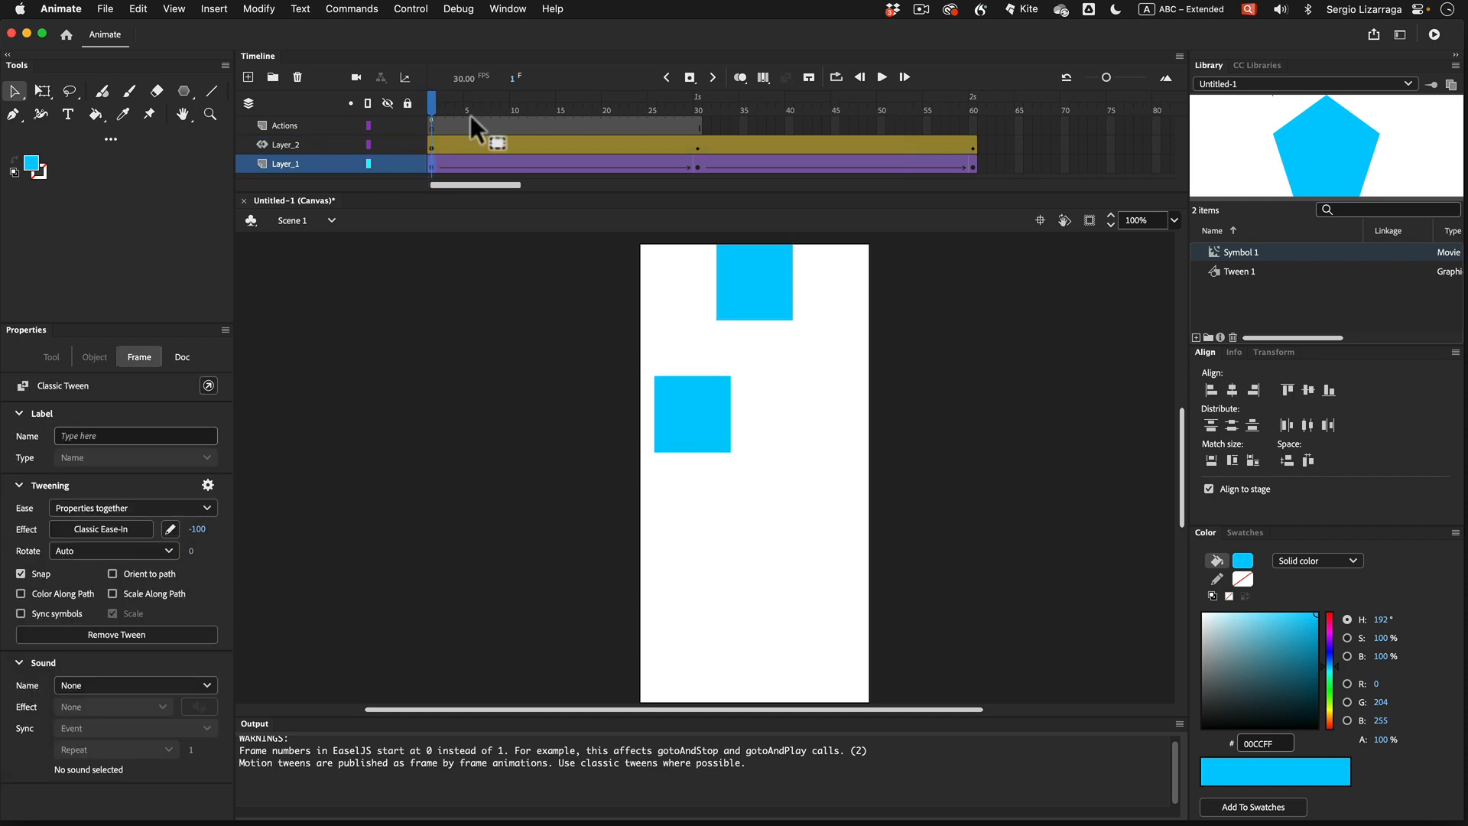
left_click_drag(434, 103, 406, 145)
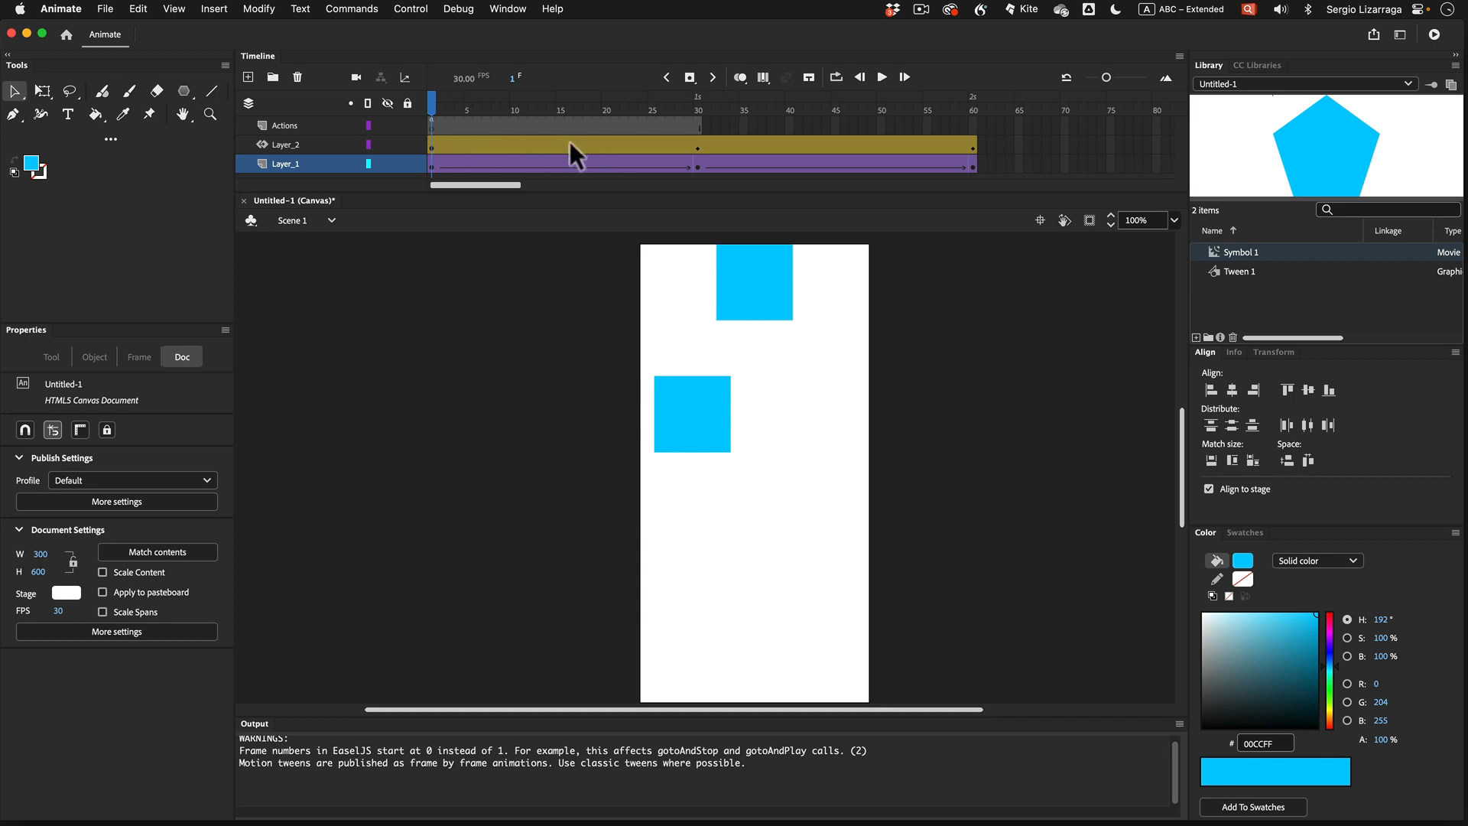
mouse_move(431, 101)
left_mouse_down()
mouse_move(960, 136)
mouse_move(429, 78)
left_mouse_up()
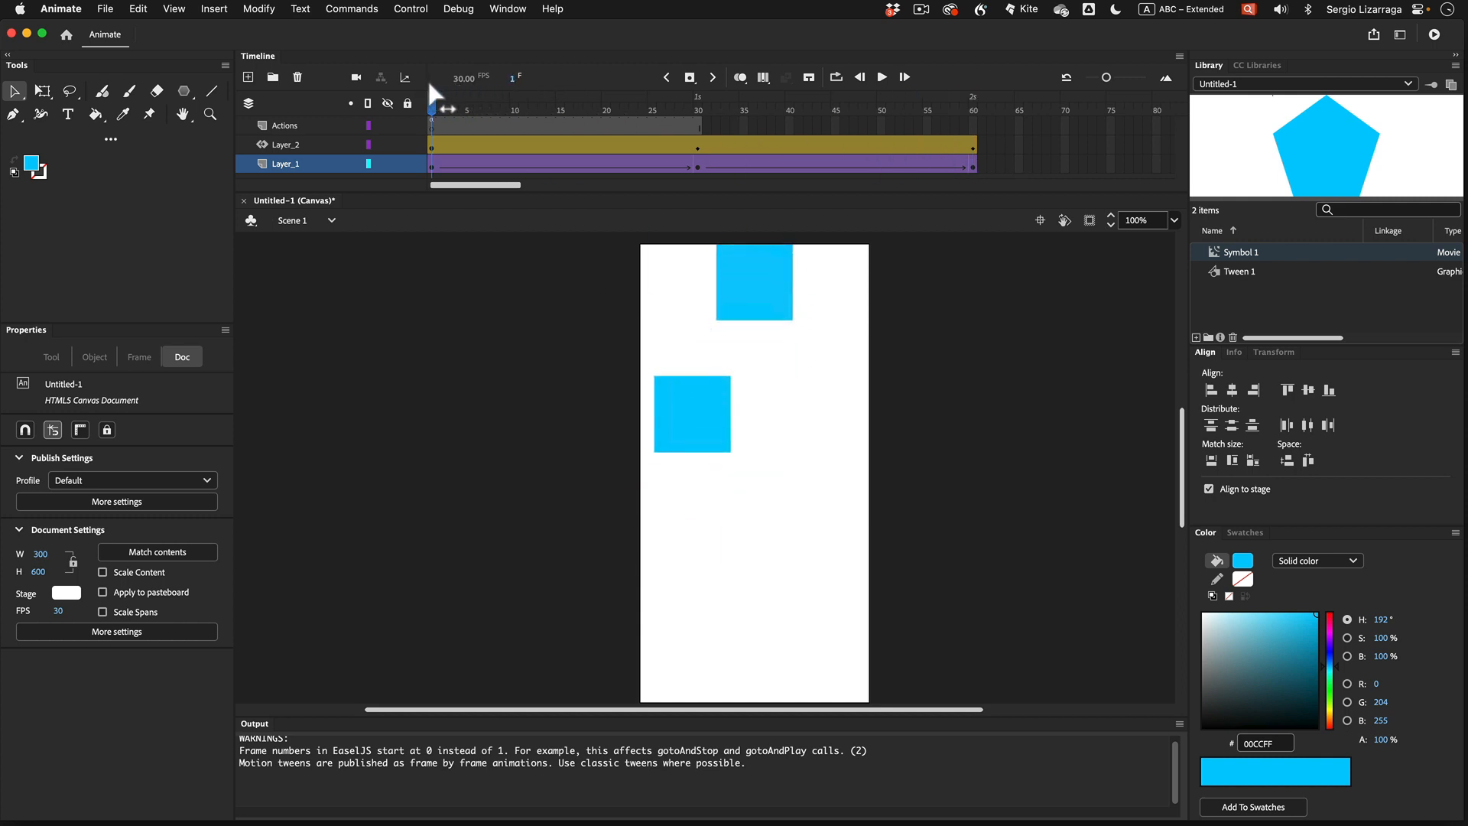
Swap the square on Layer_2 back to Symbol 1 at frame 1 and scrub through the animation
left_click(431, 145)
left_click(664, 398)
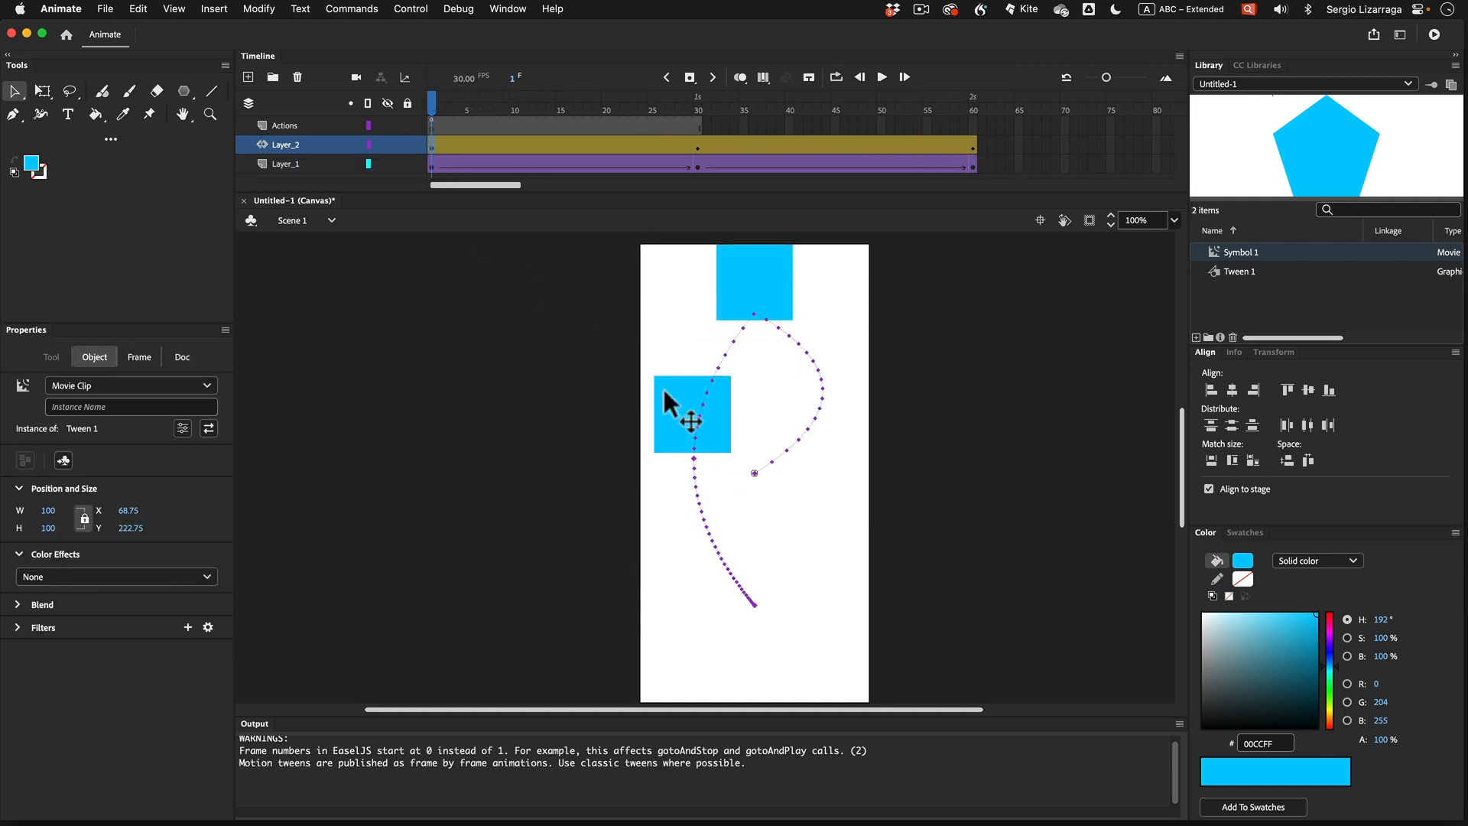
left_click(209, 428)
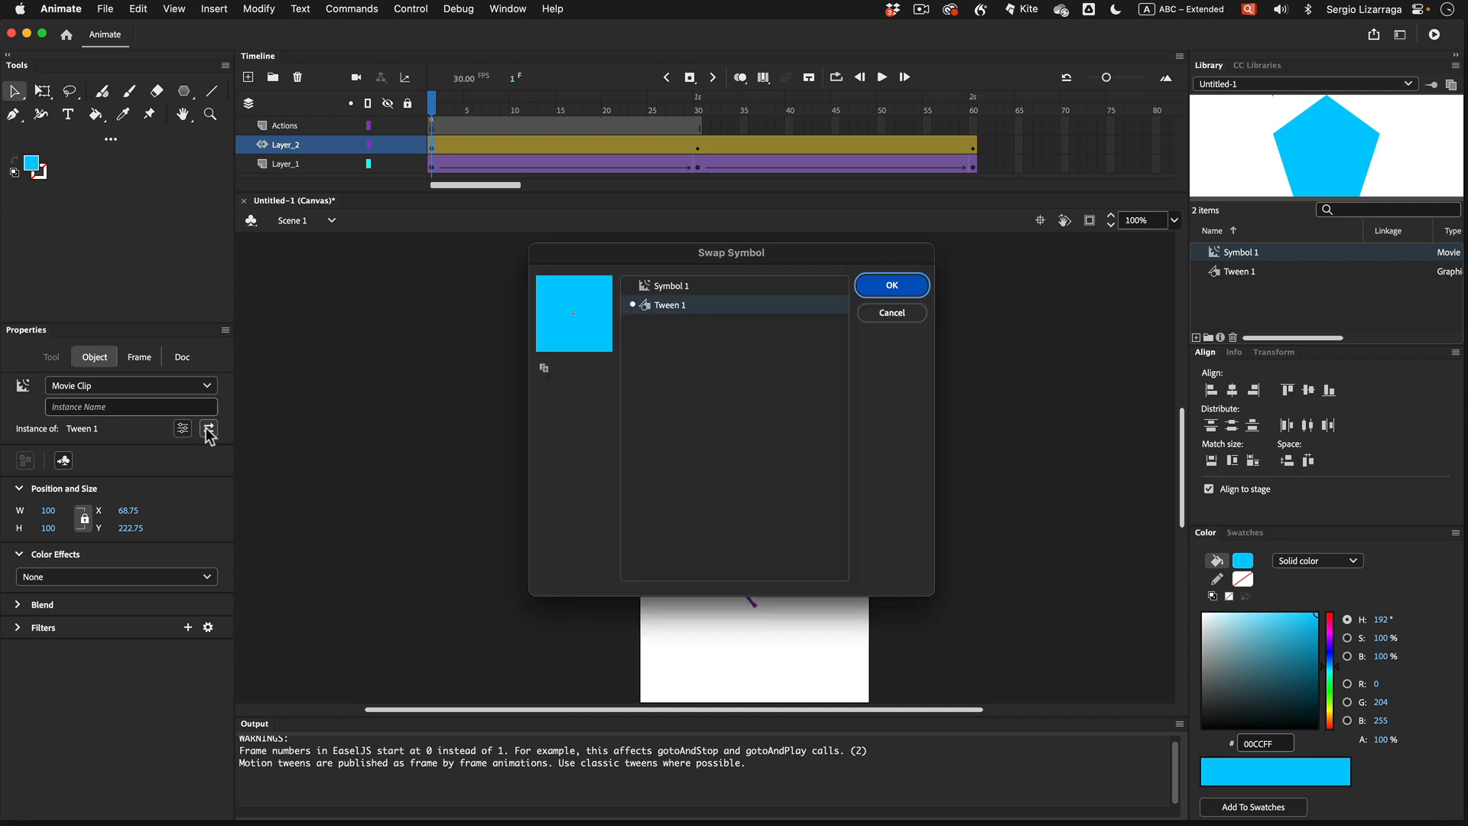
left_click(660, 289)
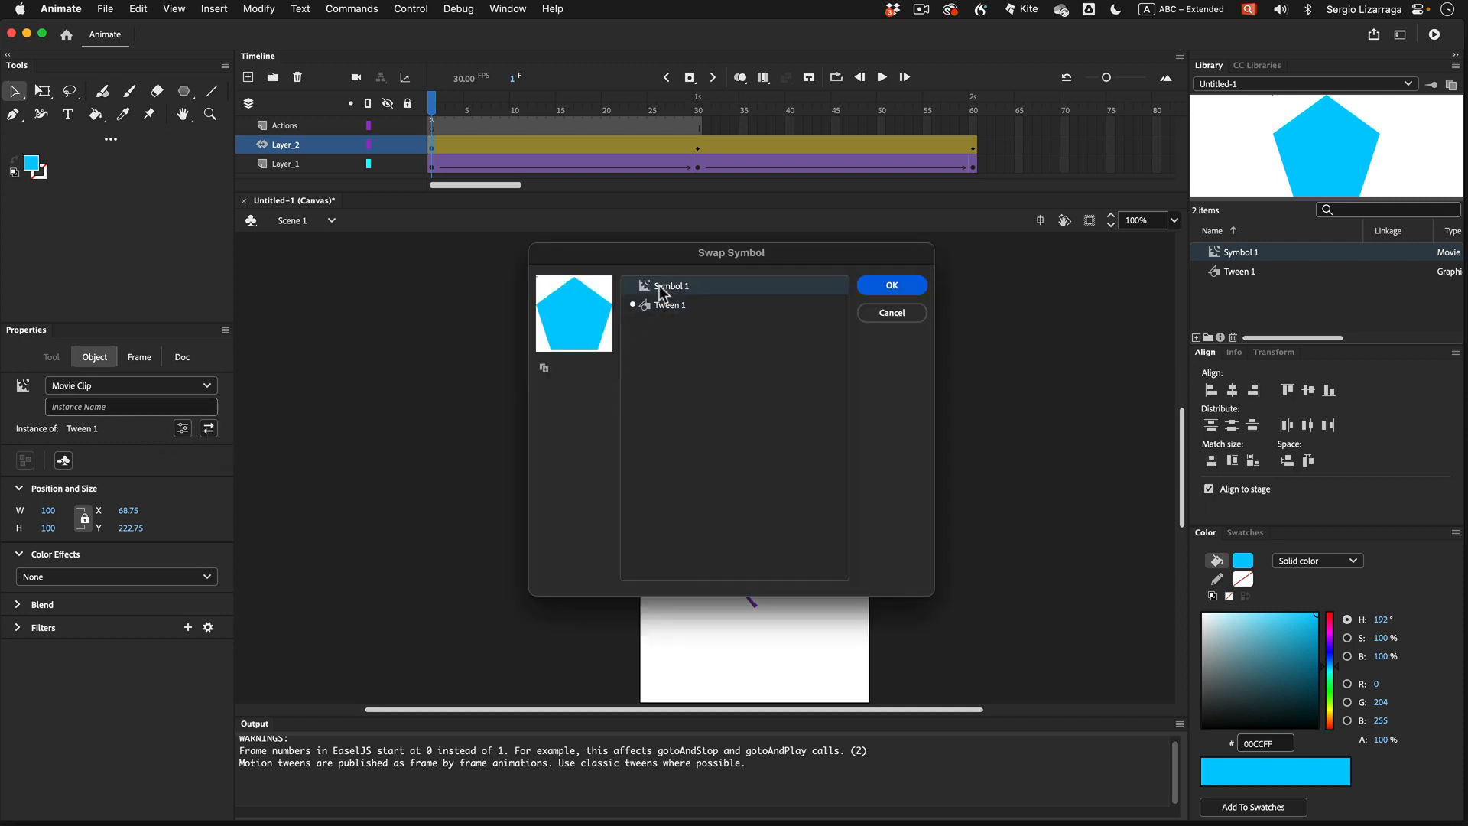
left_click(878, 285)
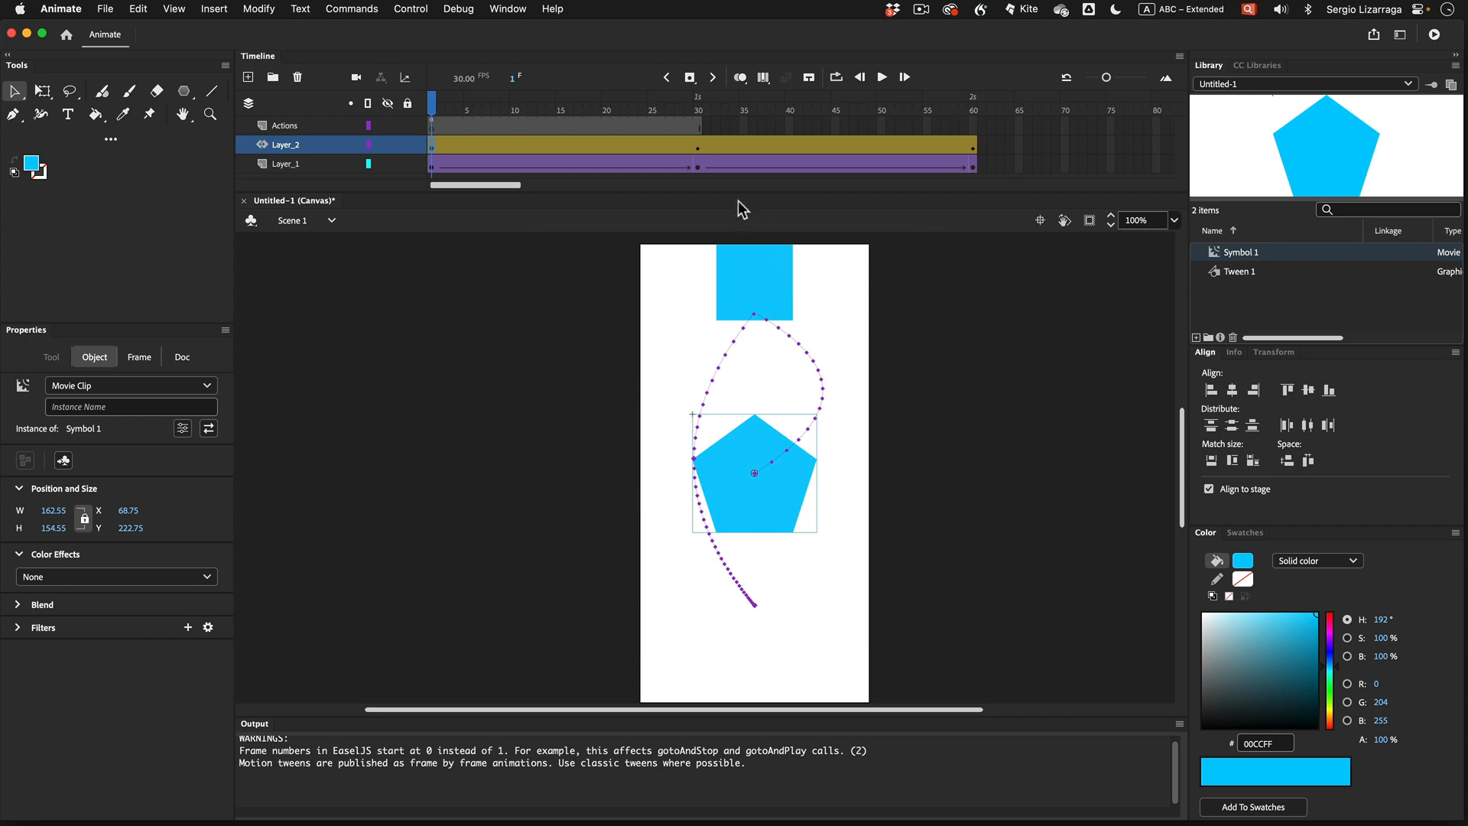
left_click_drag(432, 99, 393, 114)
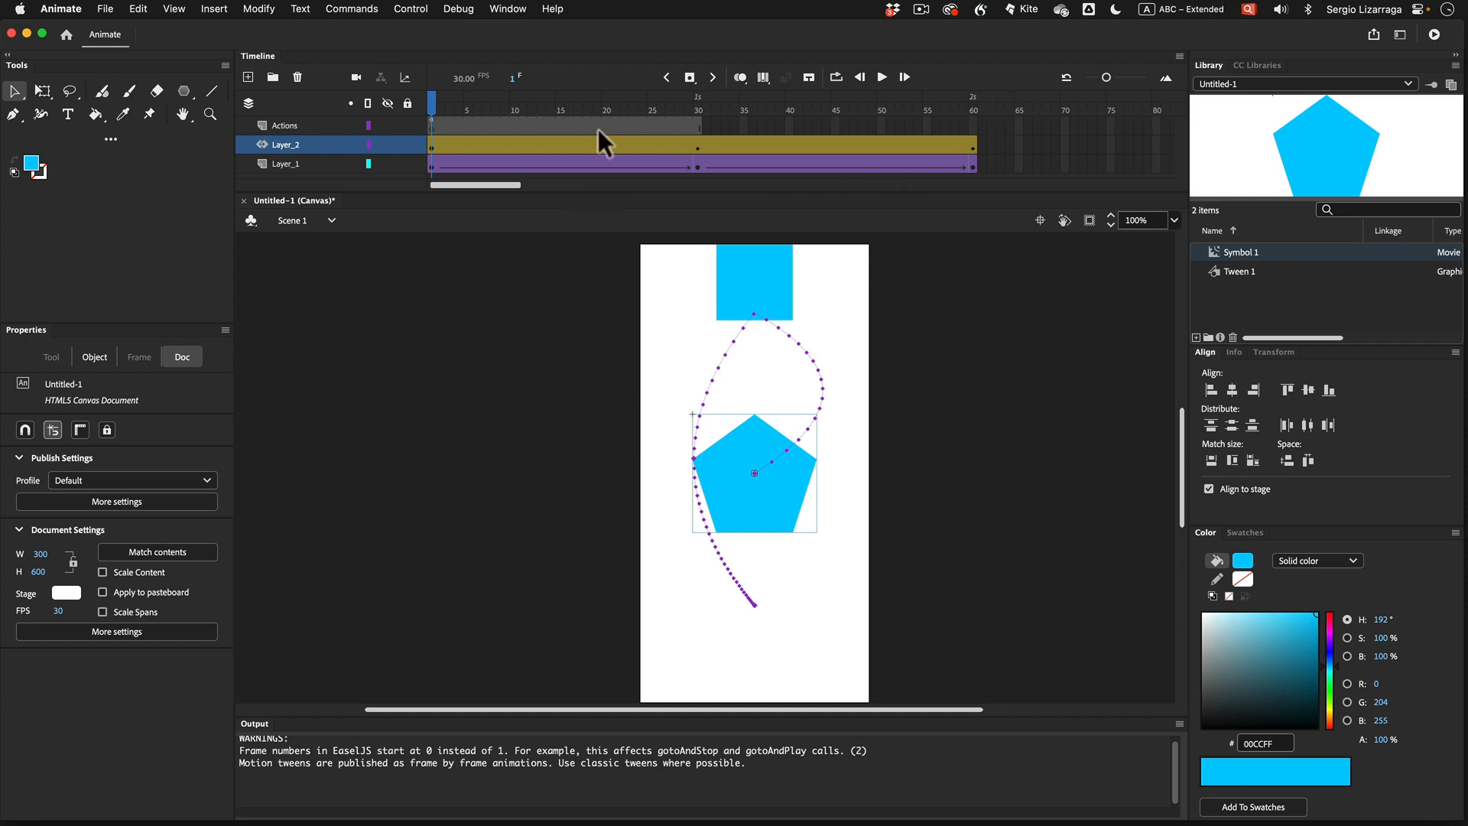
Insert the HTML5 Canvas Timeline Navigation snippet "Stop at this Frame" at frame 60 of the Actions layer
left_click(975, 126)
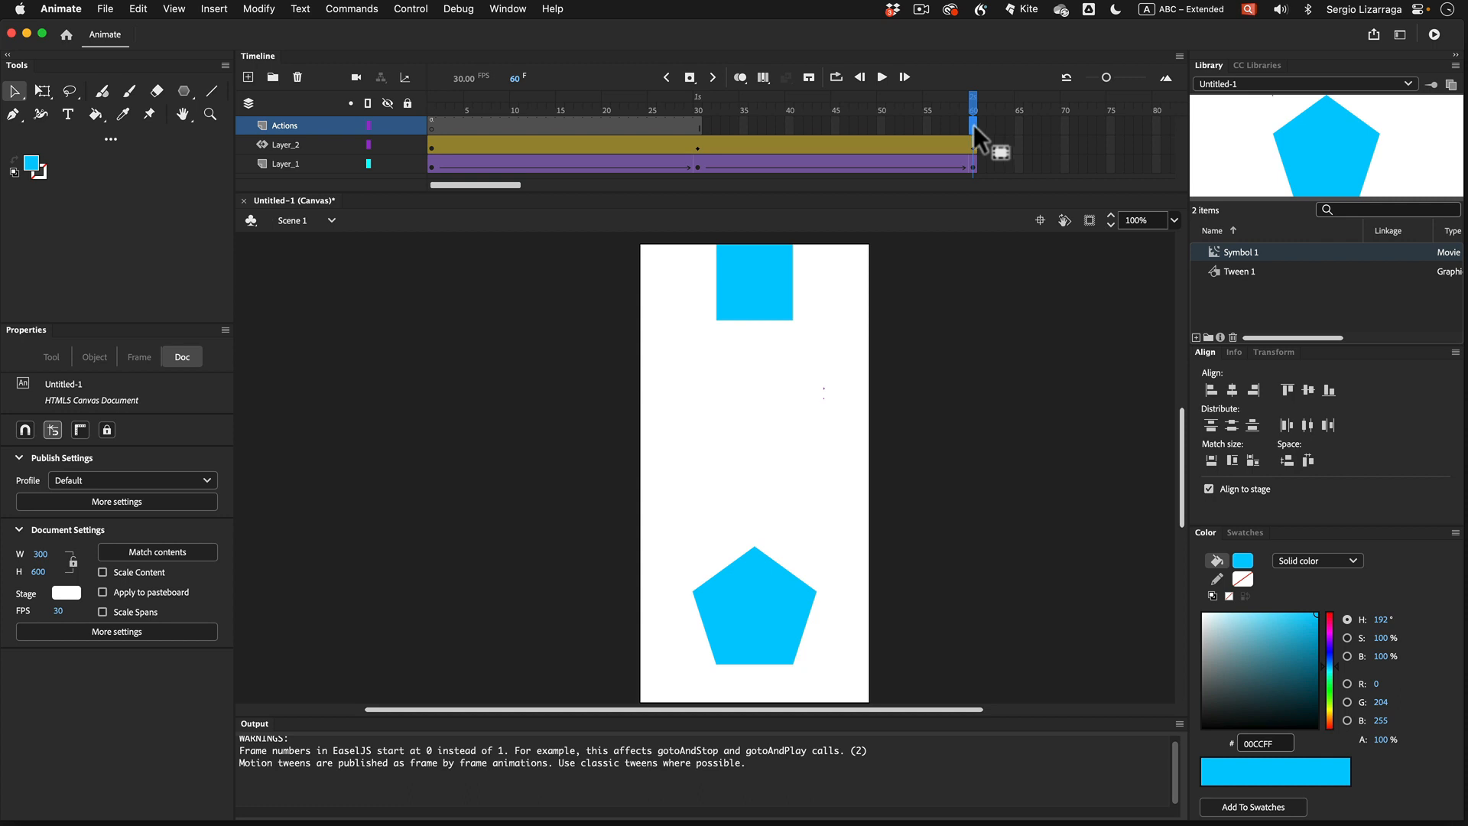
left_click(501, 8)
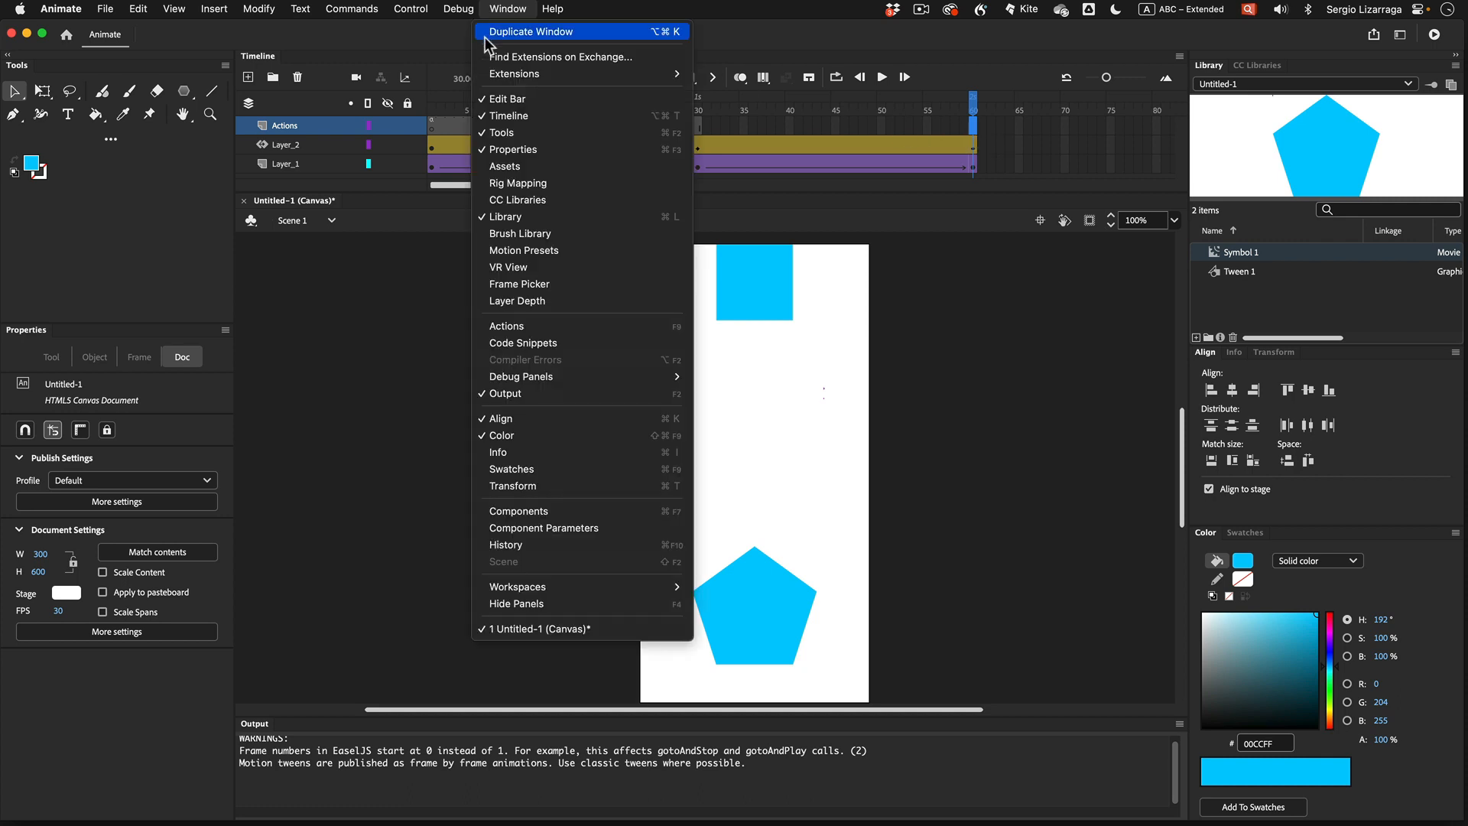
left_click(496, 342)
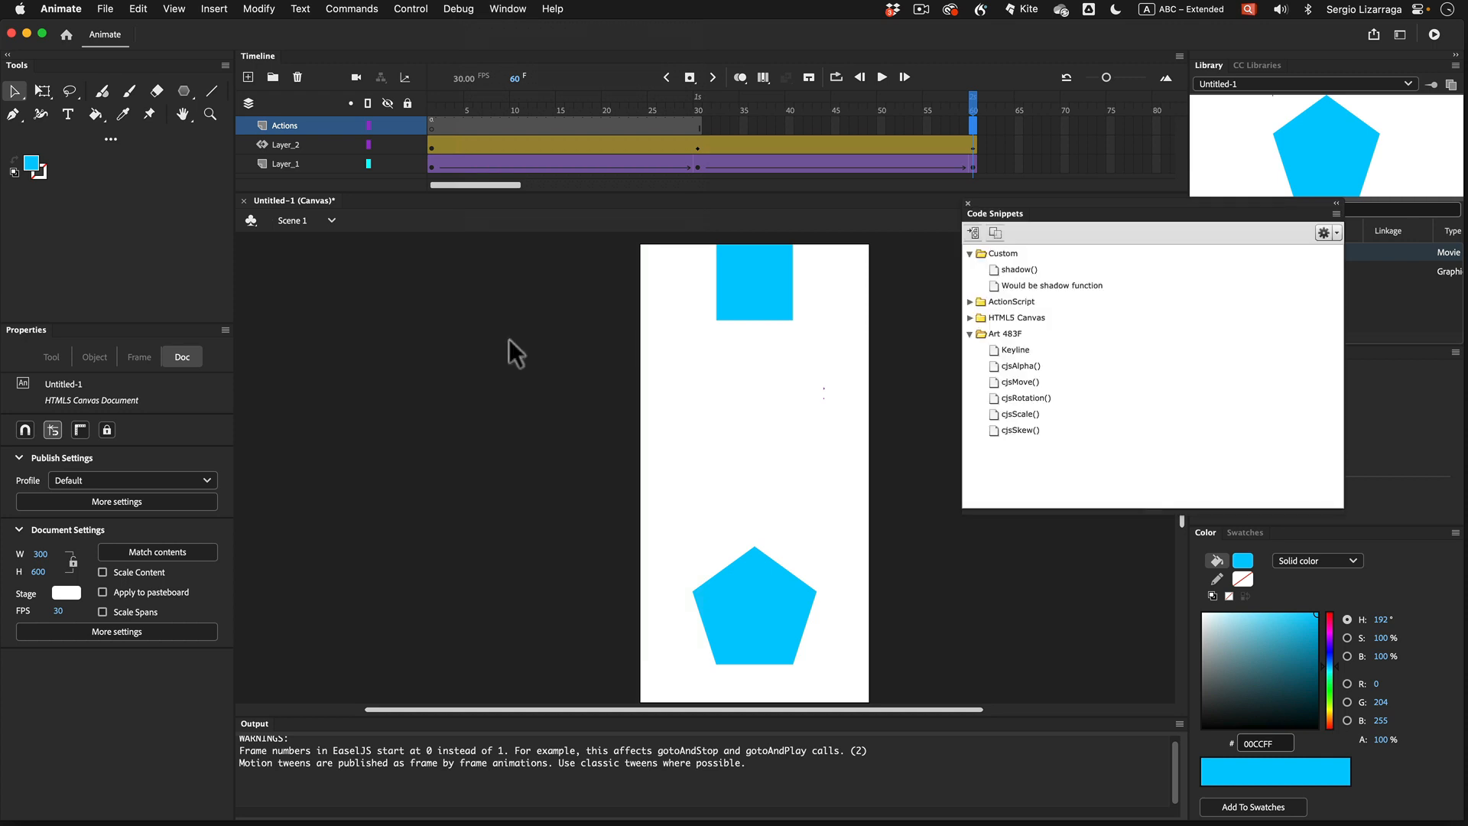
left_click(971, 318)
left_click(984, 334)
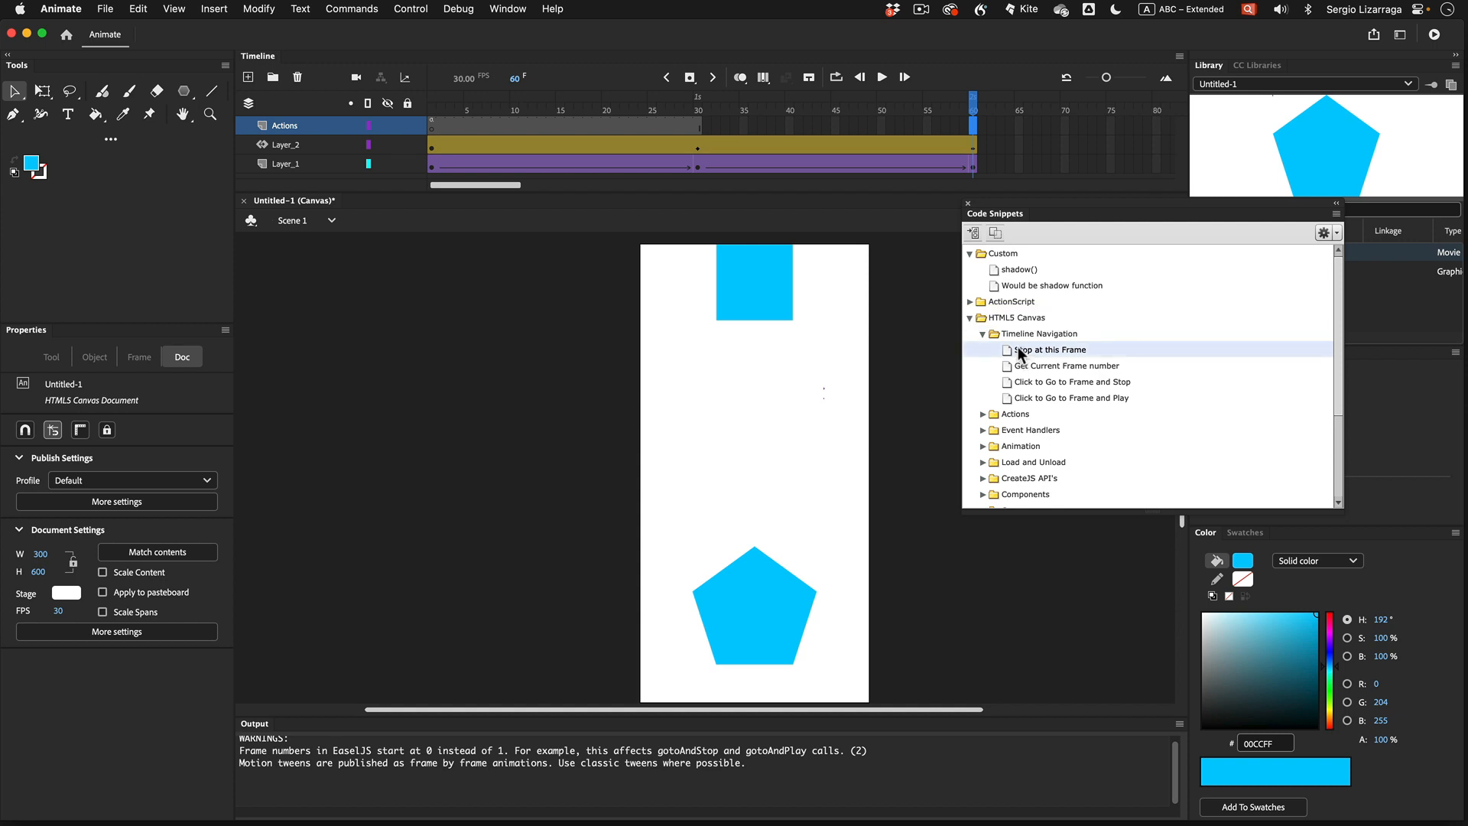
left_click(1005, 350)
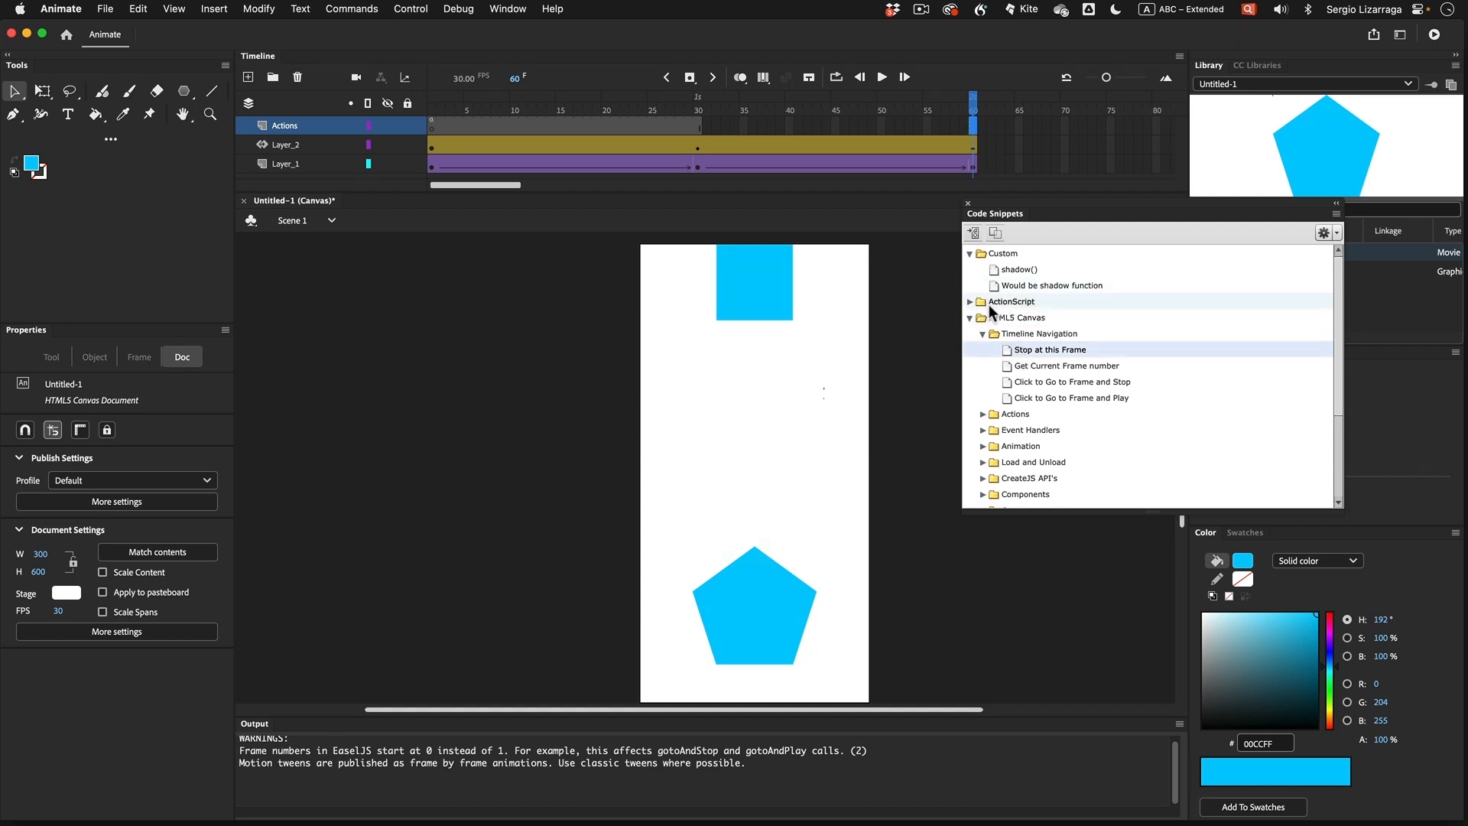
double_click(1008, 349)
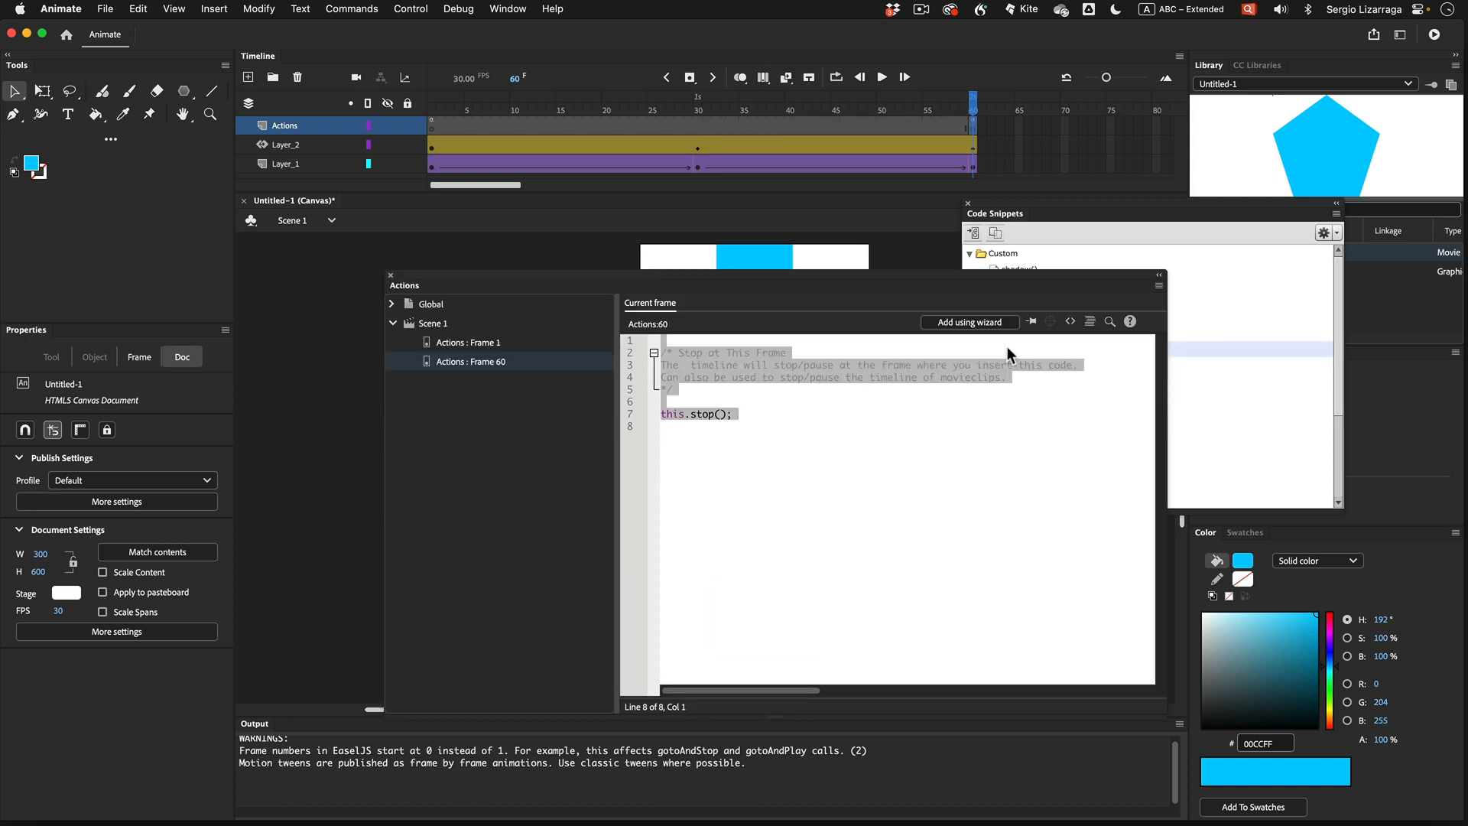
Delete the empty last line after this.stop(); in the frame 60 script
left_click(817, 428)
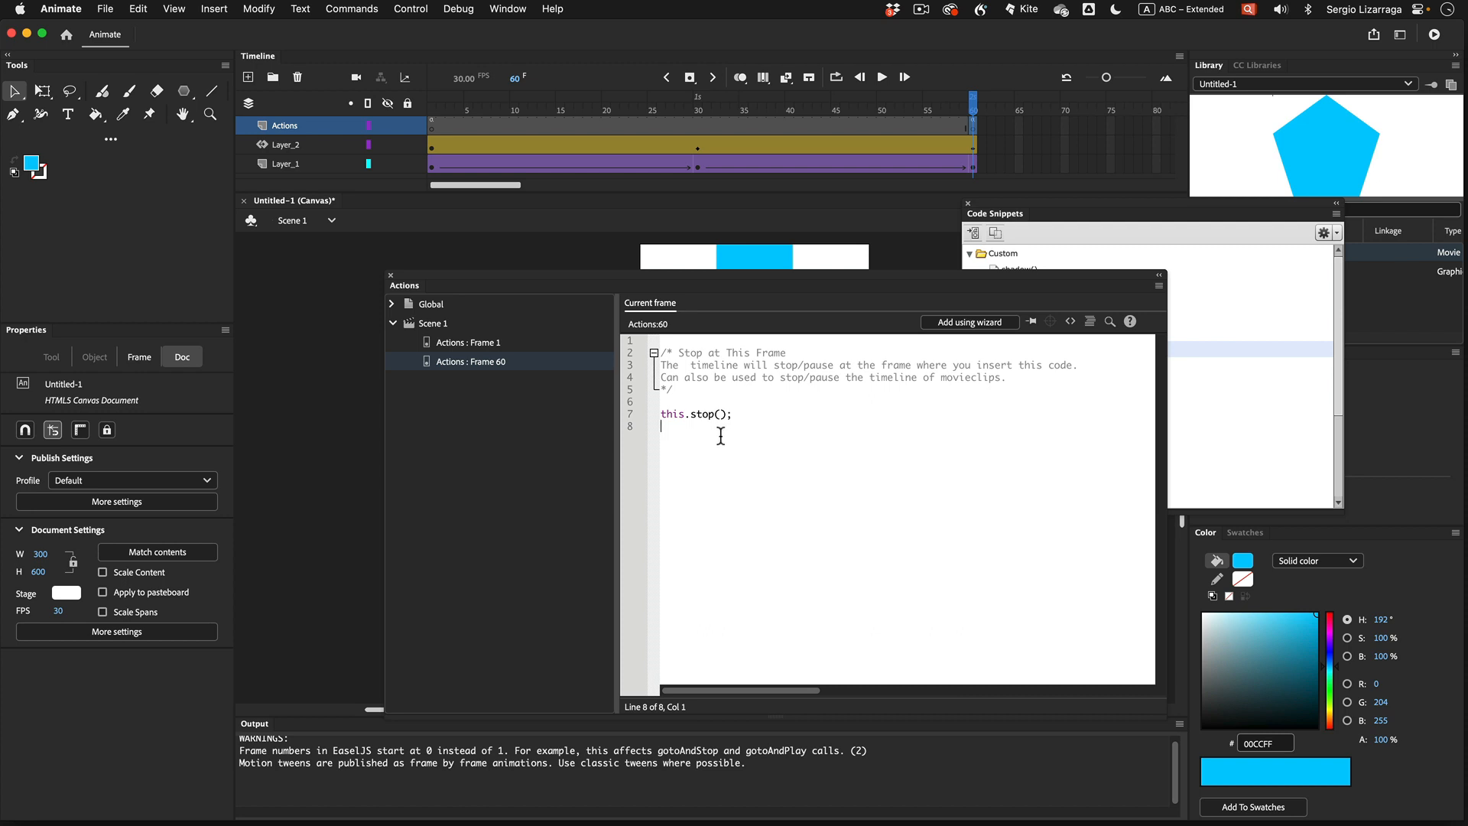
left_click_drag(696, 403, 648, 332)
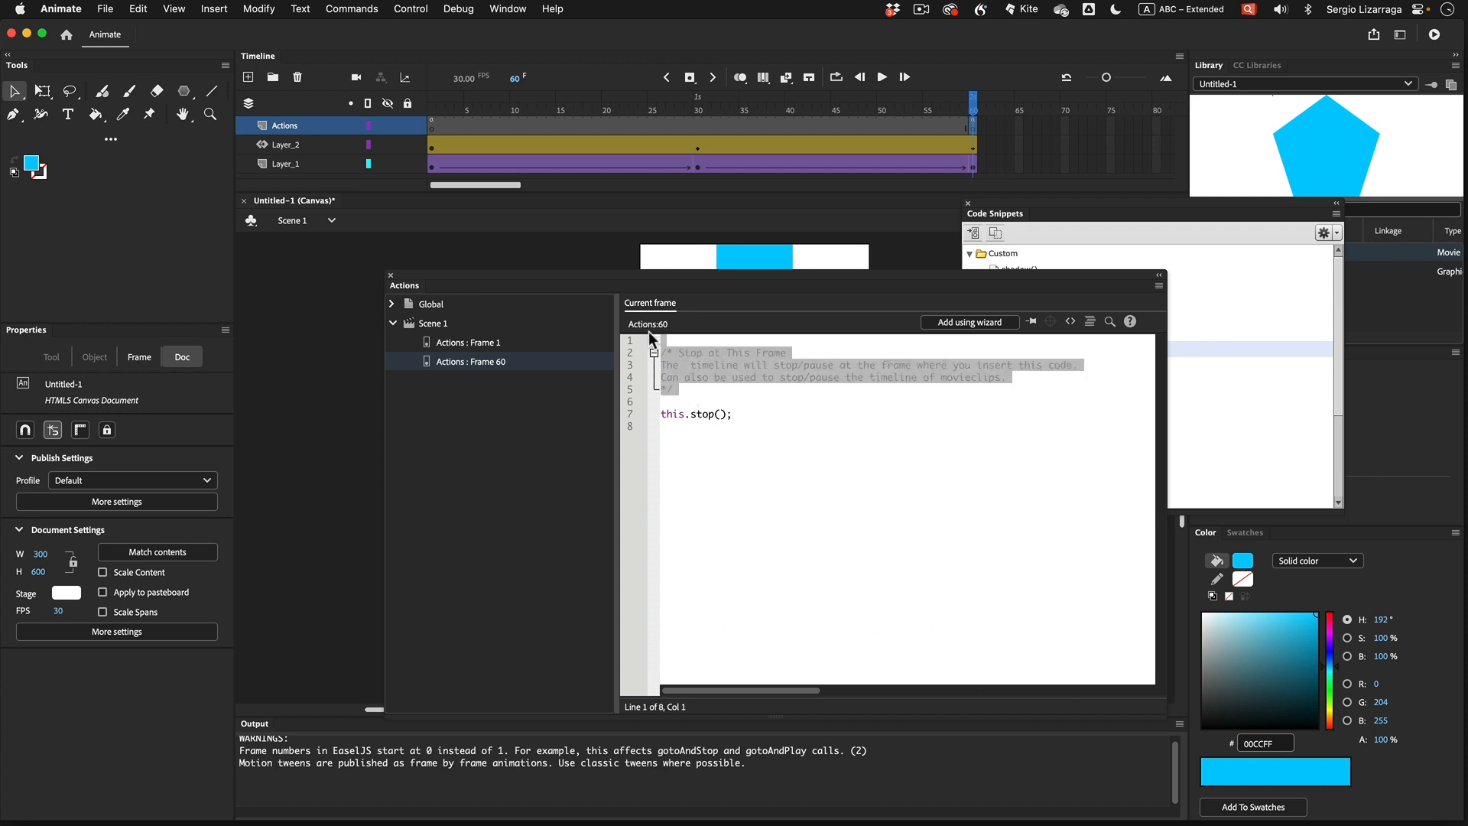
left_click(691, 459)
key("BackSpace")
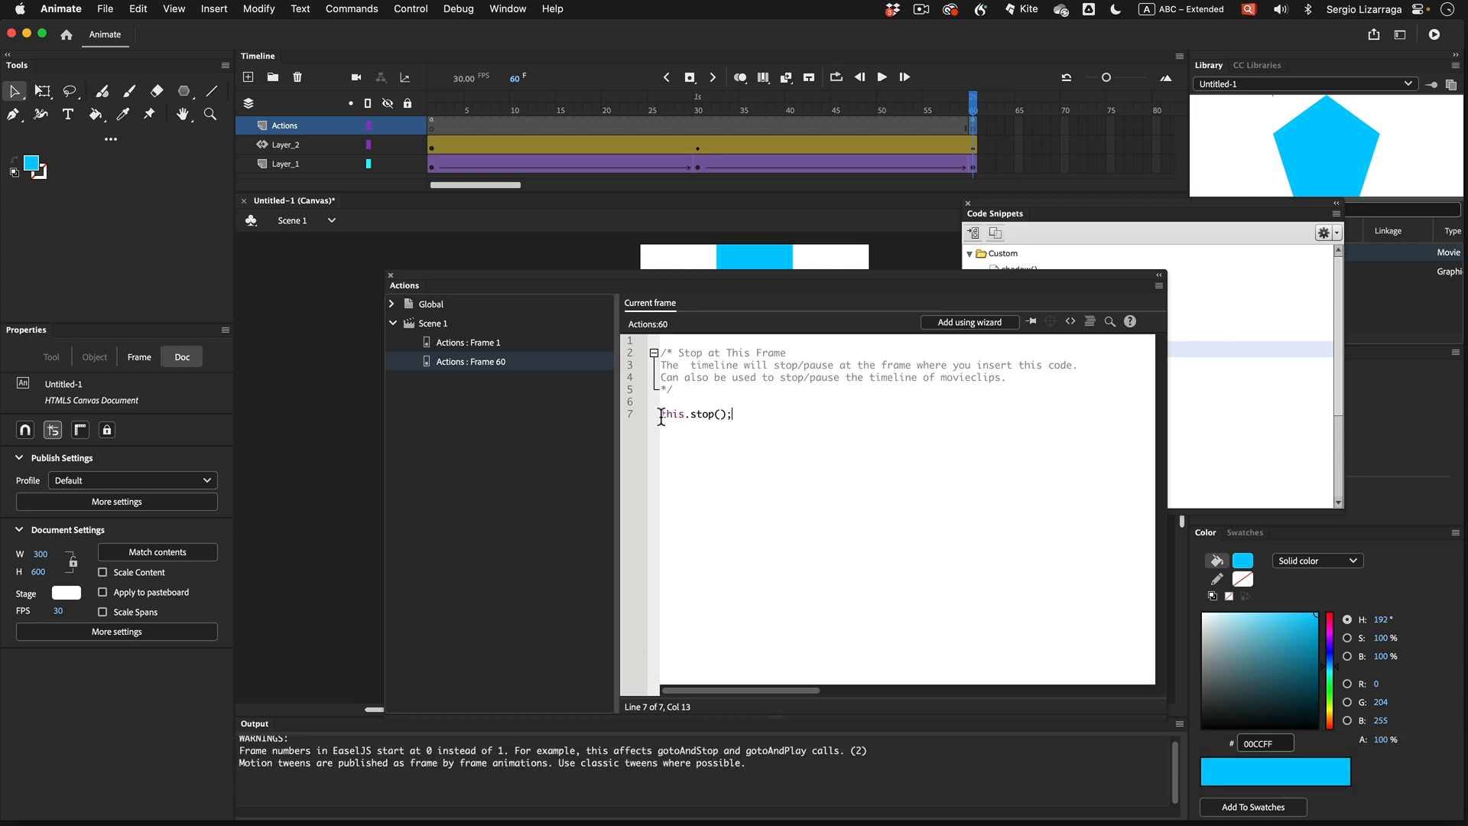
Delete the comment block and blank lines above this.stop(); in the frame 60 script, and compare it with the frame 1 script
left_click_drag(663, 411, 653, 330)
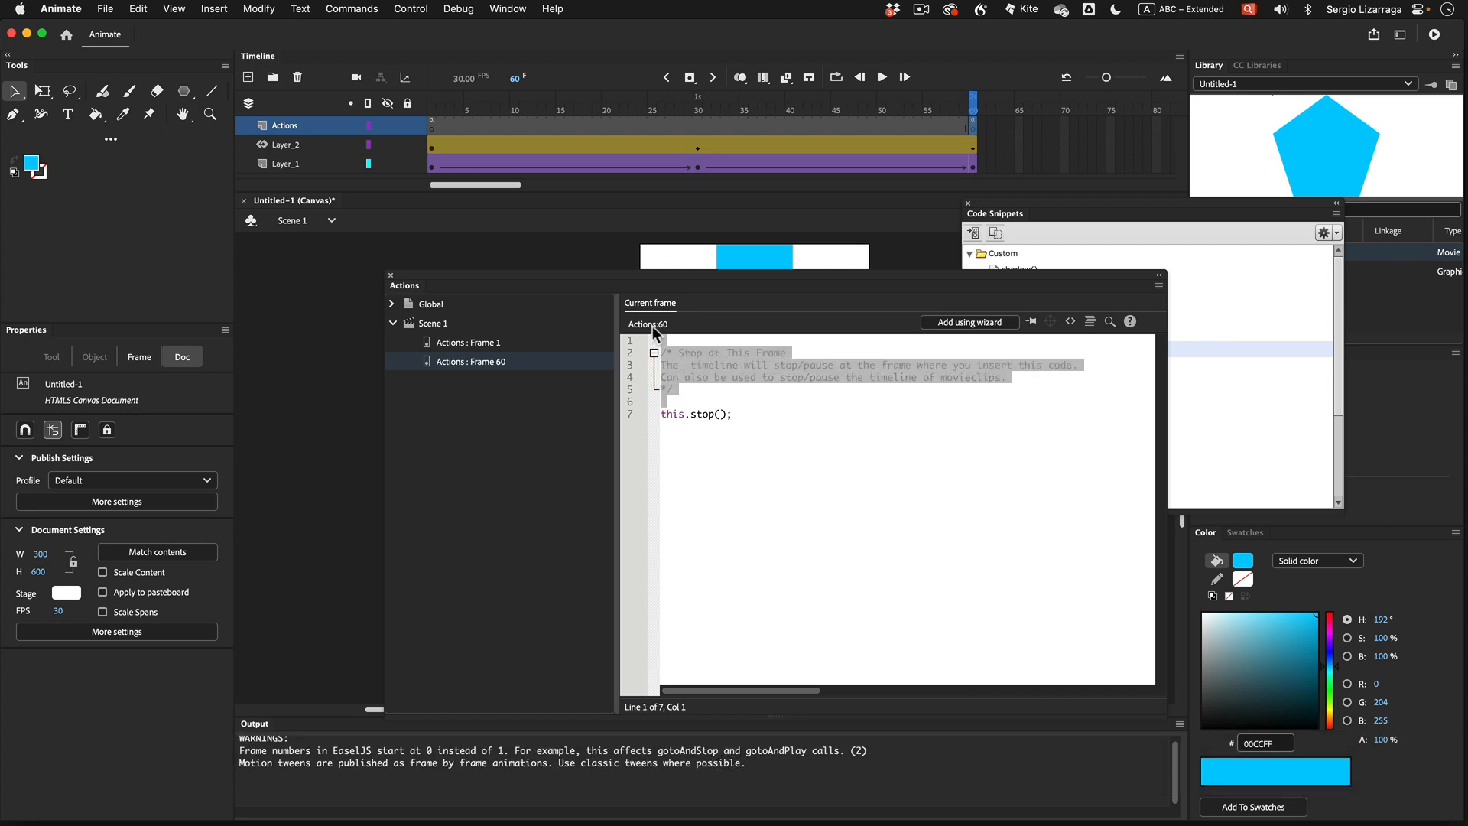
key("BackSpace")
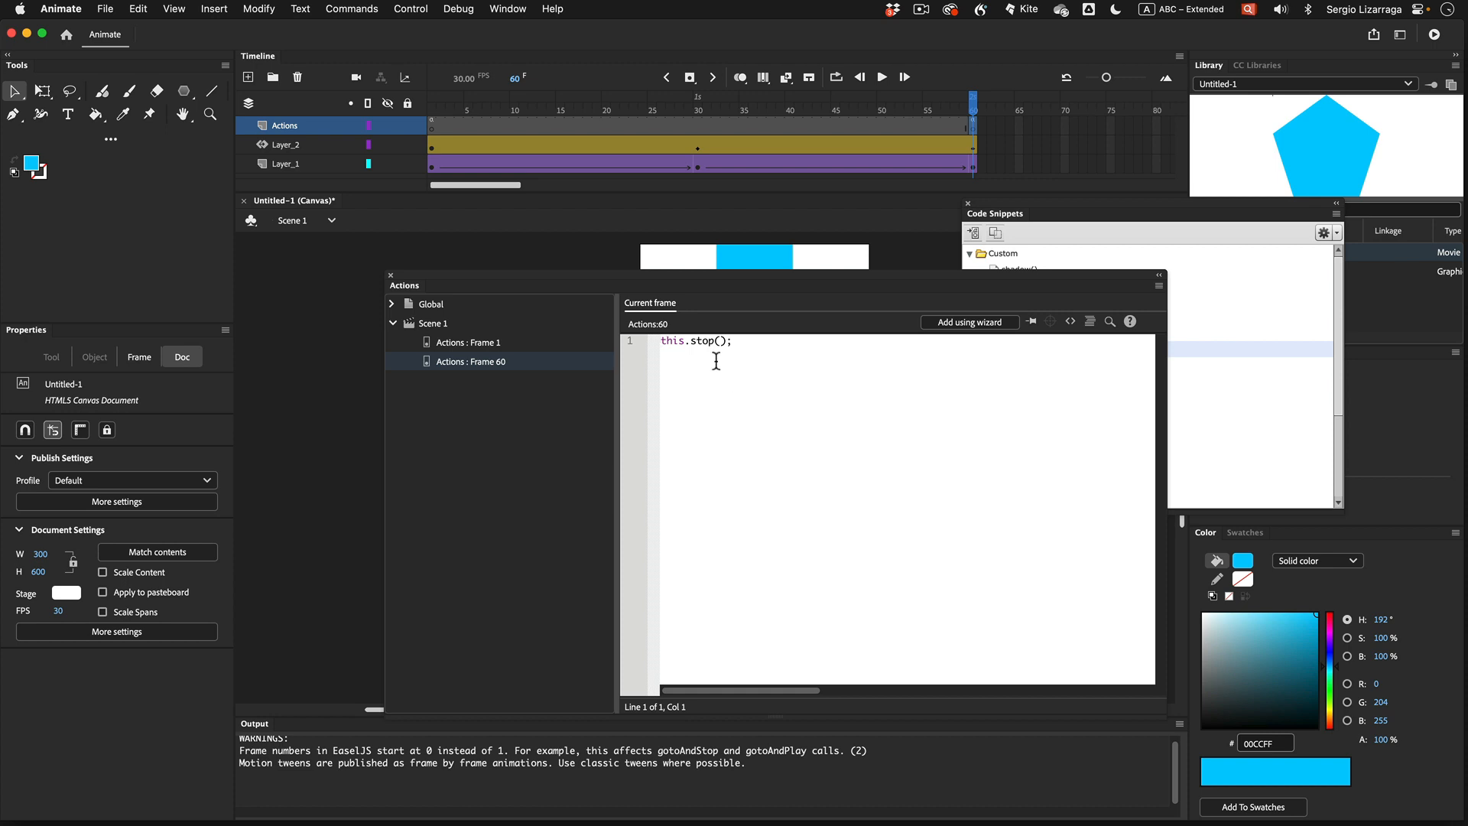
left_click(971, 125)
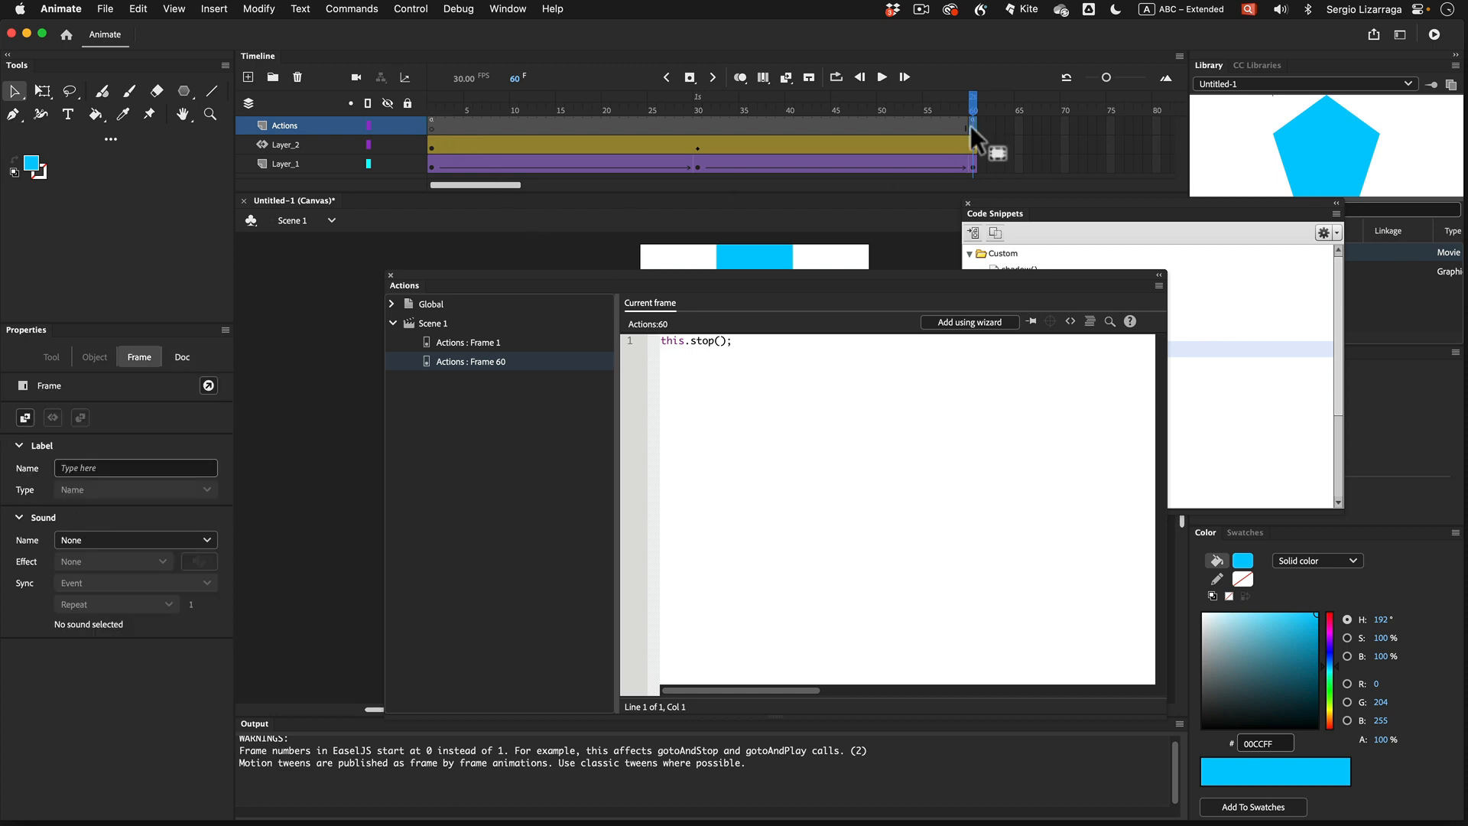
left_click(433, 127)
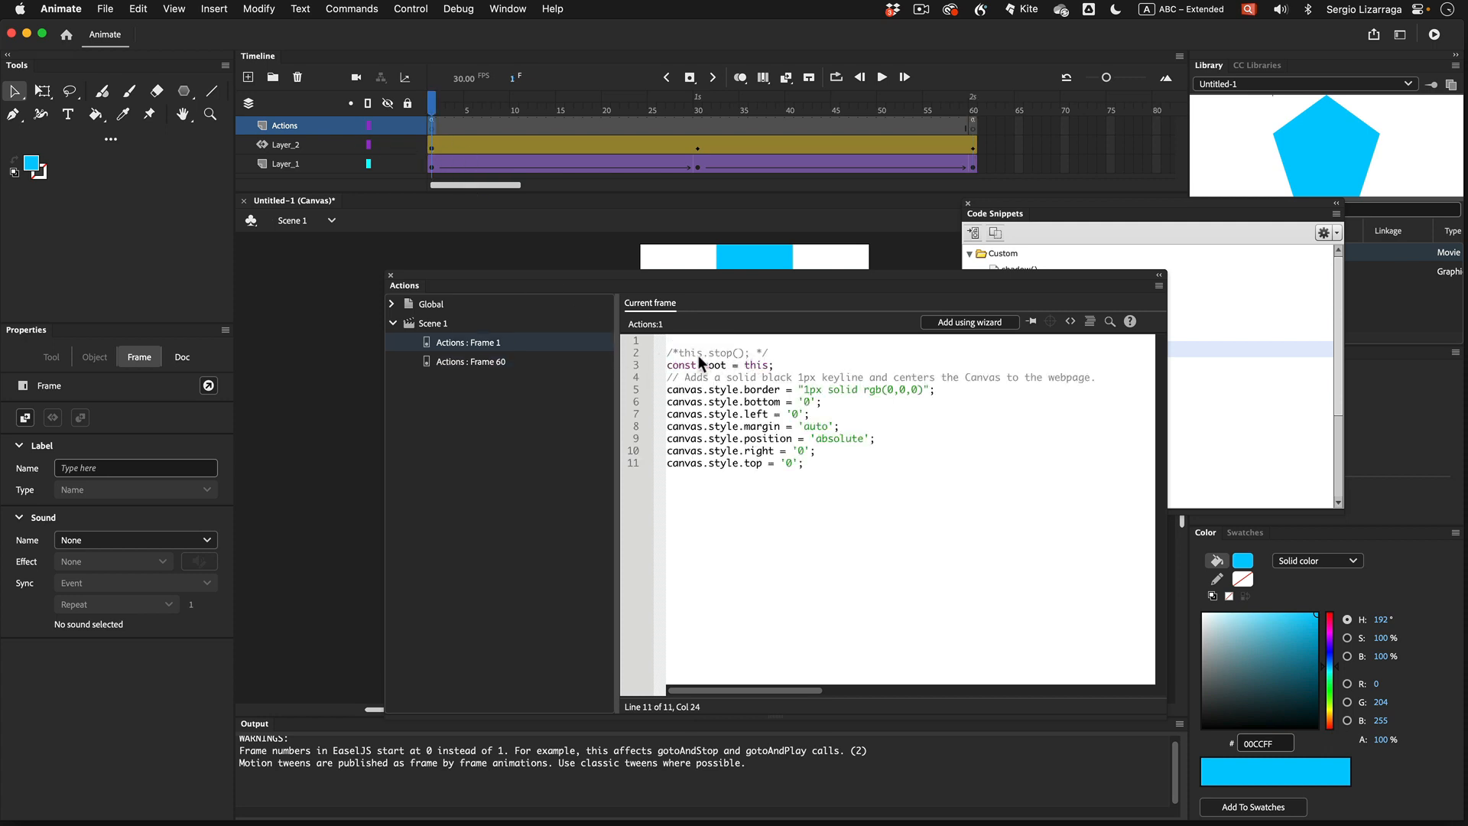
left_click(974, 126)
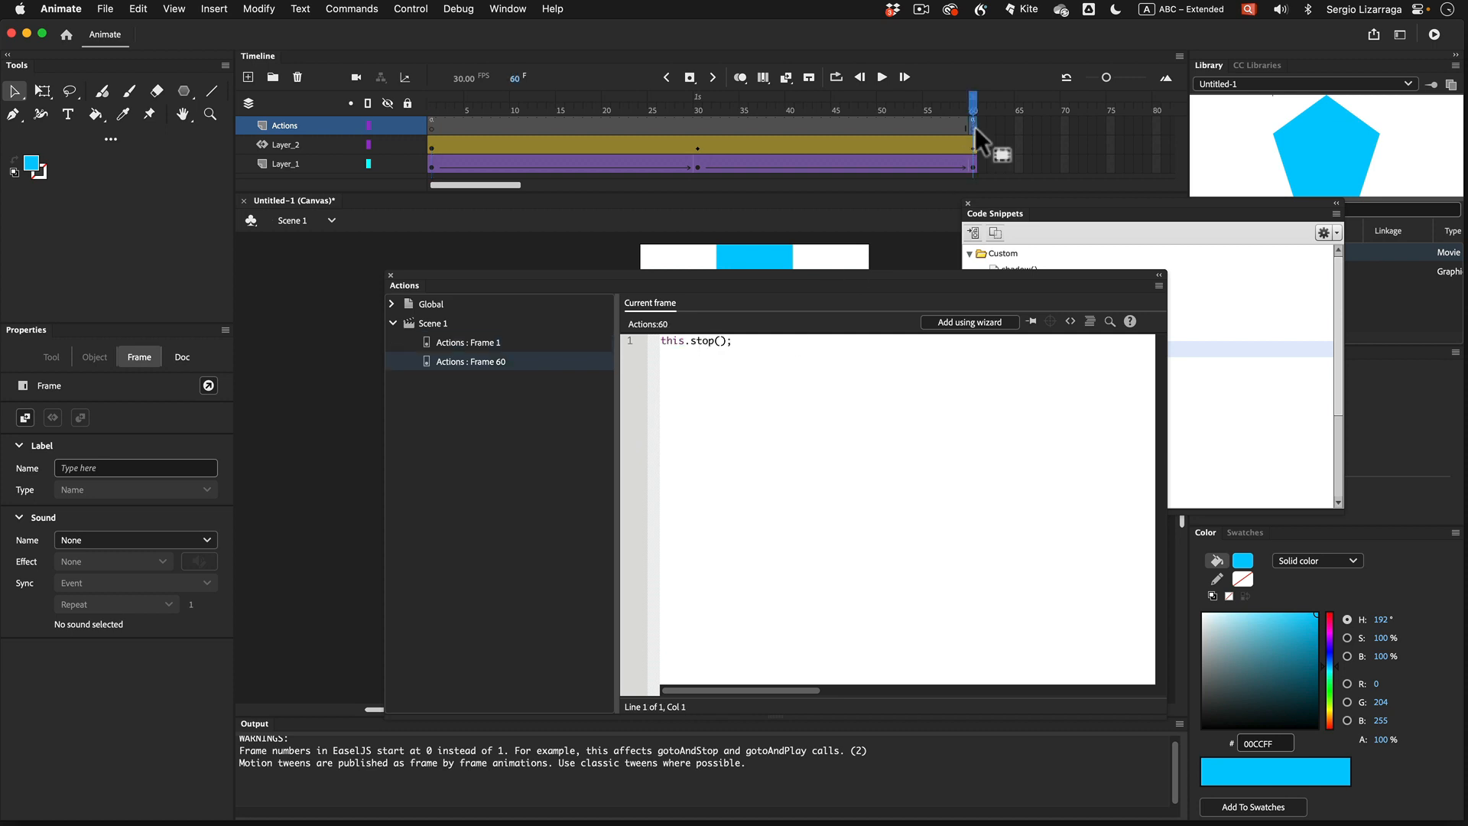
left_click(390, 276)
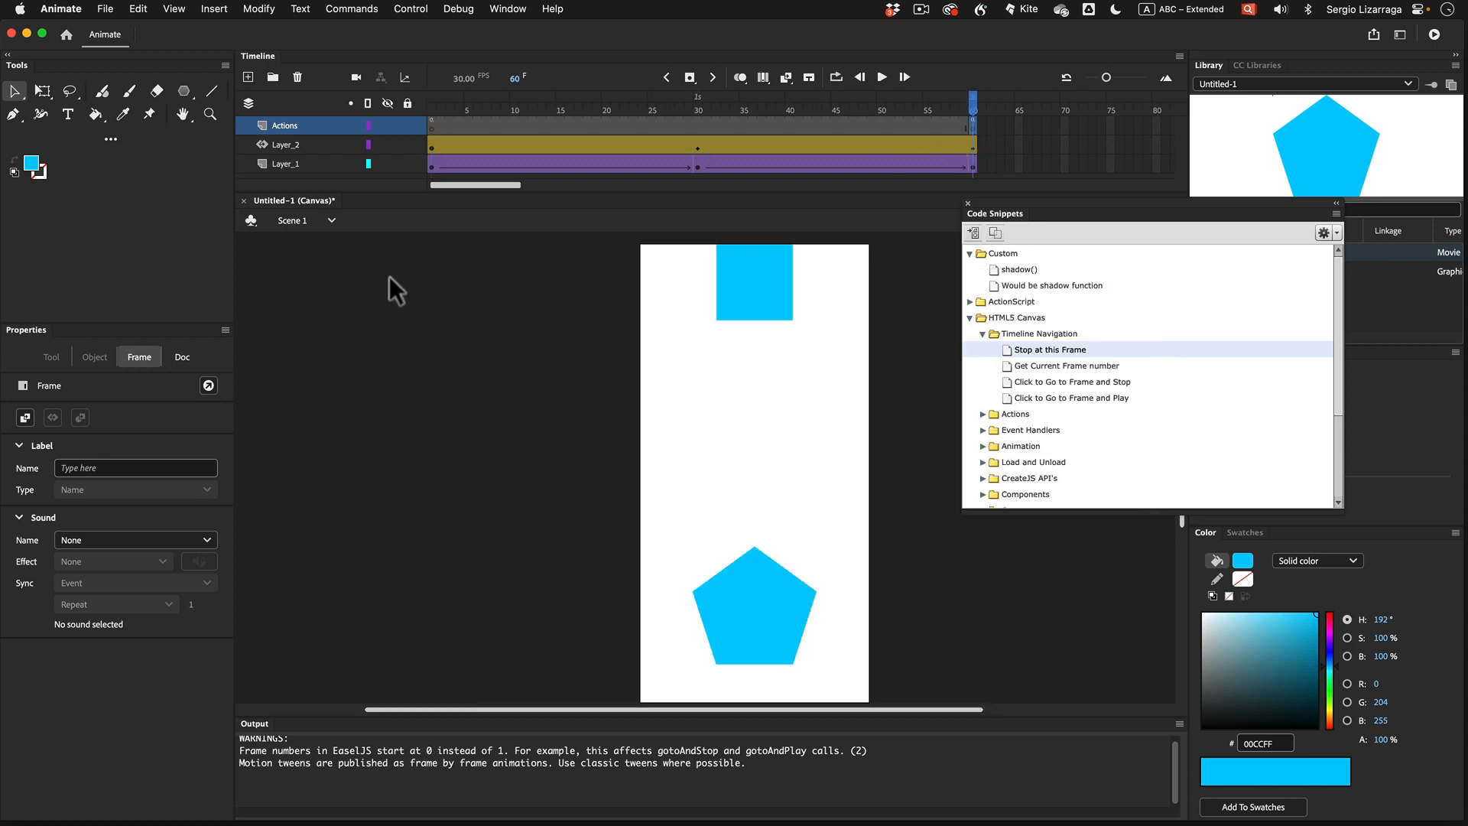
Test the movie in the browser to check playback up to frame 60, then close the preview and return to Animate
key("super+Return")
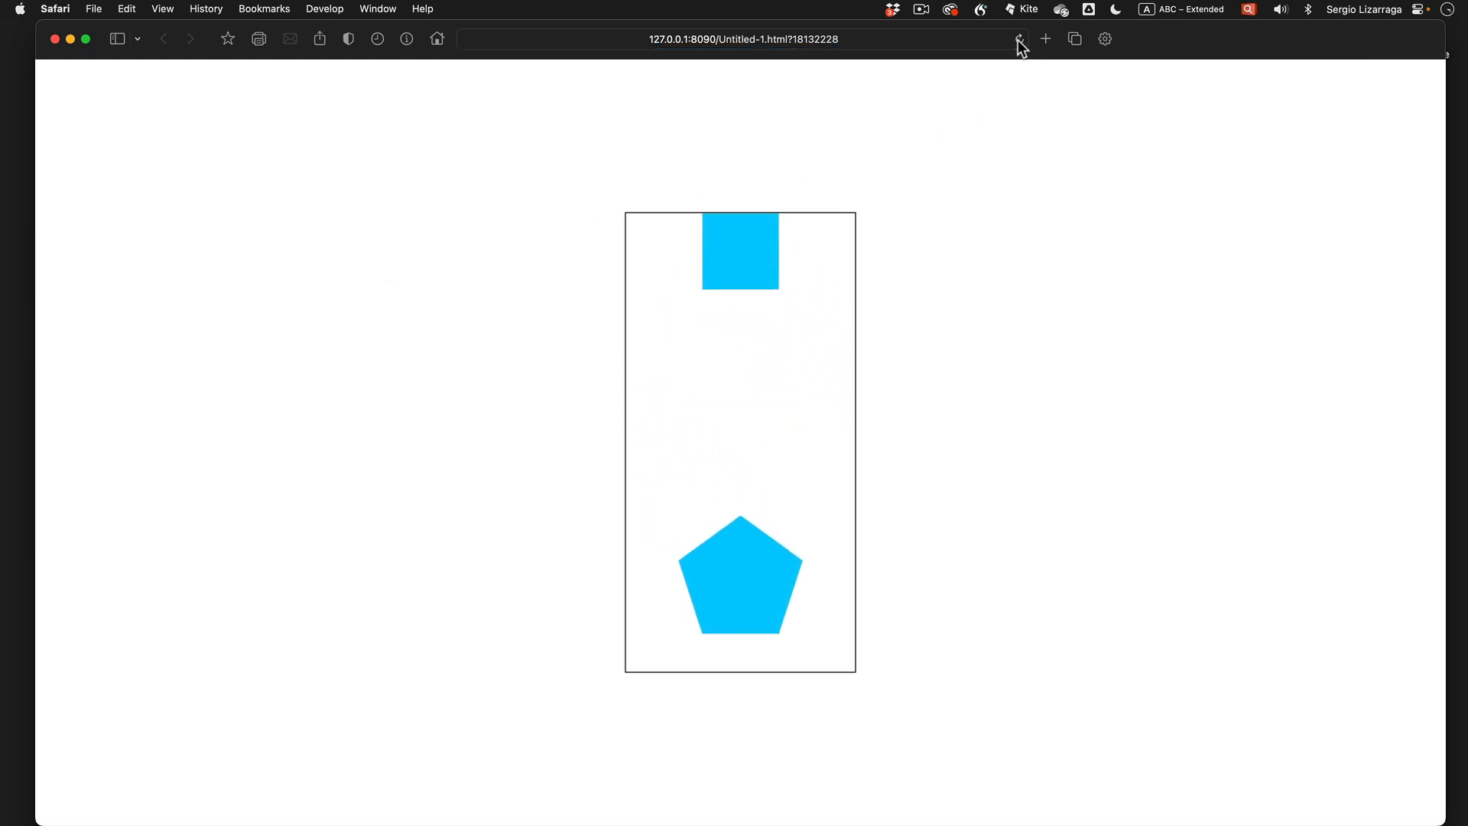
left_click(55, 39)
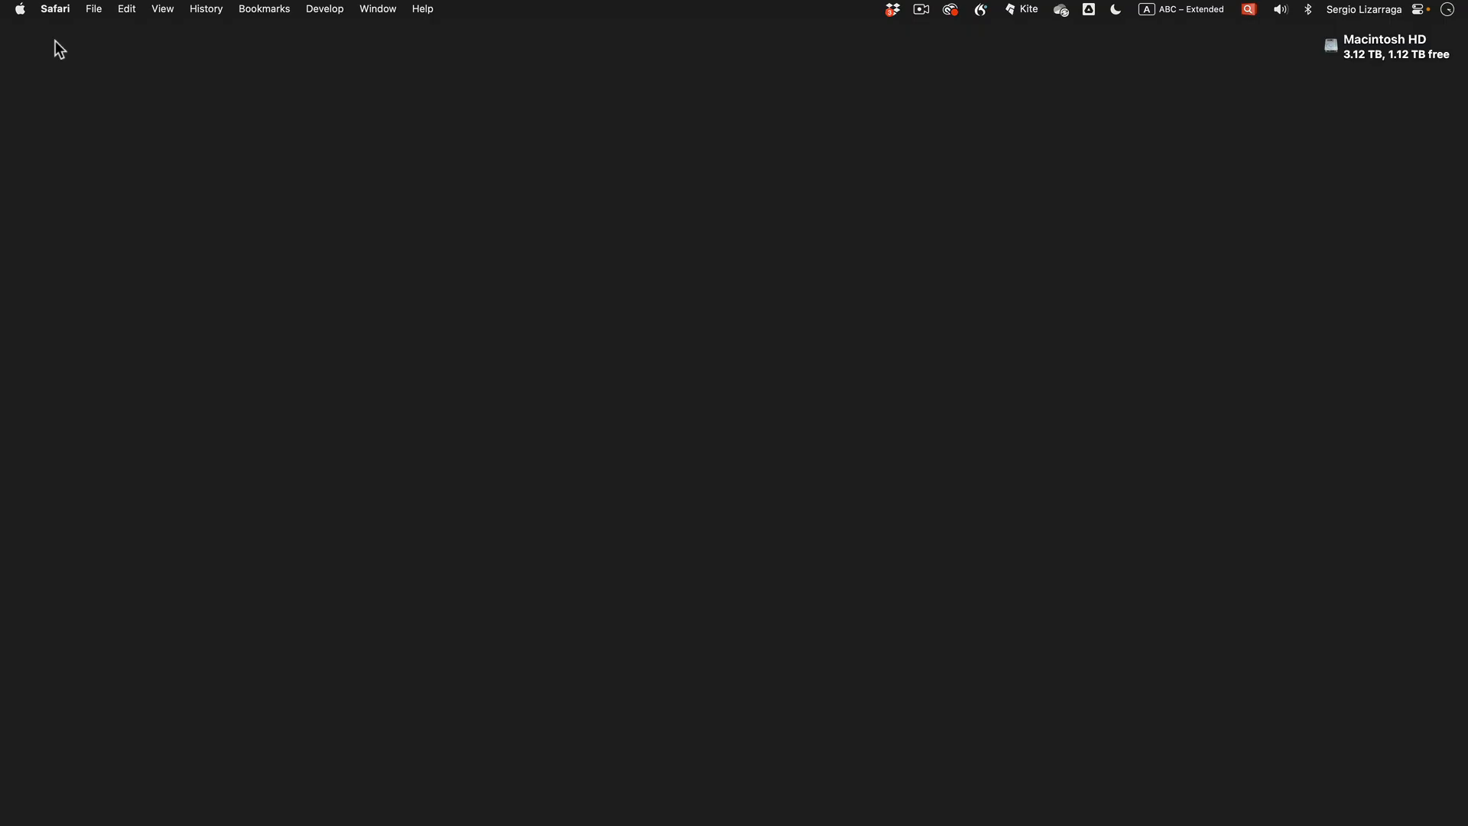
key("ctrl+Right")
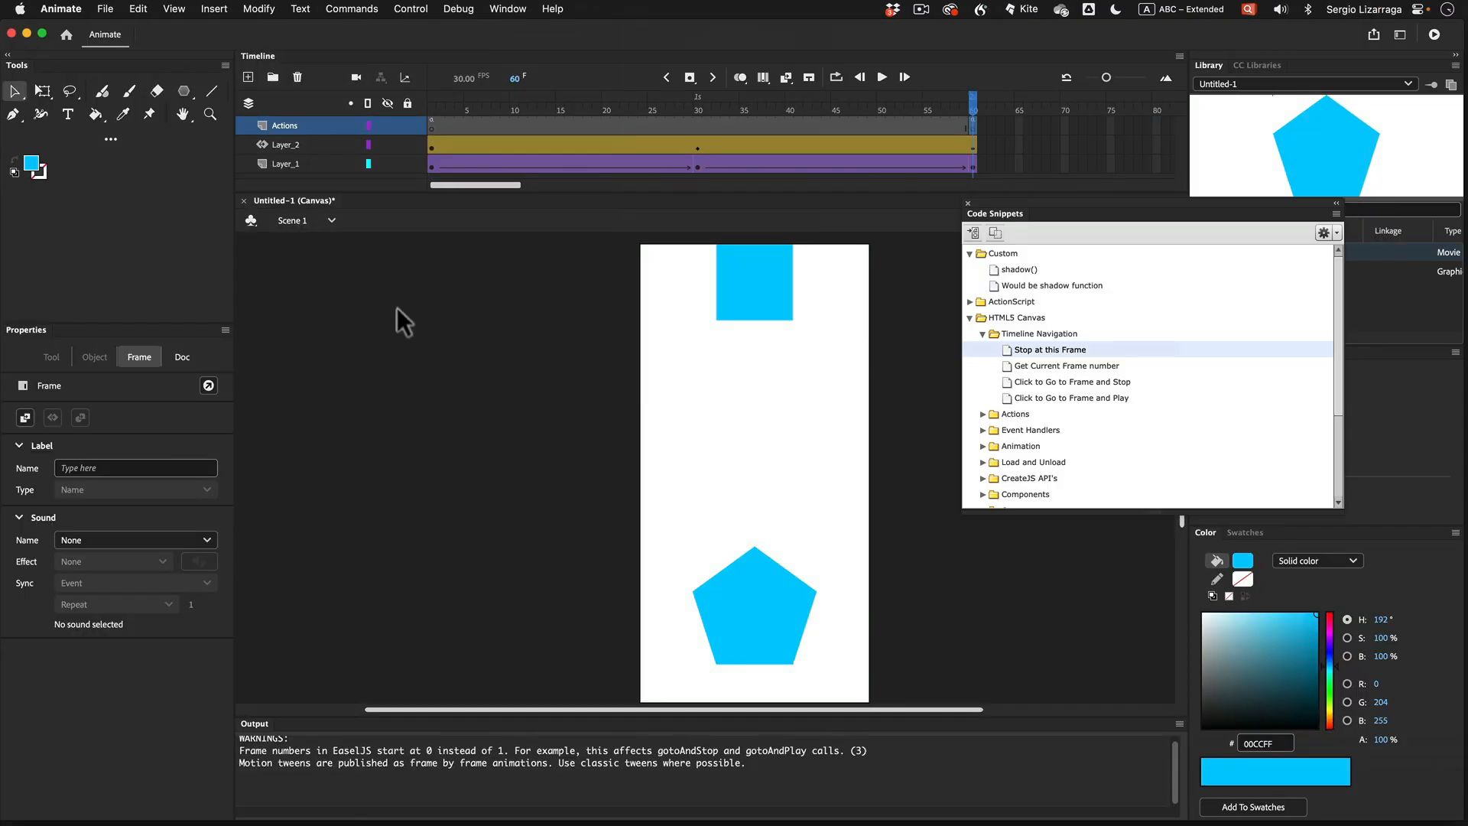